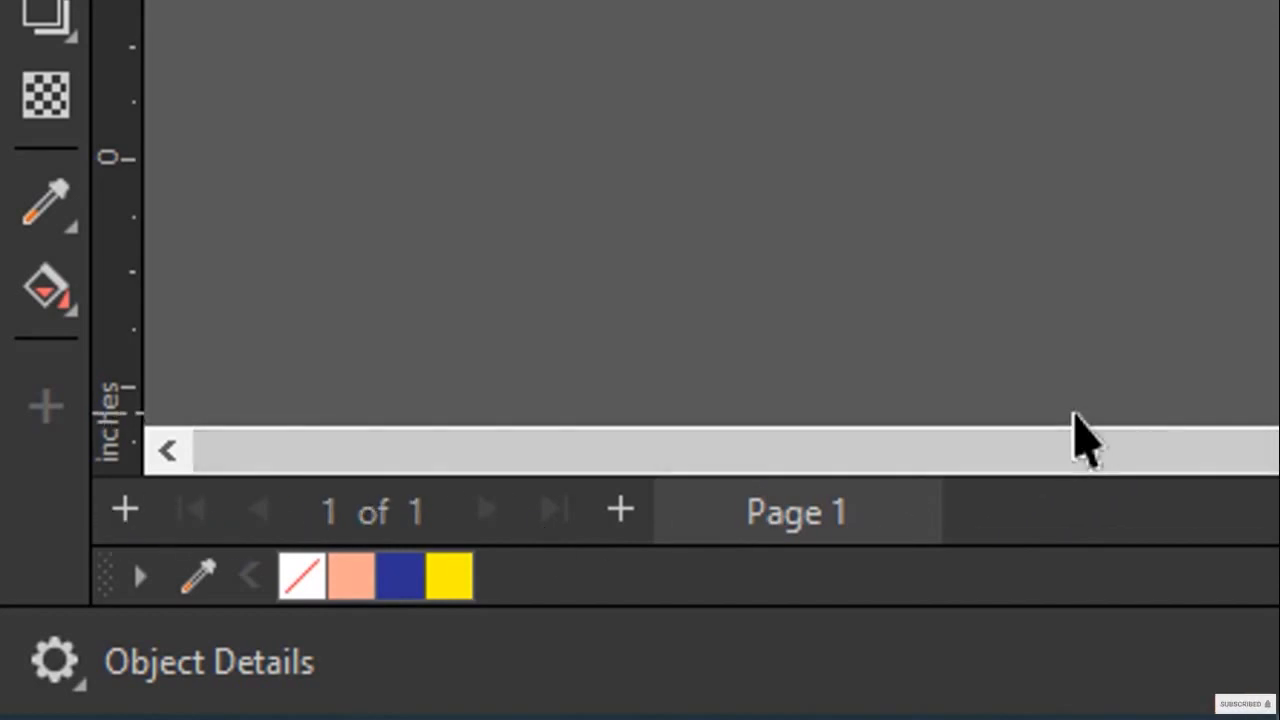
Add a new page after Page 1 and switch between the two pages, ending on Page 1
left_click(625, 514)
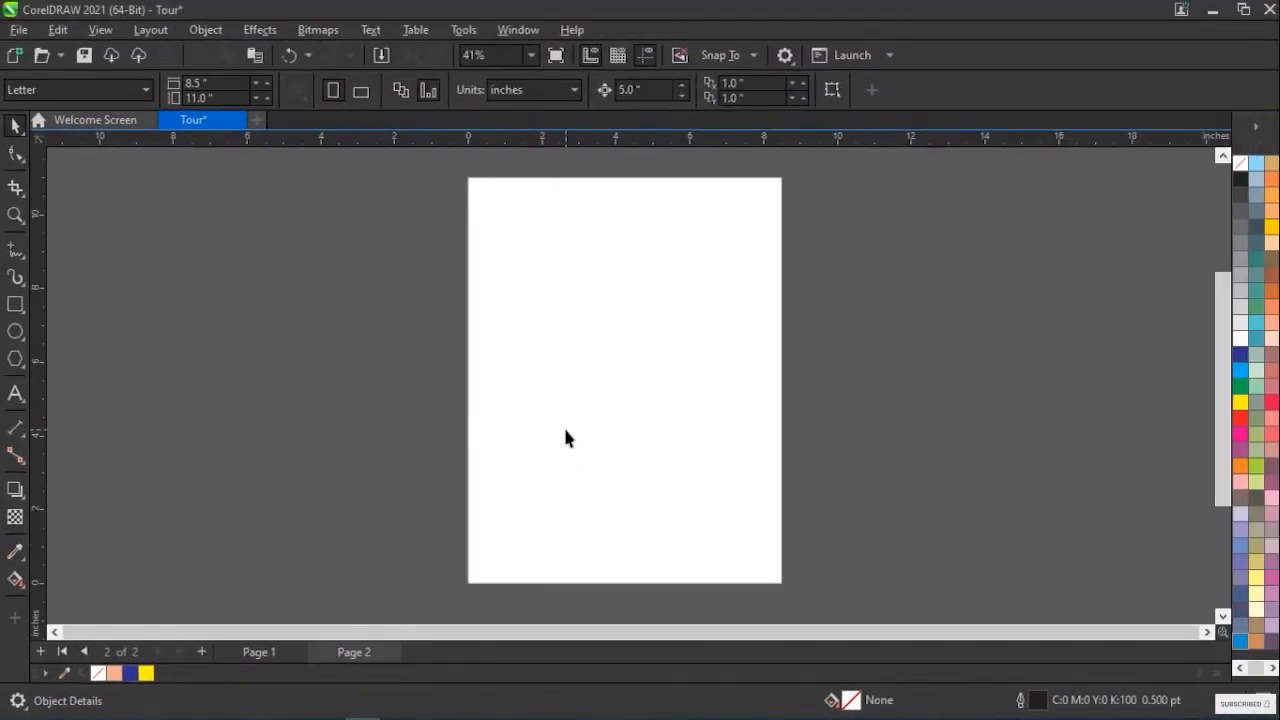
left_click(280, 651)
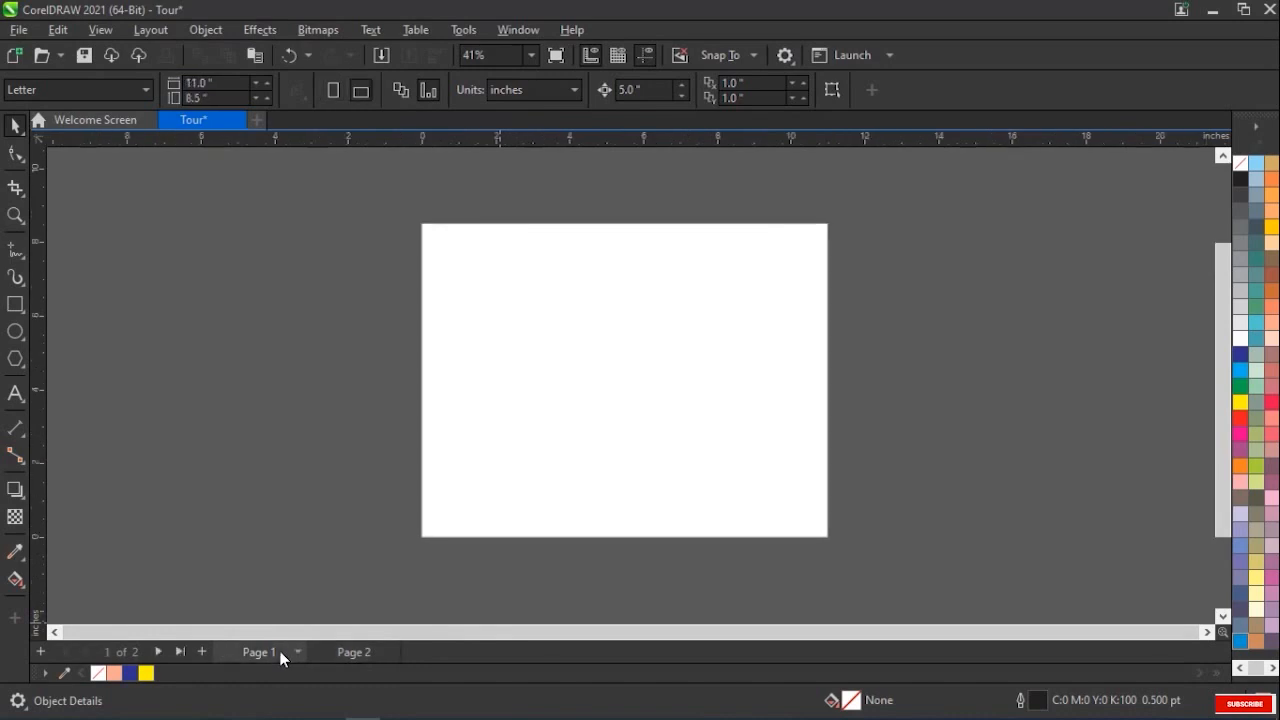
left_click(365, 656)
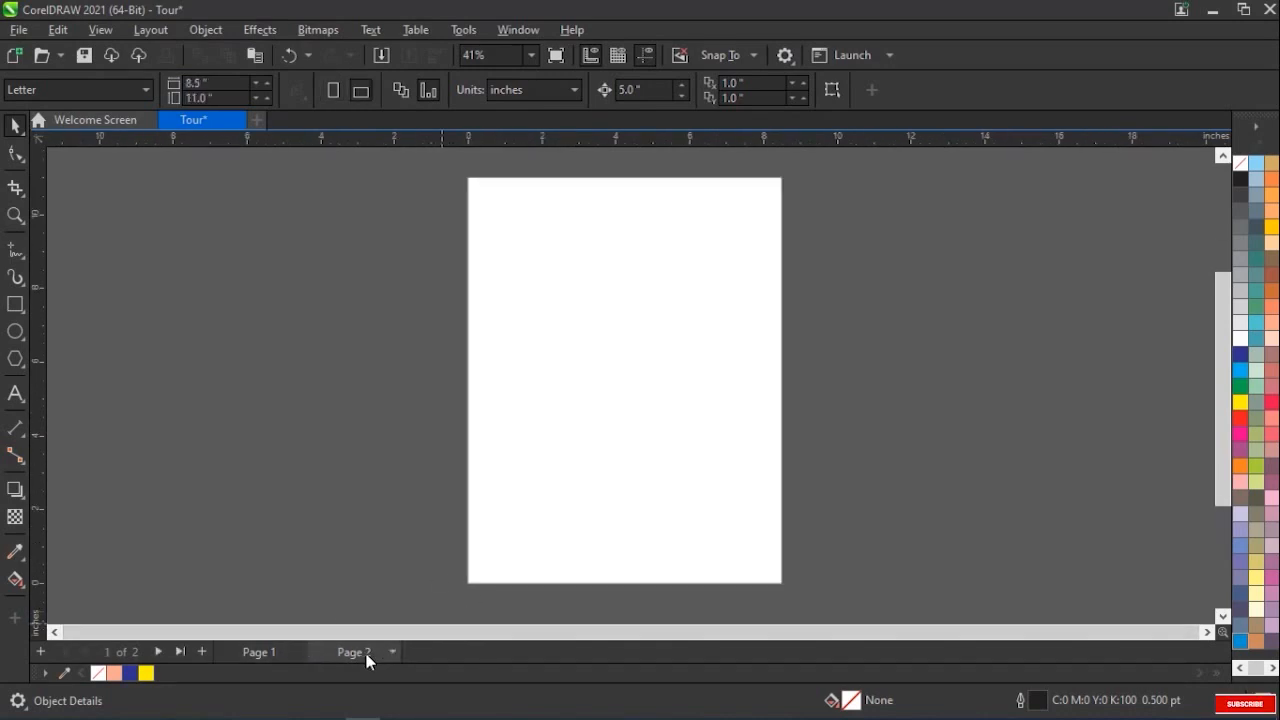
left_click(265, 652)
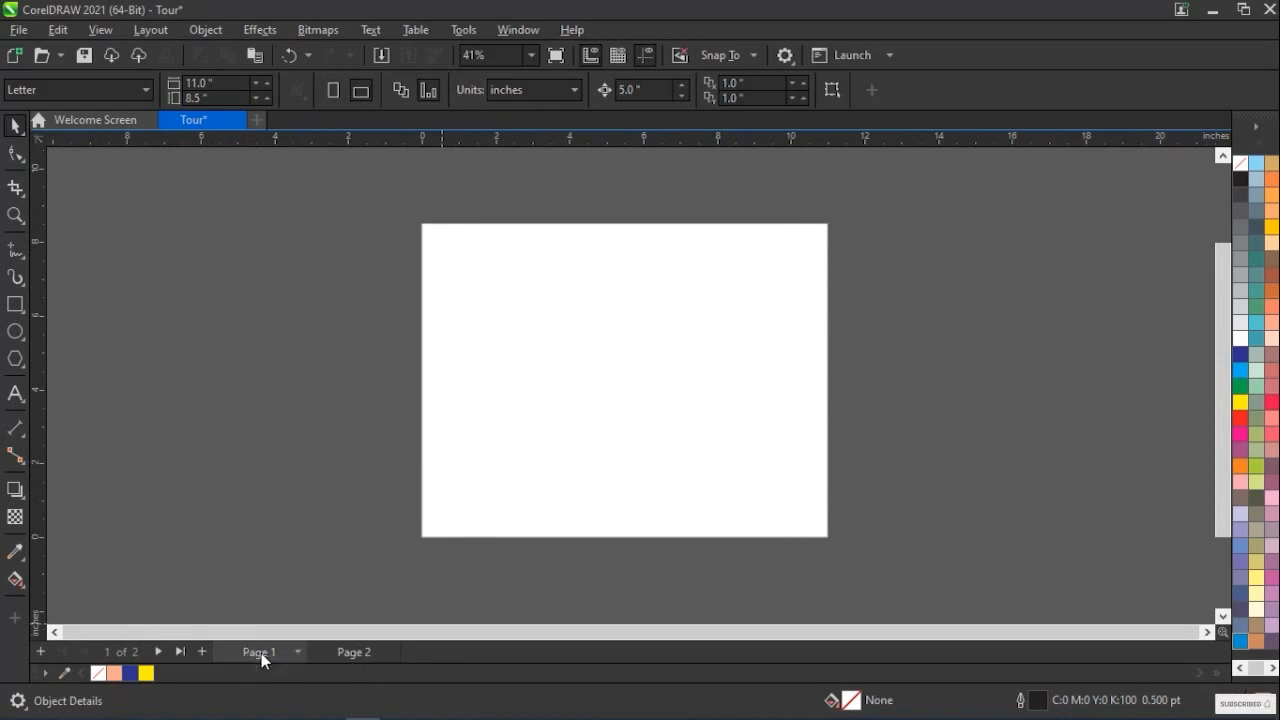
Draw a pentagon scaled to about 7.26 by 7.23 inches and a smaller one about 4.18 by 4.28 inches at Page 1's upper-left corner
left_click(15, 359)
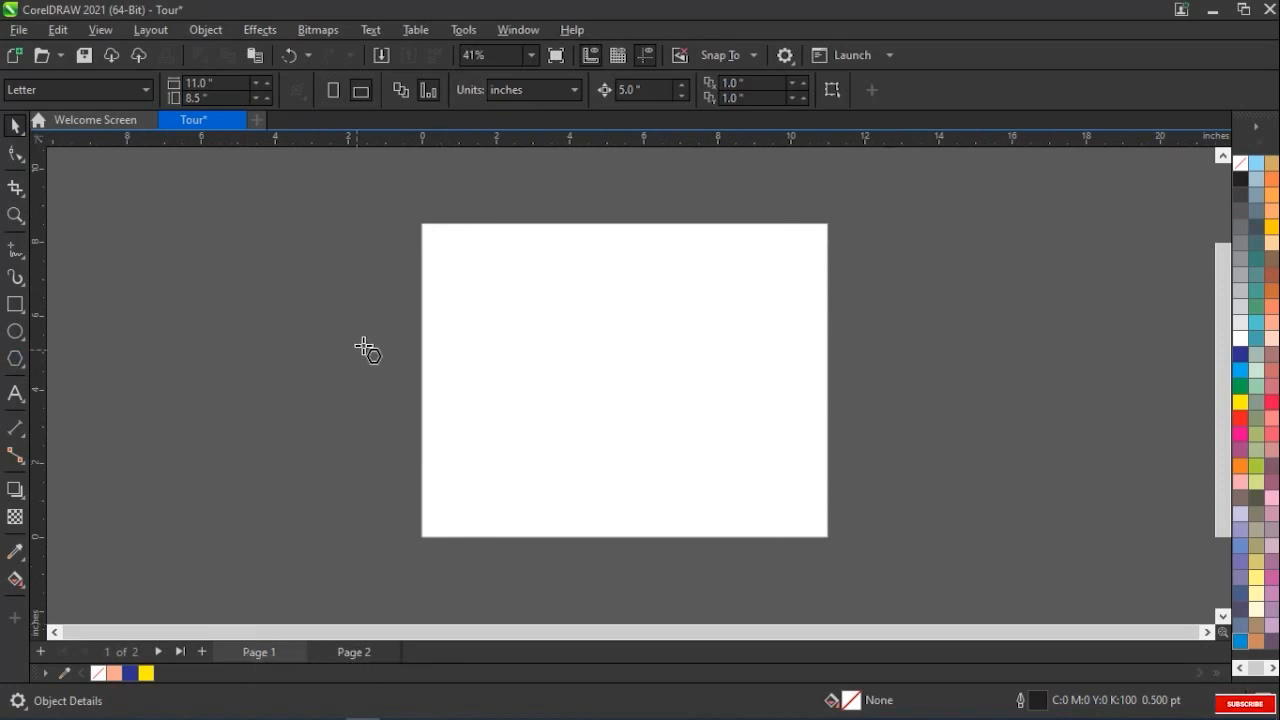
left_click_drag(527, 300, 706, 406)
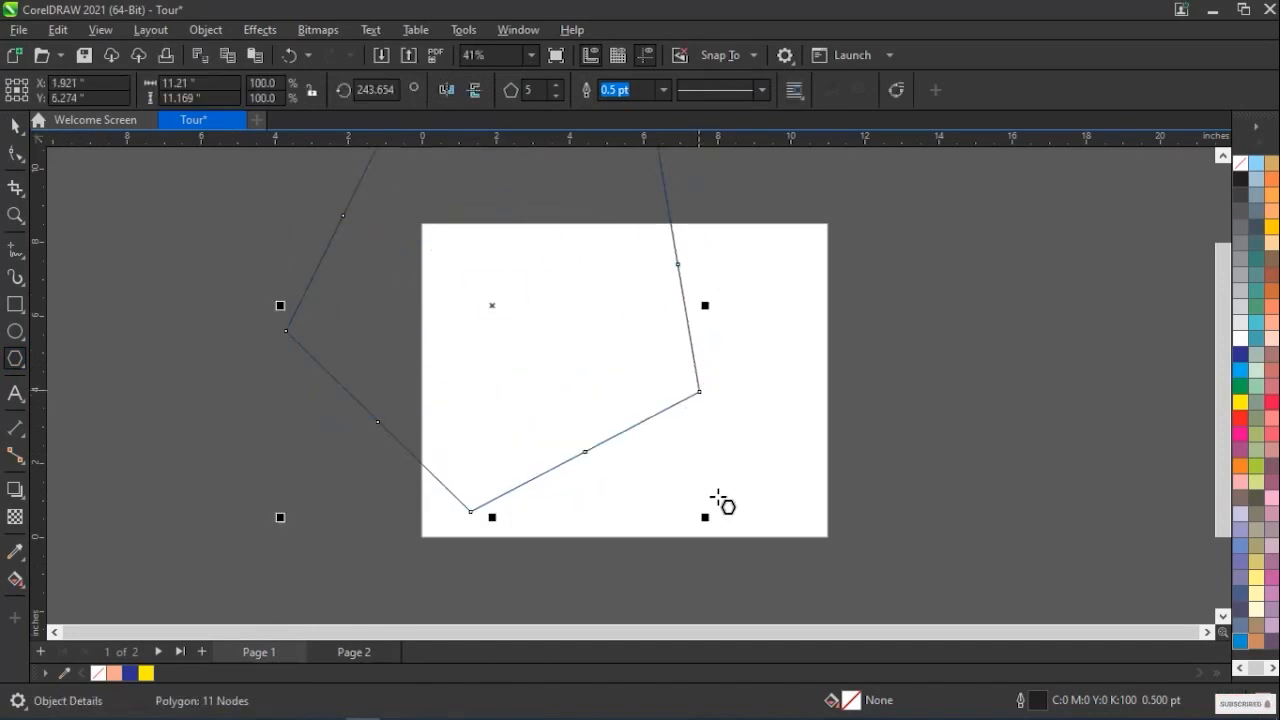
left_click_drag(706, 519, 560, 371)
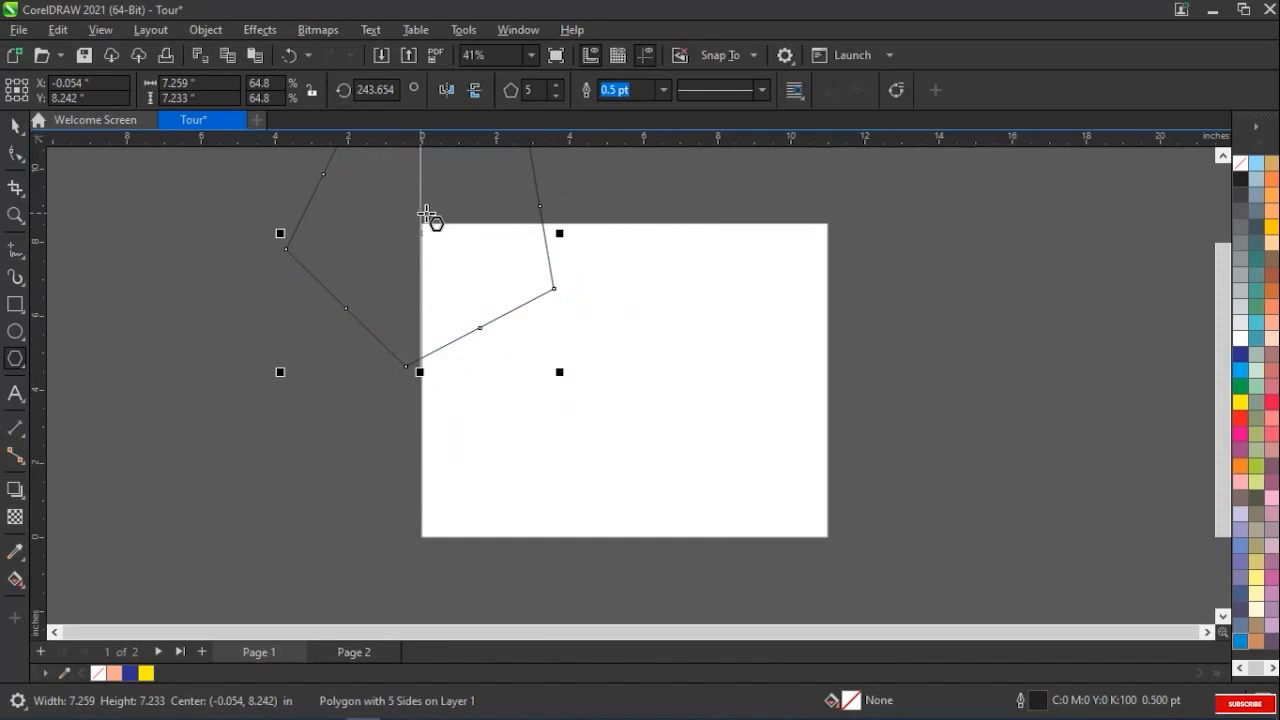
left_click_drag(424, 215, 484, 268)
left_click(15, 125)
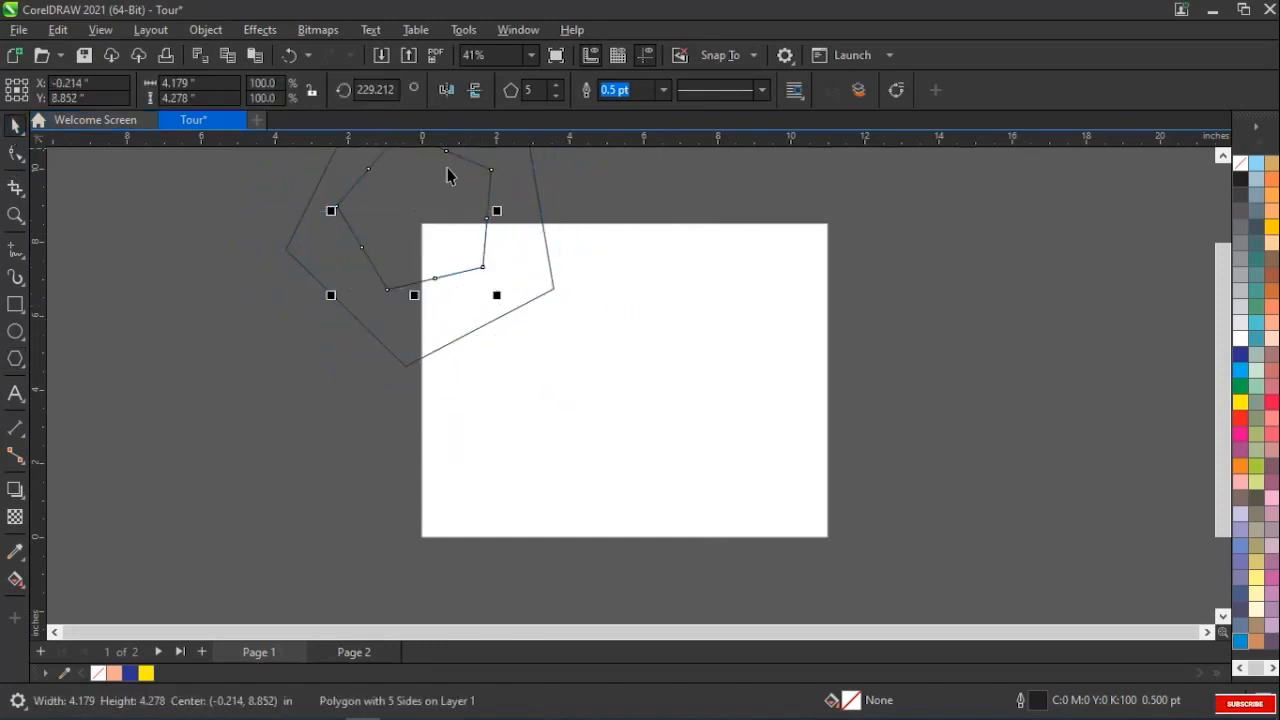
Move the smaller pentagon to near the centre of Page 1 and delete the larger pentagon
left_click(630, 367)
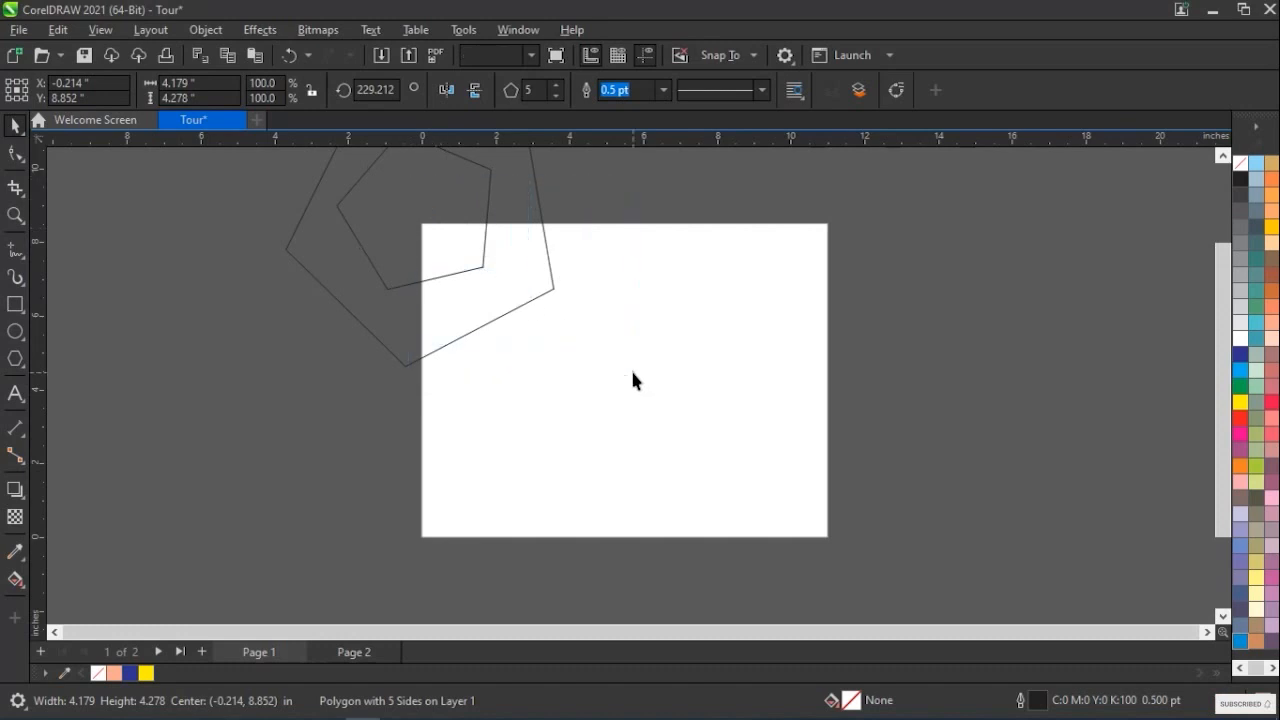
left_click(482, 267)
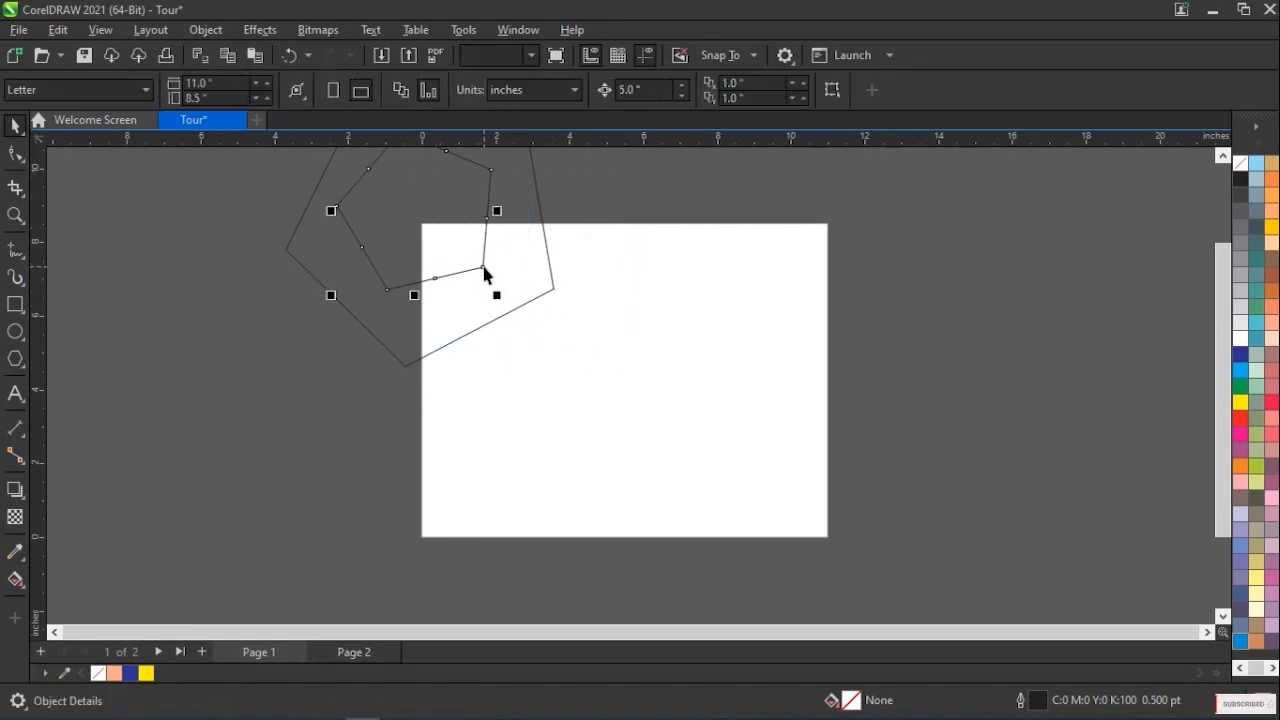
left_click_drag(421, 213, 643, 367)
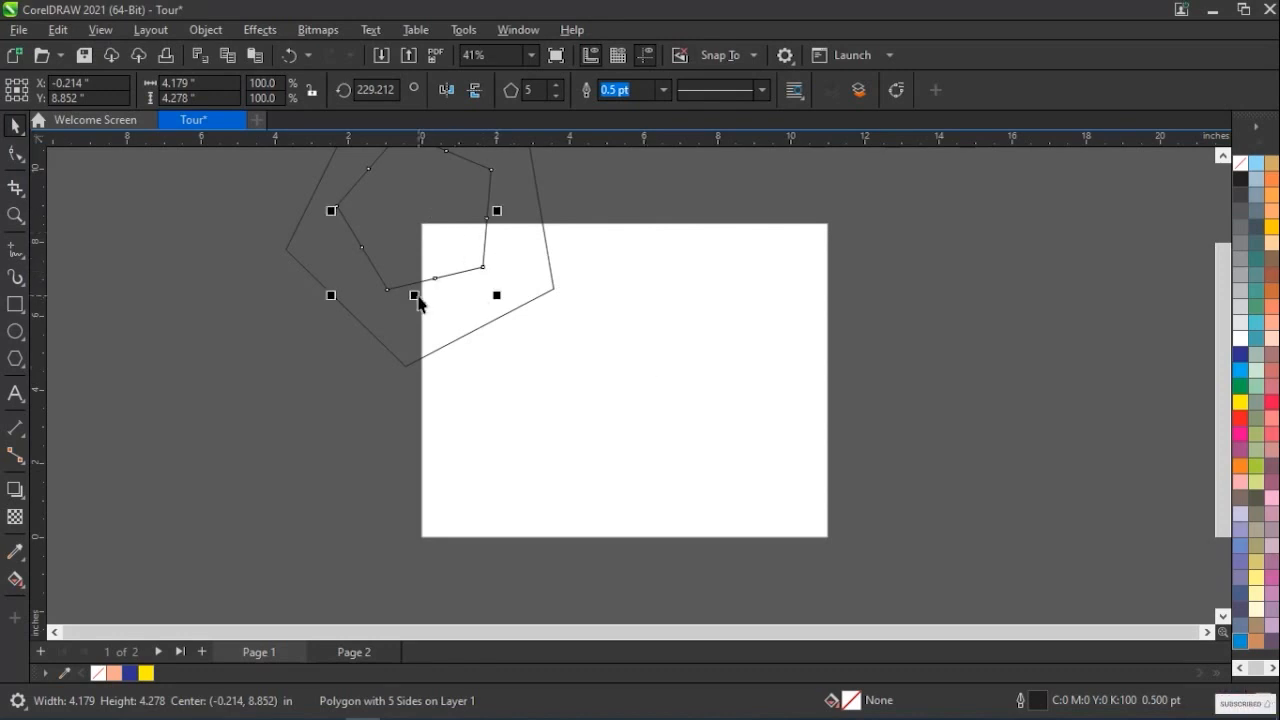
left_click_drag(412, 294, 637, 470)
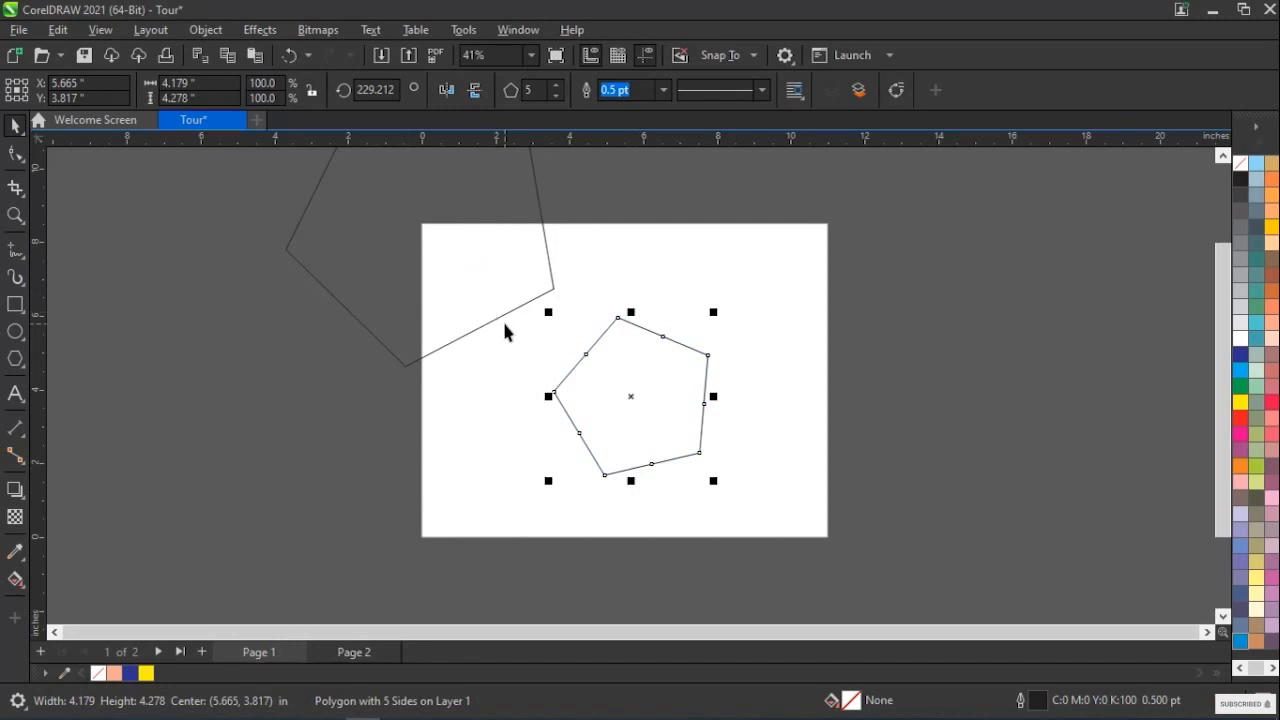
left_click(505, 322)
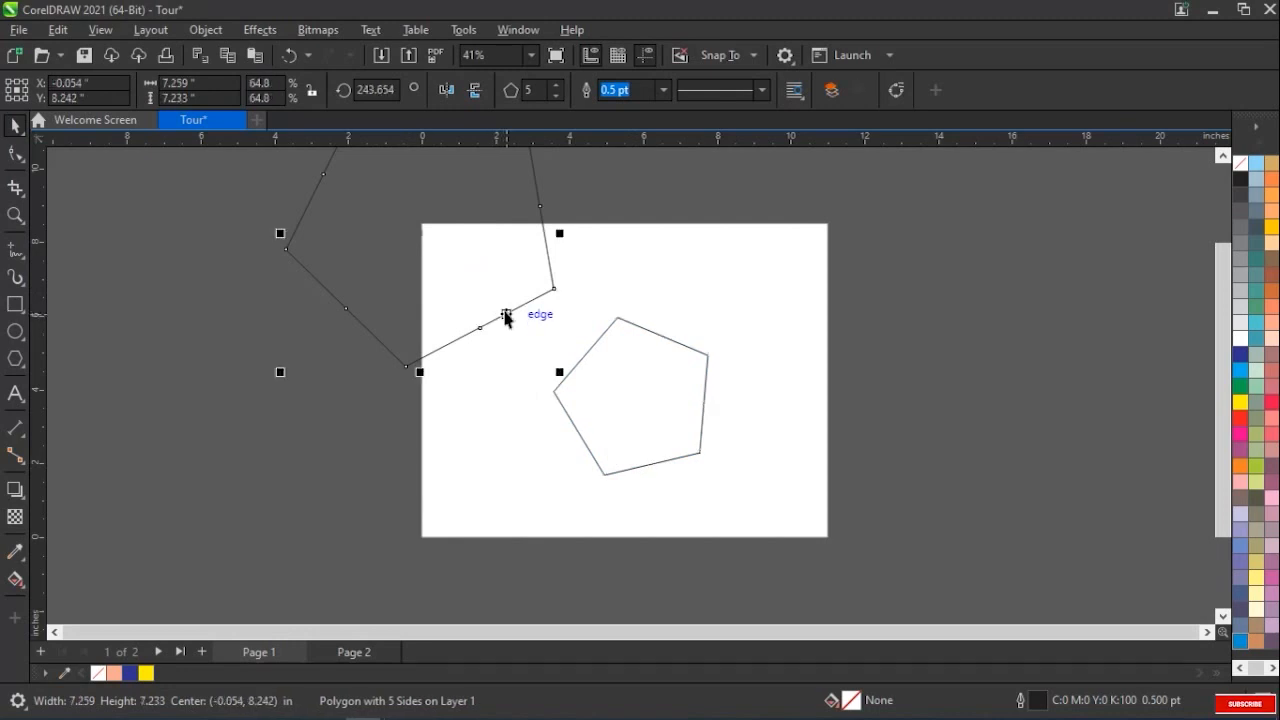
key("Delete")
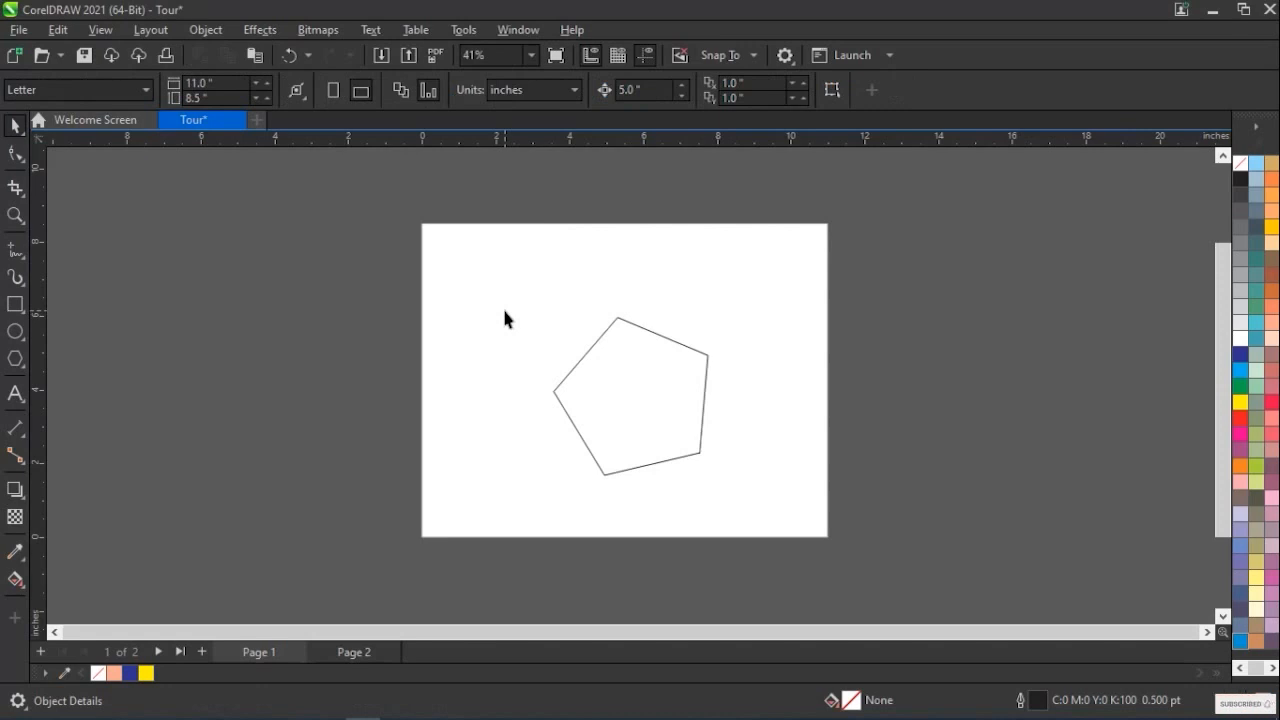
On Page 2, draw a rectangle about 3.5 by 3.2 inches slightly above the page centre
left_click(369, 648)
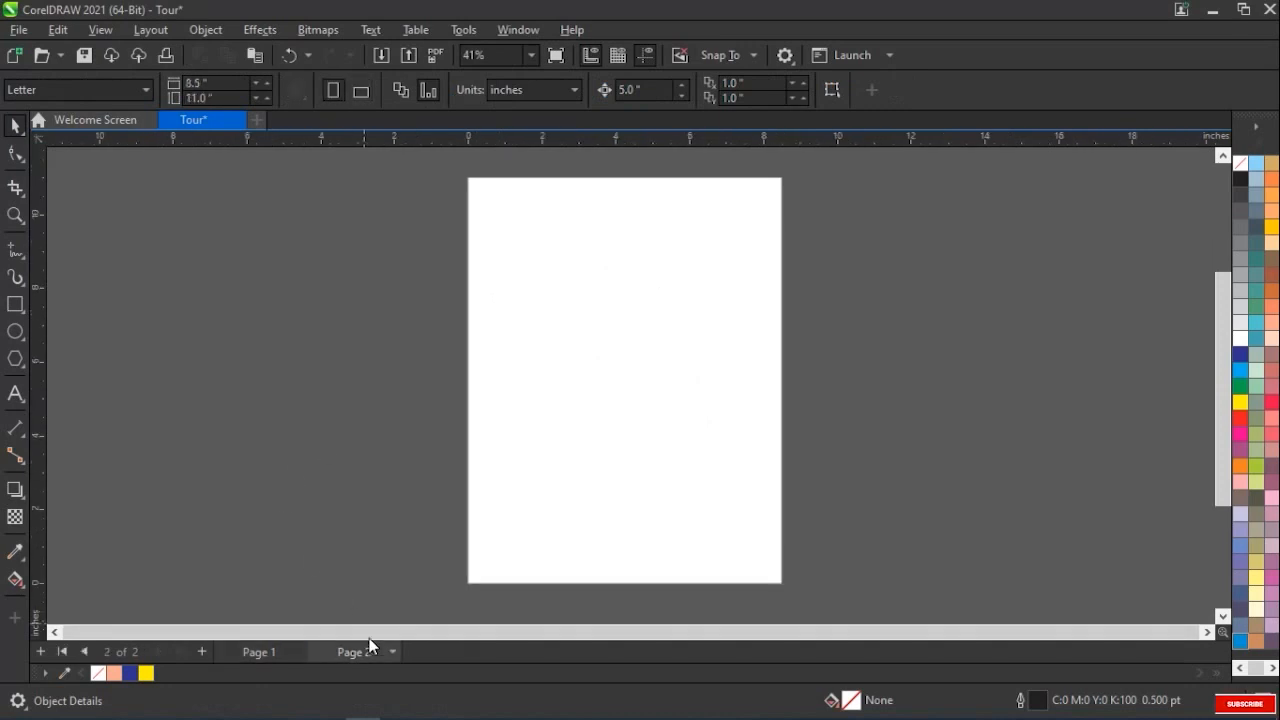
left_click(15, 305)
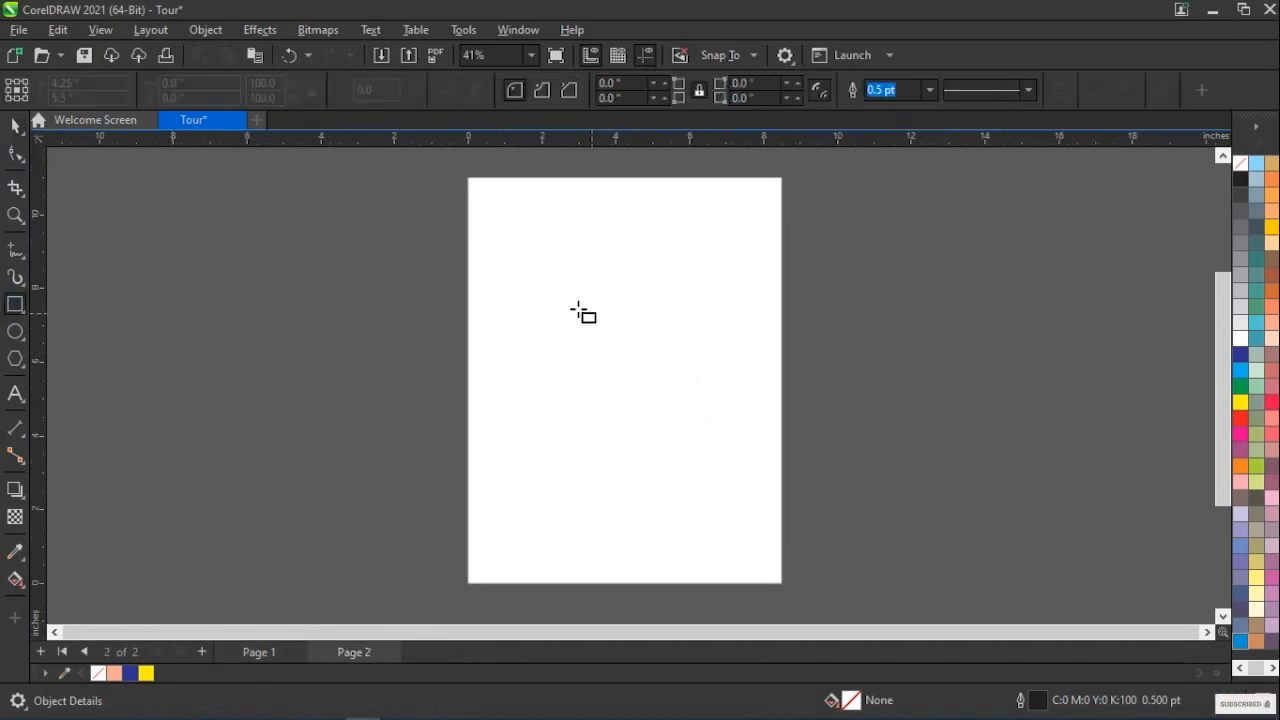
left_click_drag(554, 293, 685, 412)
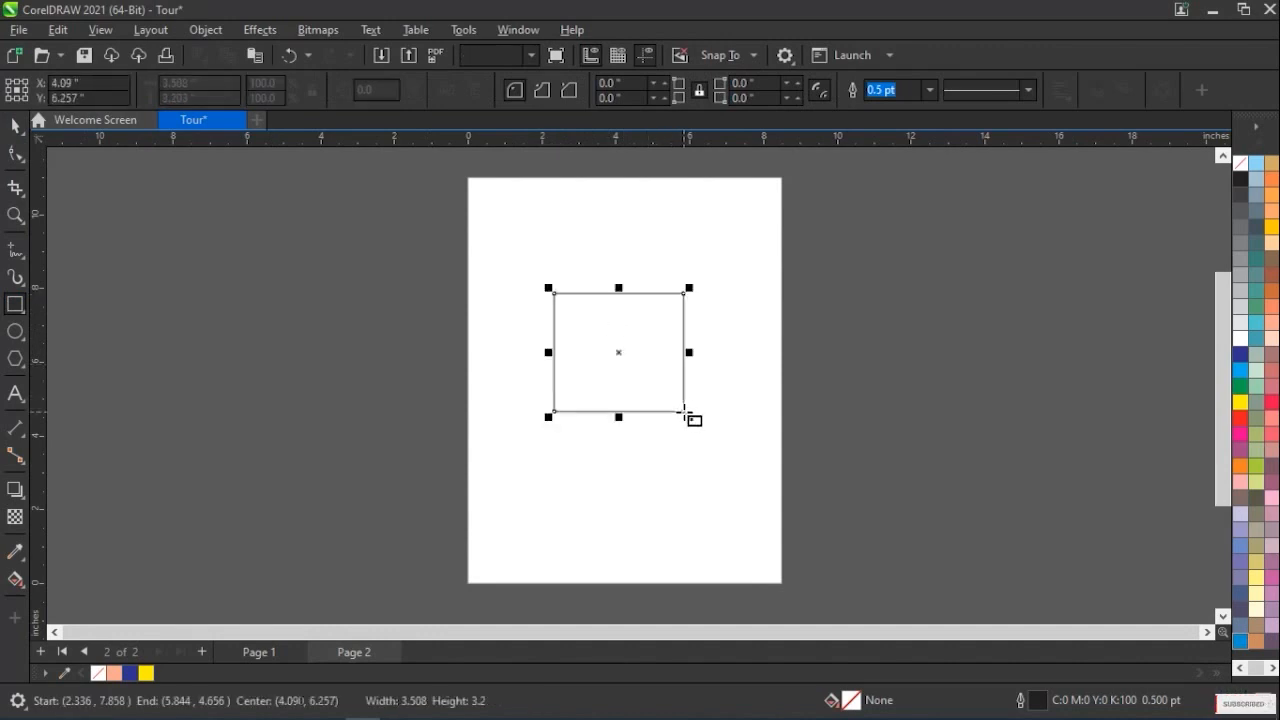
left_click(15, 125)
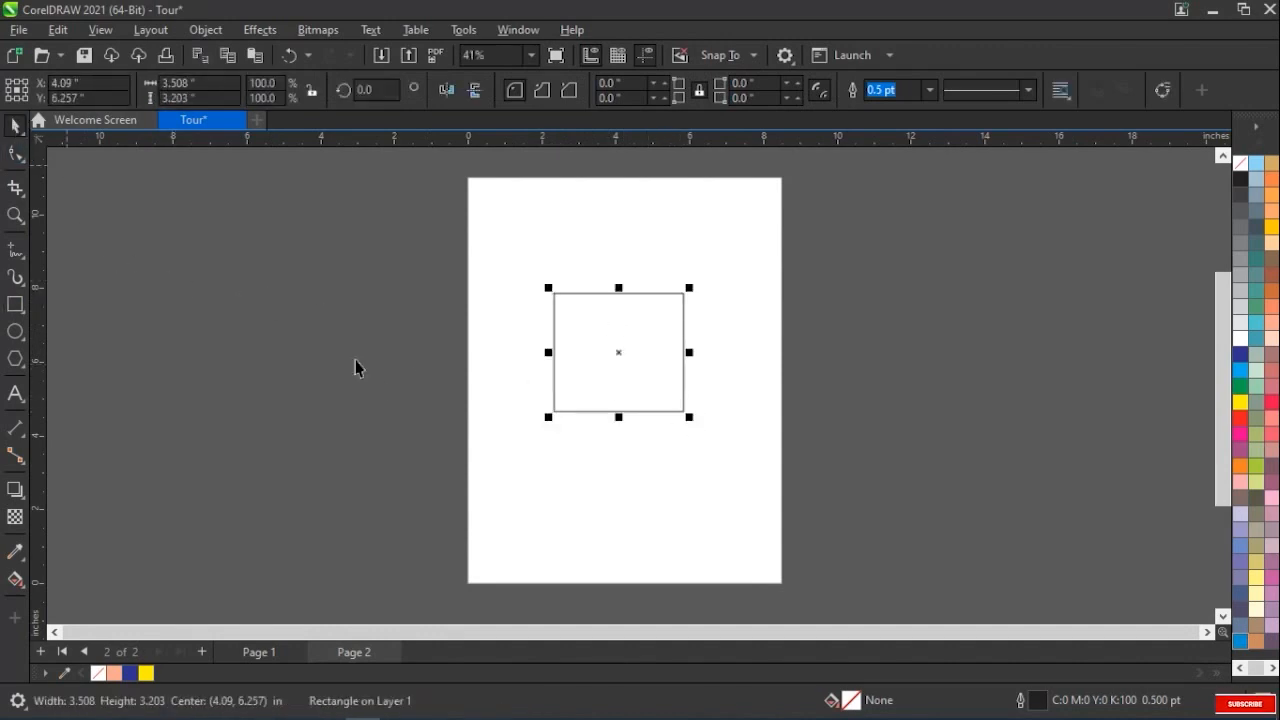
Compare Page 1 and Page 2, return to Page 1, and insert a new page before it
left_click(268, 652)
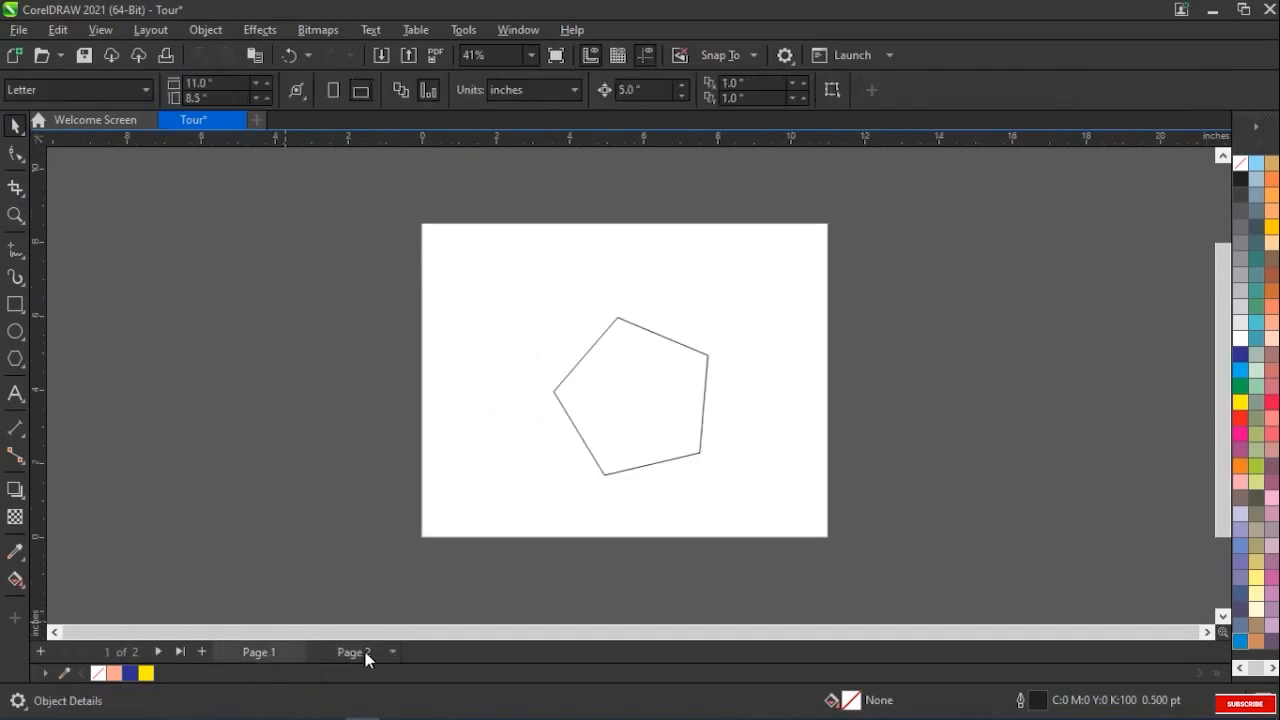
left_click(364, 655)
left_click(243, 650)
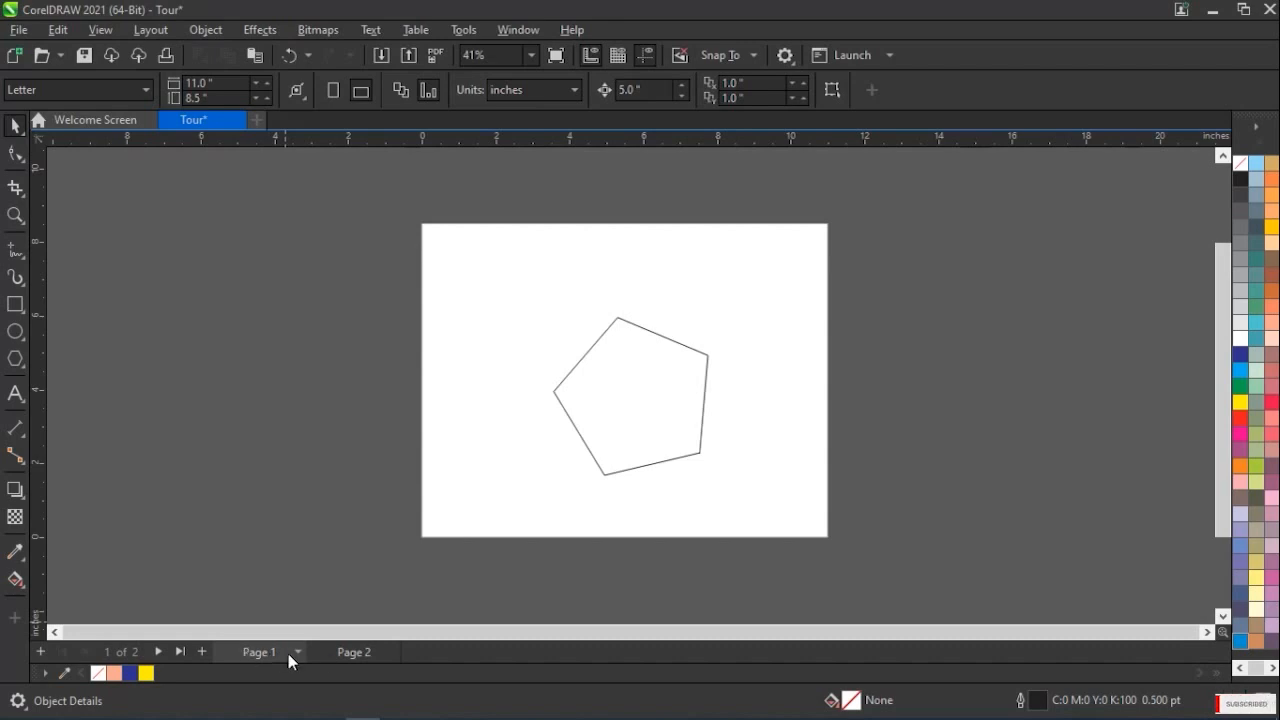
left_click(350, 656)
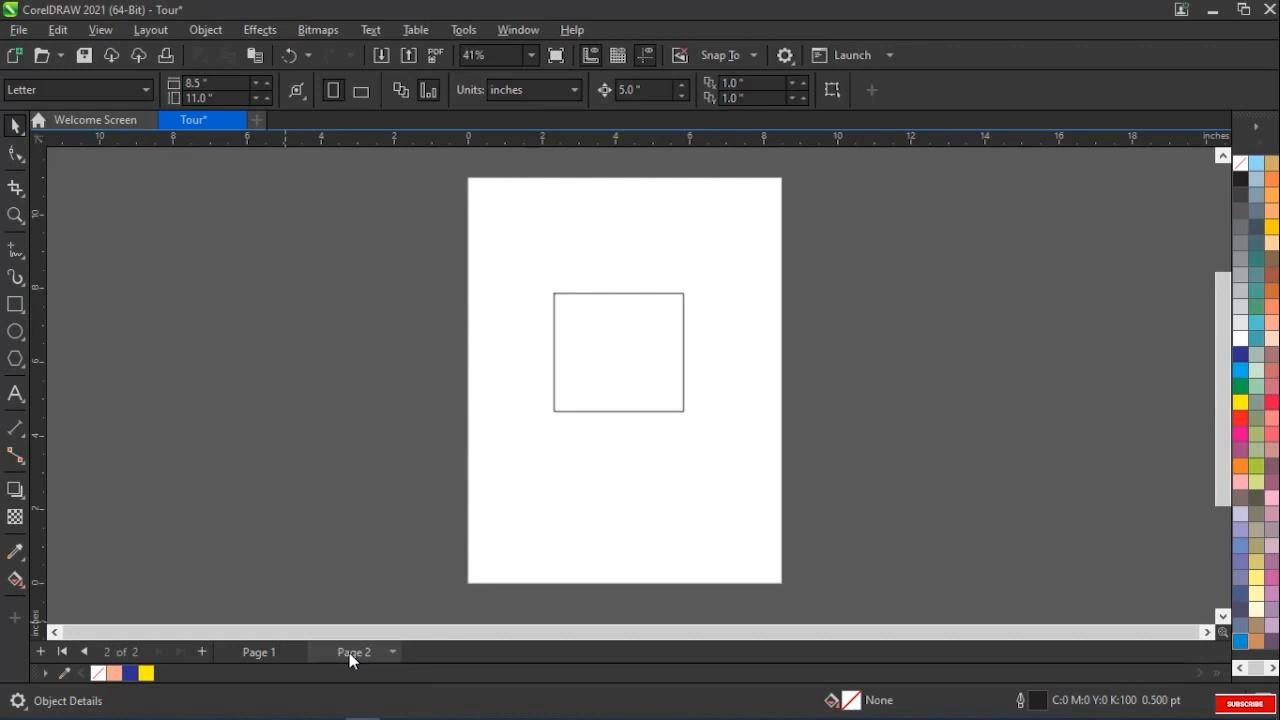
left_click(258, 652)
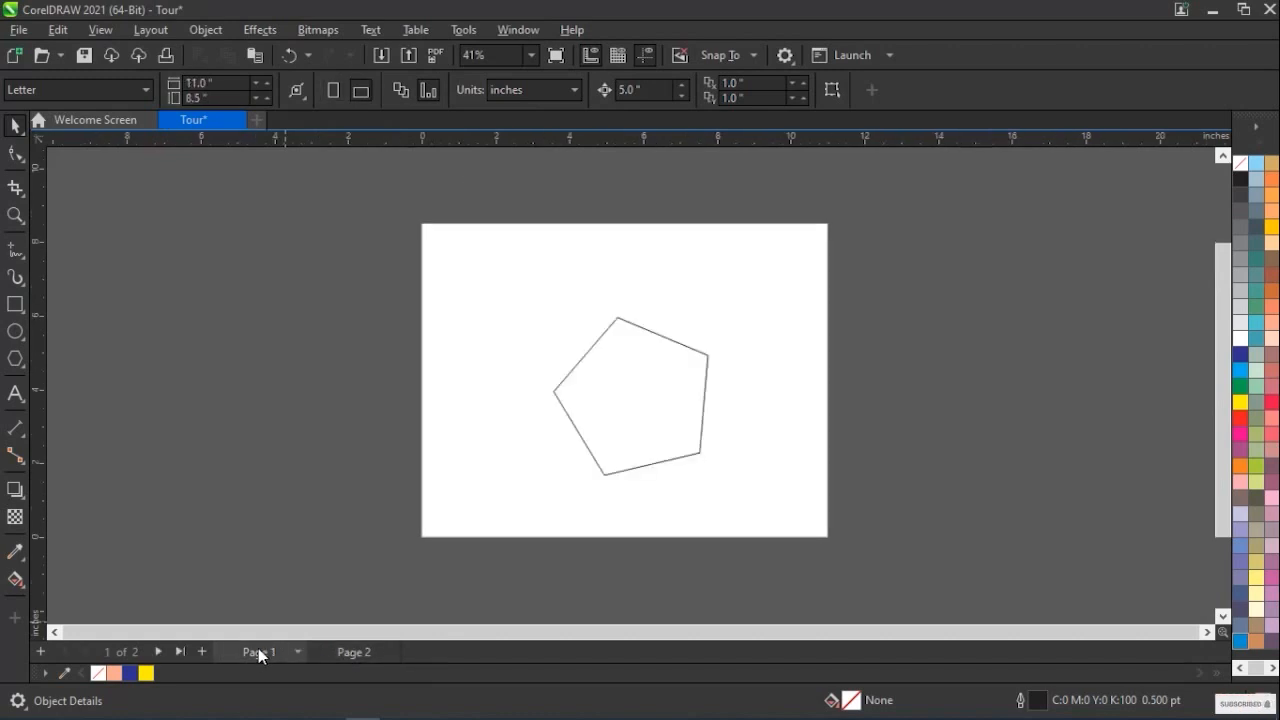
left_click(41, 651)
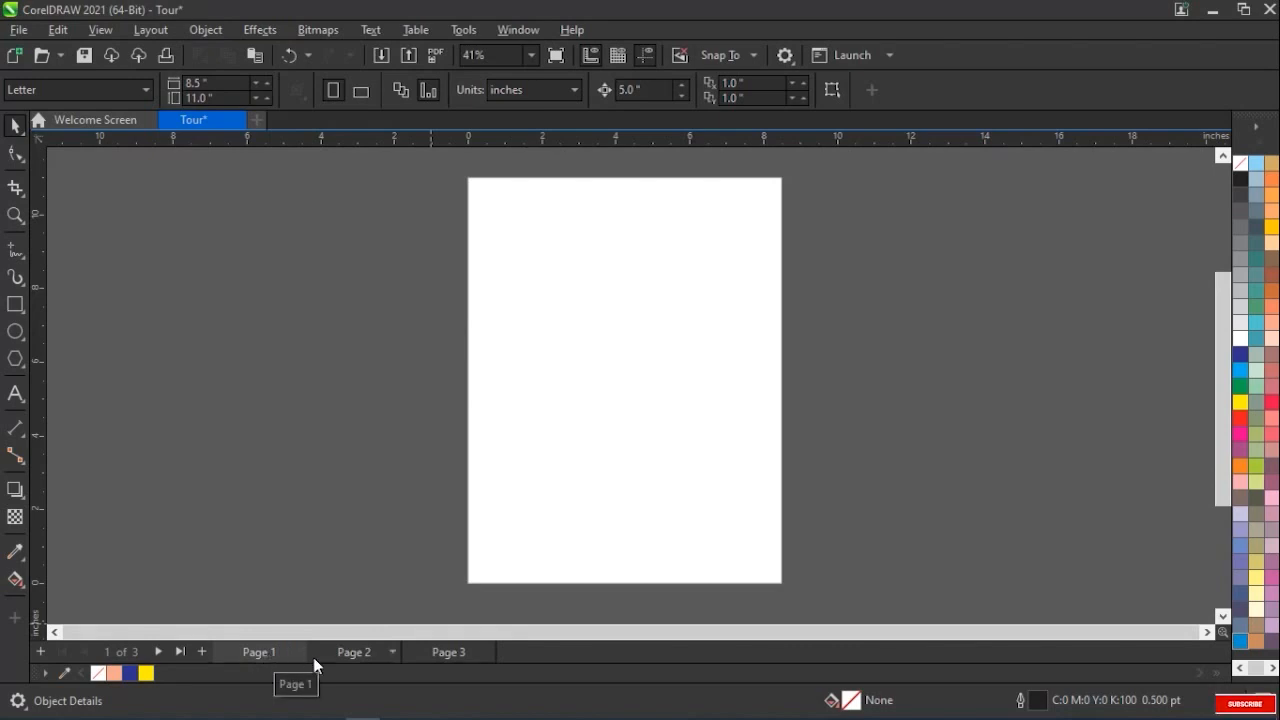
Review the contents of Page 1, Page 2 and Page 3 by switching among them, ending on Page 1
left_click(351, 651)
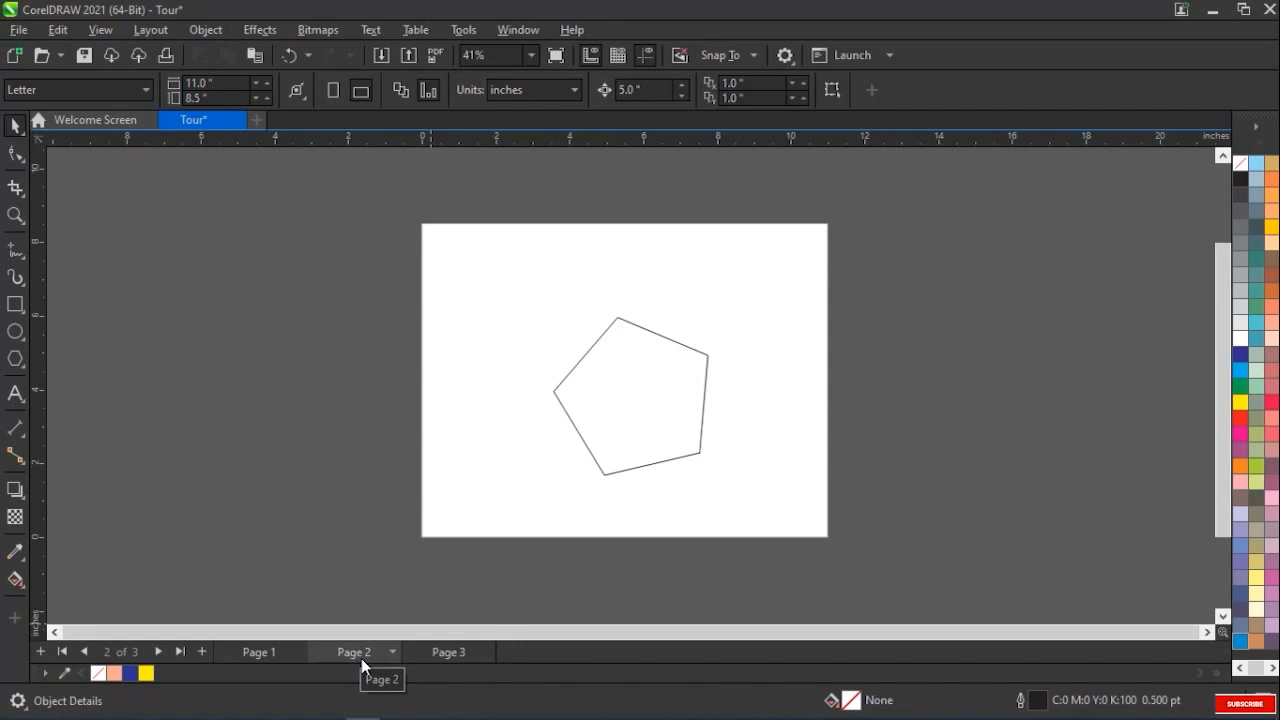
left_click(278, 656)
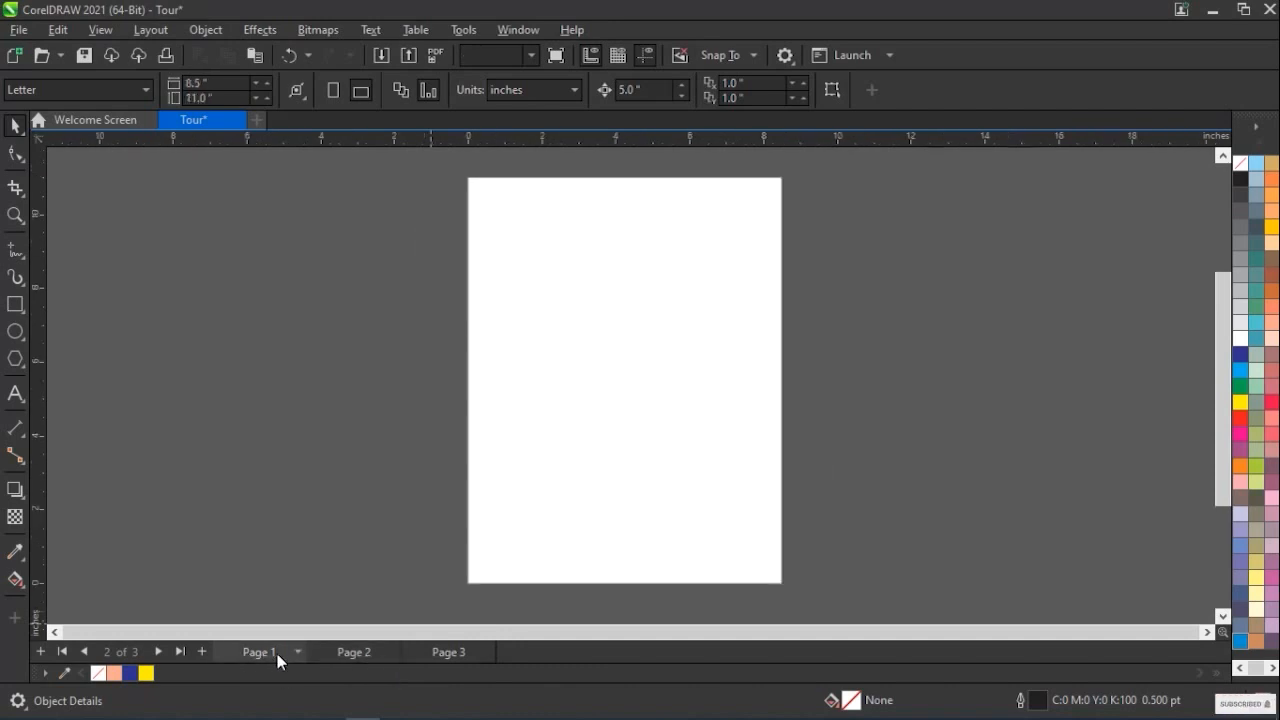
left_click(363, 657)
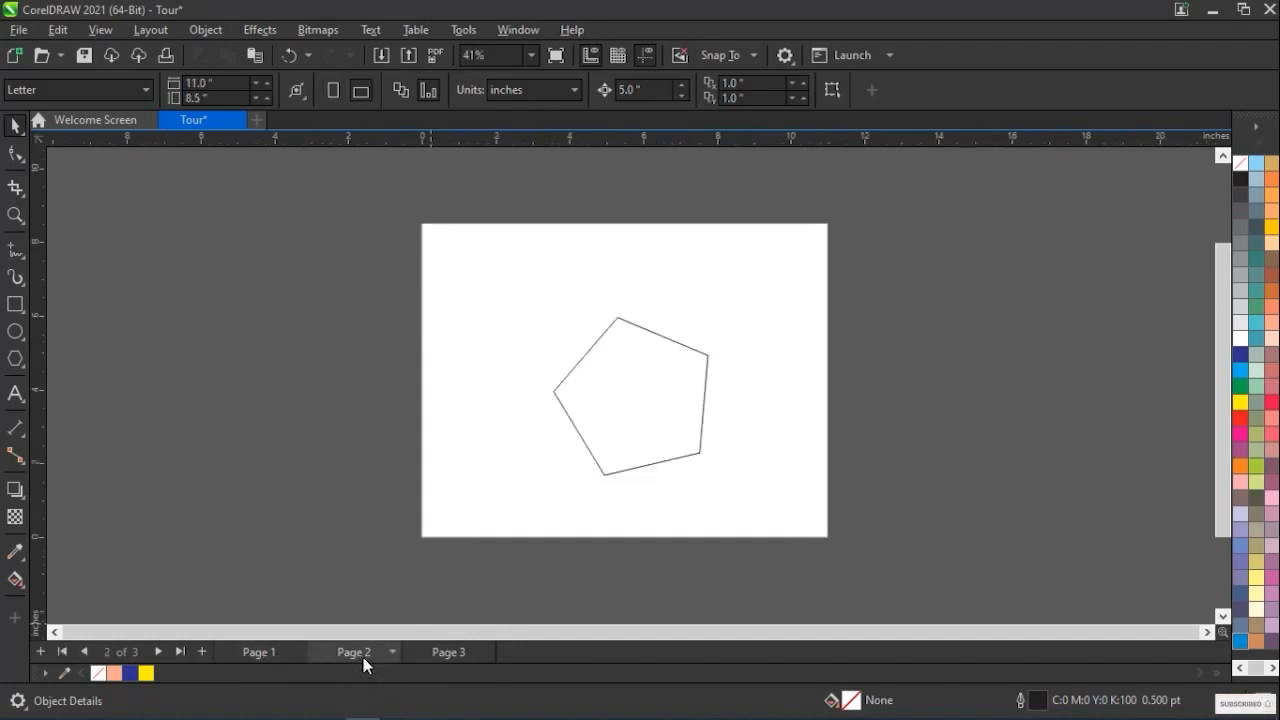
left_click(450, 654)
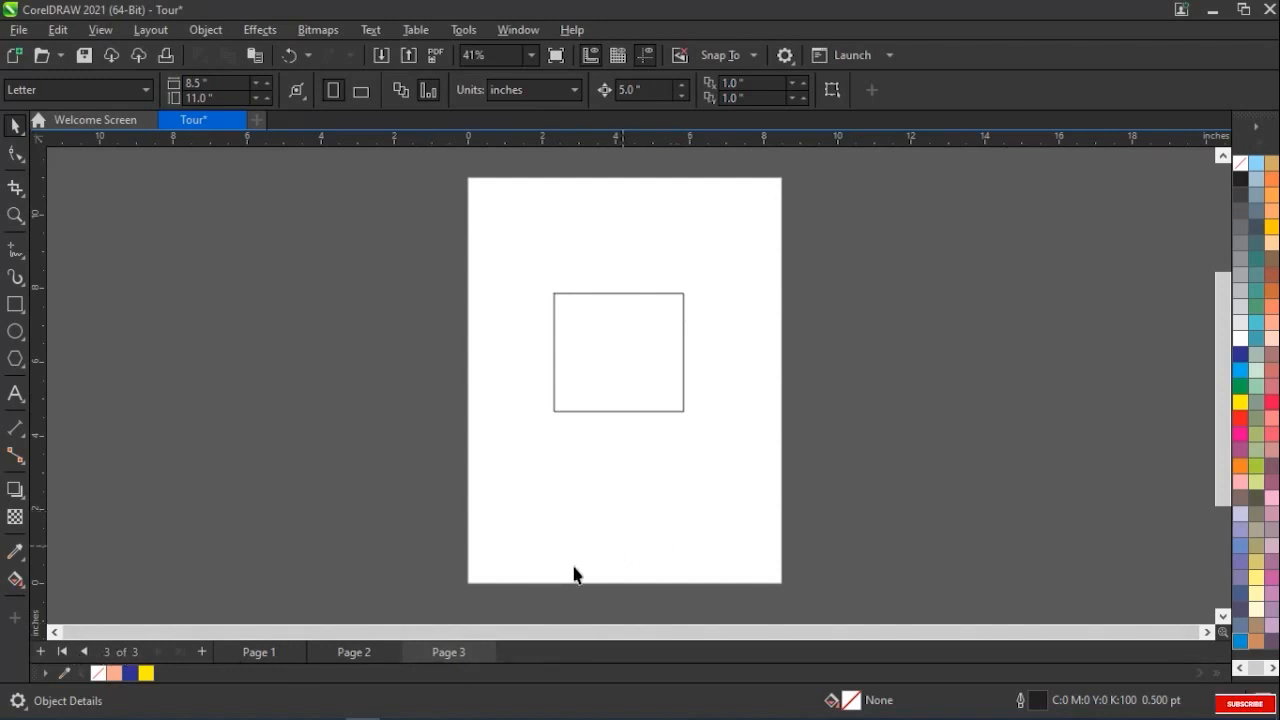
left_click(262, 651)
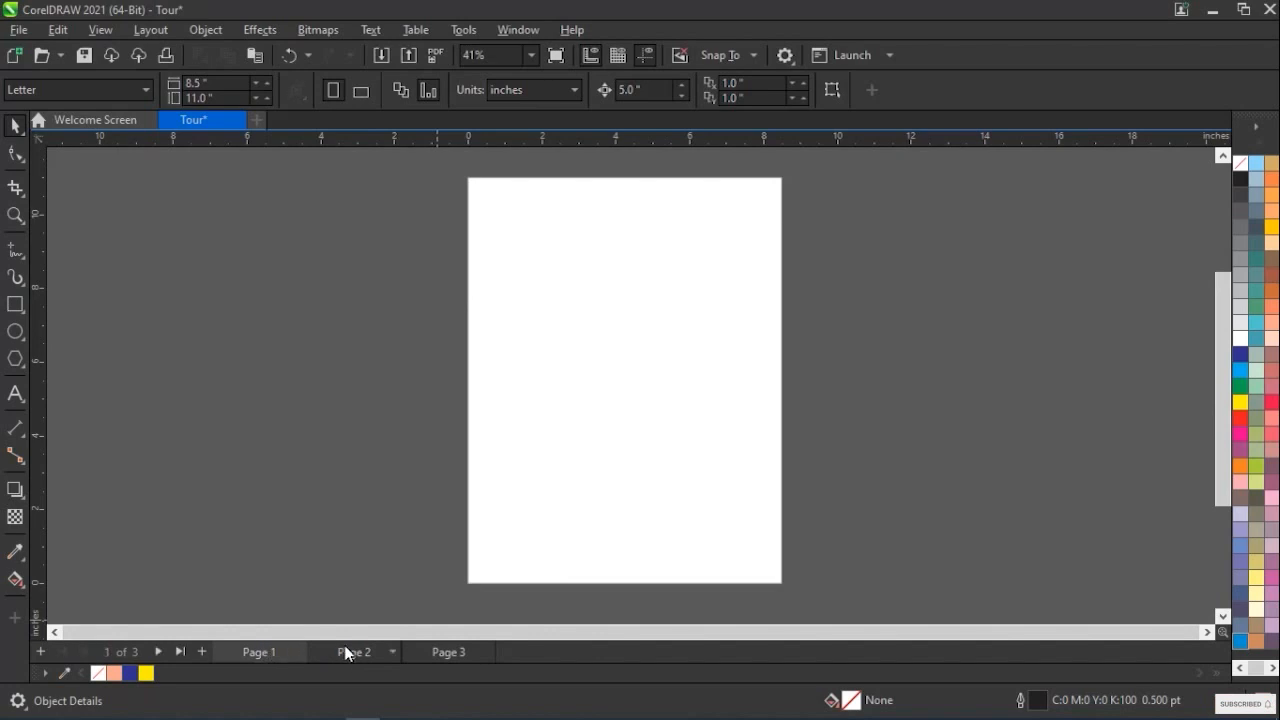
left_click(442, 656)
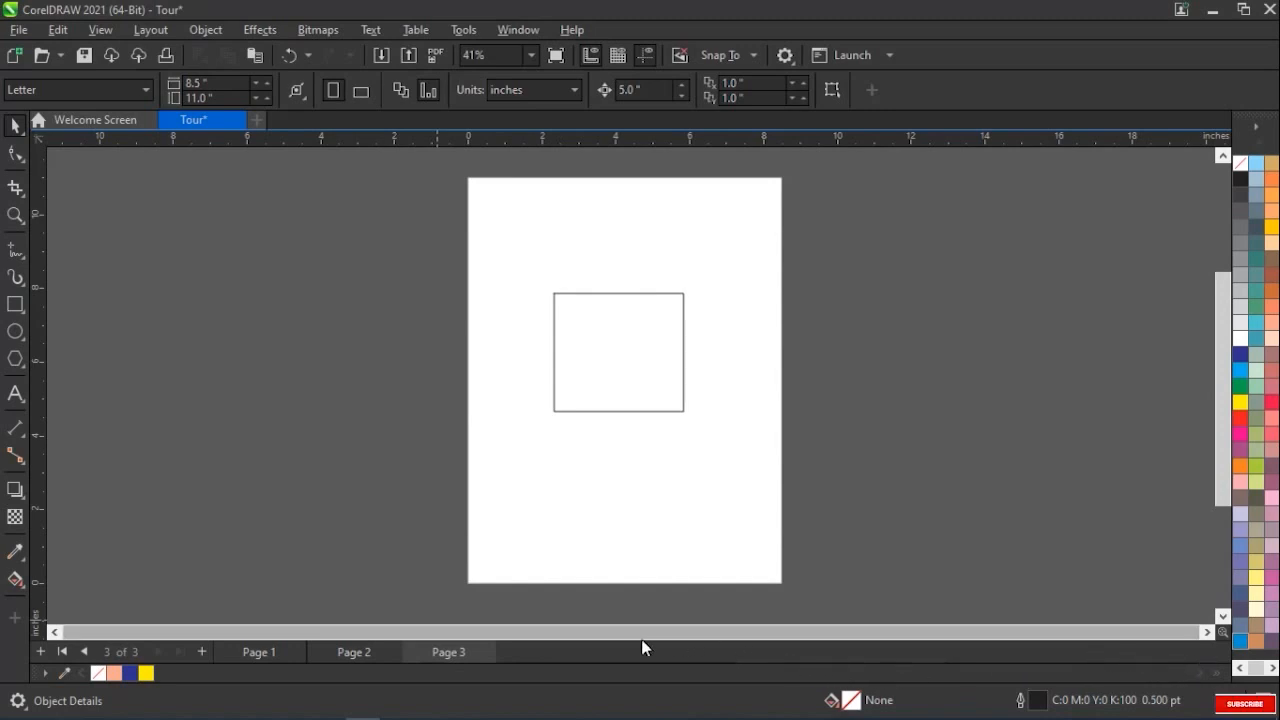
left_click(257, 653)
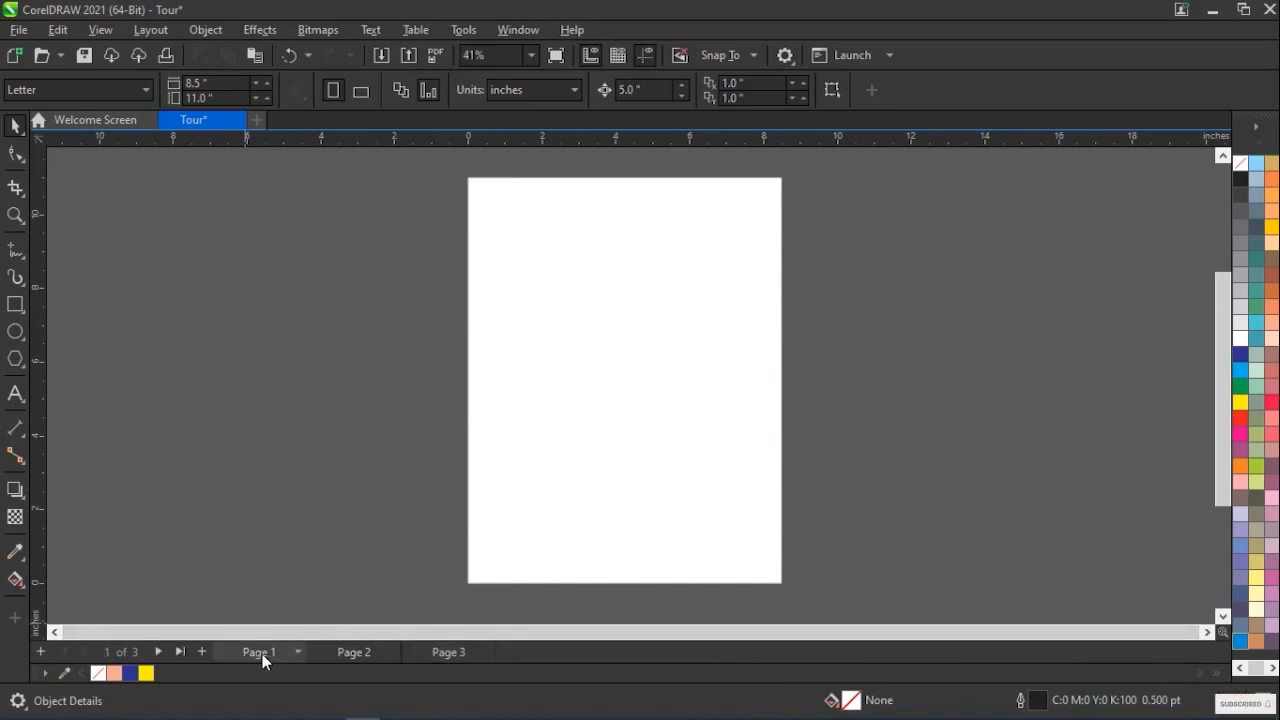
Step forward one page at a time from Page 1 to Page 3, and back to Page 1
mouse_move(1162, 672)
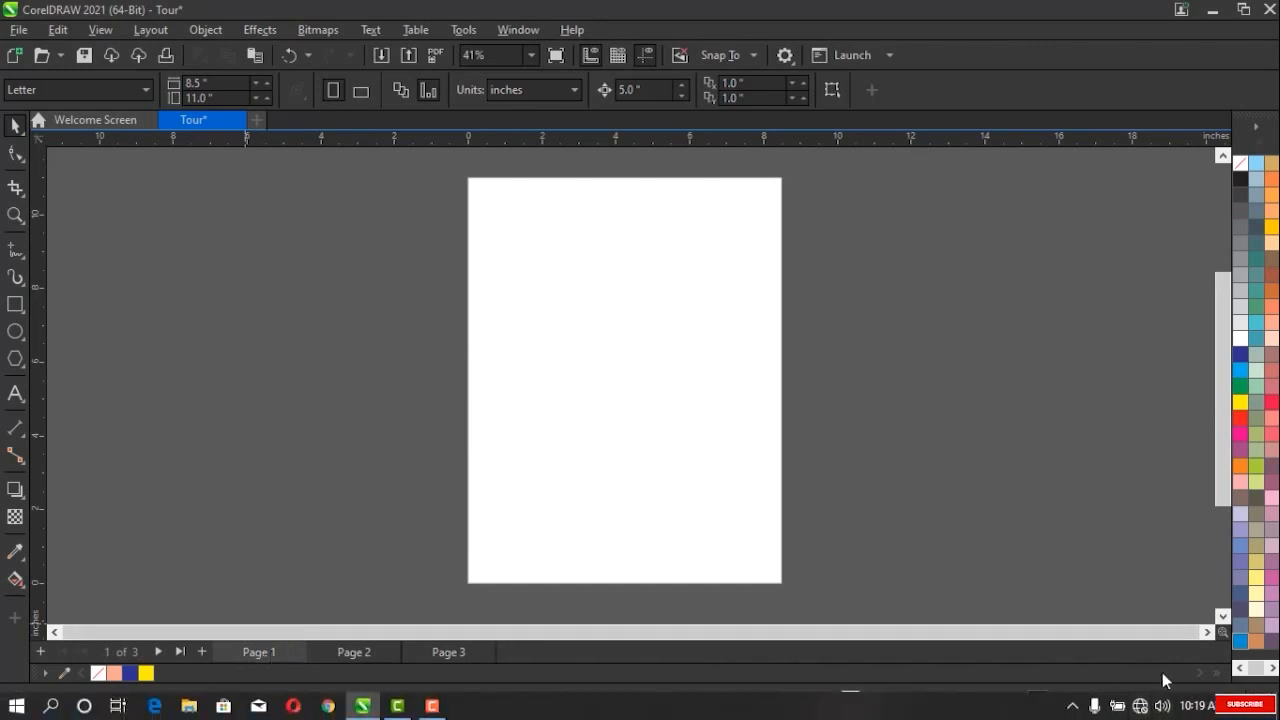
left_click(157, 646)
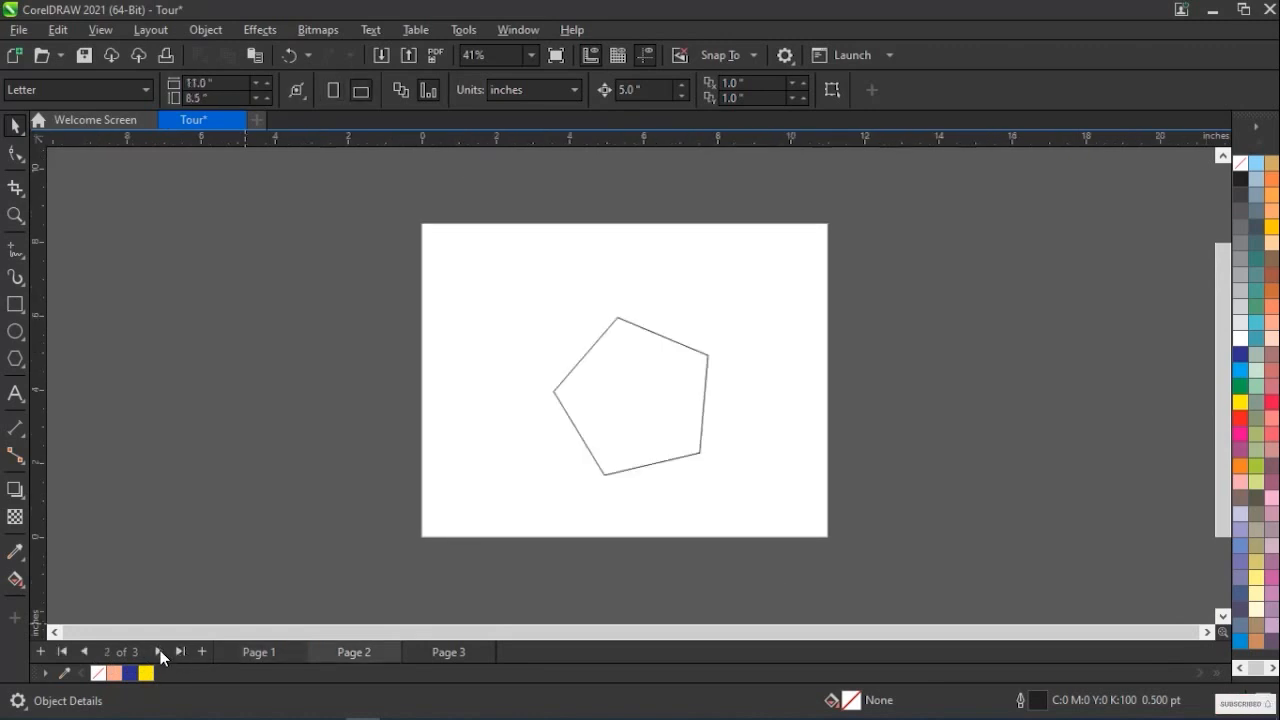
left_click(160, 650)
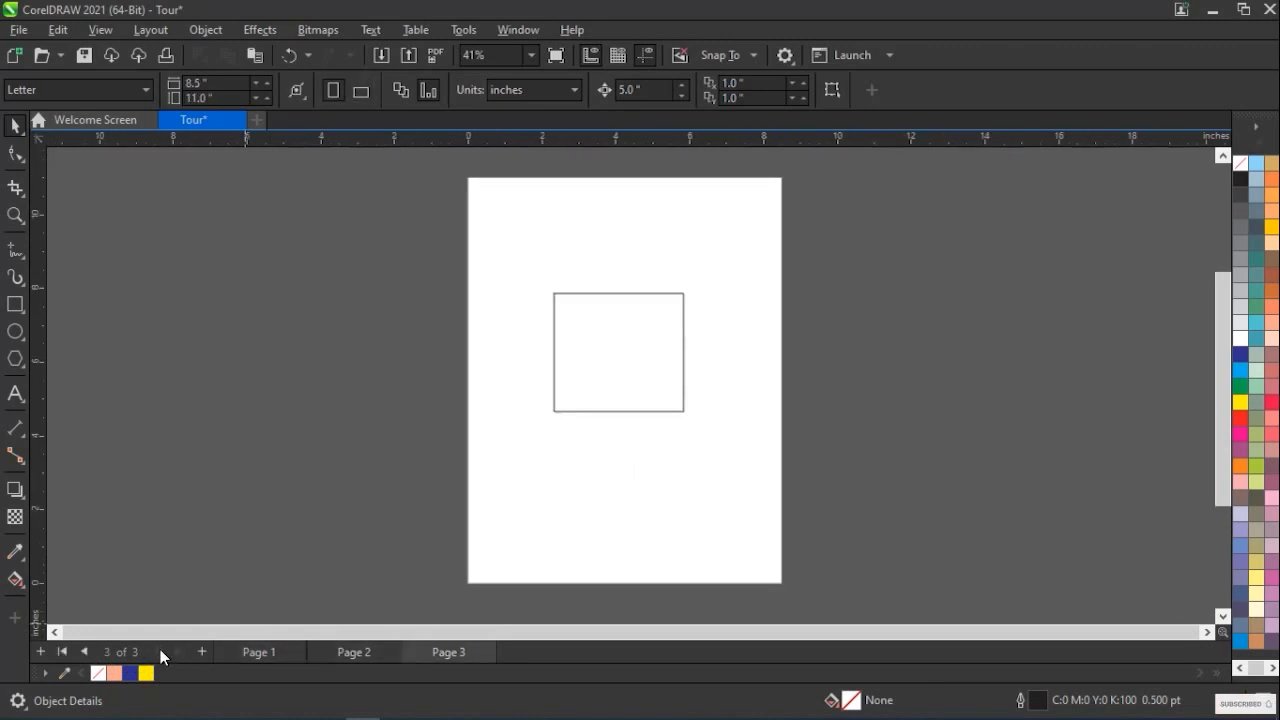
left_click(83, 650)
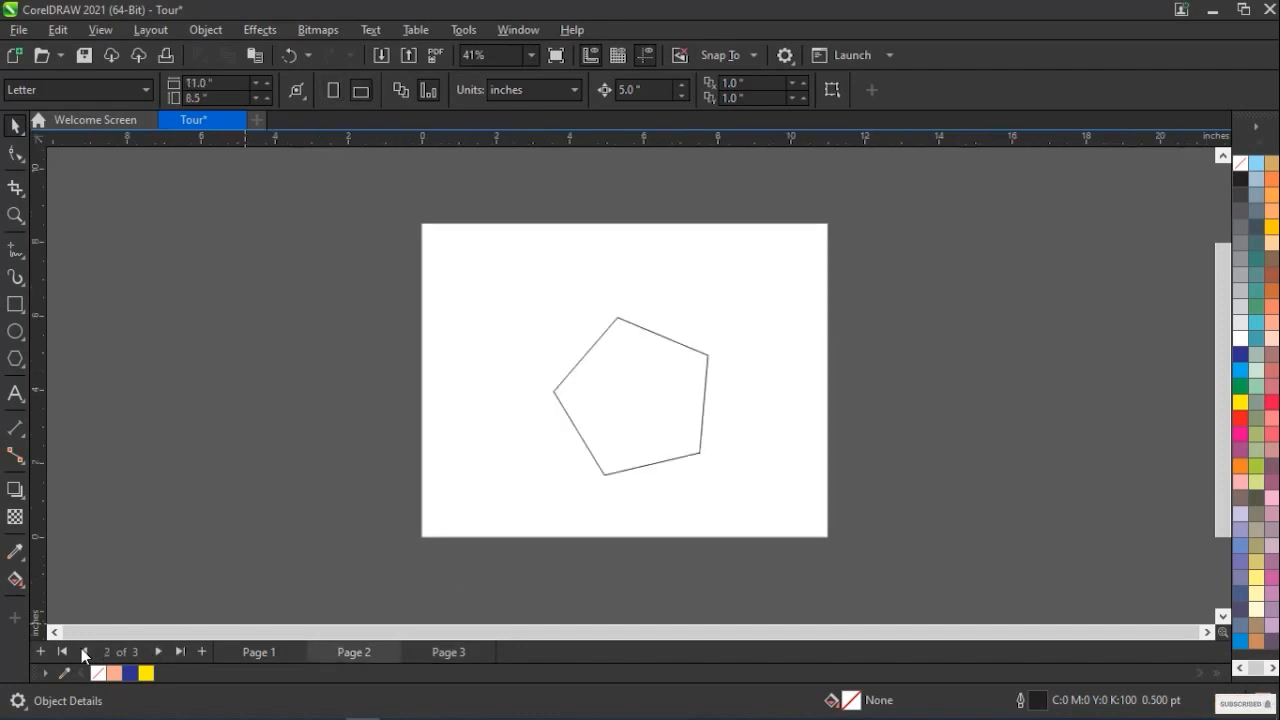
left_click(83, 650)
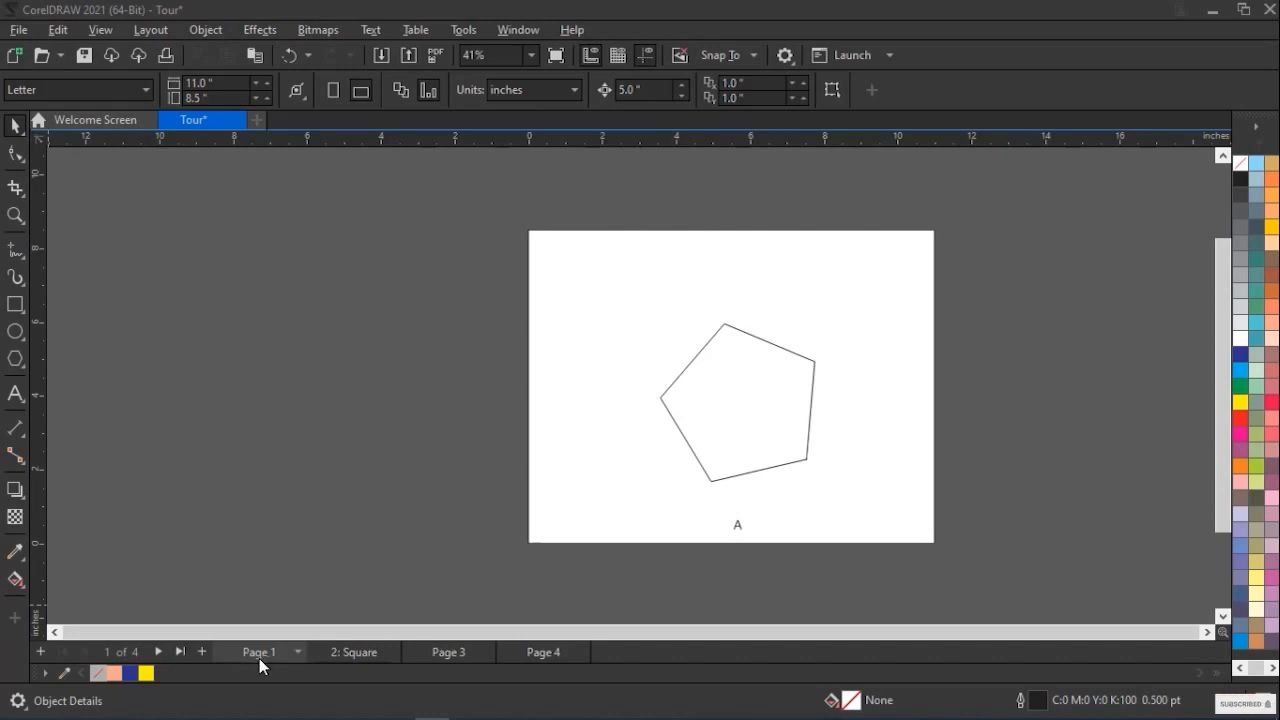
Jump from the first page of the four-page document to the last page and back to the first
left_click(182, 650)
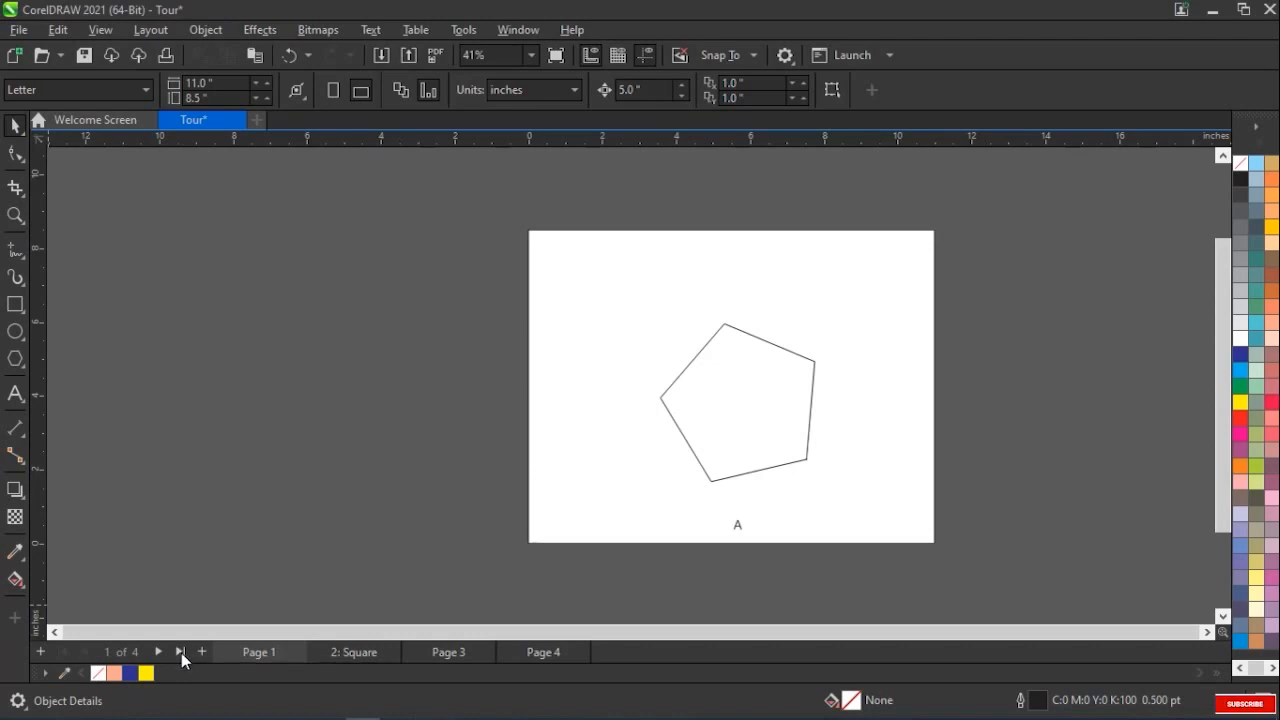
left_click(181, 652)
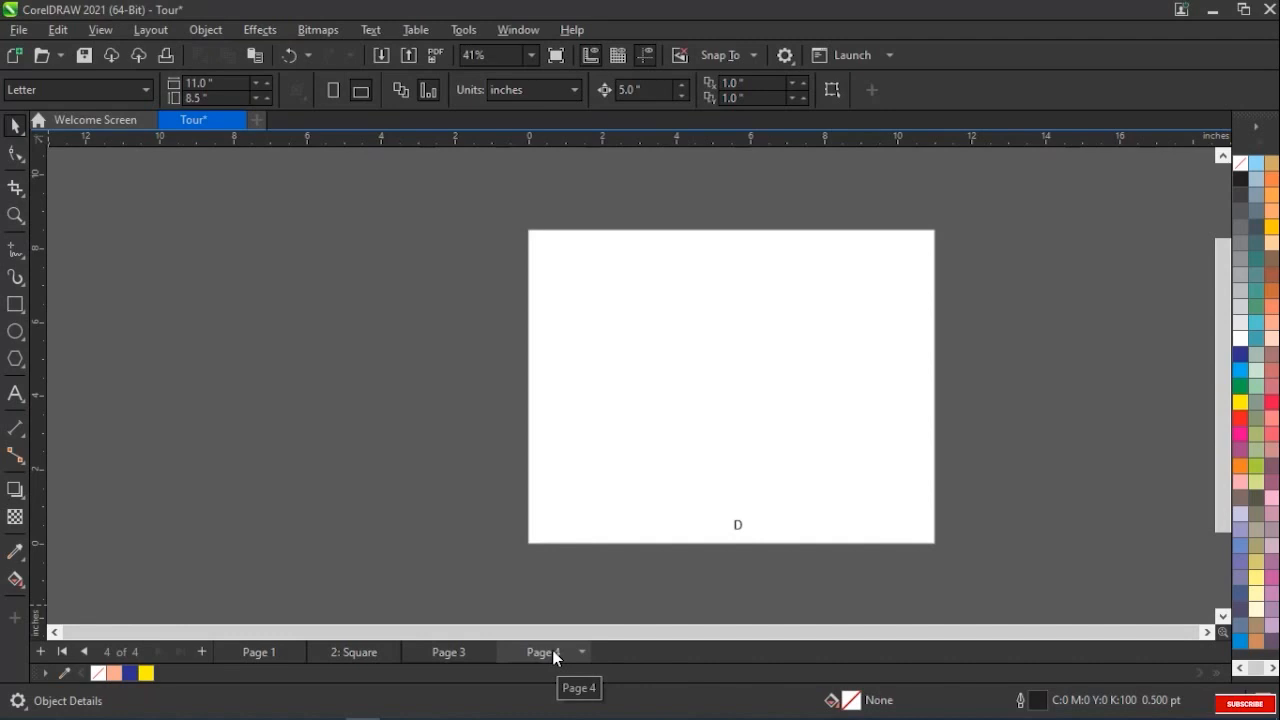
left_click(62, 652)
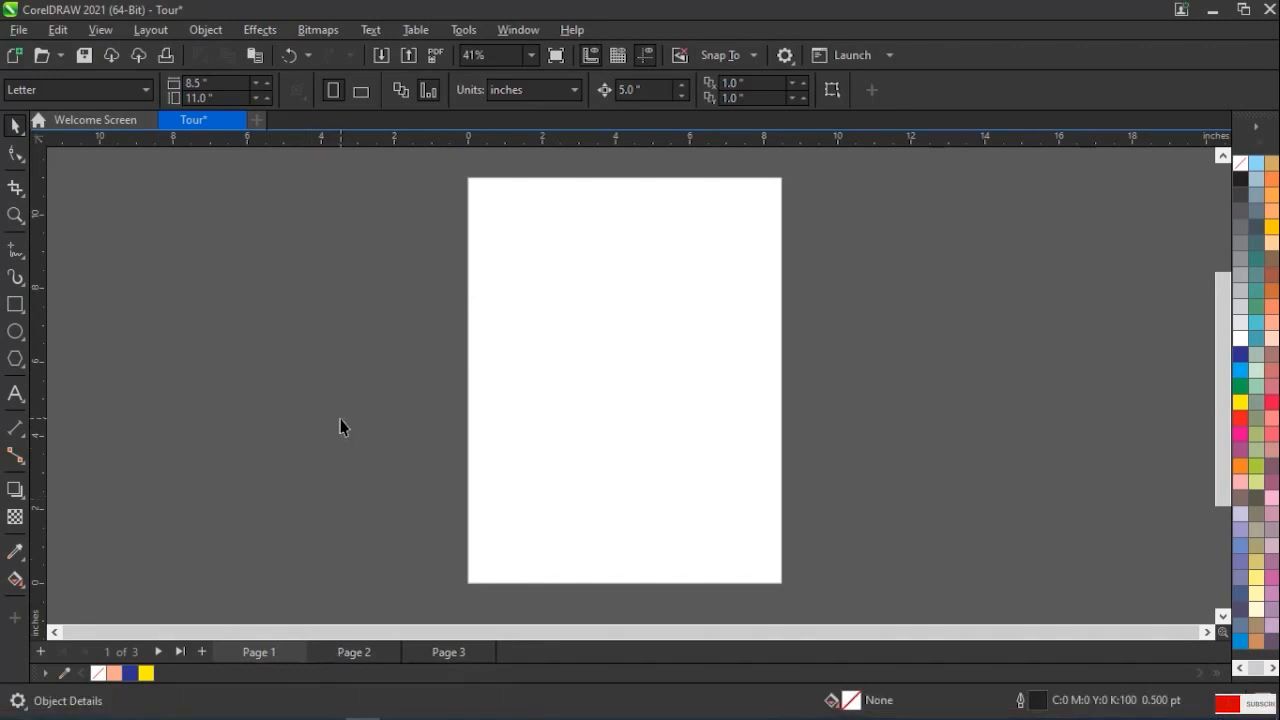
Set up the insertion of one page after Page 1, with A6 size and landscape orientation
left_click(153, 33)
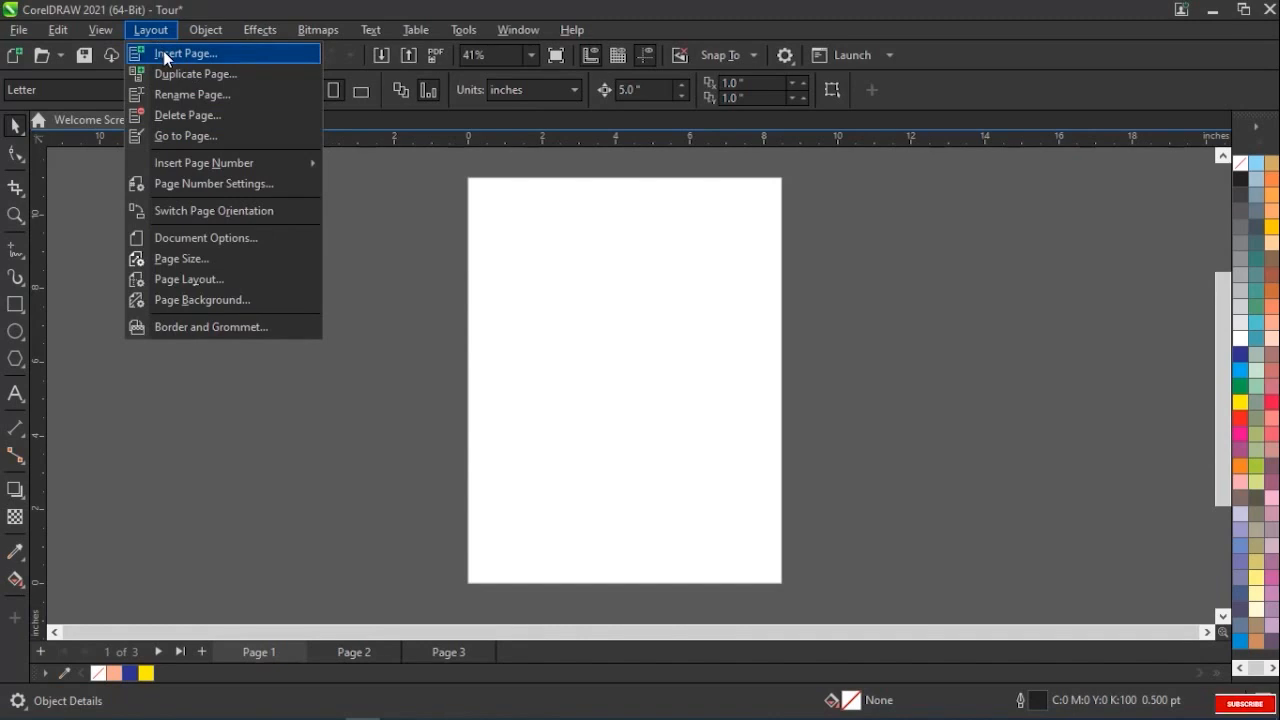
left_click(163, 52)
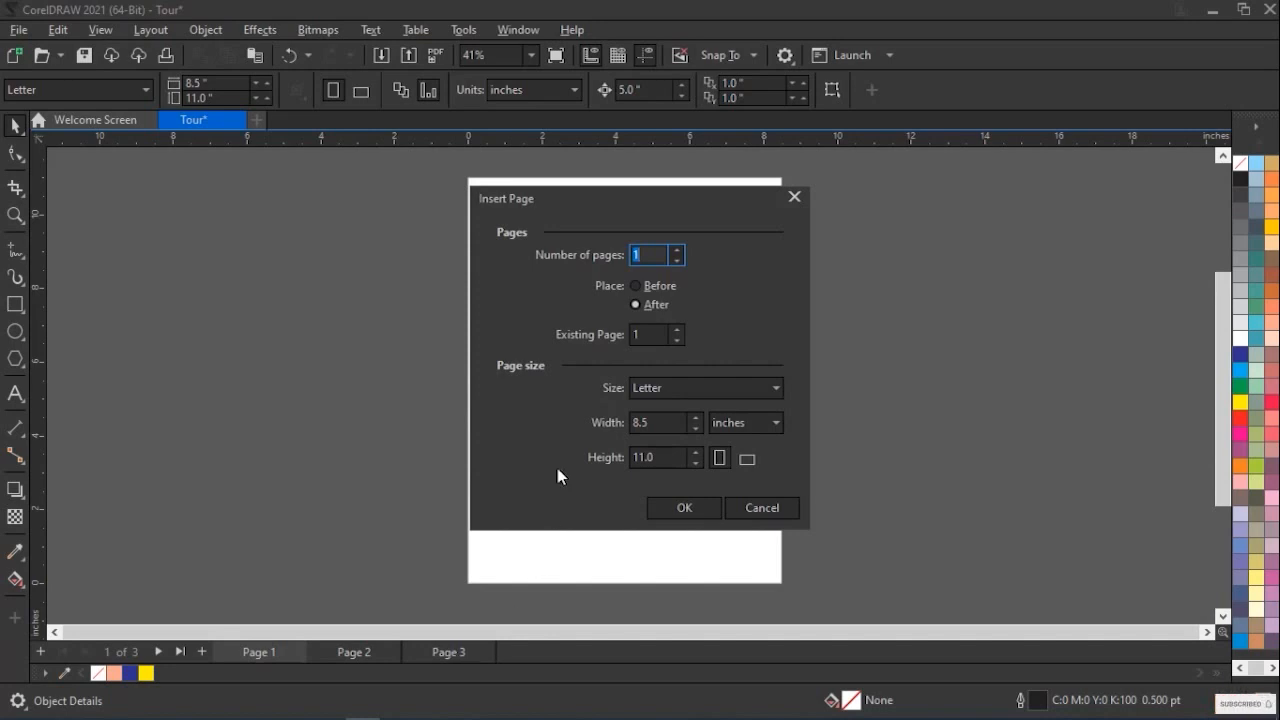
left_click(645, 335)
left_click(652, 389)
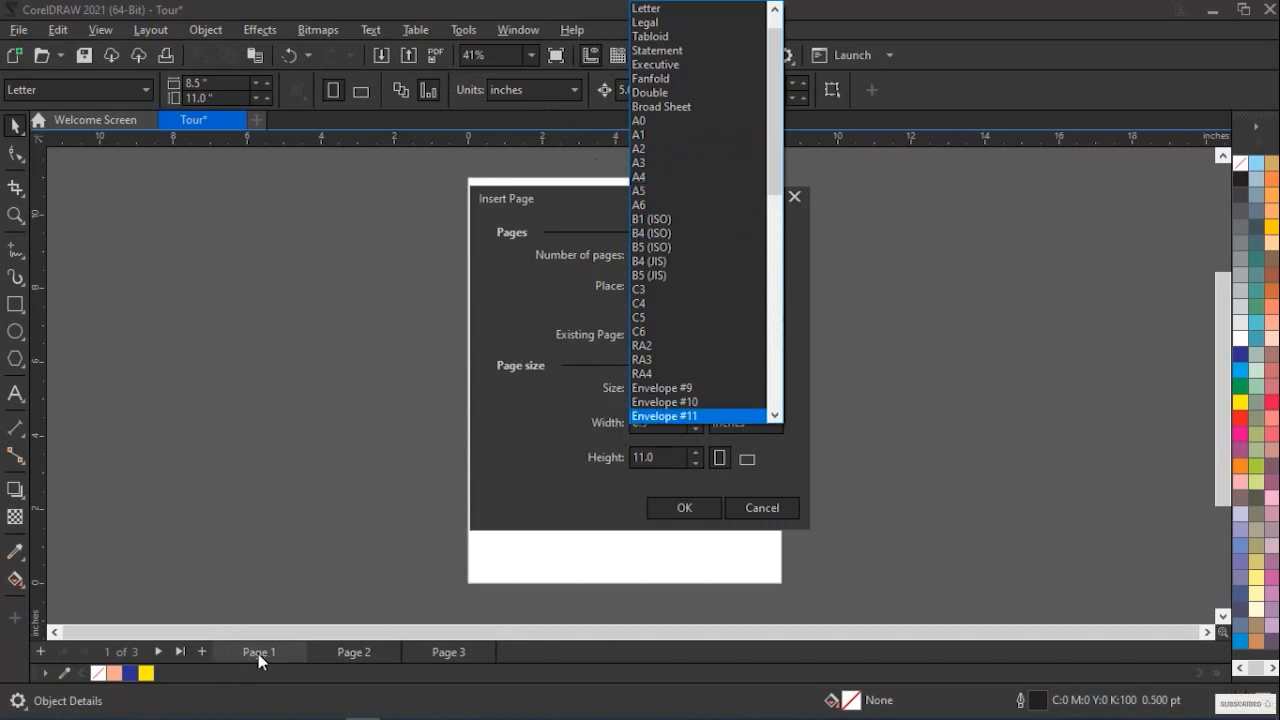
left_click(690, 208)
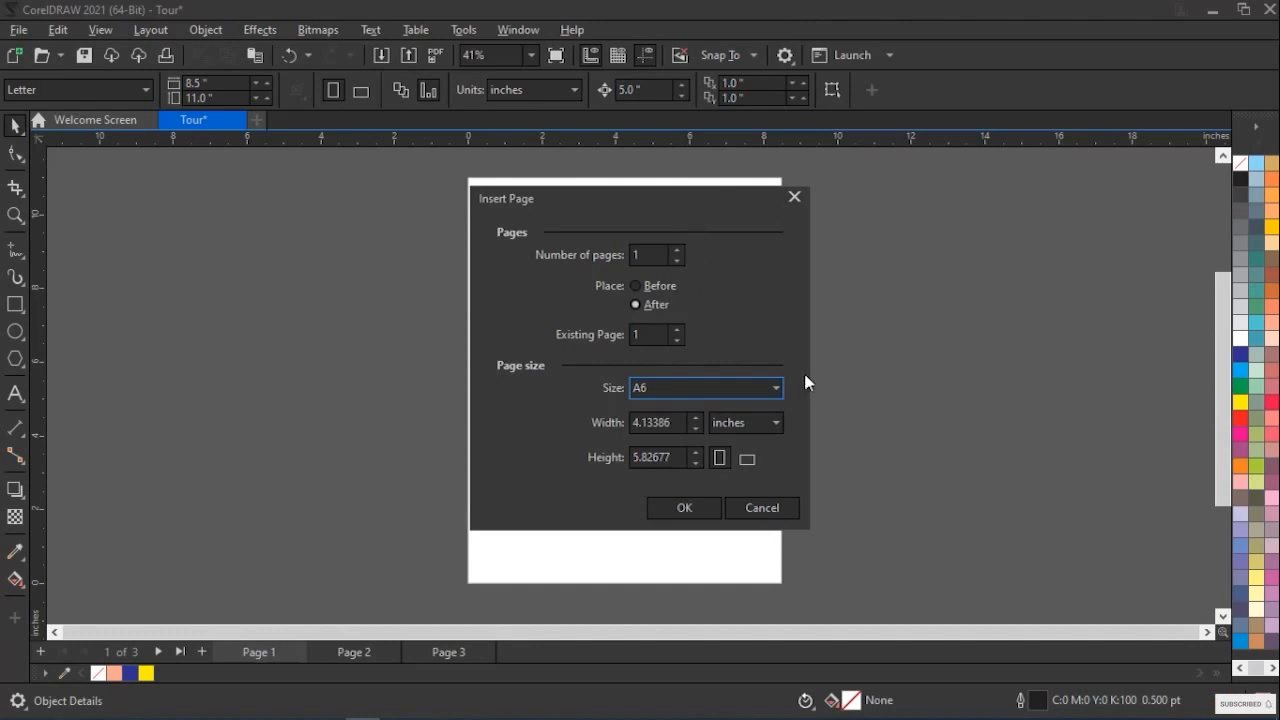
left_click(677, 430)
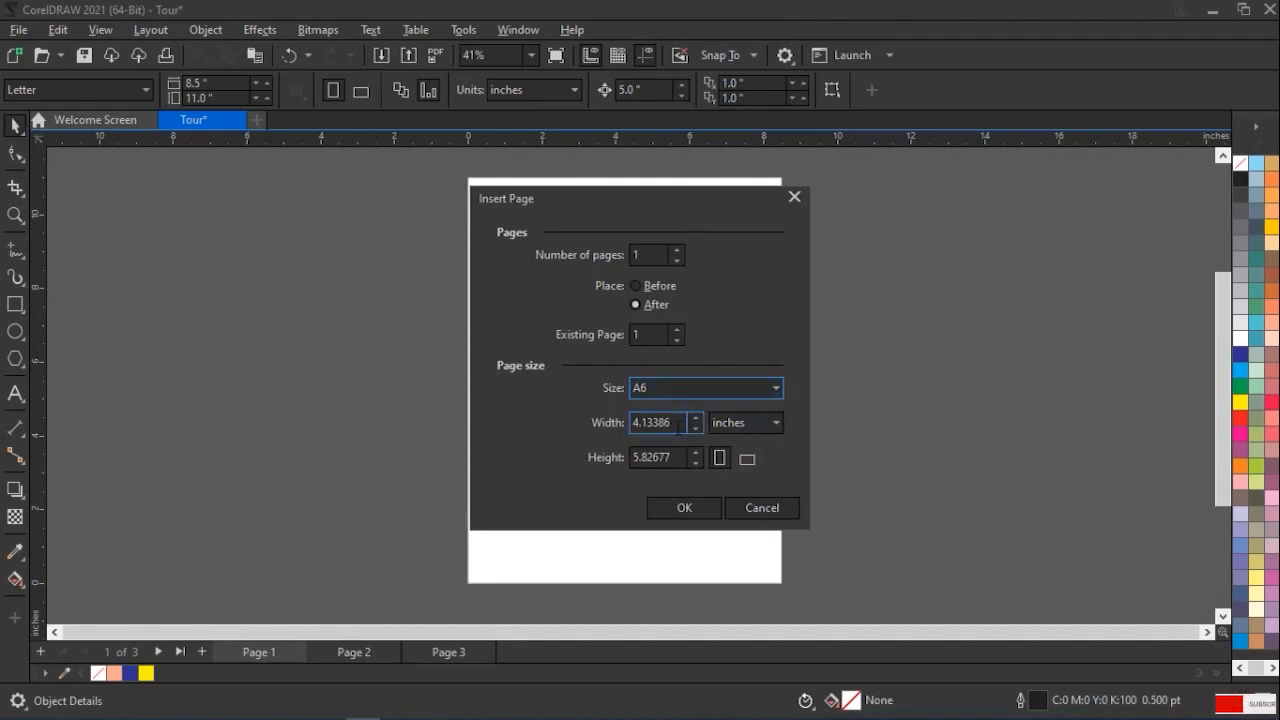
left_click(668, 422)
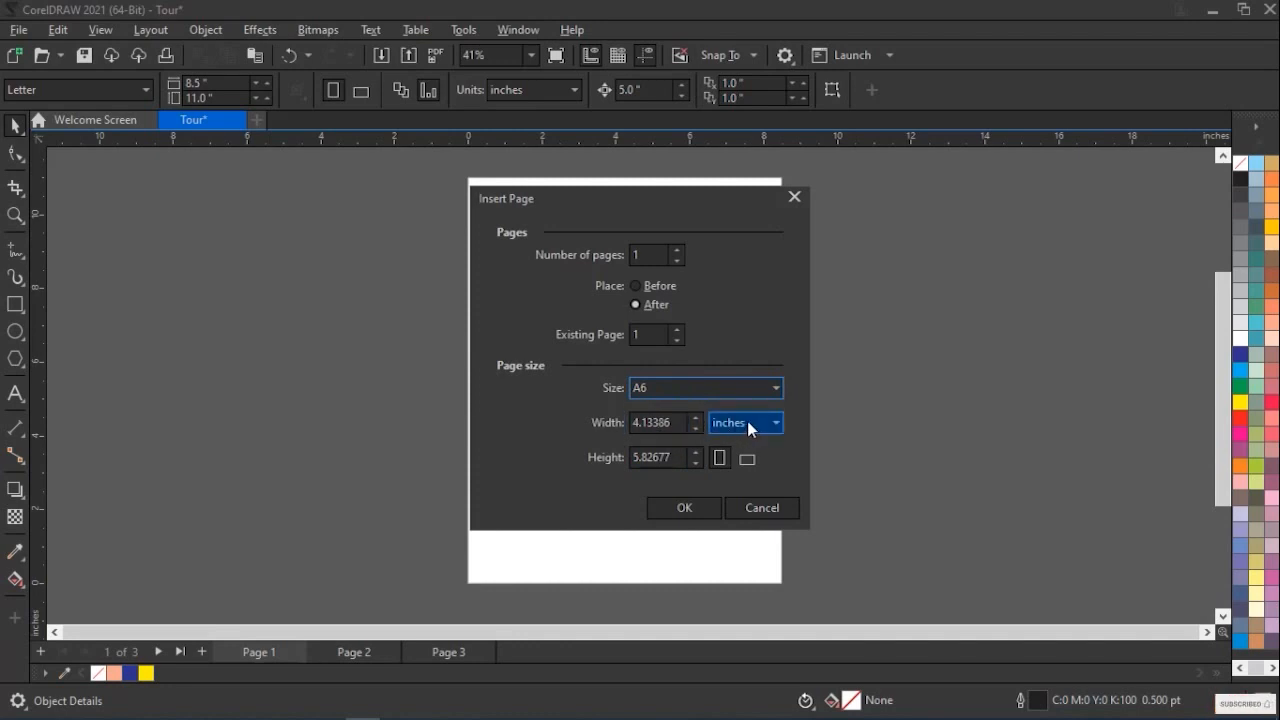
left_click(749, 458)
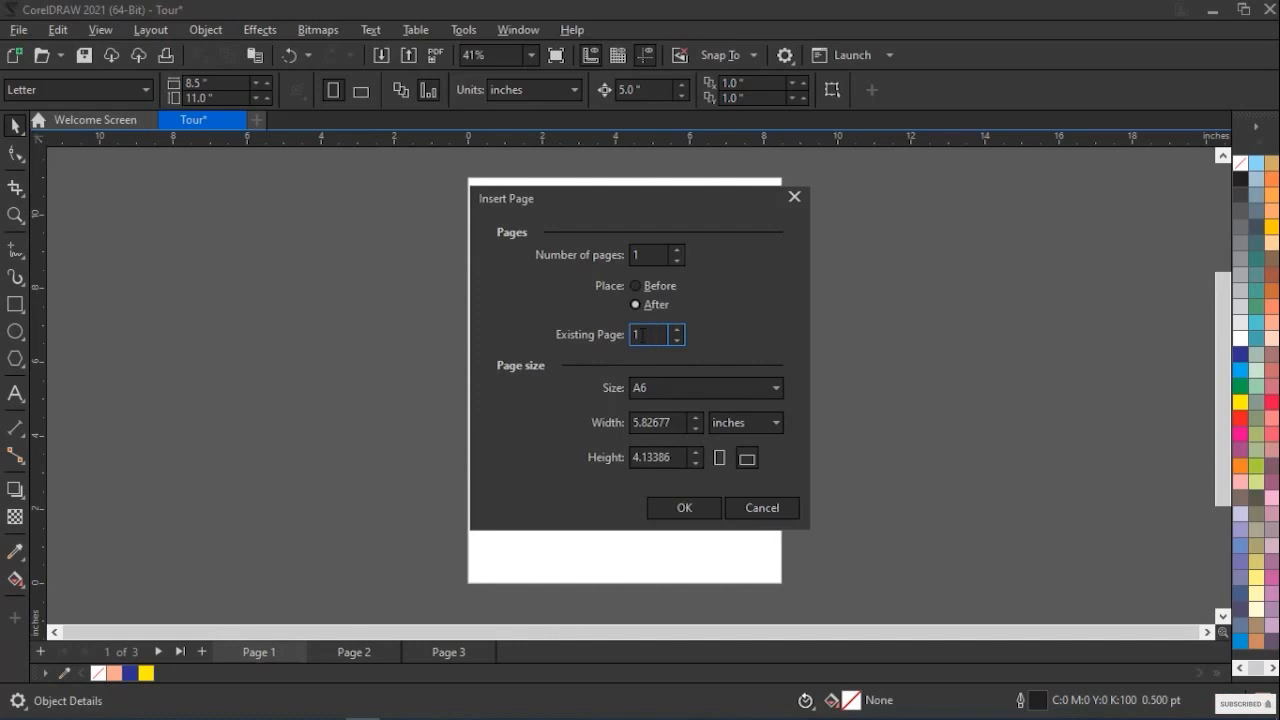
Try other existing-page numbers, set the existing page back to 1, and insert the new page after it
left_click(677, 330)
left_click(677, 330)
left_click(676, 342)
left_click(675, 331)
left_click(674, 342)
left_click(674, 342)
left_click(689, 505)
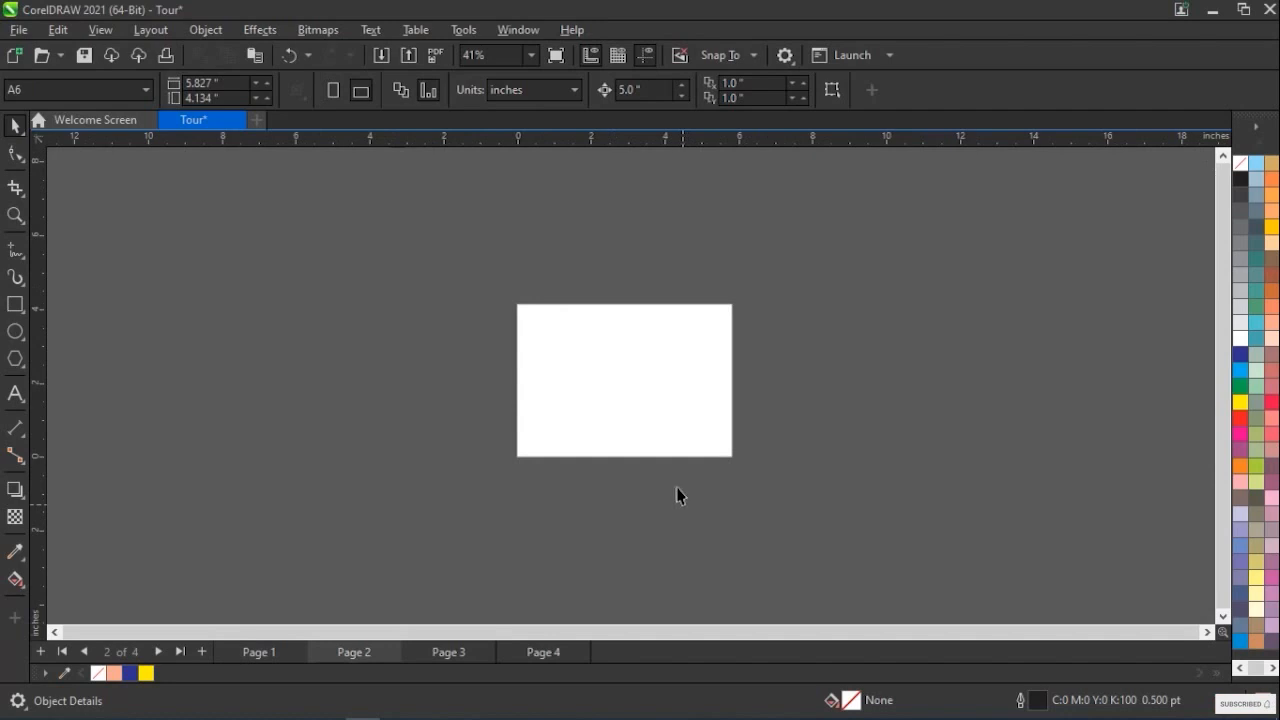
Review Page 4, Page 3, Page 2 and Page 1 in turn to compare their contents and page sizes
left_click(556, 653)
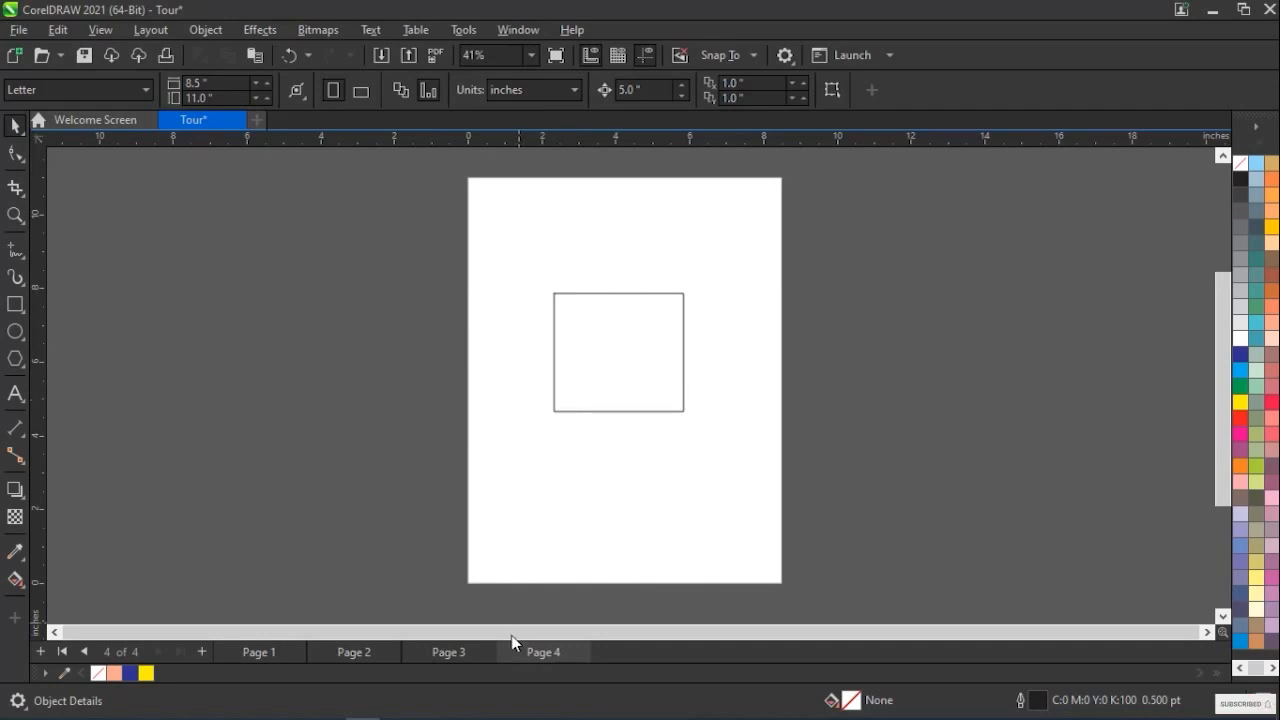
left_click(467, 655)
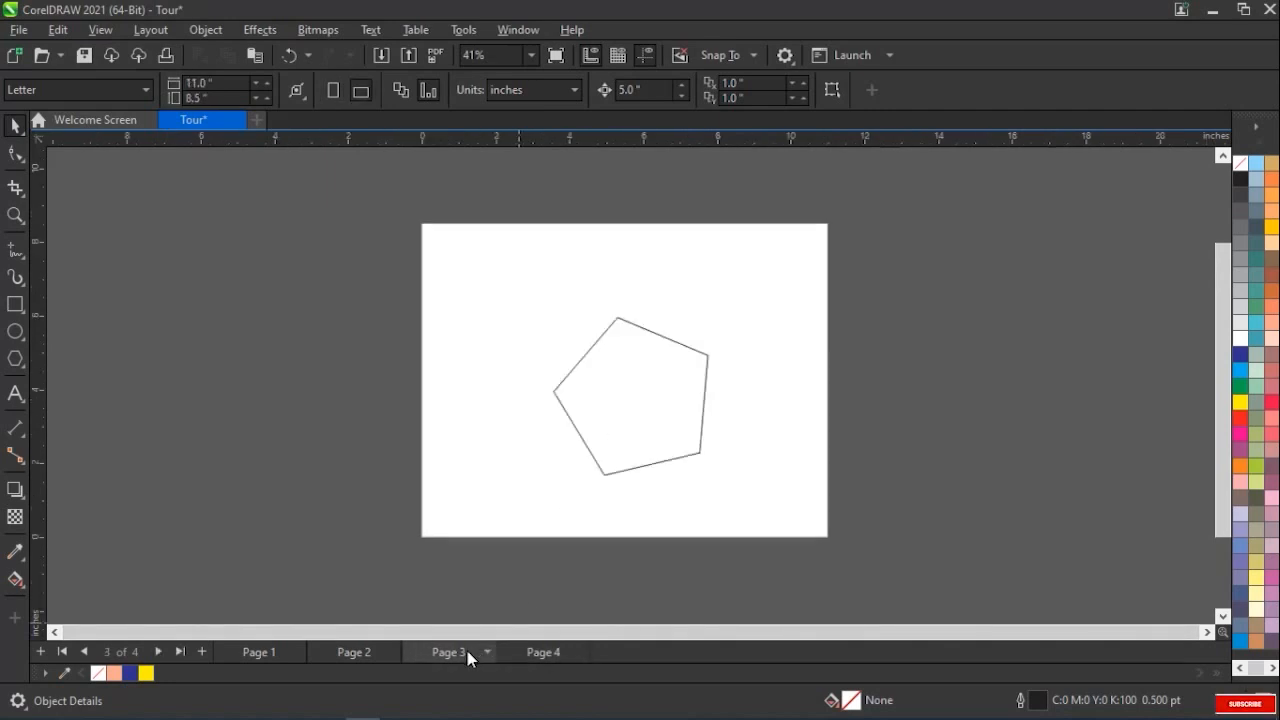
left_click(366, 651)
scroll(646, 397, "up", 3)
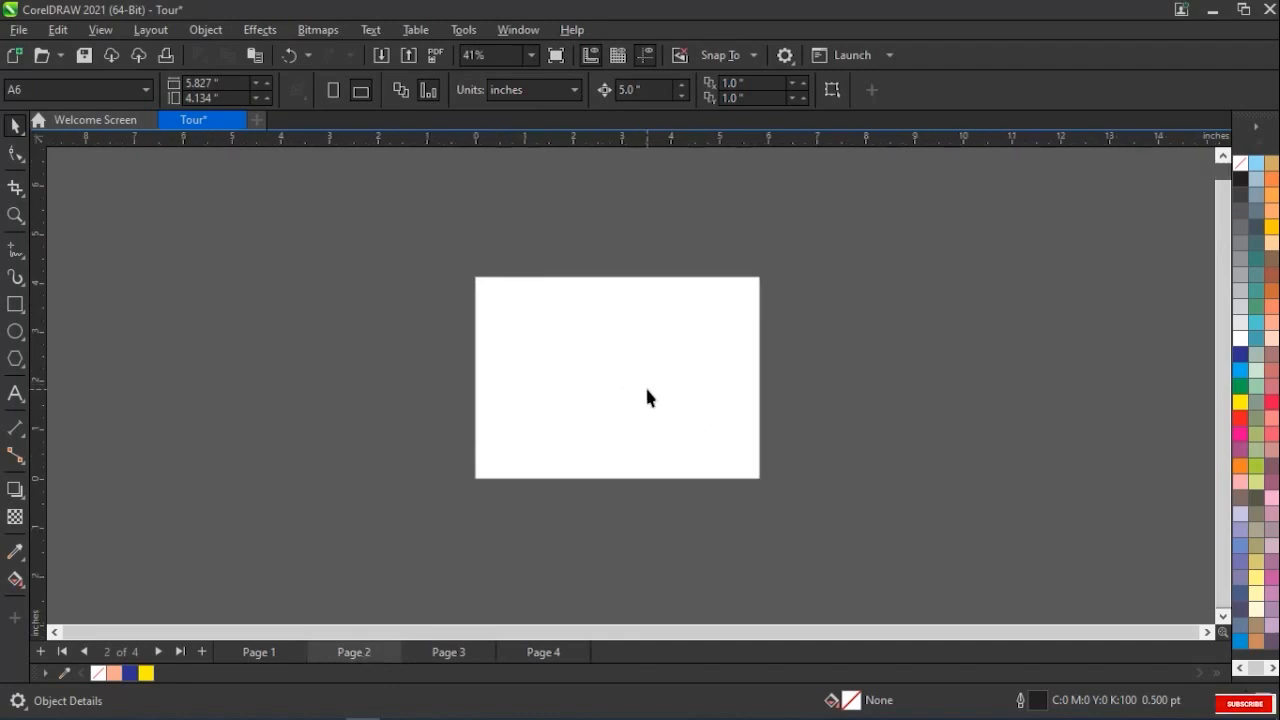
scroll(646, 397, "down", 2)
scroll(646, 397, "up", 1)
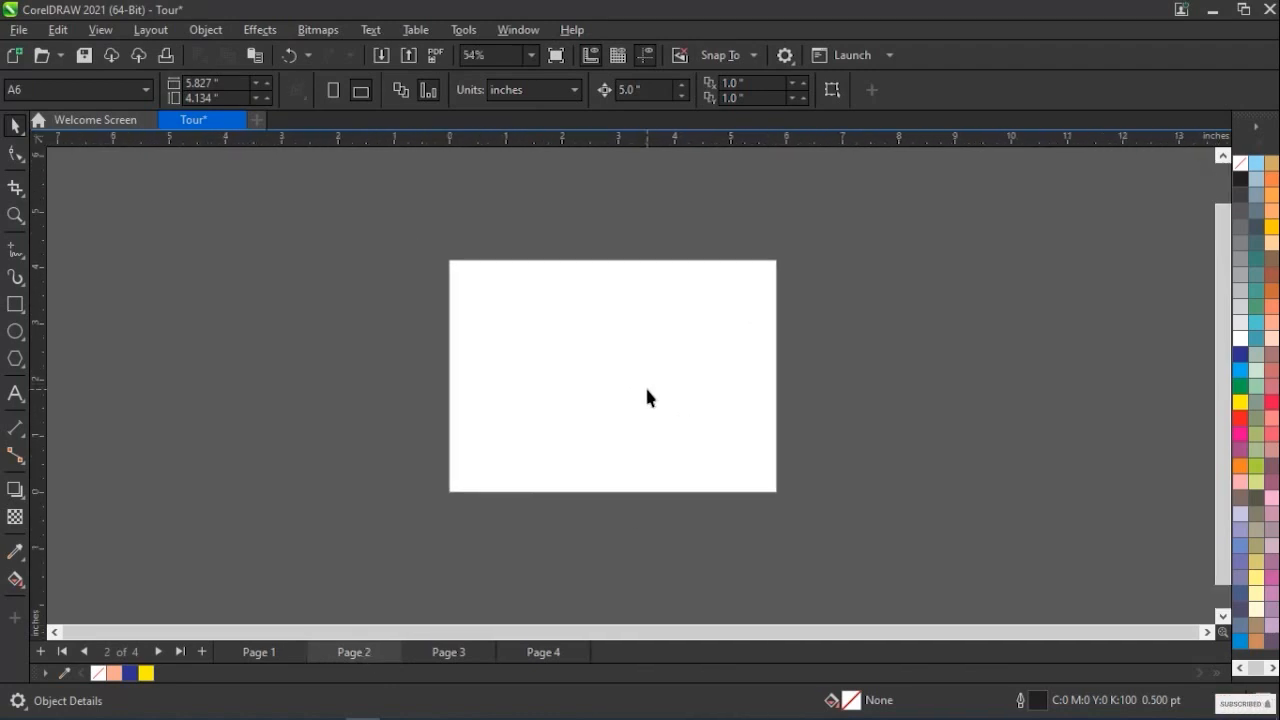
left_click(265, 651)
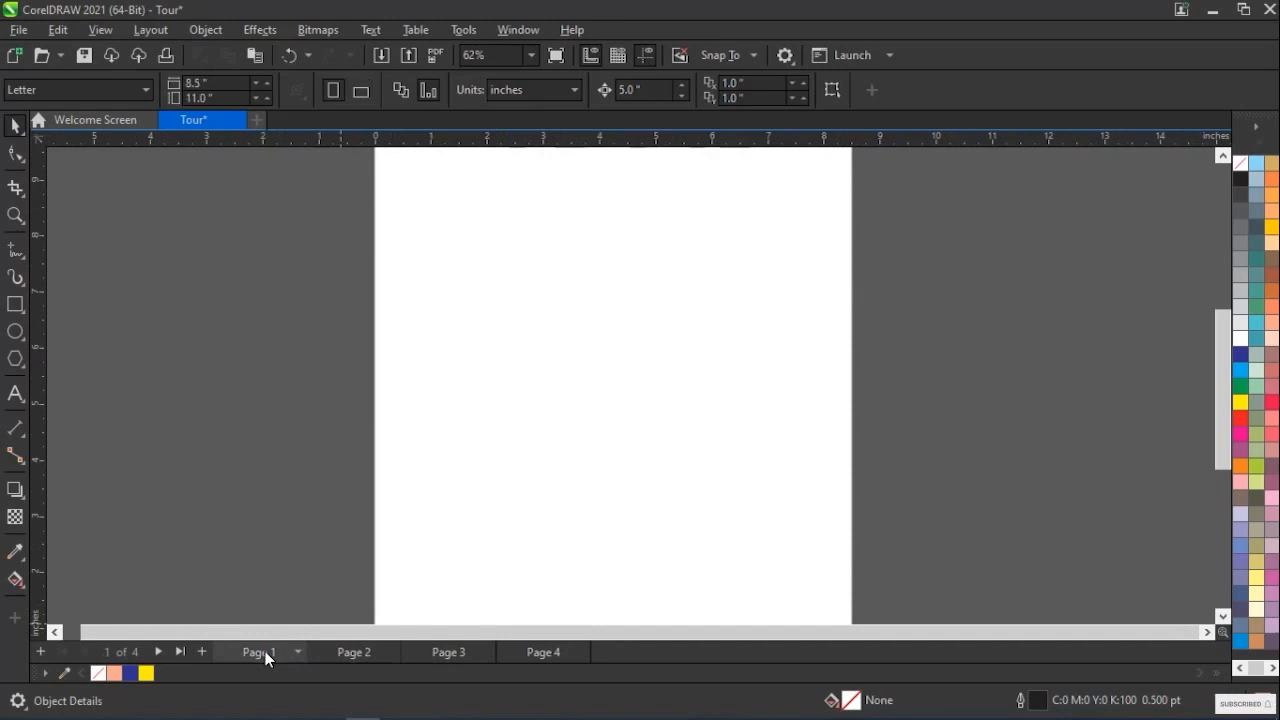
scroll(836, 320, "up", 2)
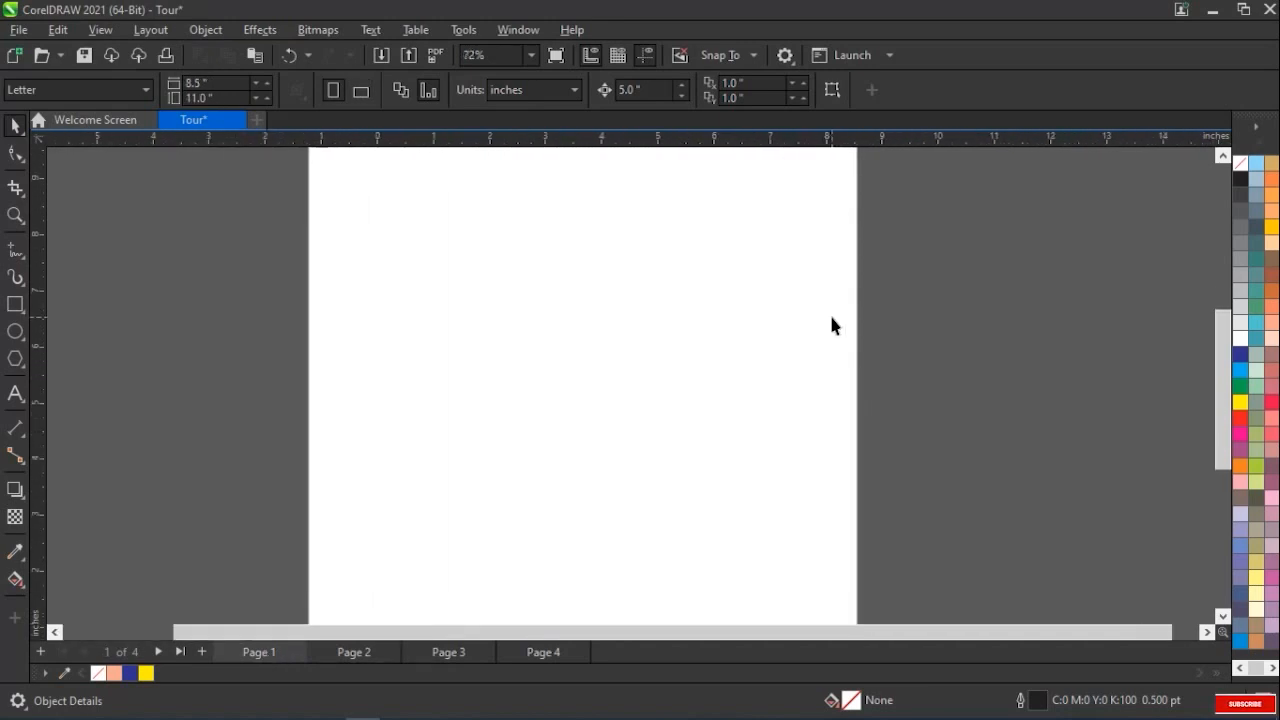
scroll(830, 322, "down", 3)
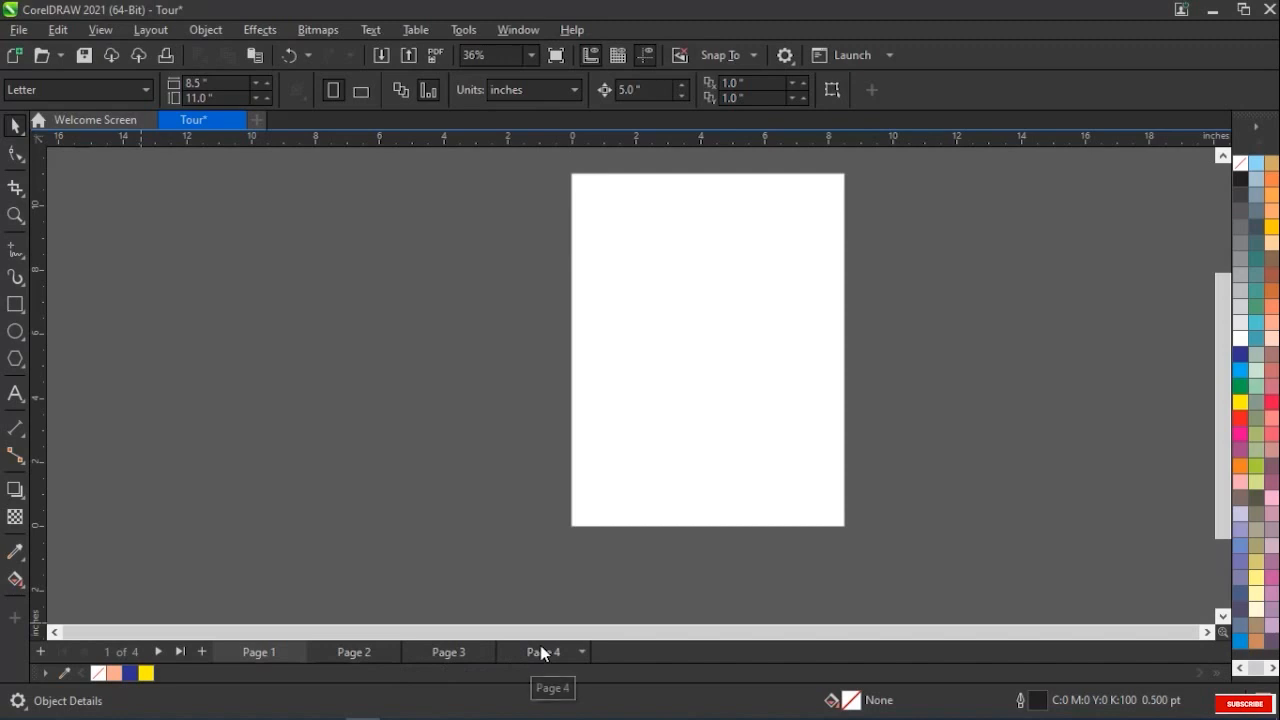
Insert one Letter-size portrait page after Page 4
left_click(564, 655)
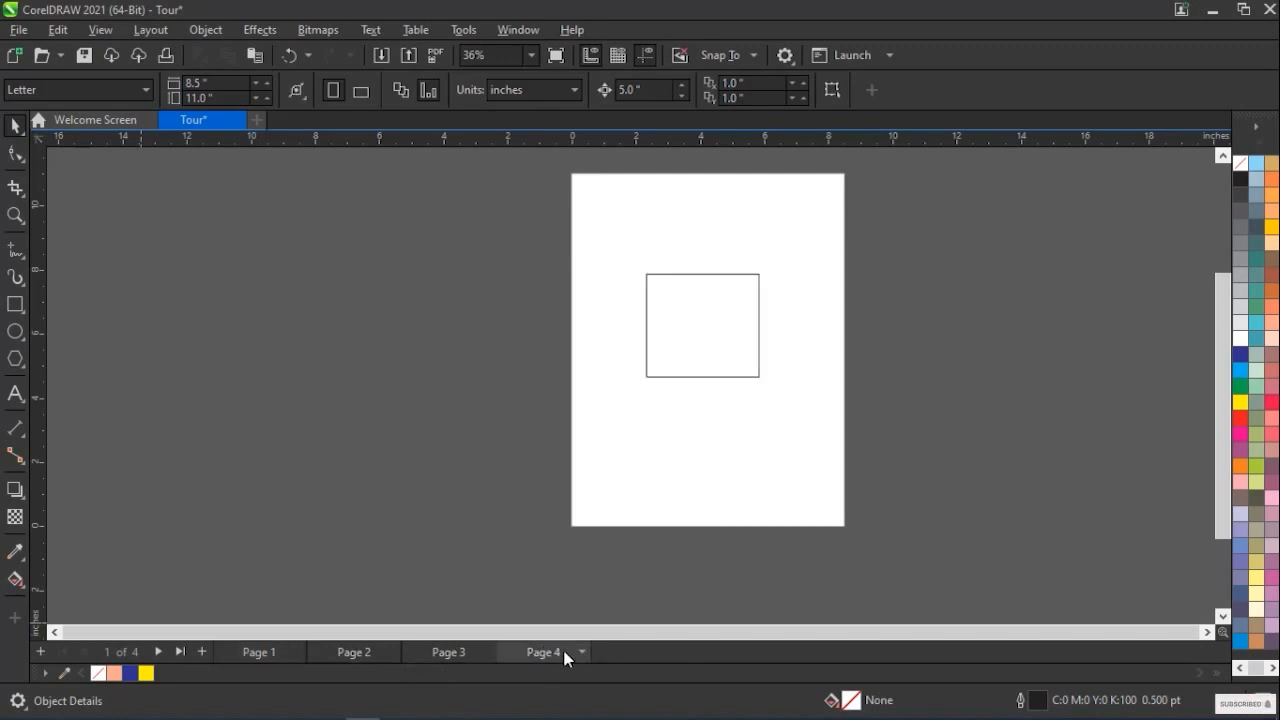
left_click(150, 29)
left_click(208, 56)
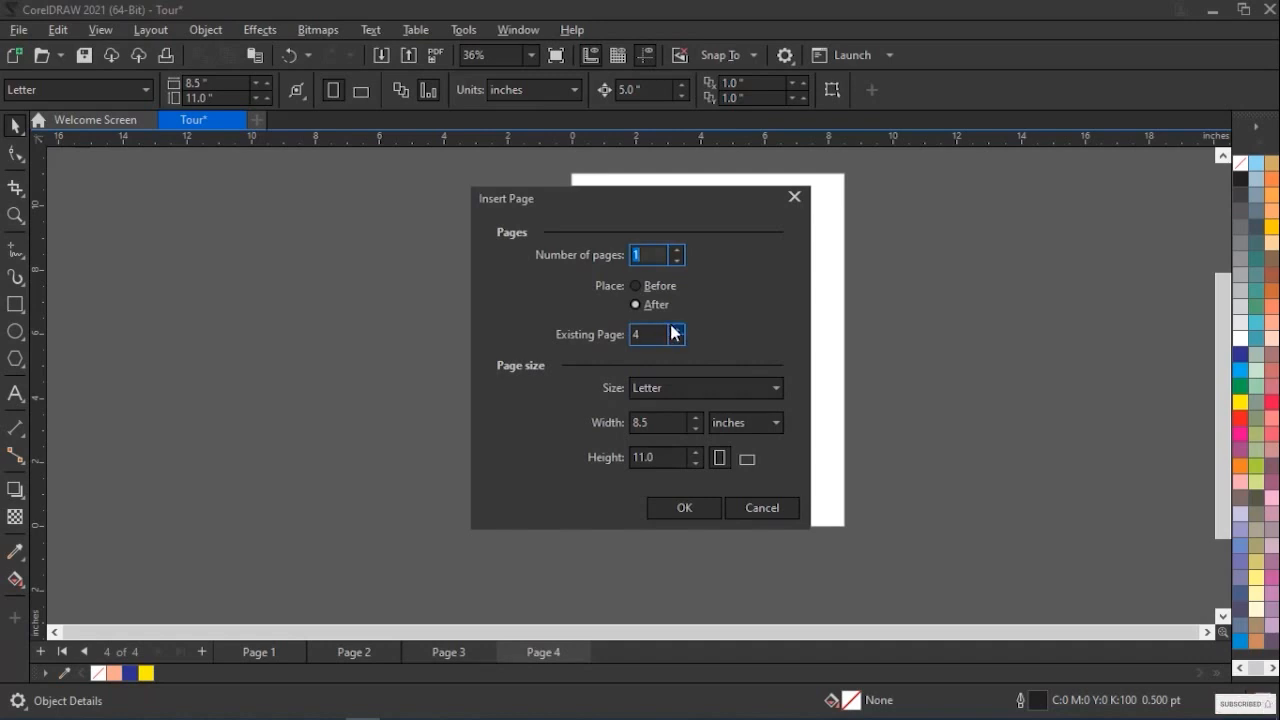
left_click(685, 509)
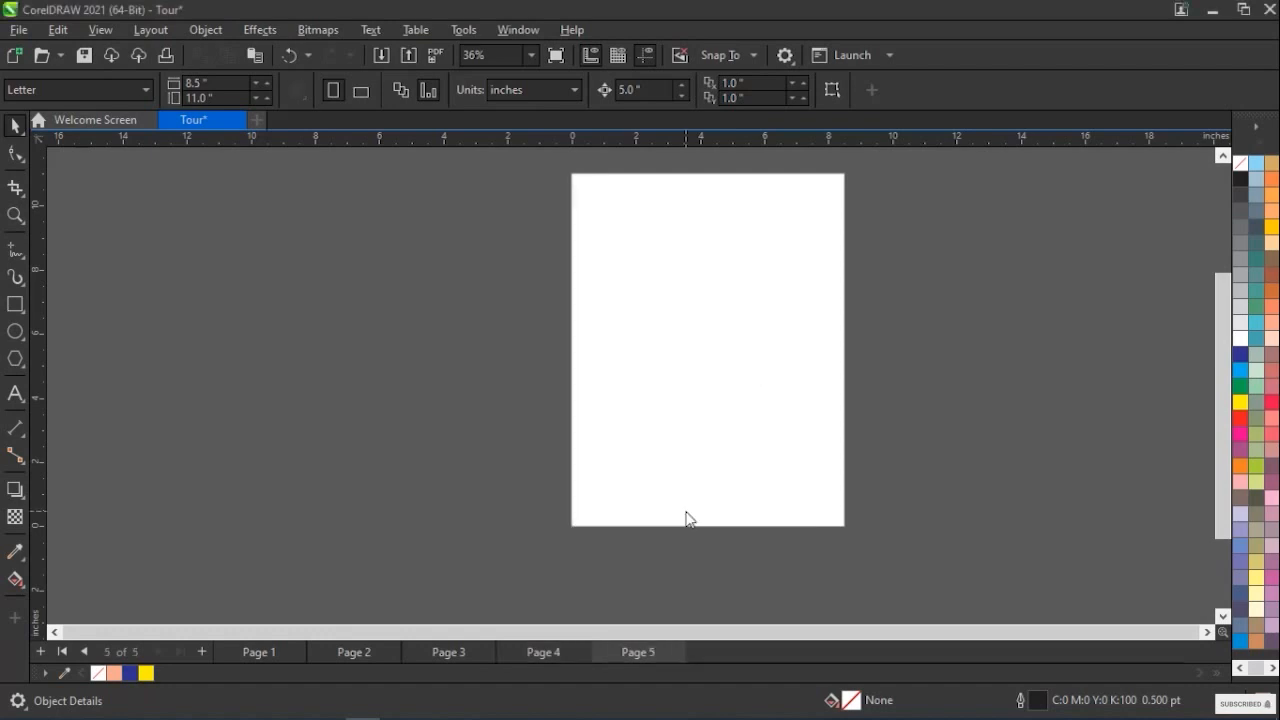
Look over the page layout commands and view Page 1, Page 2 and Page 3 in order
left_click(151, 31)
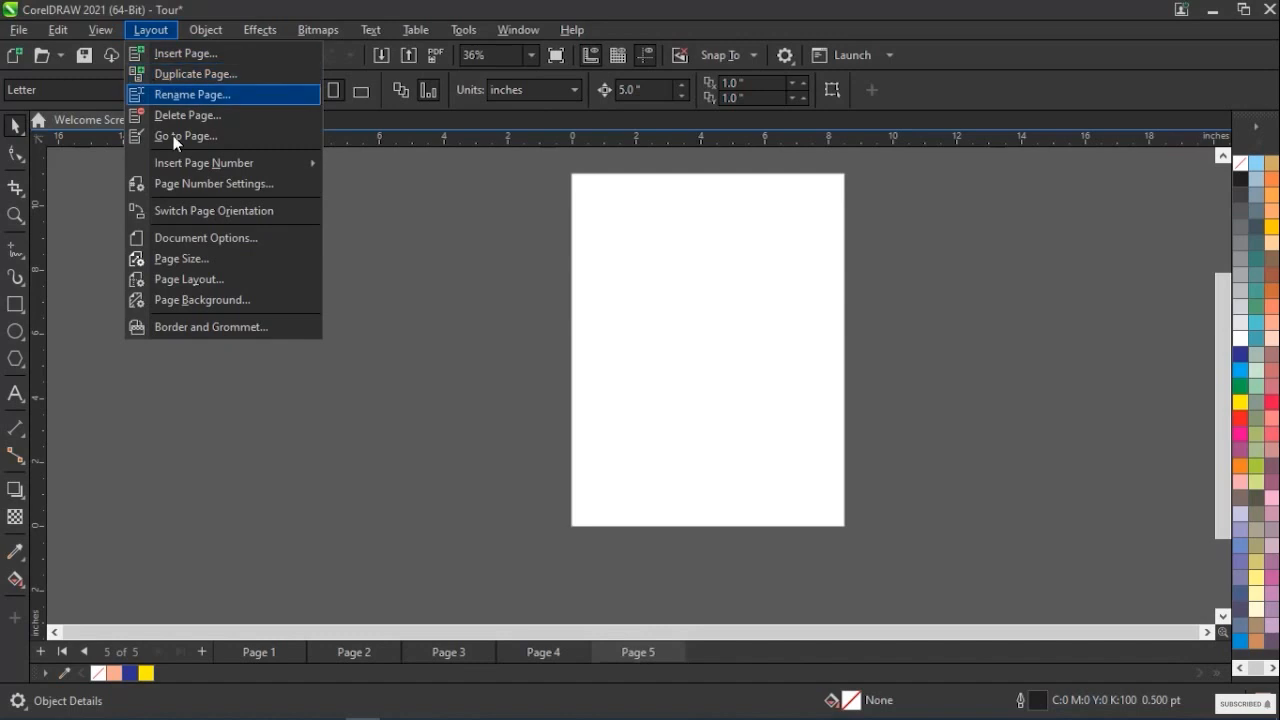
left_click(271, 651)
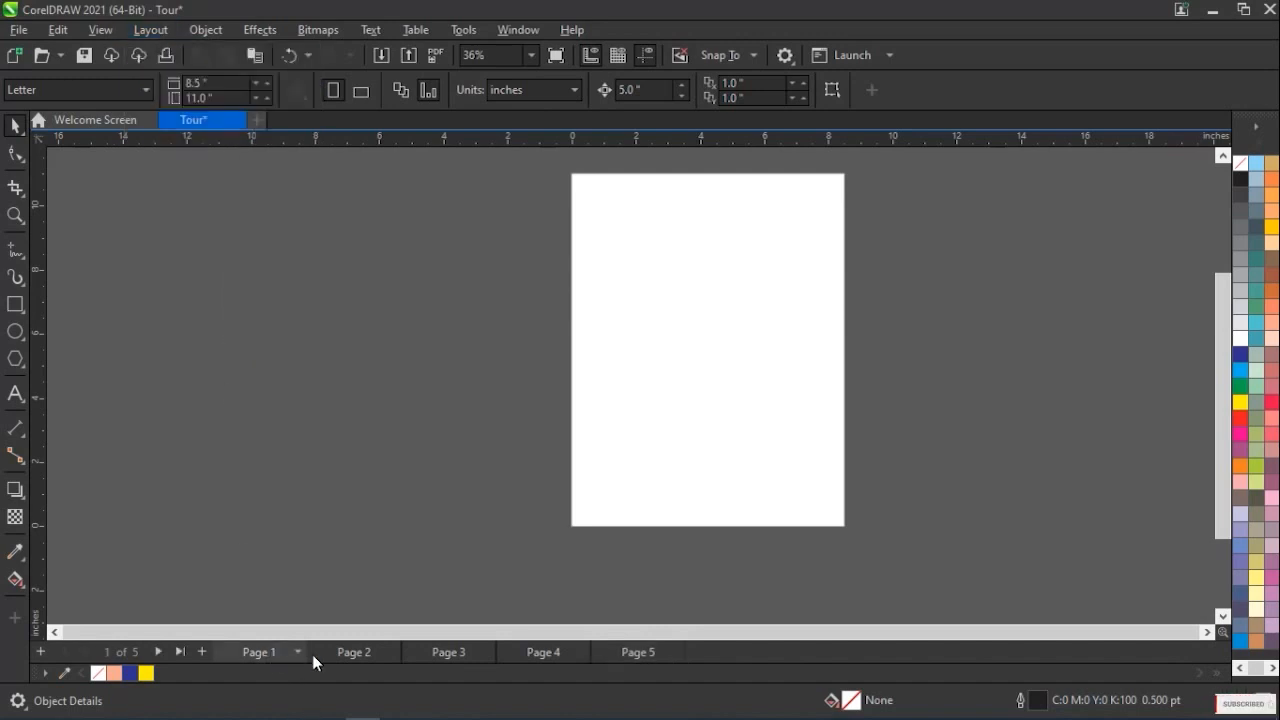
left_click(389, 651)
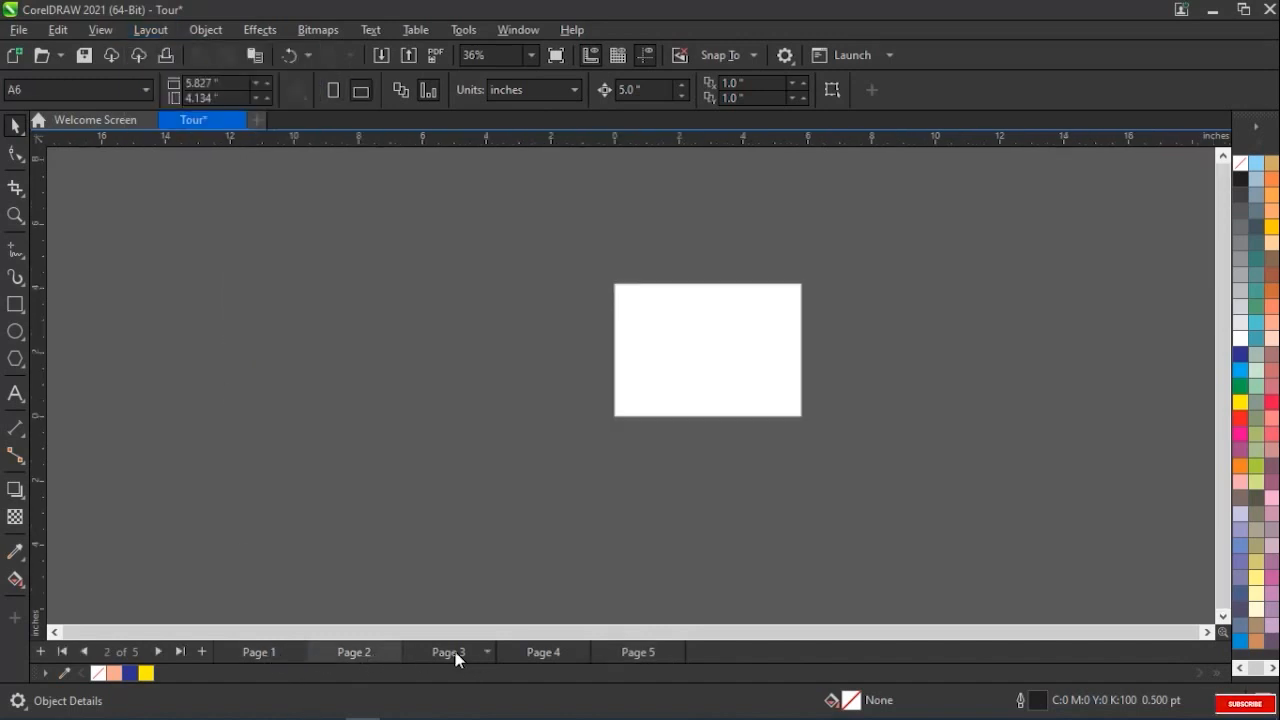
left_click(456, 655)
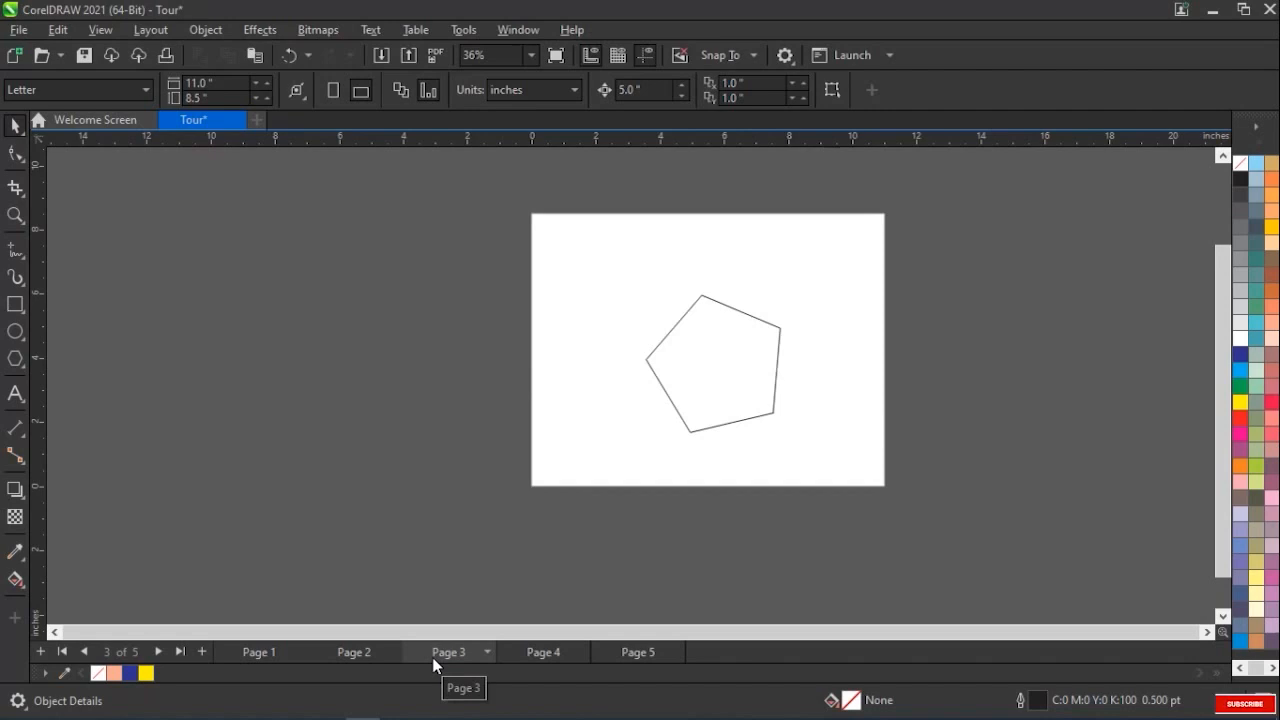
Duplicate Page 4 after the selected page, copying its layers and their contents
left_click(530, 655)
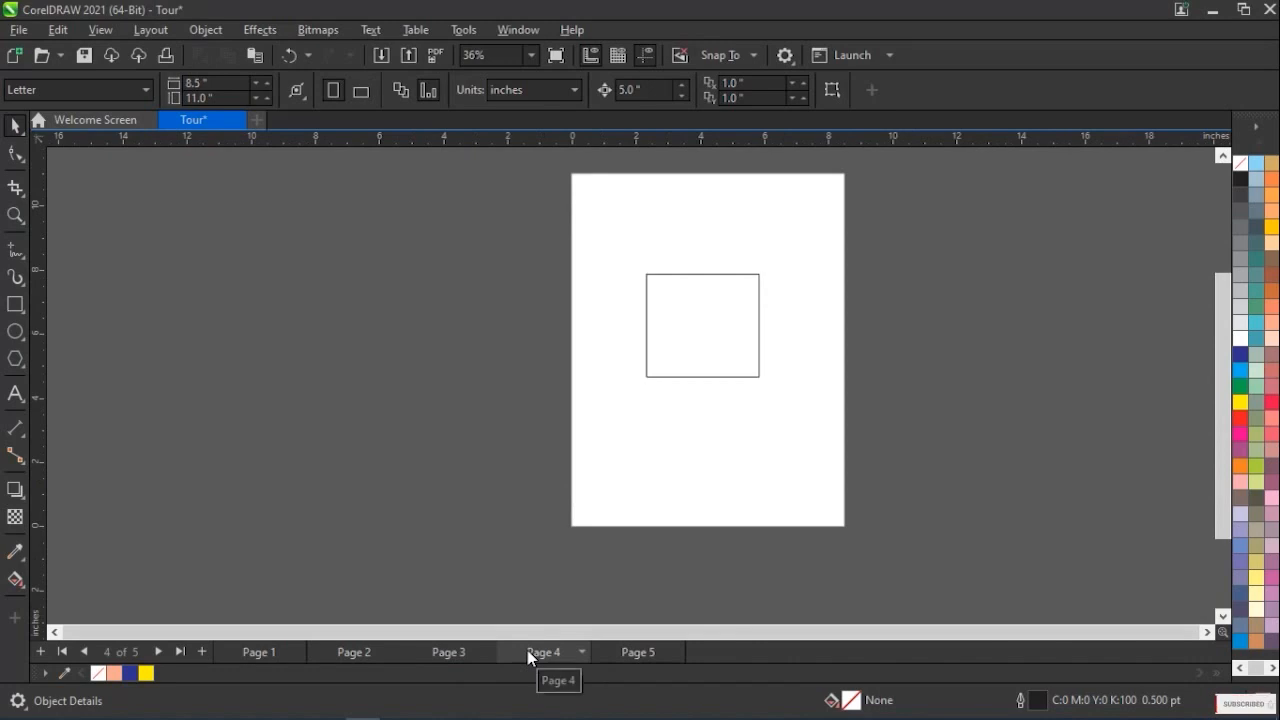
left_click(151, 33)
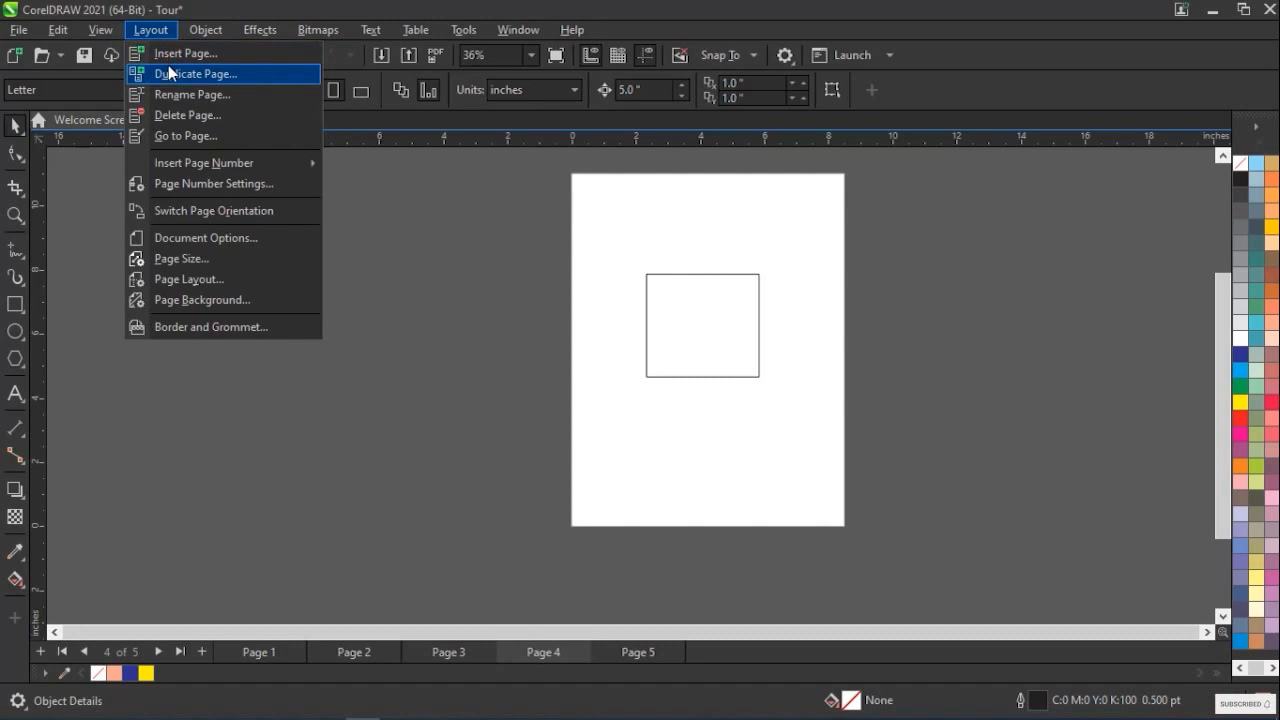
left_click(170, 73)
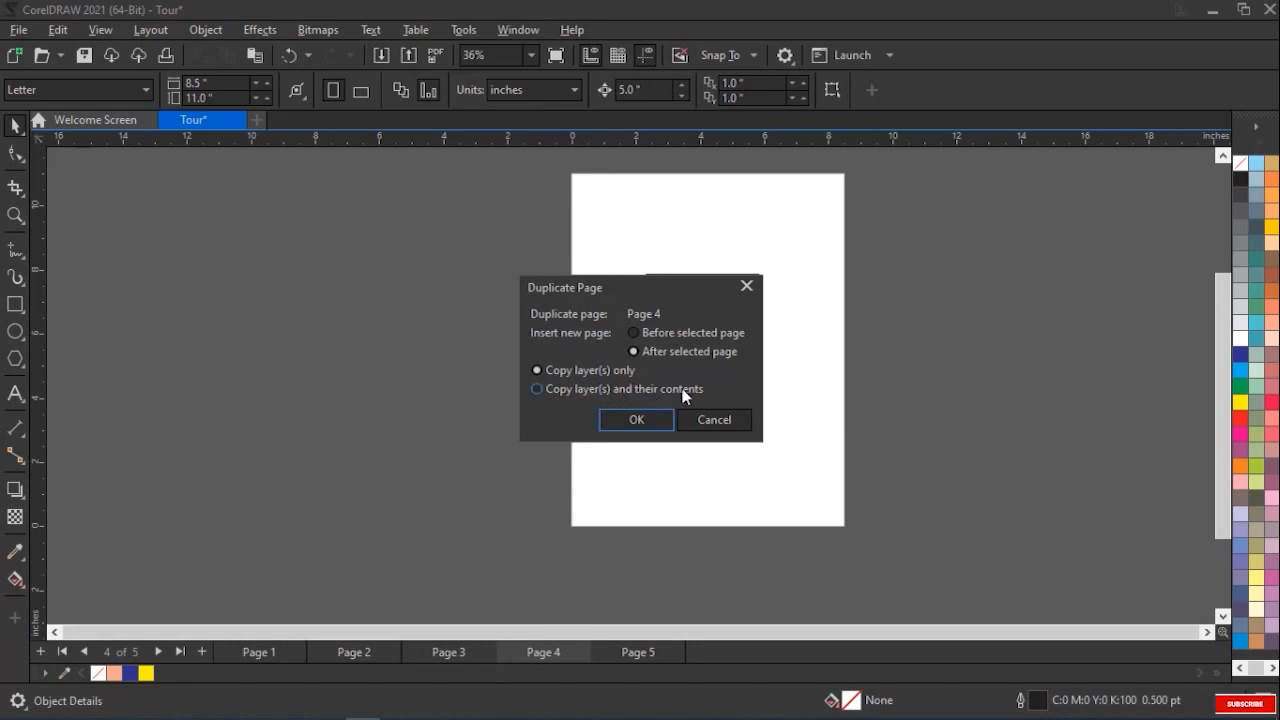
left_click(538, 387)
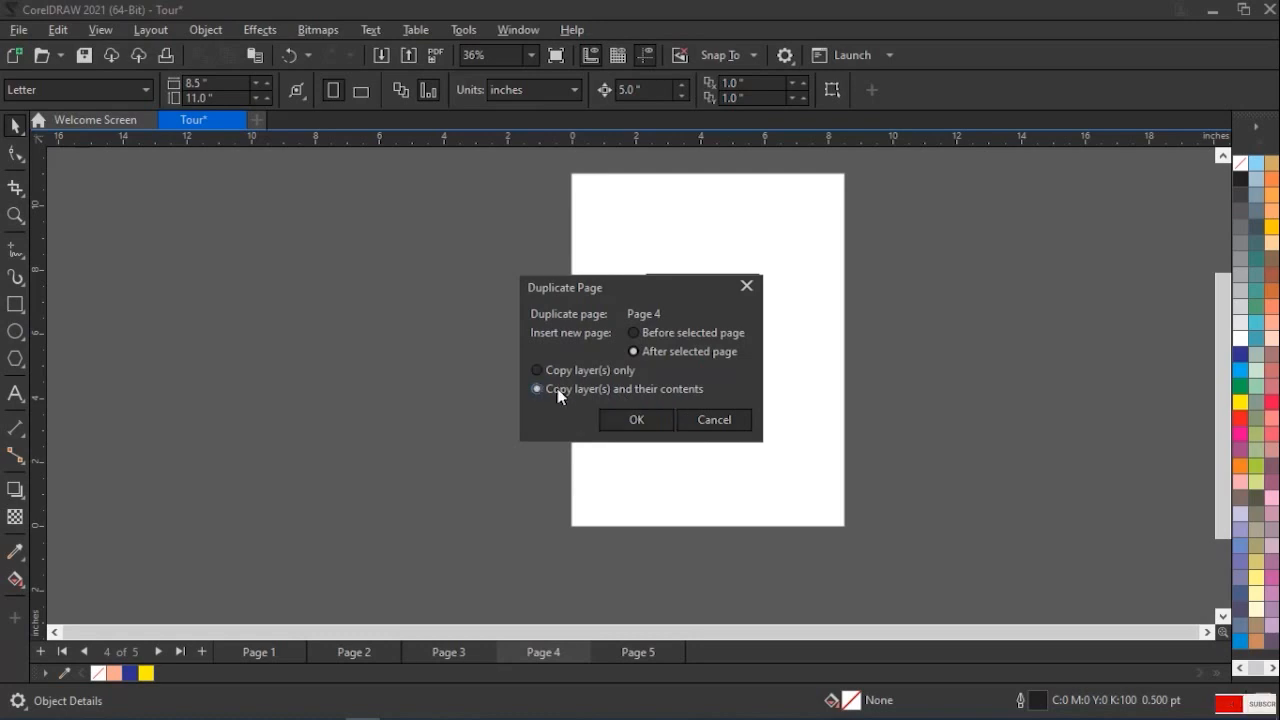
left_click(625, 422)
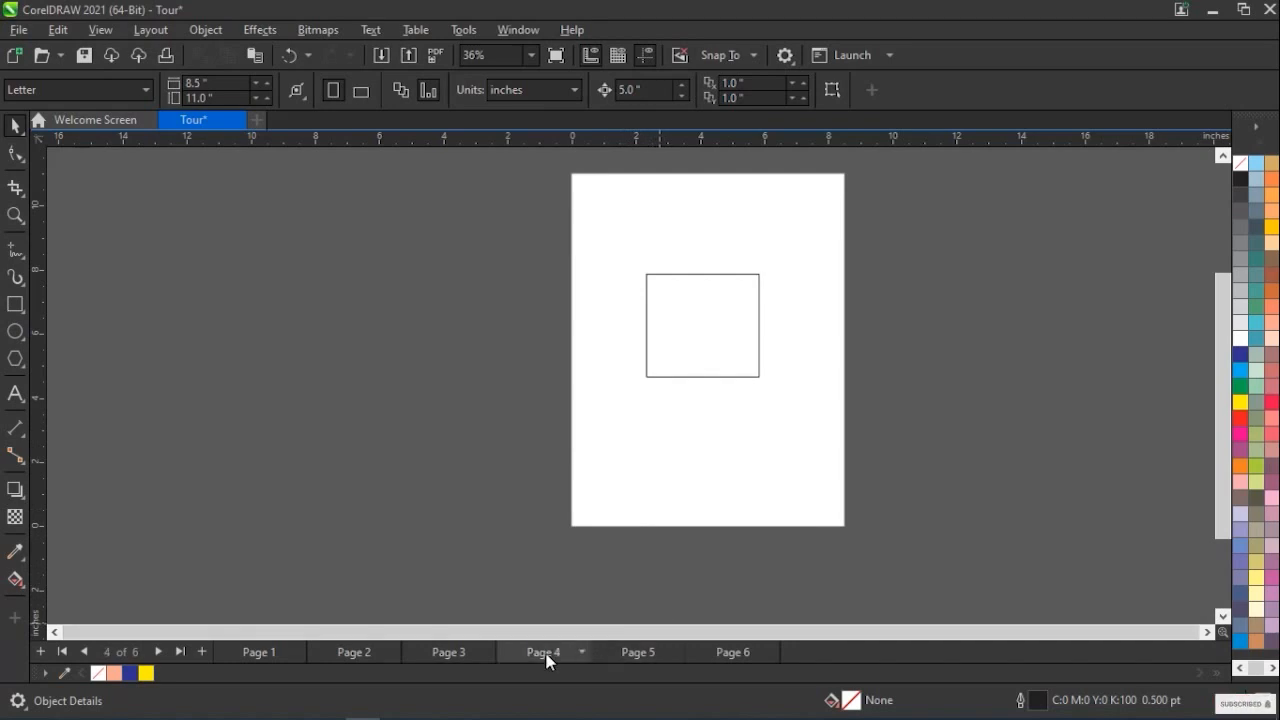
View Page 5, and look over the page commands available for Page 6 and Page 1
left_click(644, 651)
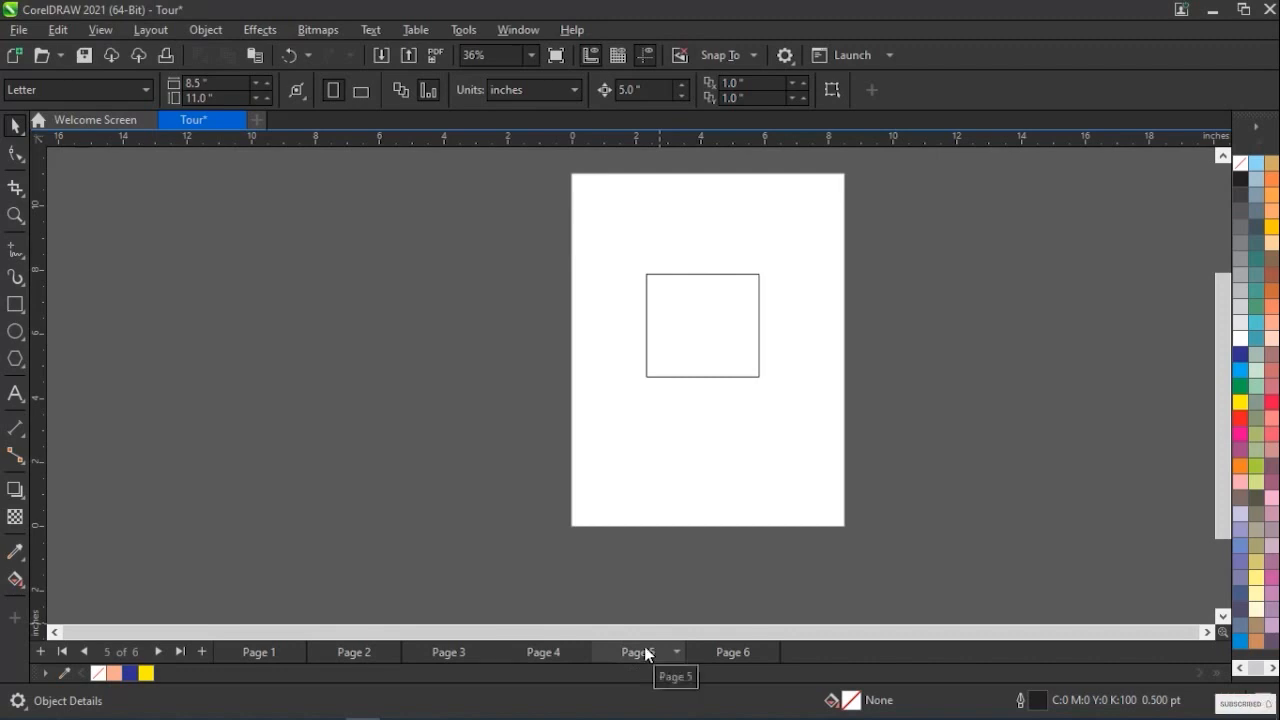
right_click(743, 655)
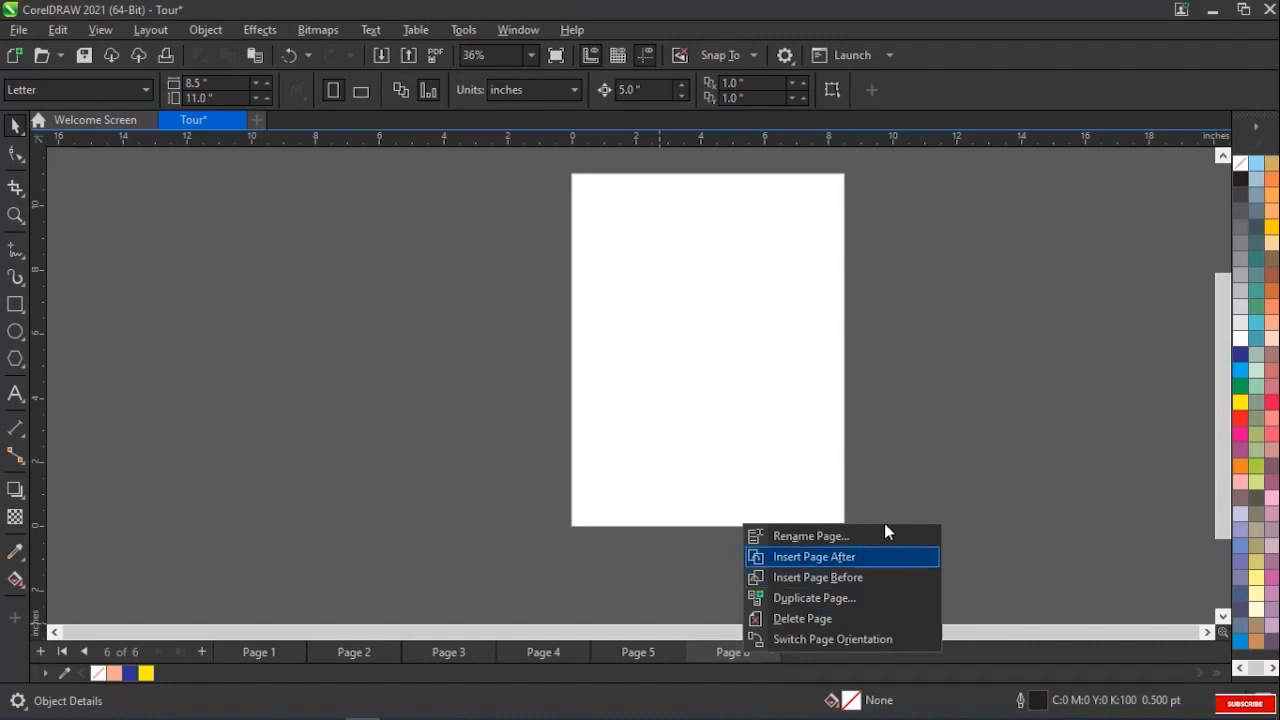
left_click(308, 581)
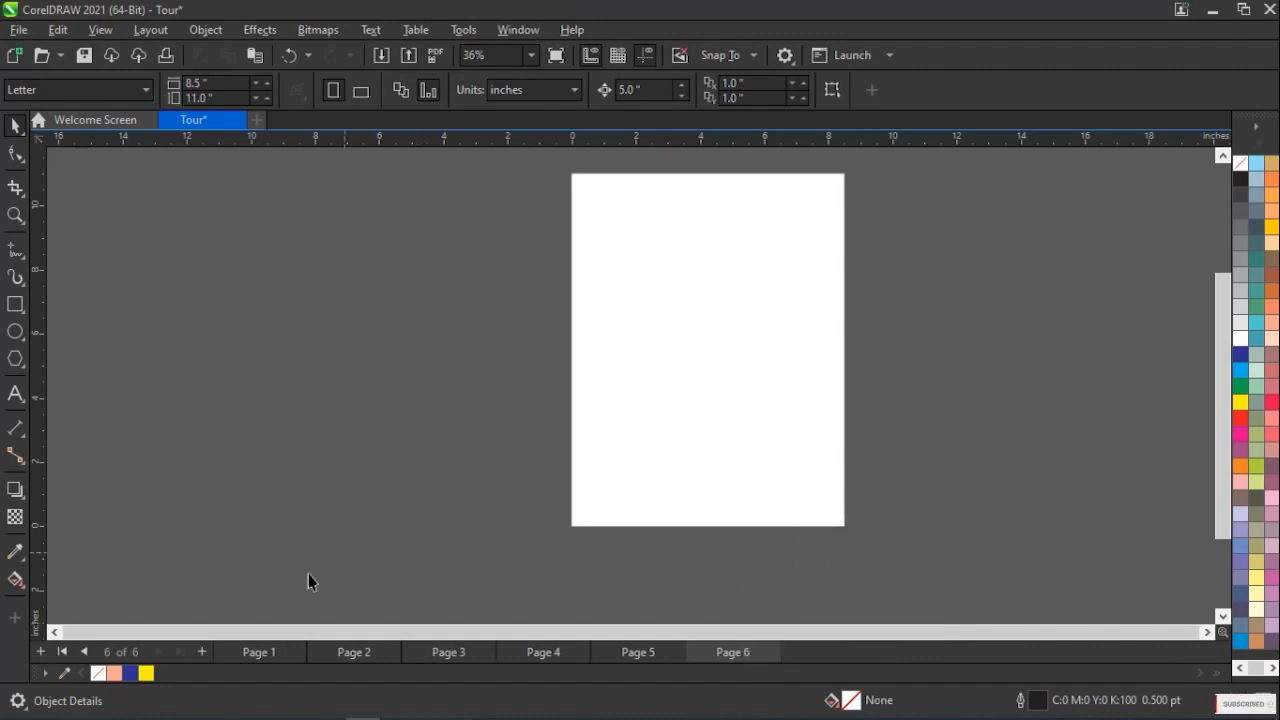
right_click(277, 655)
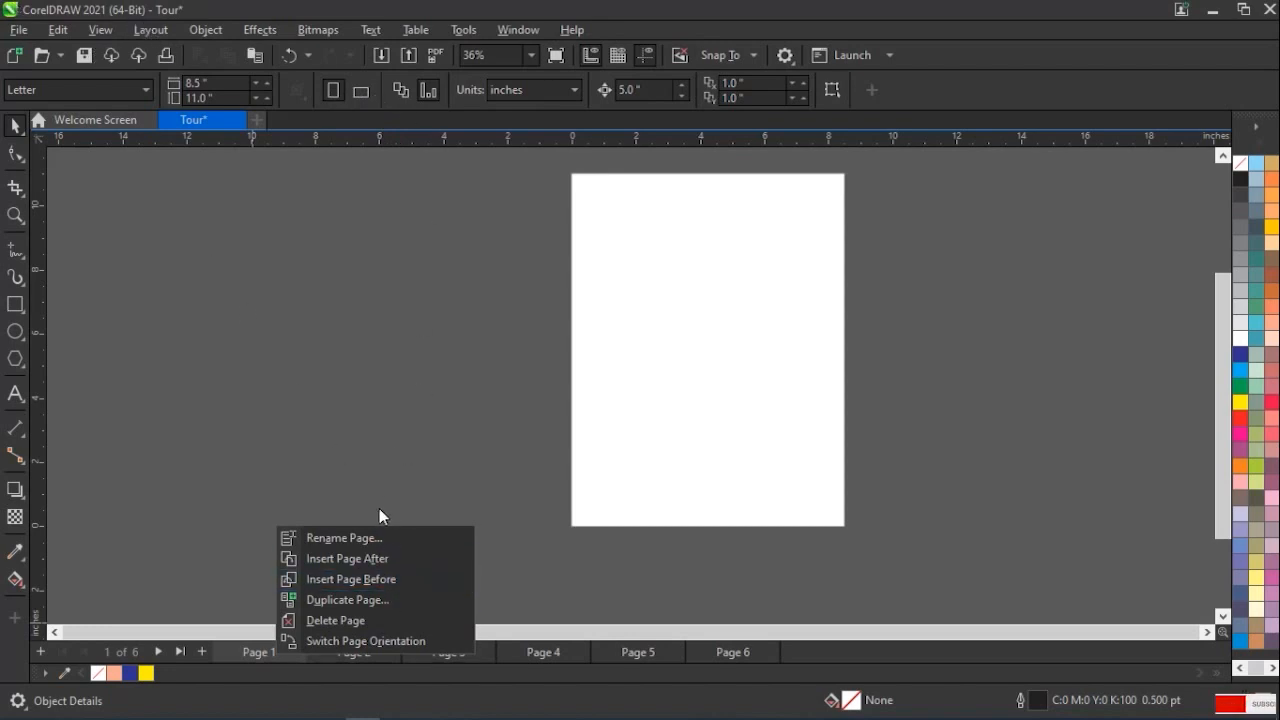
Delete the first two pages of the document, one after the other
right_click(264, 647)
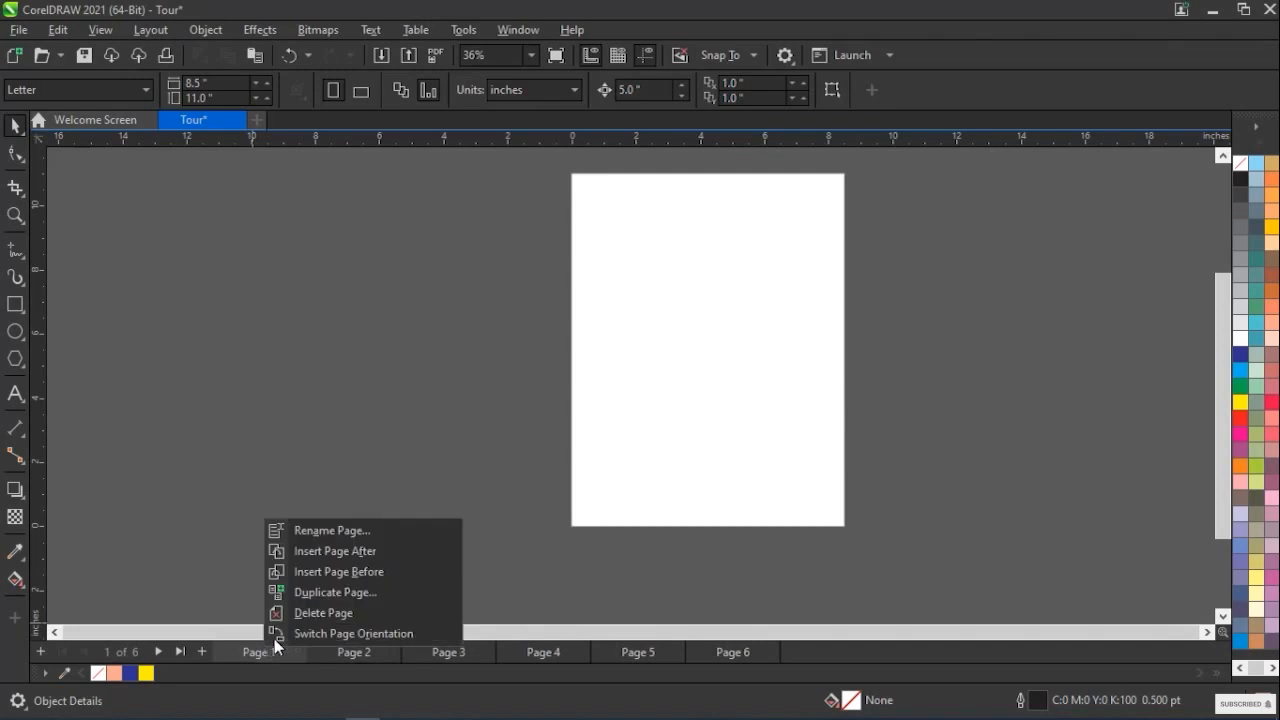
left_click(333, 613)
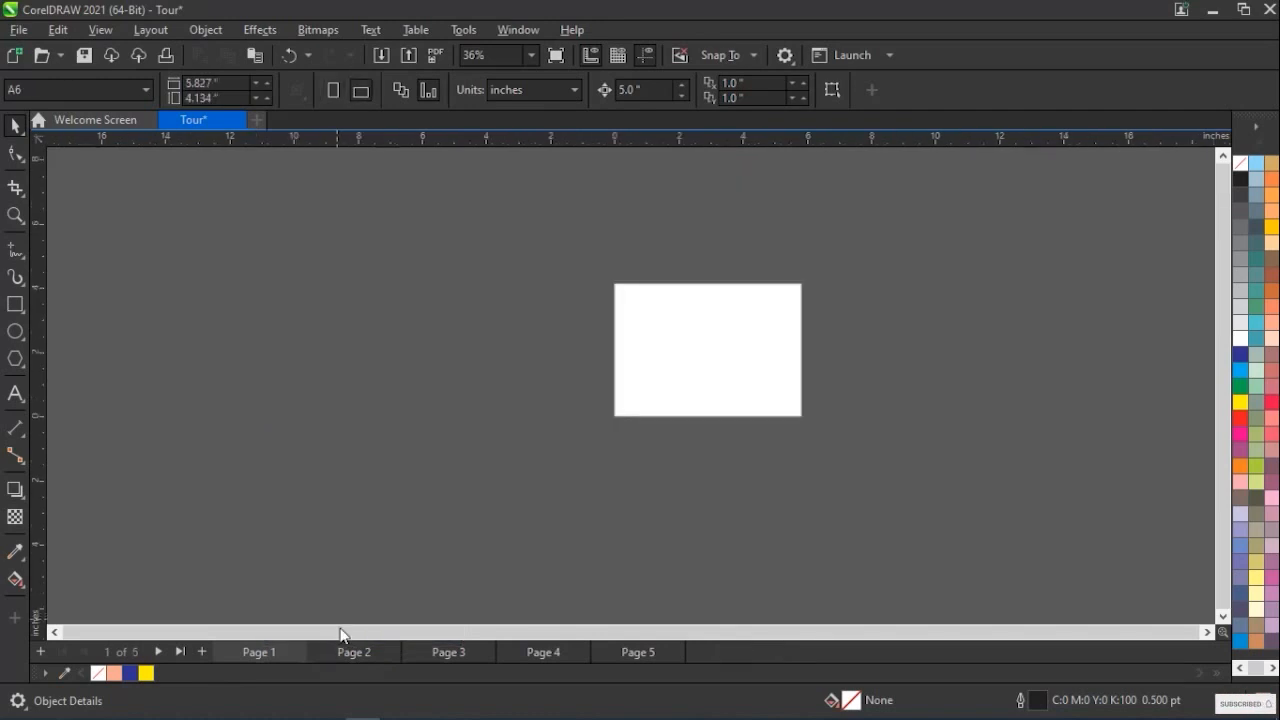
right_click(289, 652)
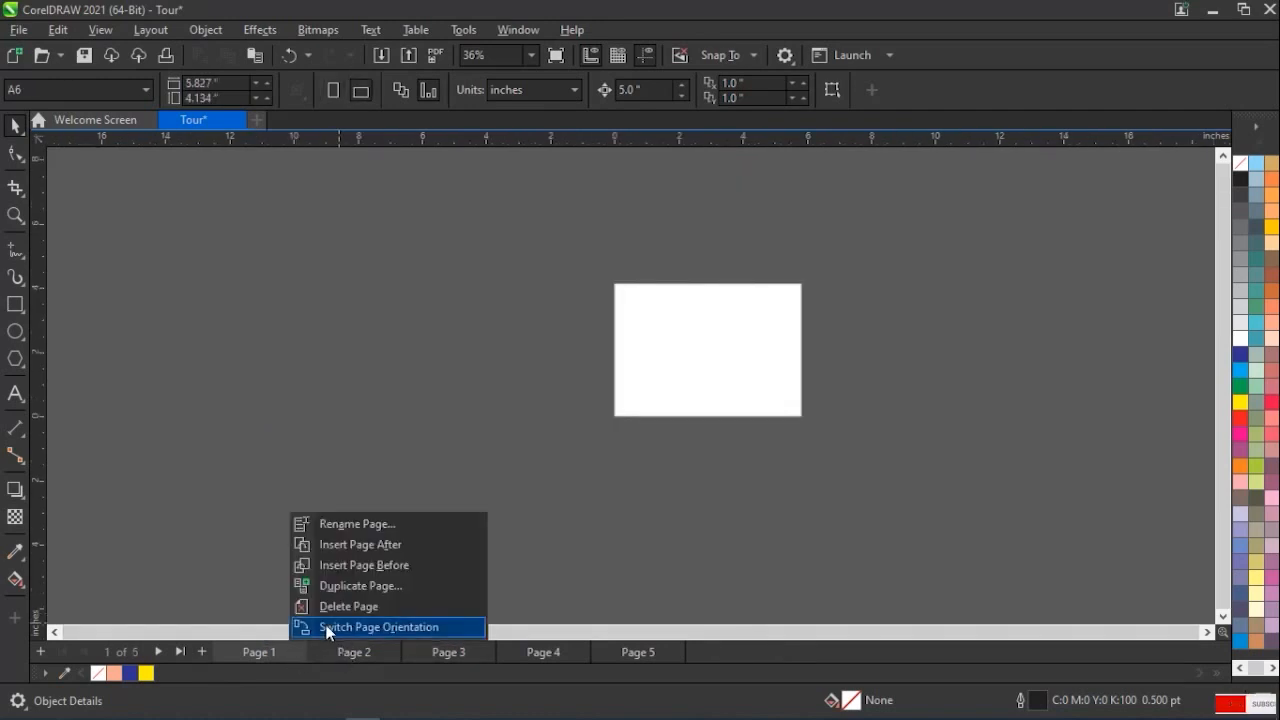
left_click(345, 607)
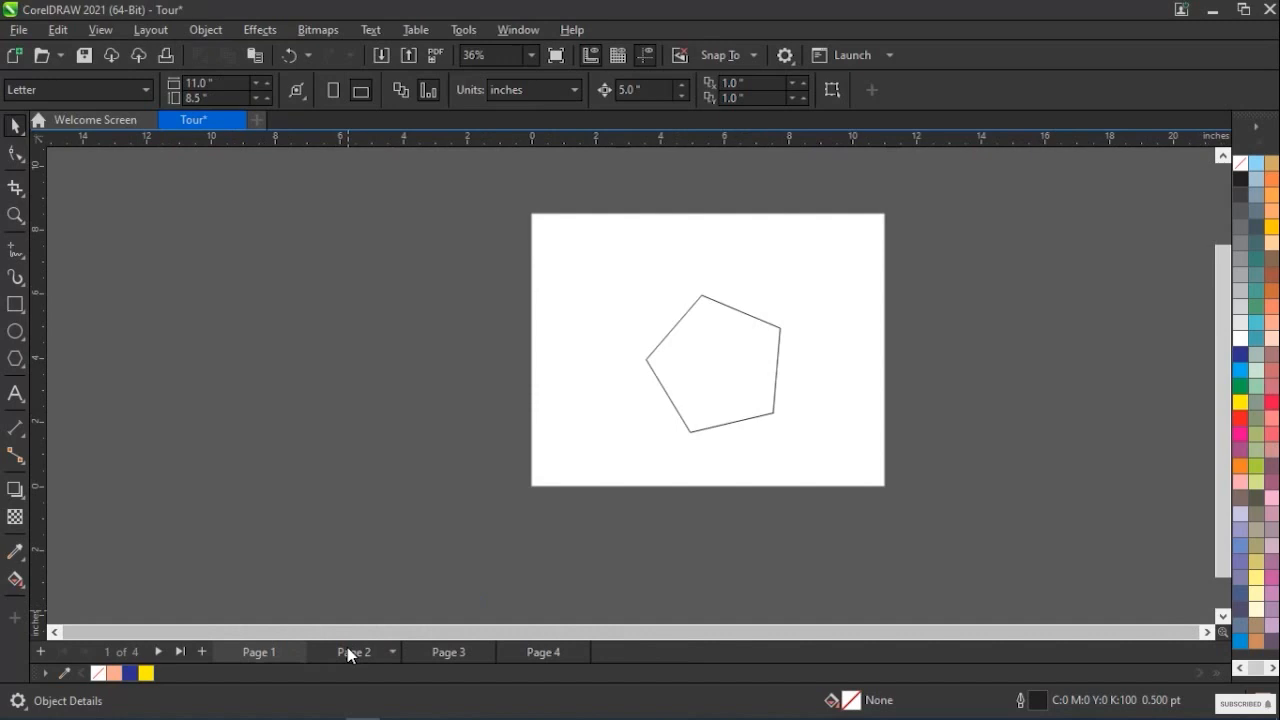
View Page 2, and delete the two pages that follow it
left_click(366, 658)
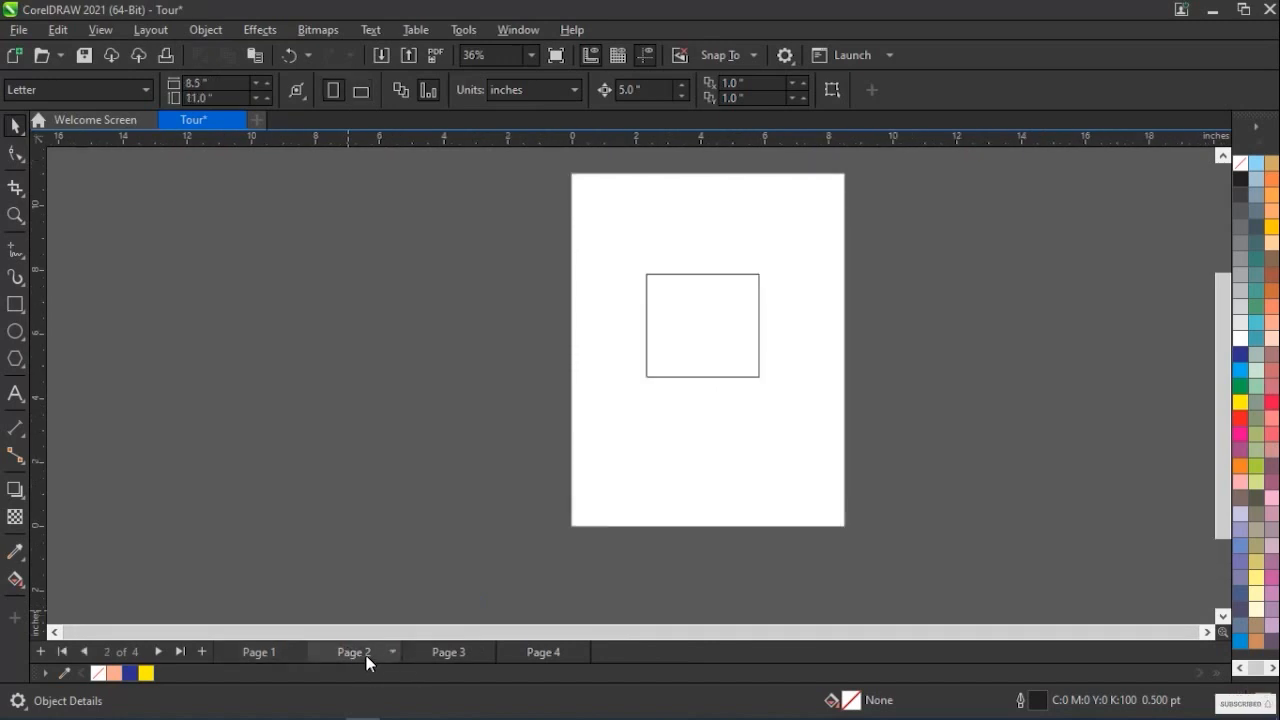
right_click(447, 654)
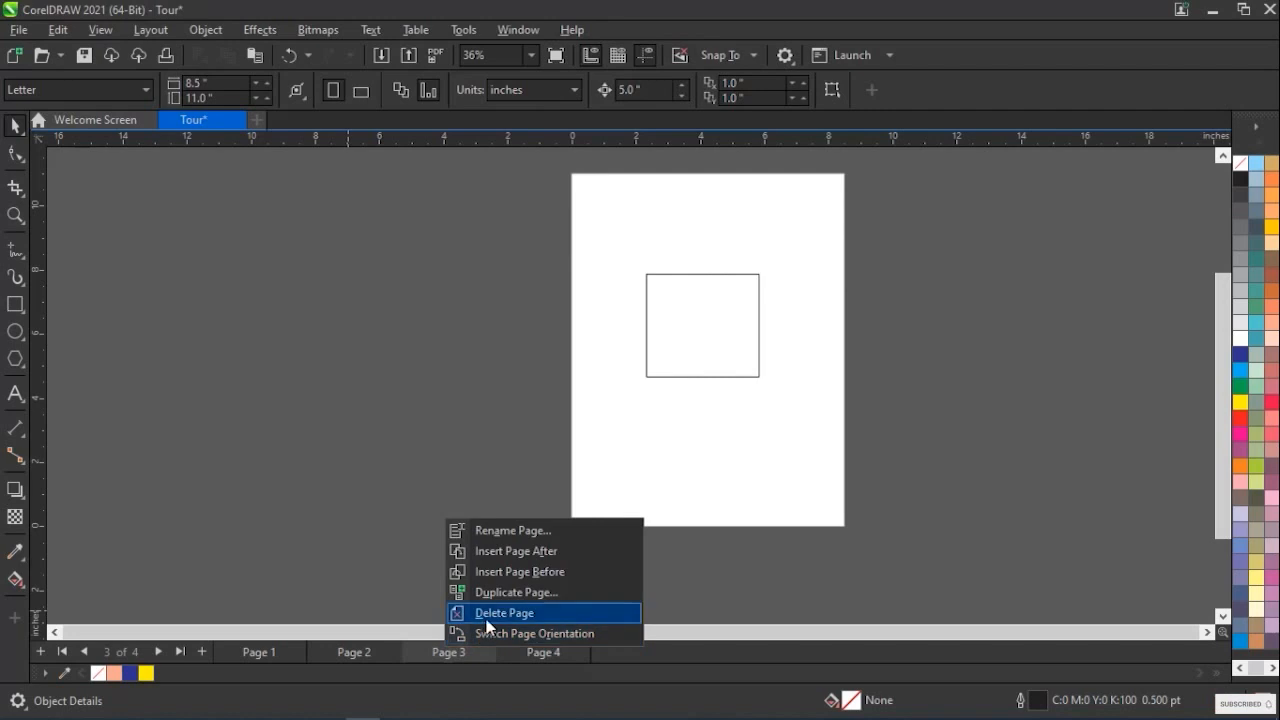
left_click(480, 613)
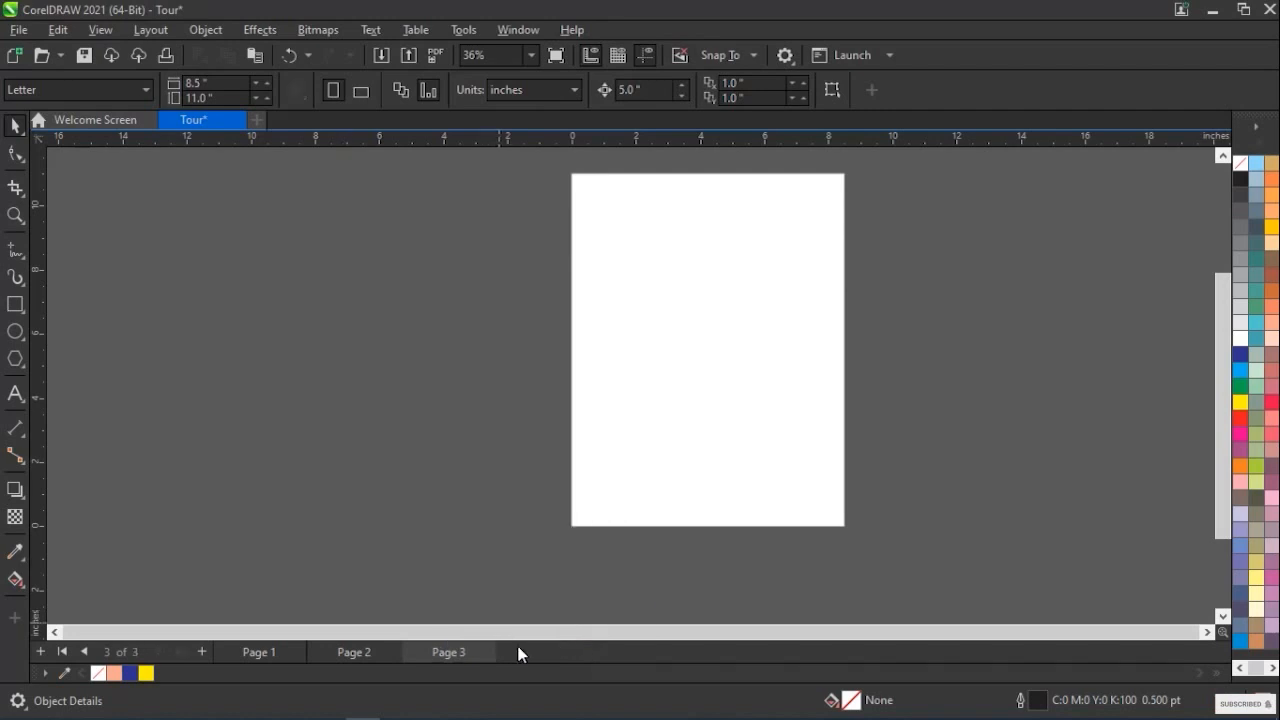
right_click(450, 654)
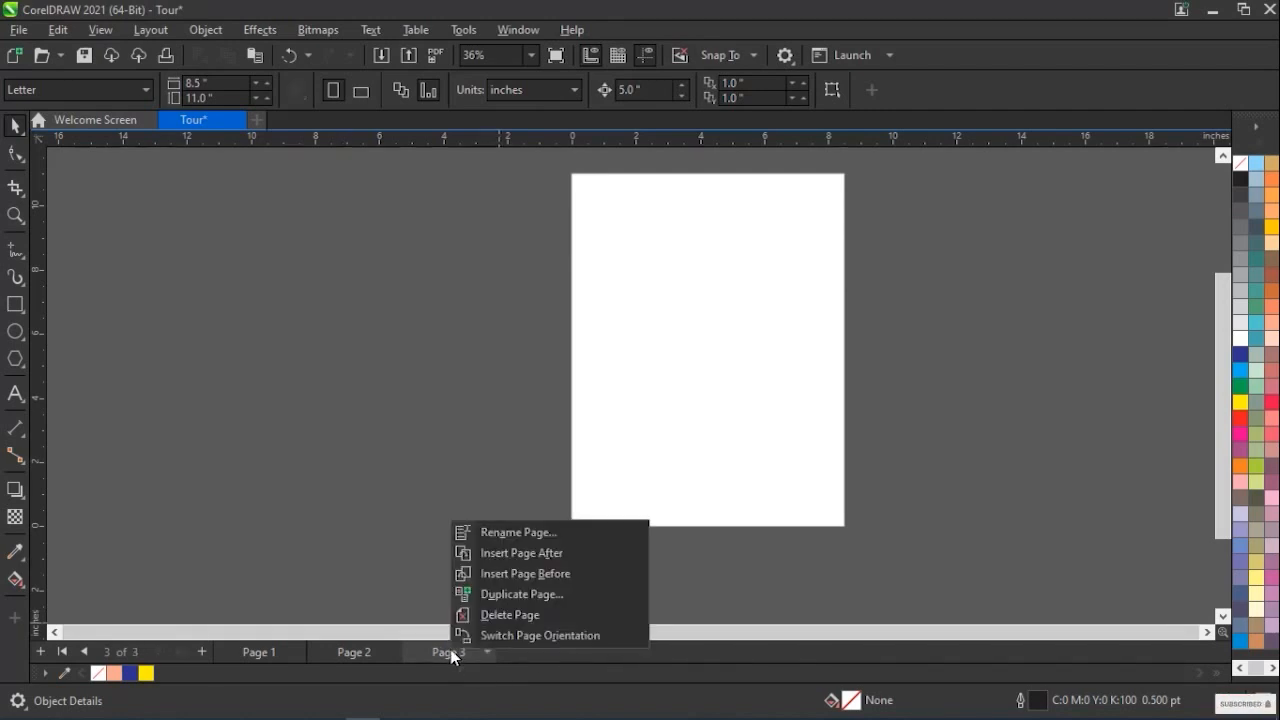
left_click(506, 614)
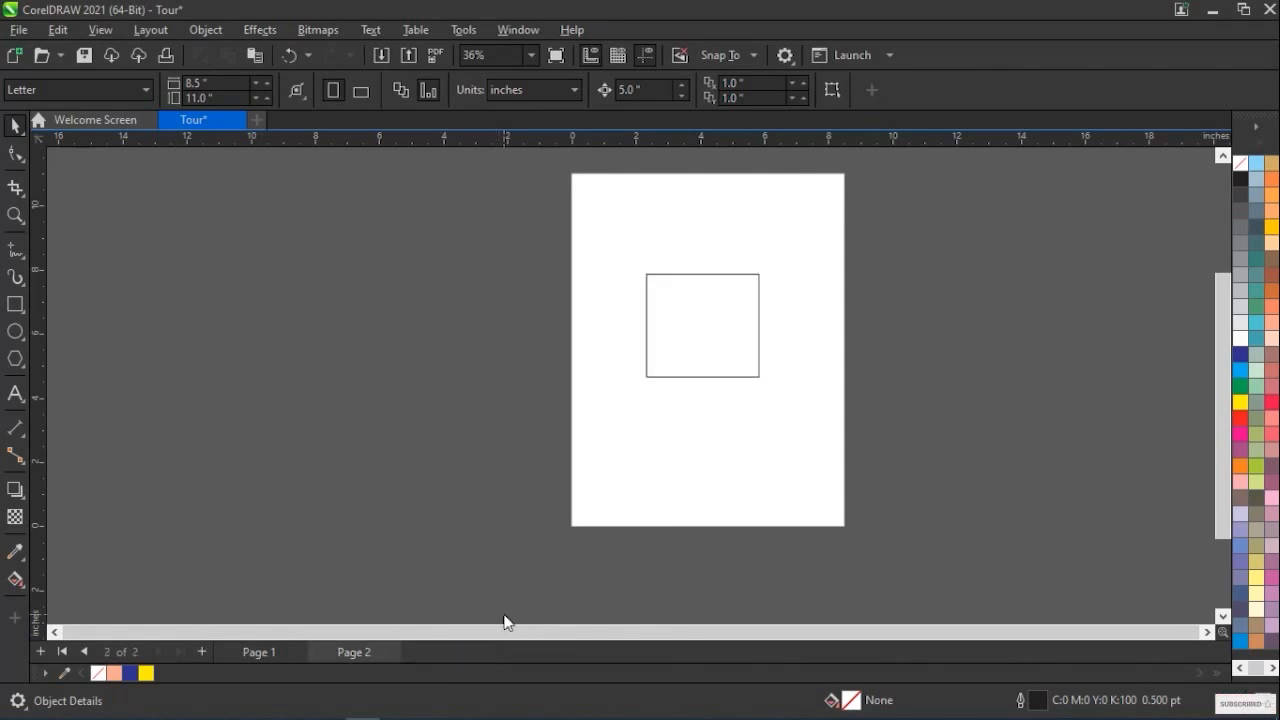
Check both remaining pages and rename Page 2 as Square
left_click(257, 653)
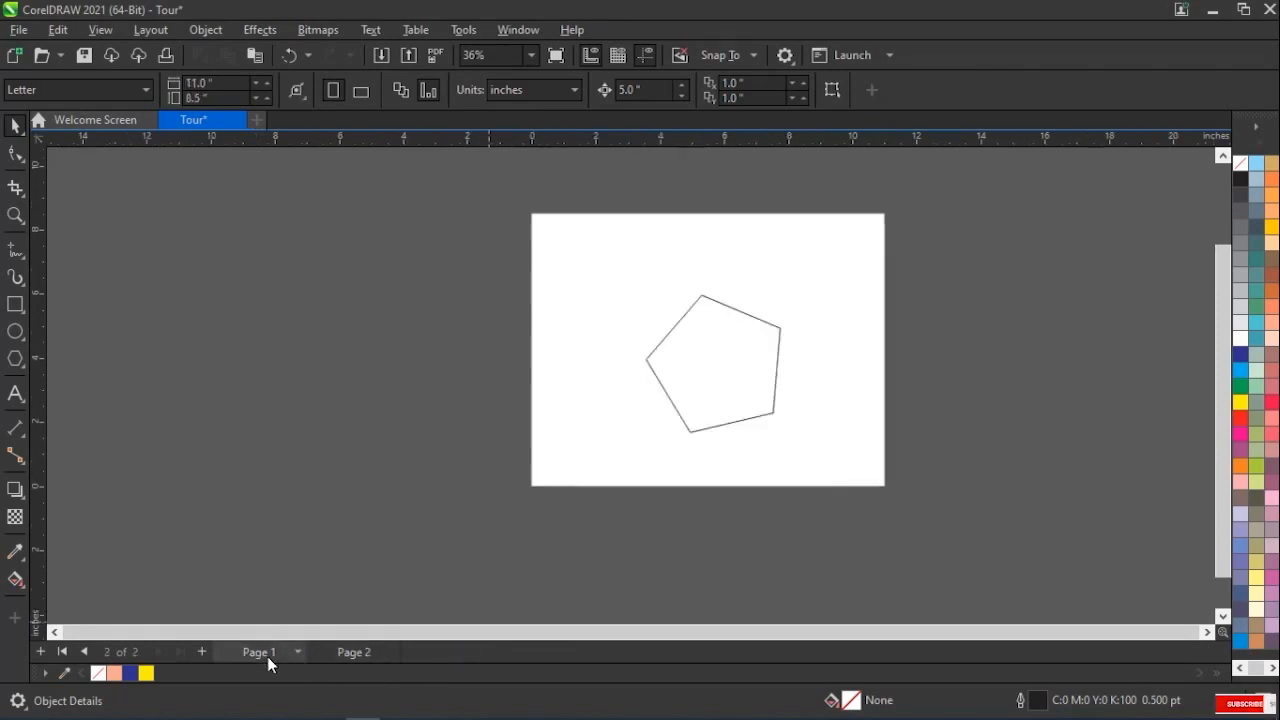
left_click(360, 653)
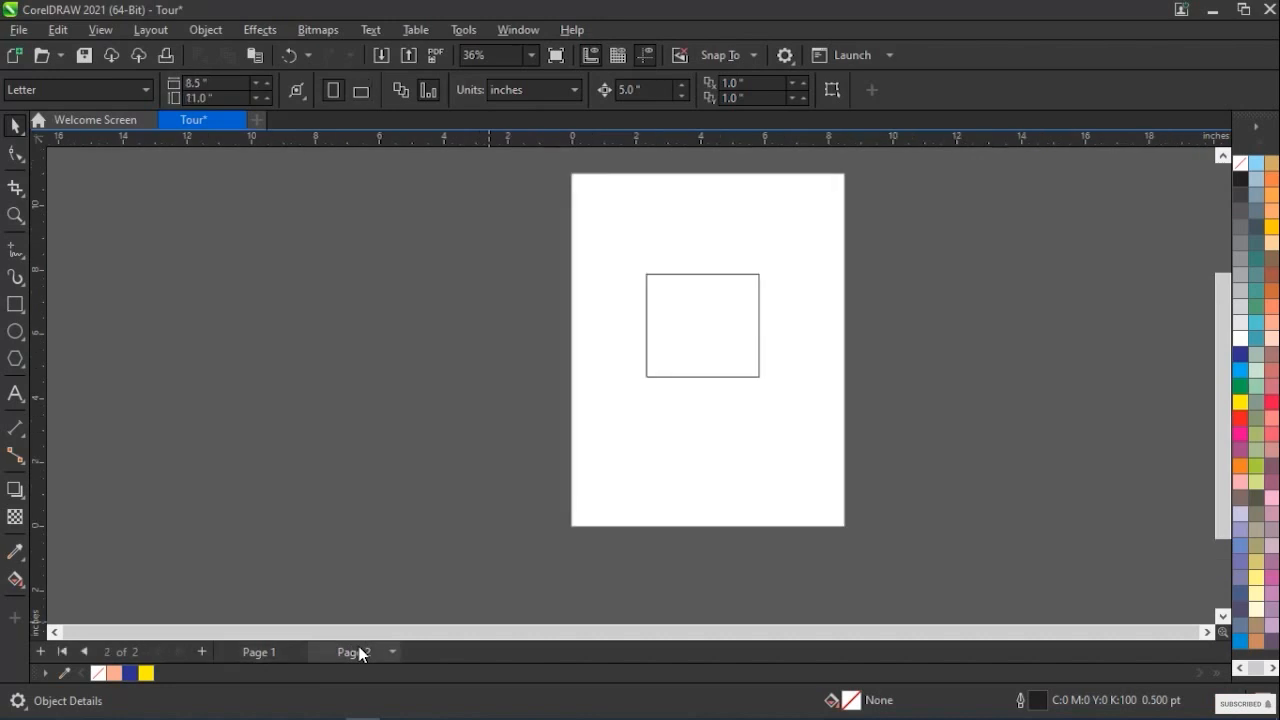
left_click(160, 33)
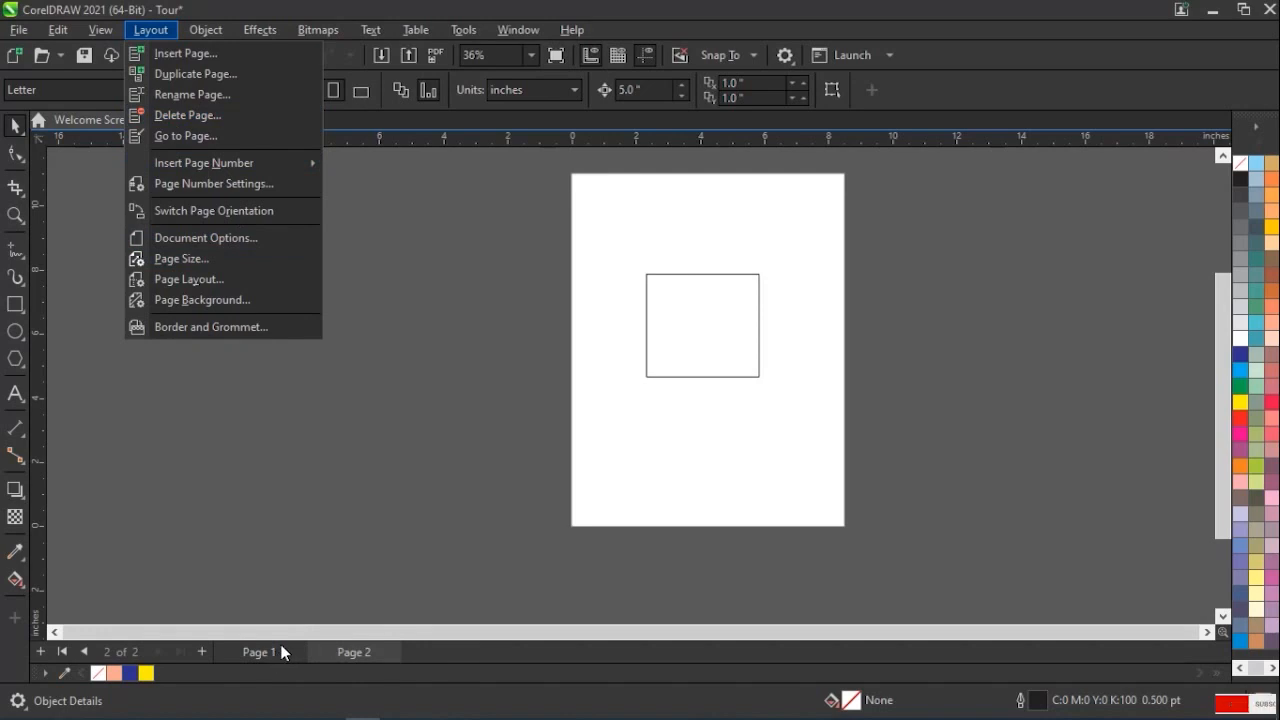
left_click(215, 95)
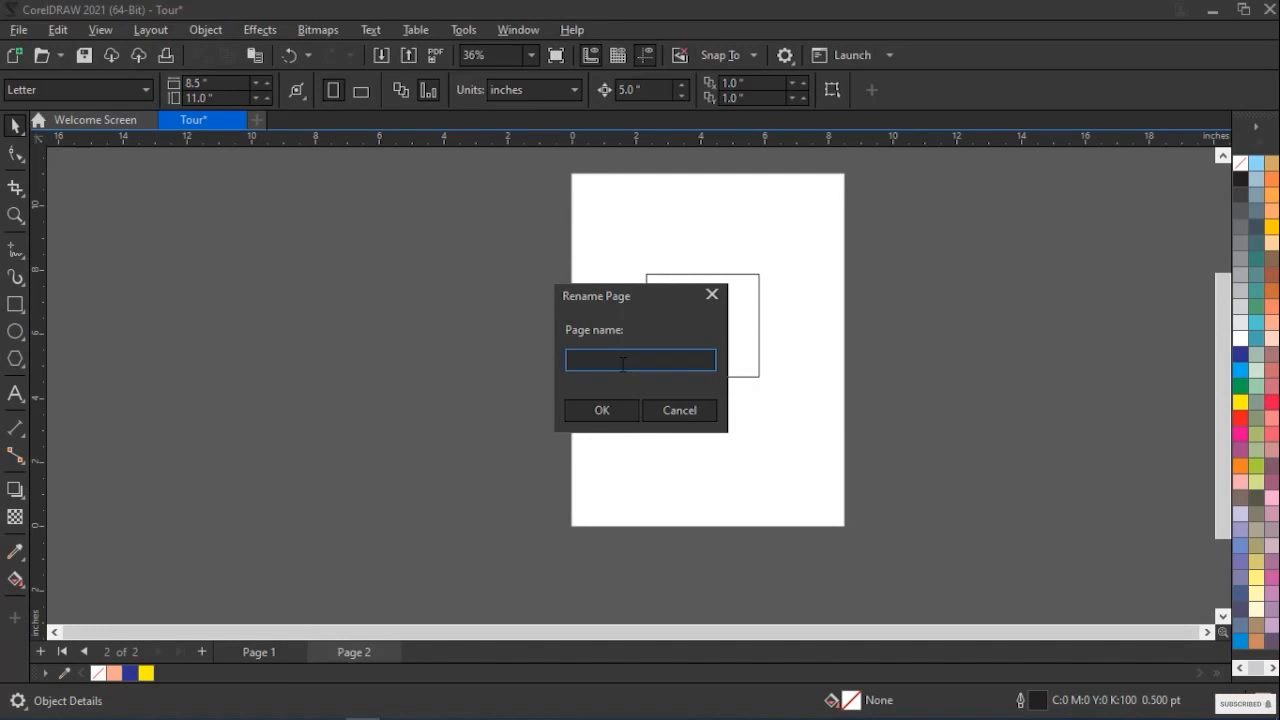
type("Su")
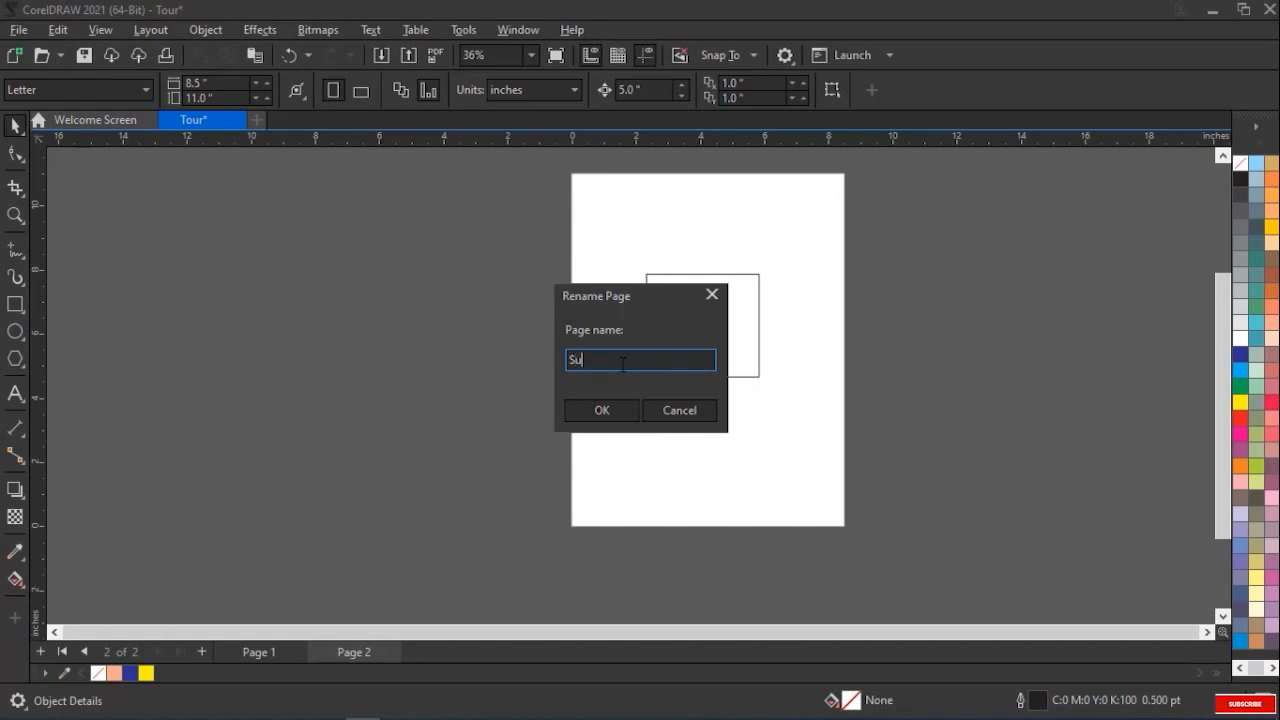
key("BackSpace")
type("quare")
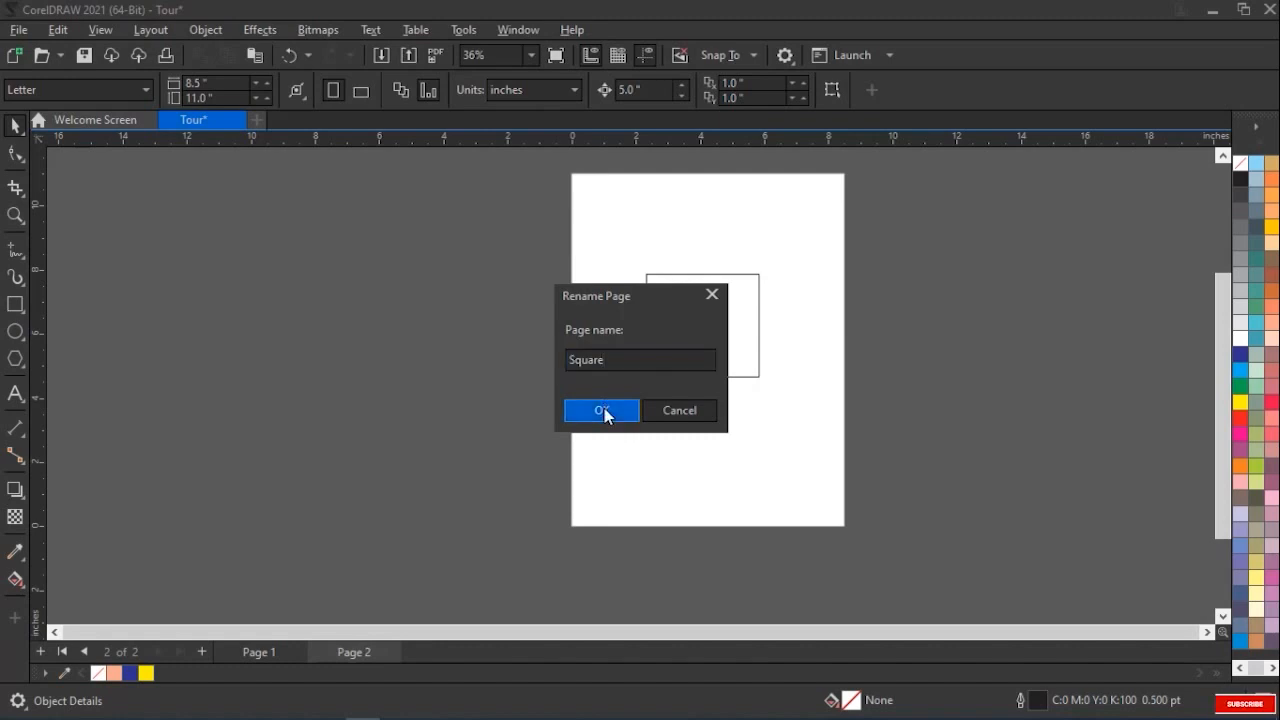
left_click(603, 409)
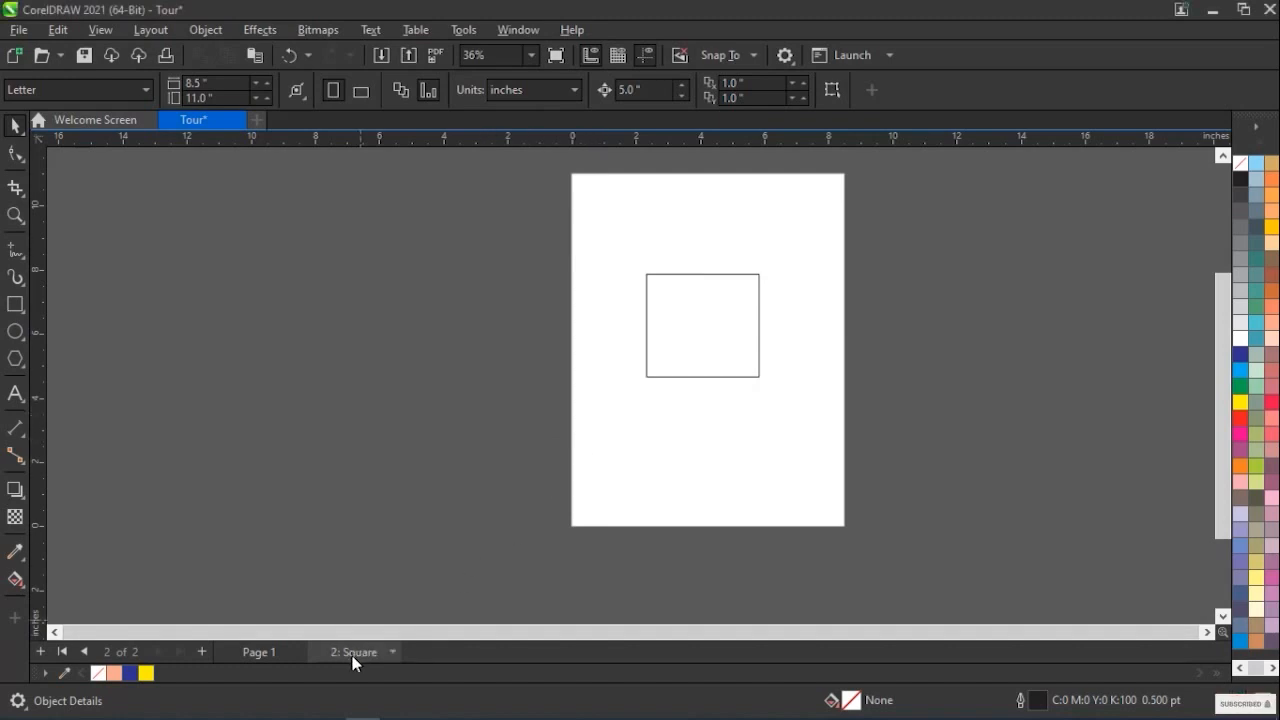
Switch to Page 1 and use the Go To Page command to jump to page 2
left_click(261, 656)
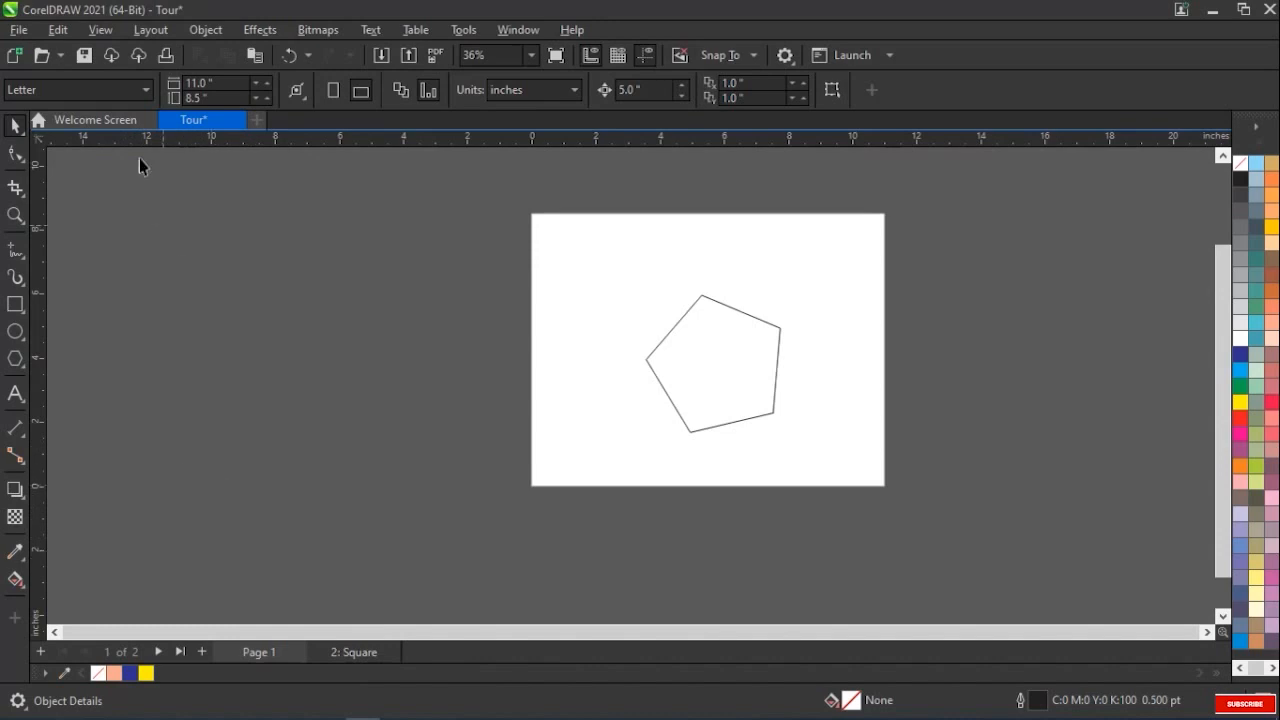
left_click(152, 30)
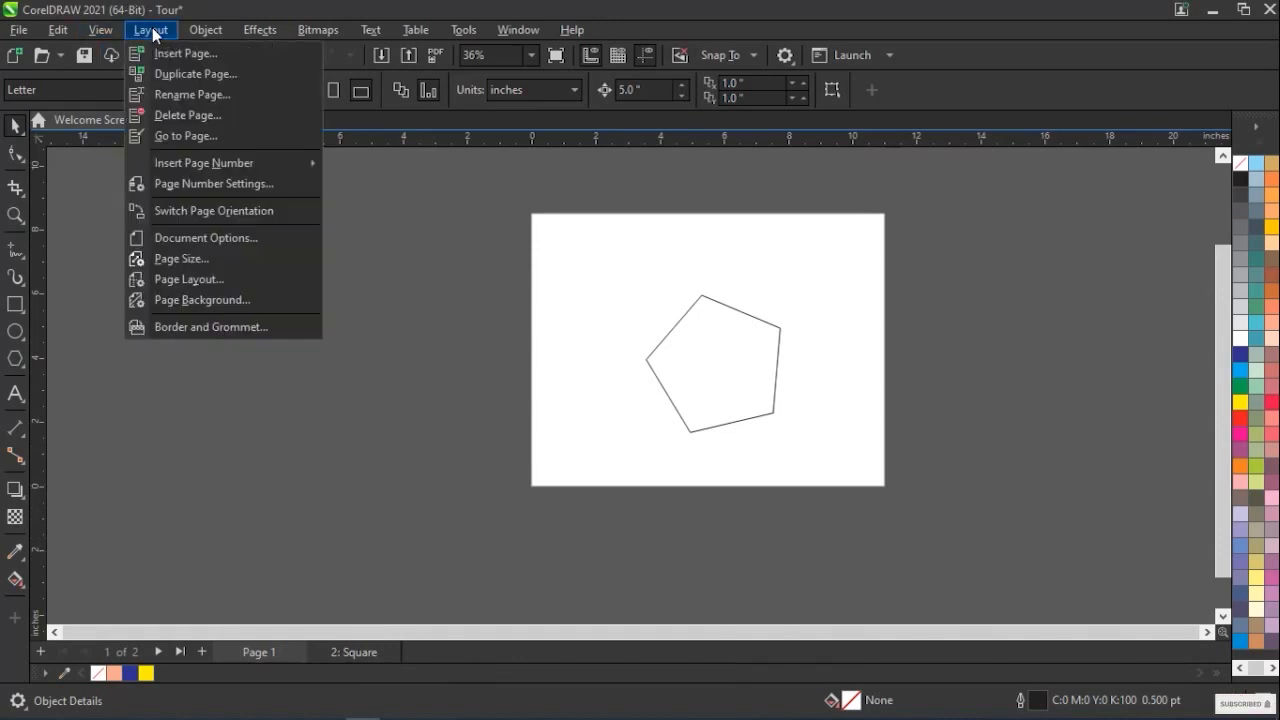
left_click(175, 137)
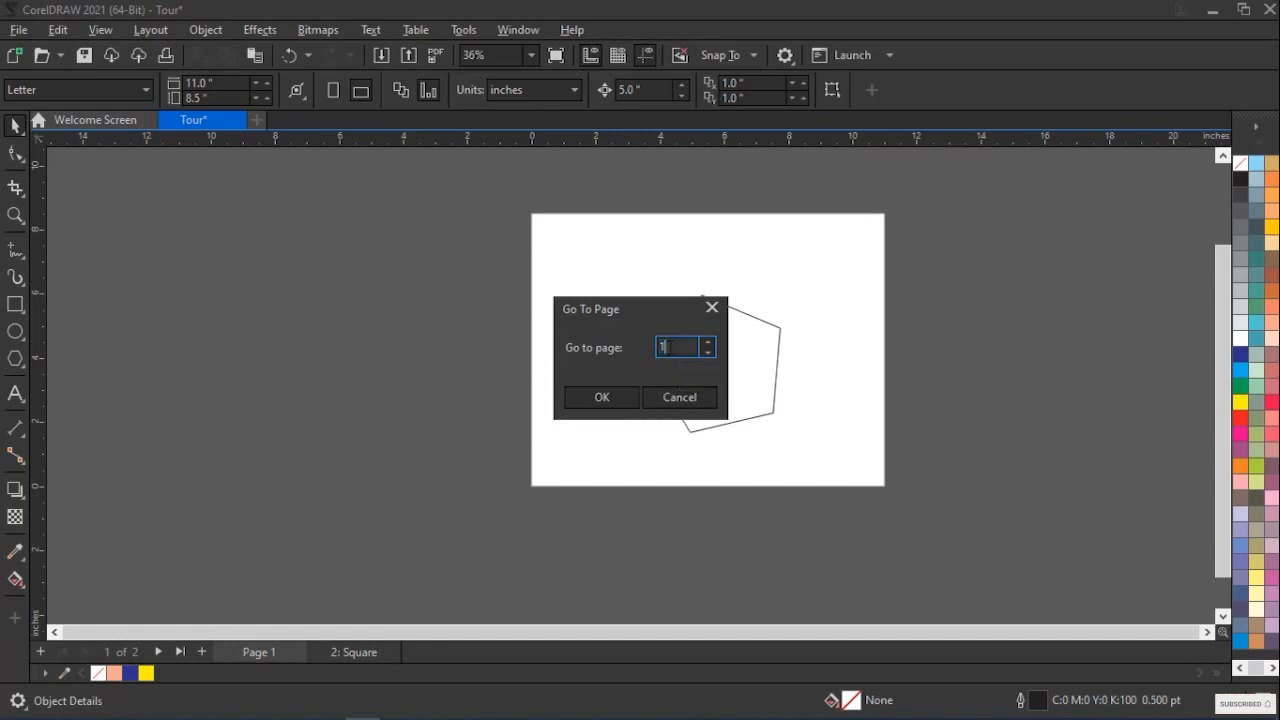
type("2")
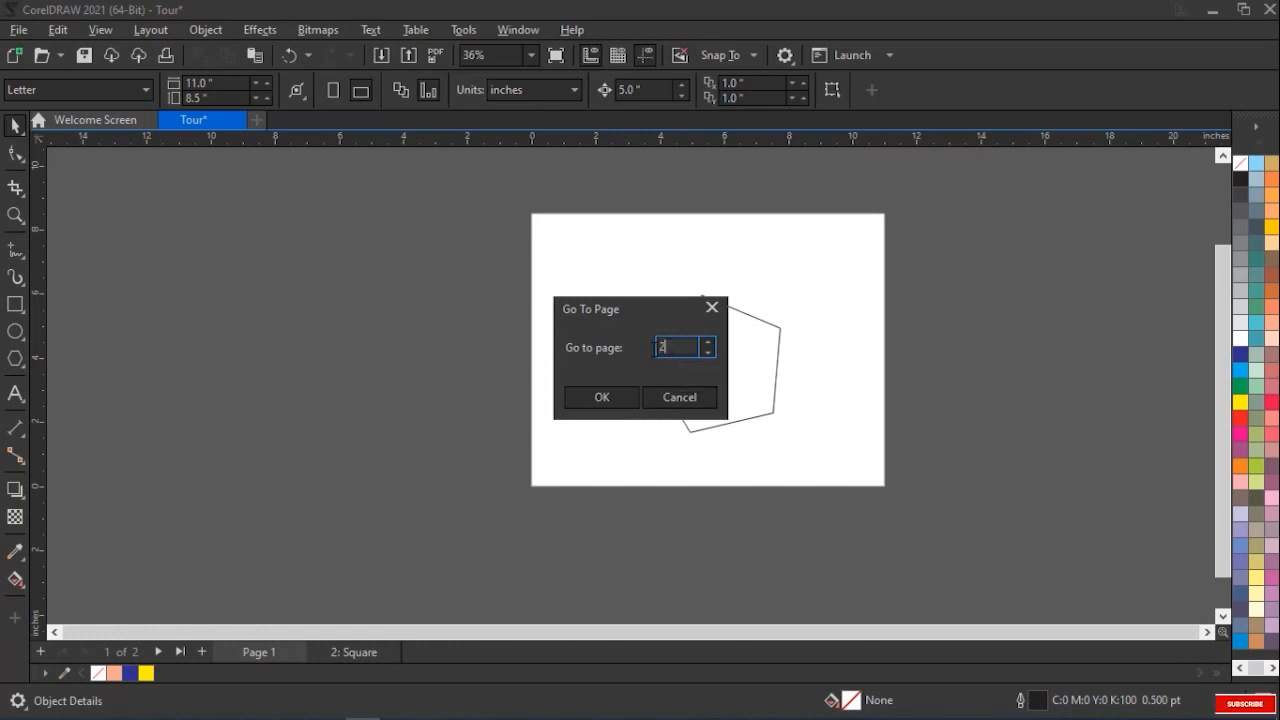
left_click(628, 398)
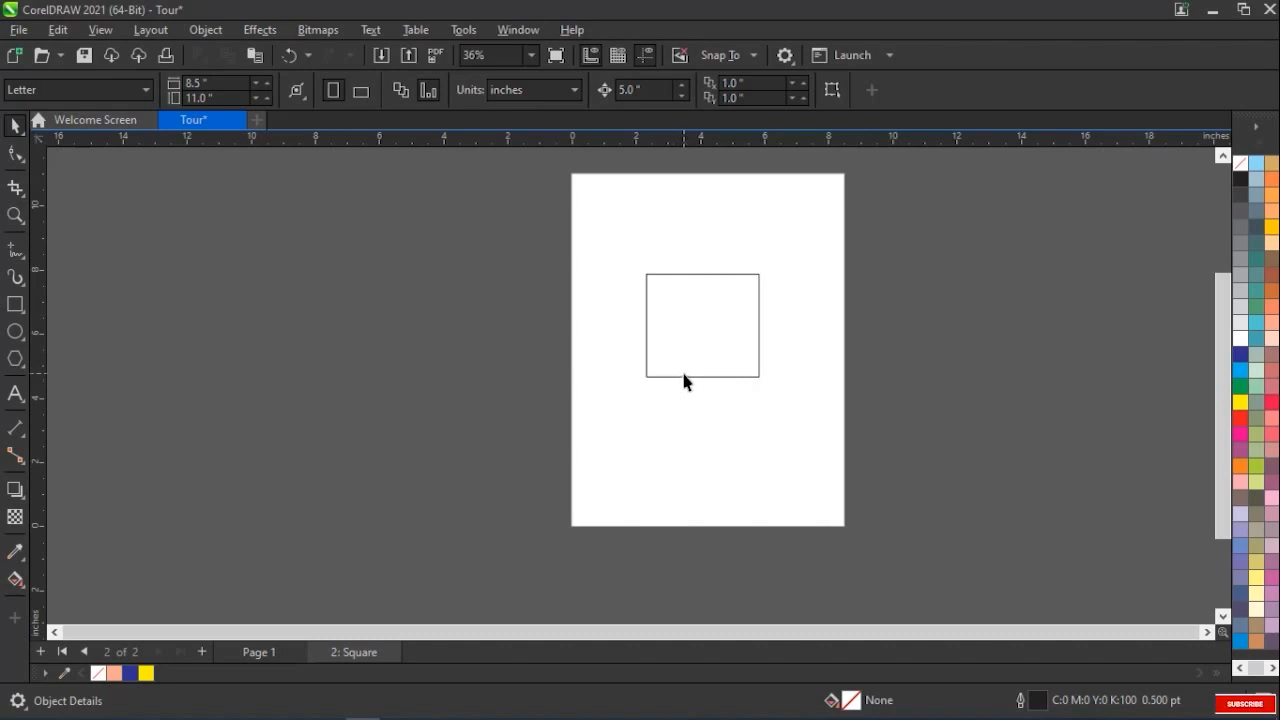
Insert a page number on the active layer of the Square page, and compare Page 1 with it
left_click(146, 30)
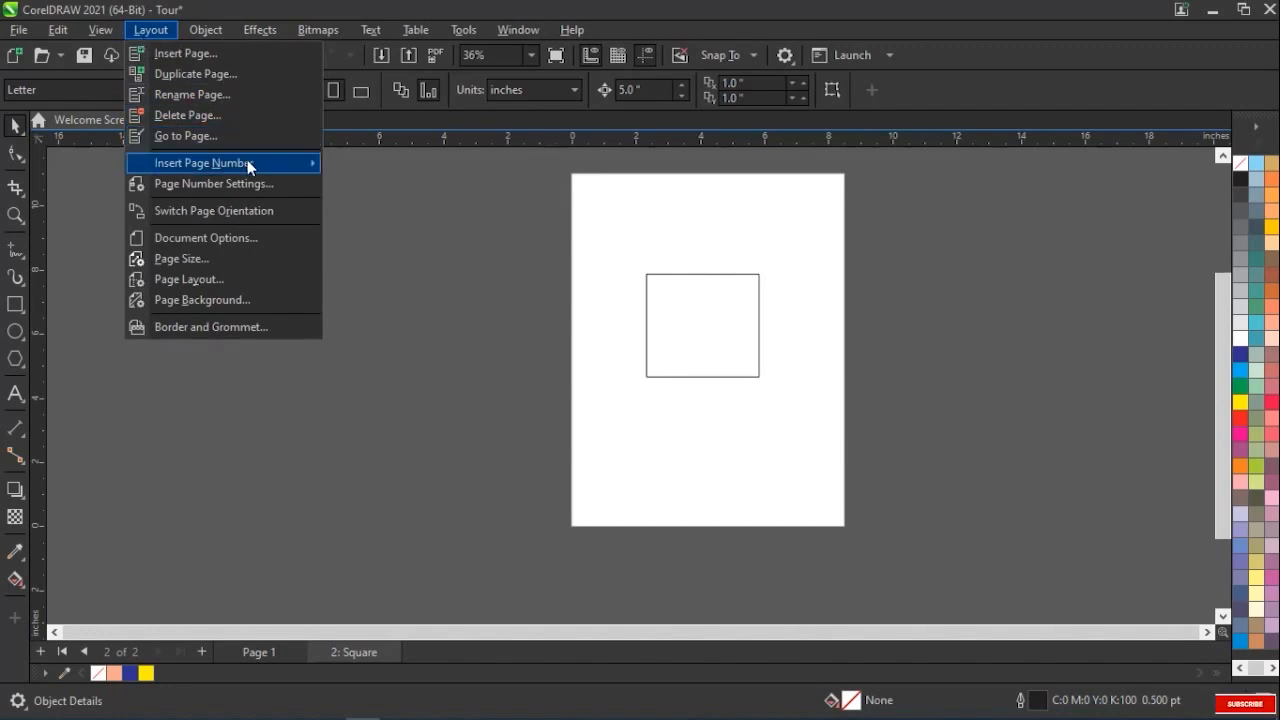
mouse_move(248, 164)
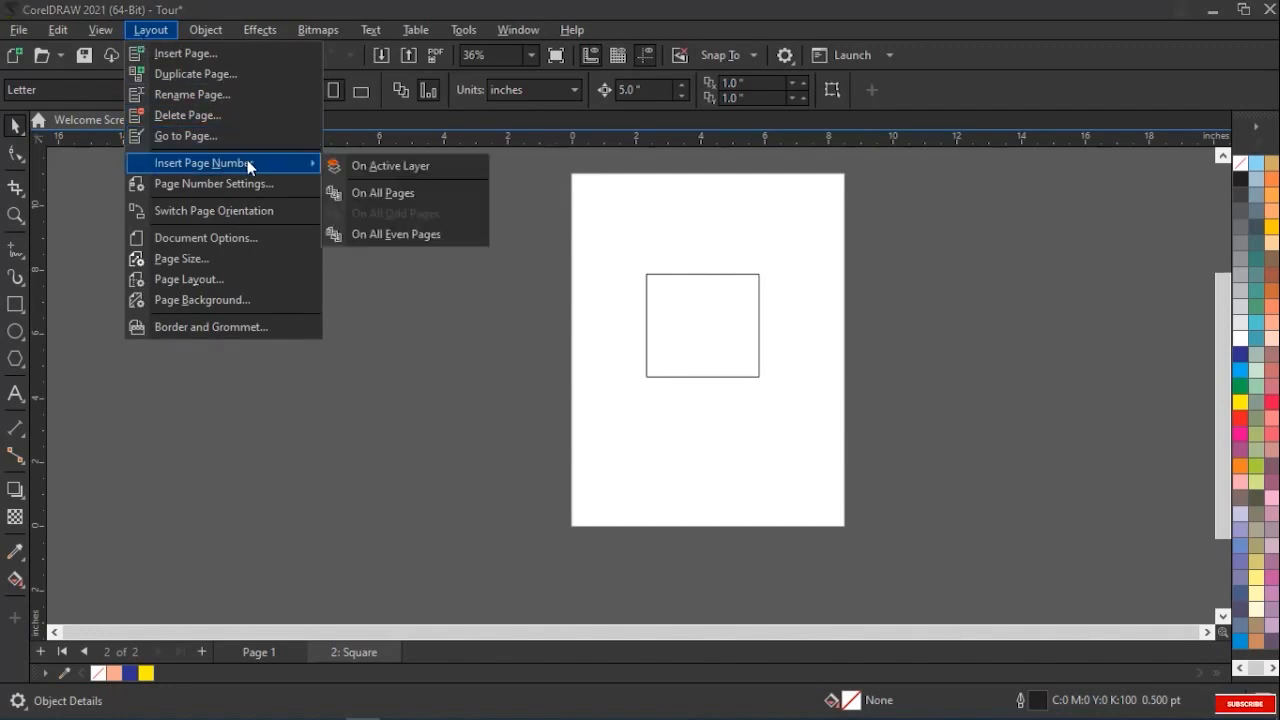
left_click(348, 176)
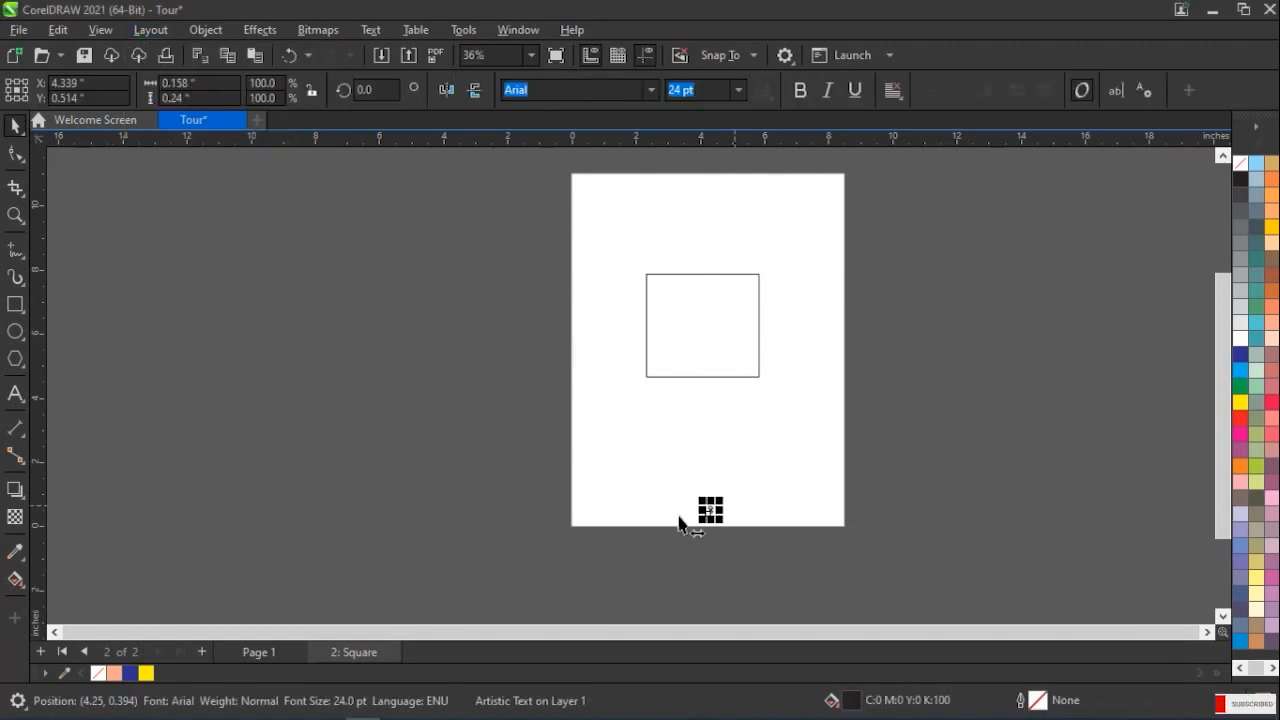
left_click(255, 652)
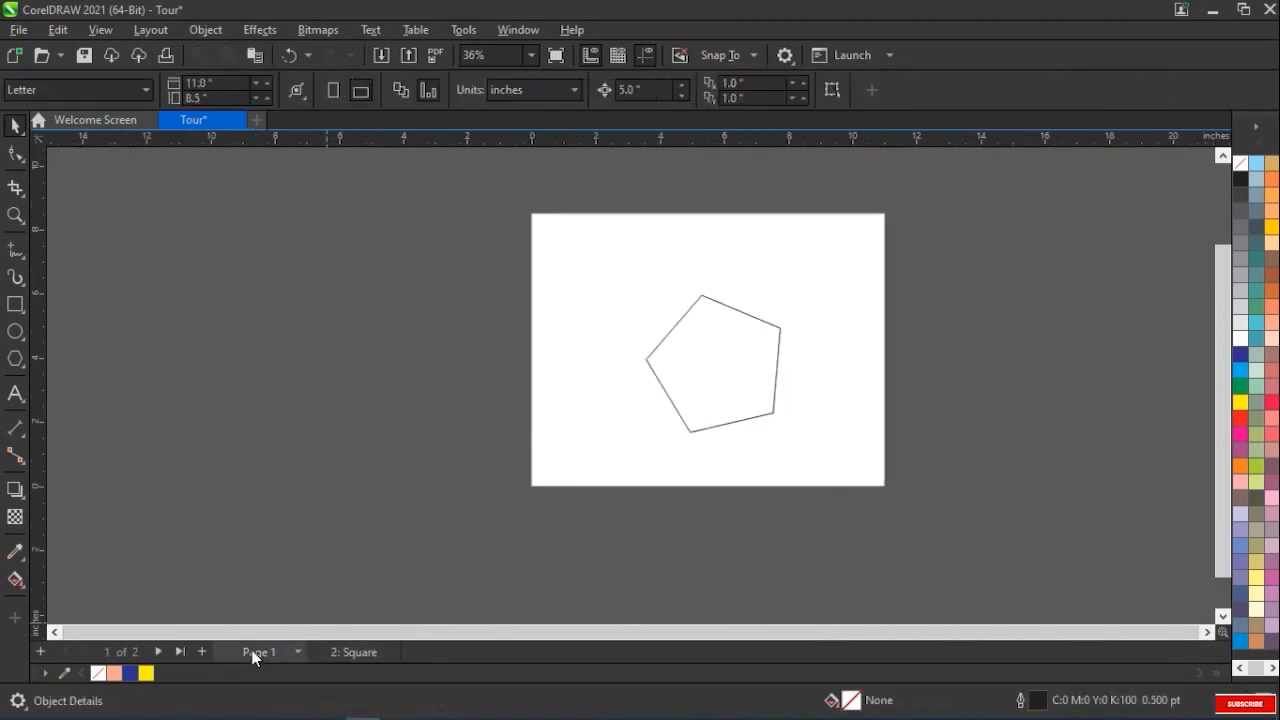
left_click(352, 652)
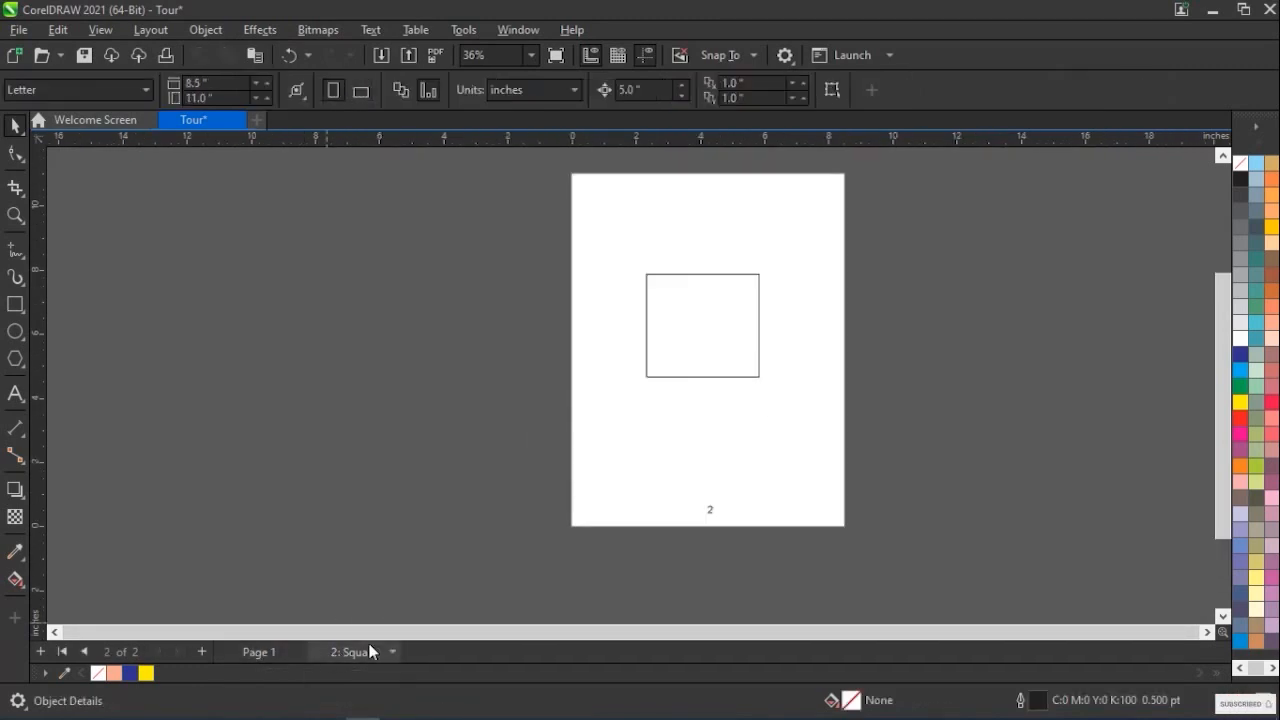
Insert page numbers on all pages of the document
left_click(160, 36)
mouse_move(189, 171)
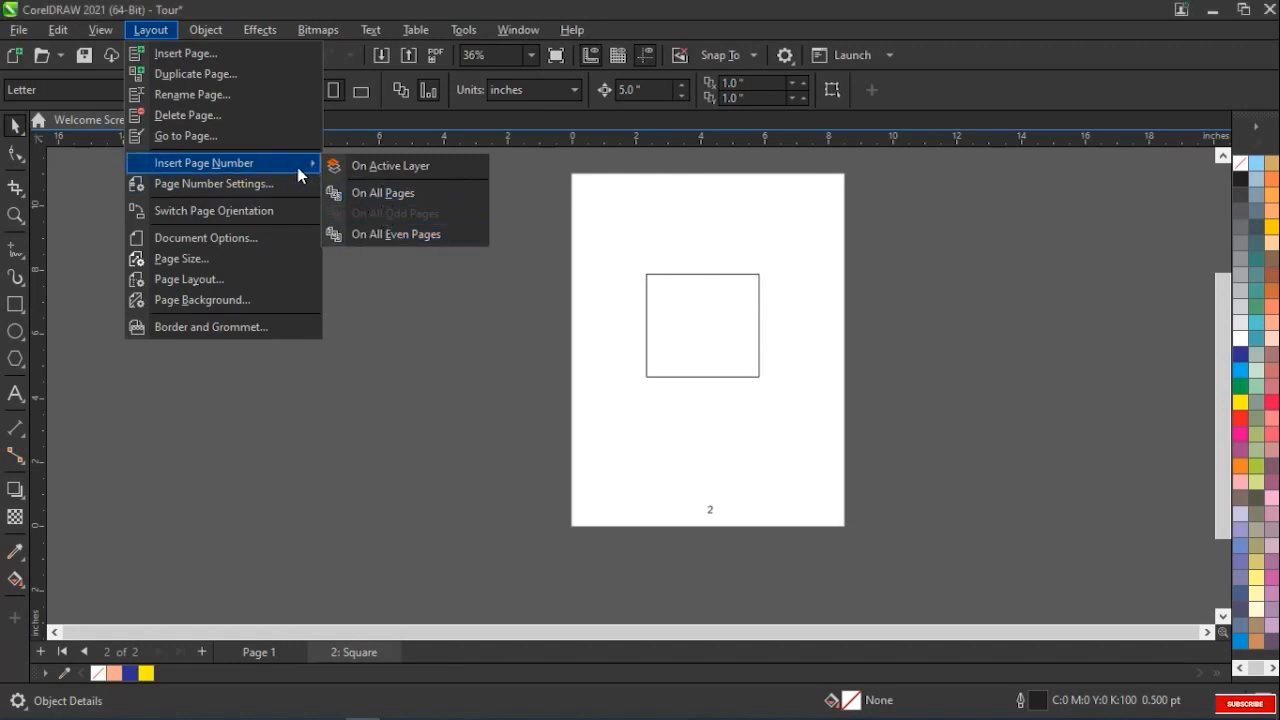
left_click(375, 194)
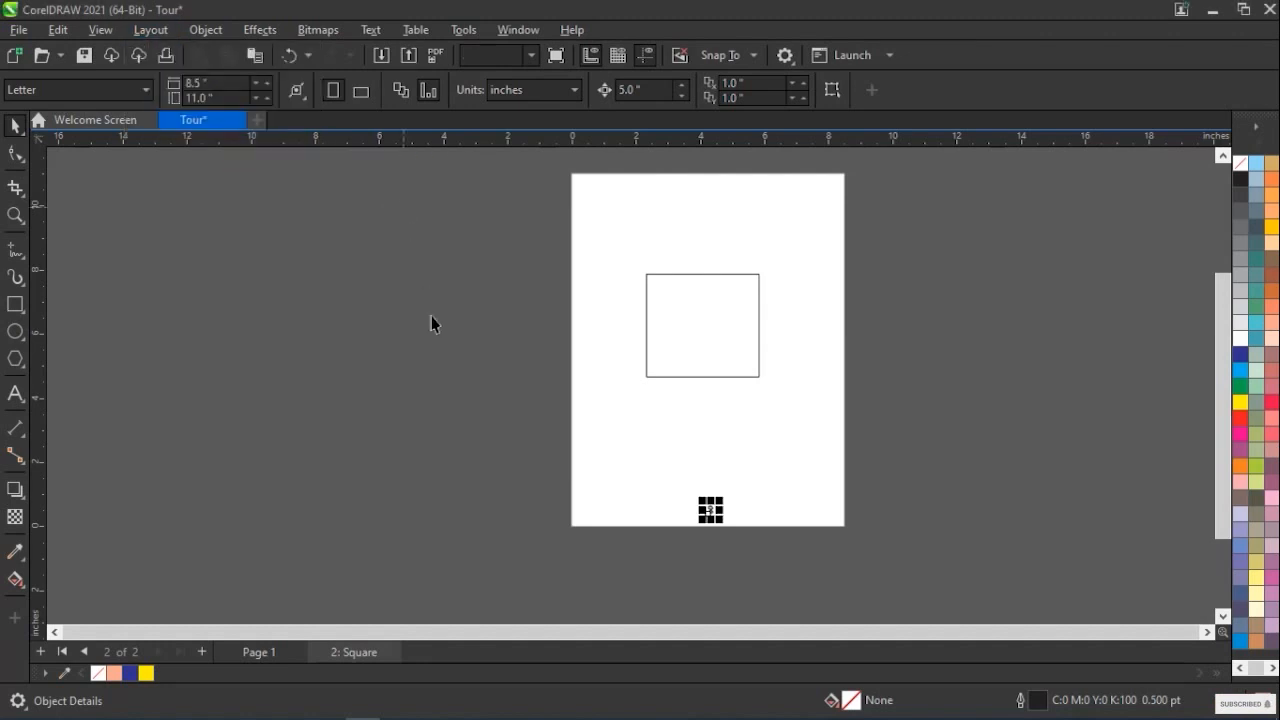
Move Page 1's page number up inside the page's lower edge, to about X 5.65, Y 0.49 inches, and check the Square page
left_click(273, 655)
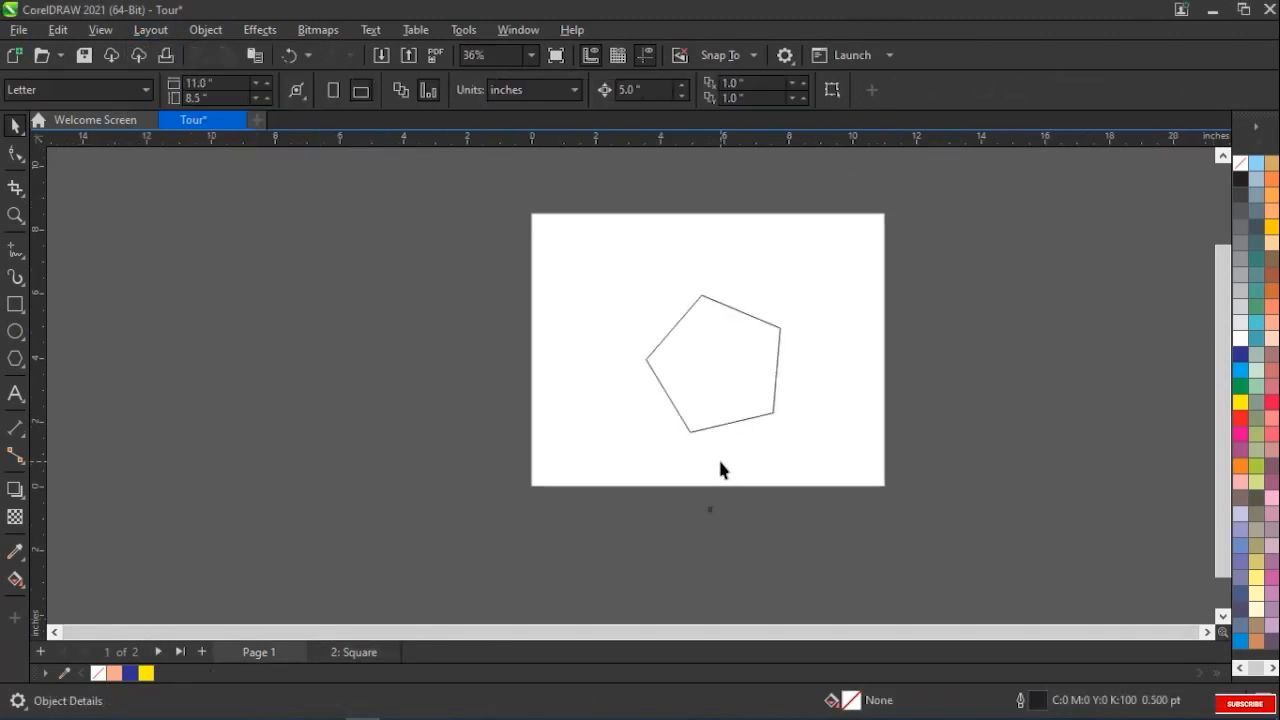
left_click(710, 512)
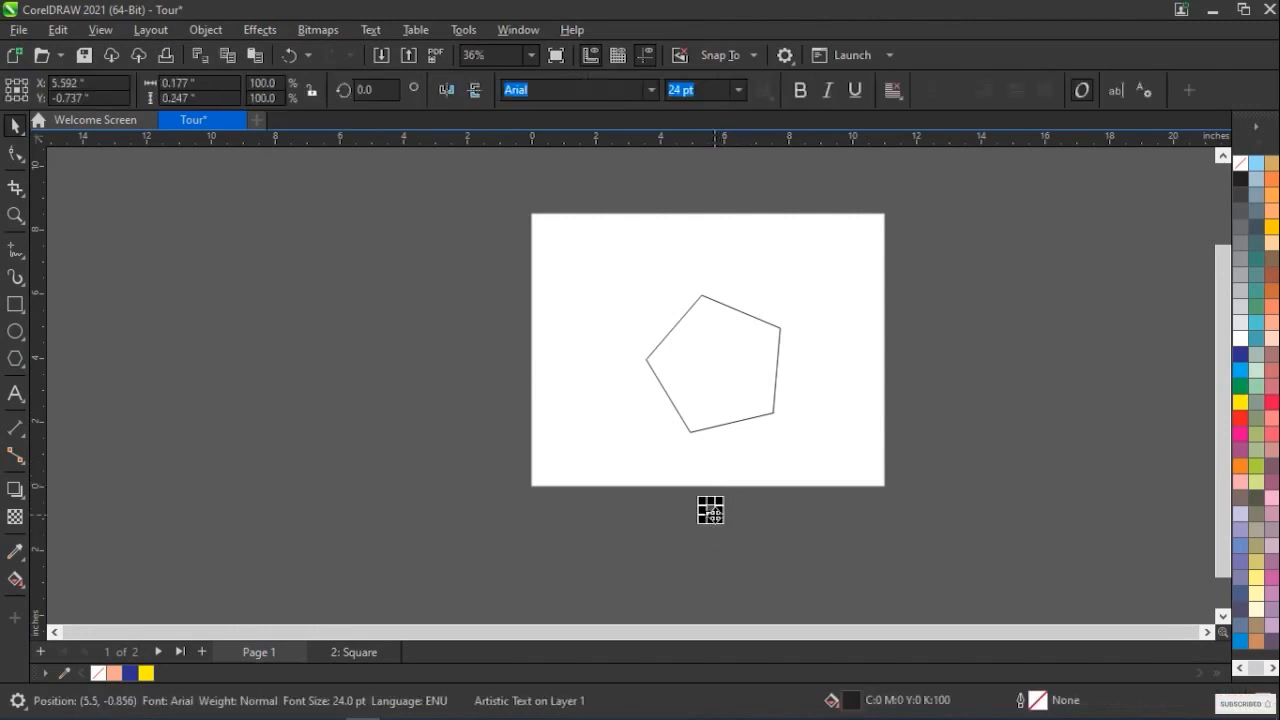
left_click_drag(710, 510, 713, 468)
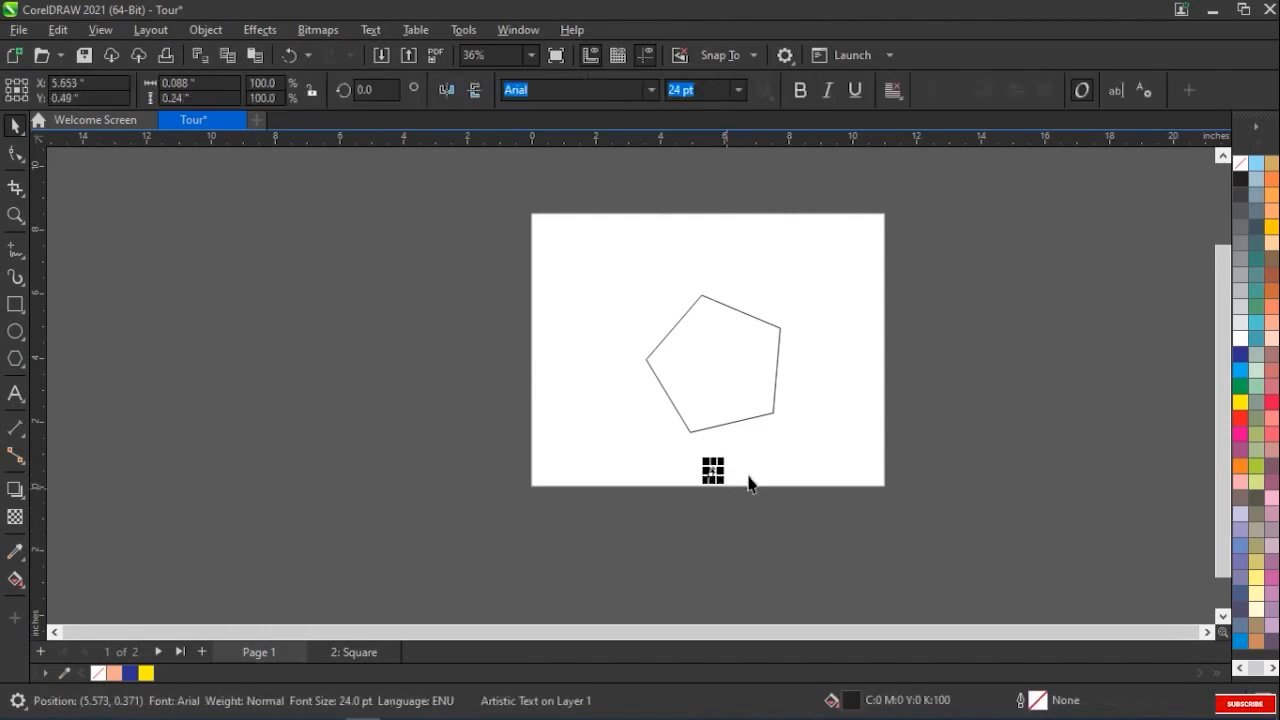
left_click(748, 494)
left_click(367, 649)
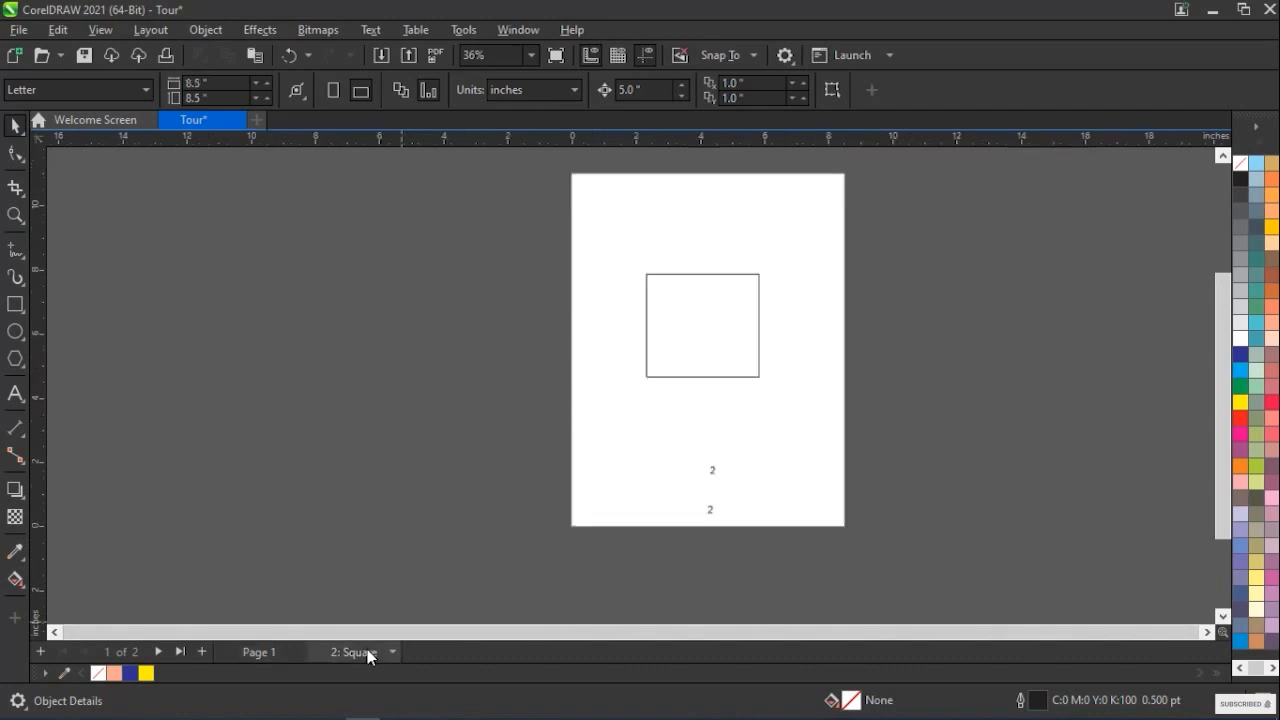
Delete the upper page number on the Square page and check its effect on Page 1
left_click(710, 512)
left_click(712, 472)
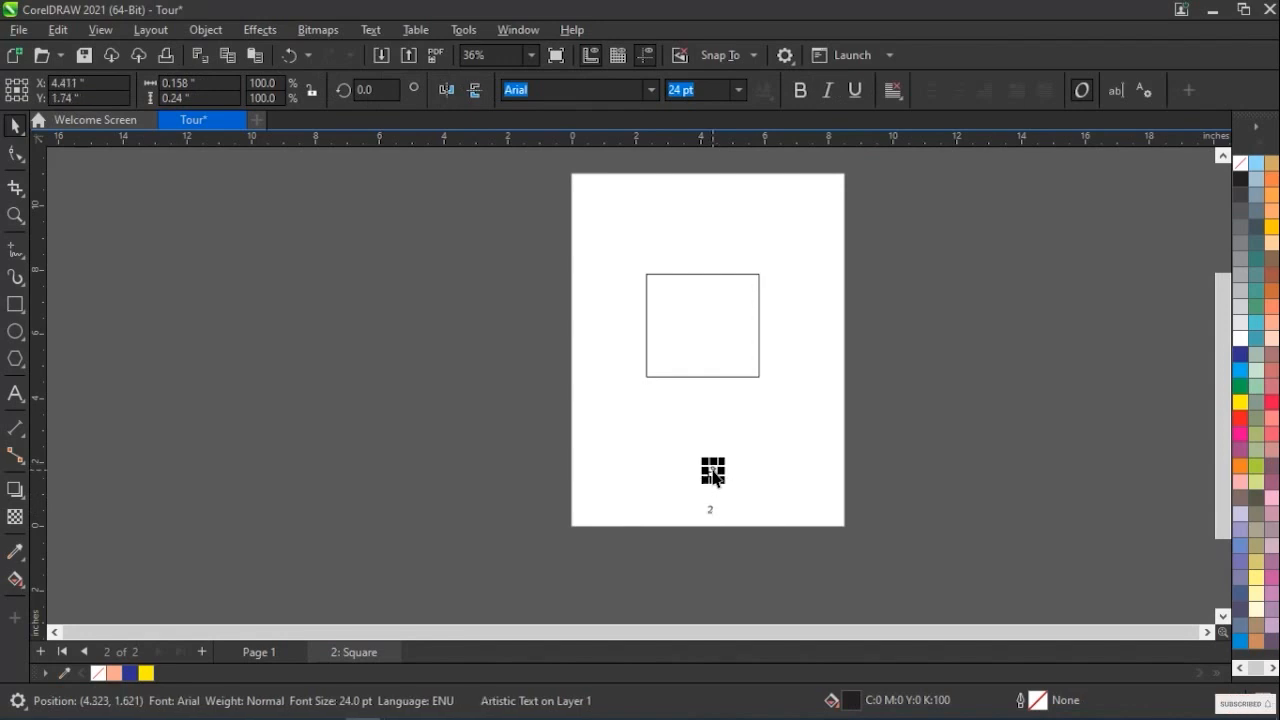
key("Delete")
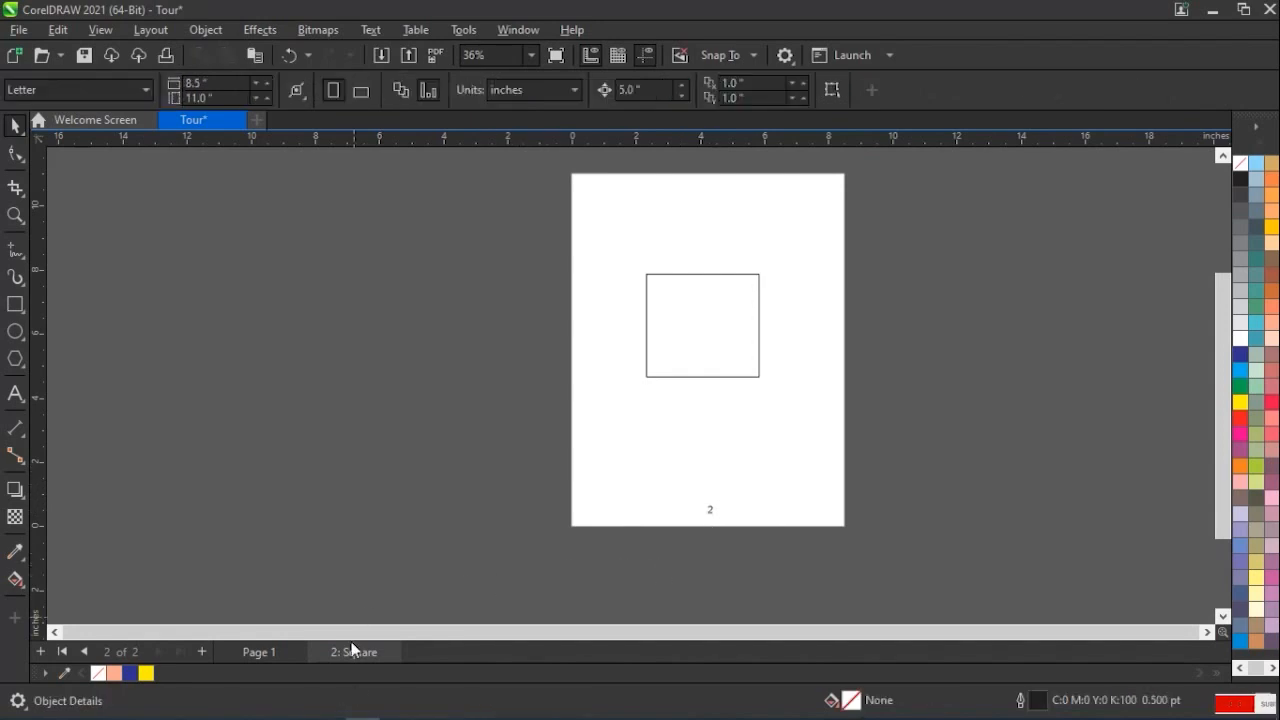
left_click(266, 652)
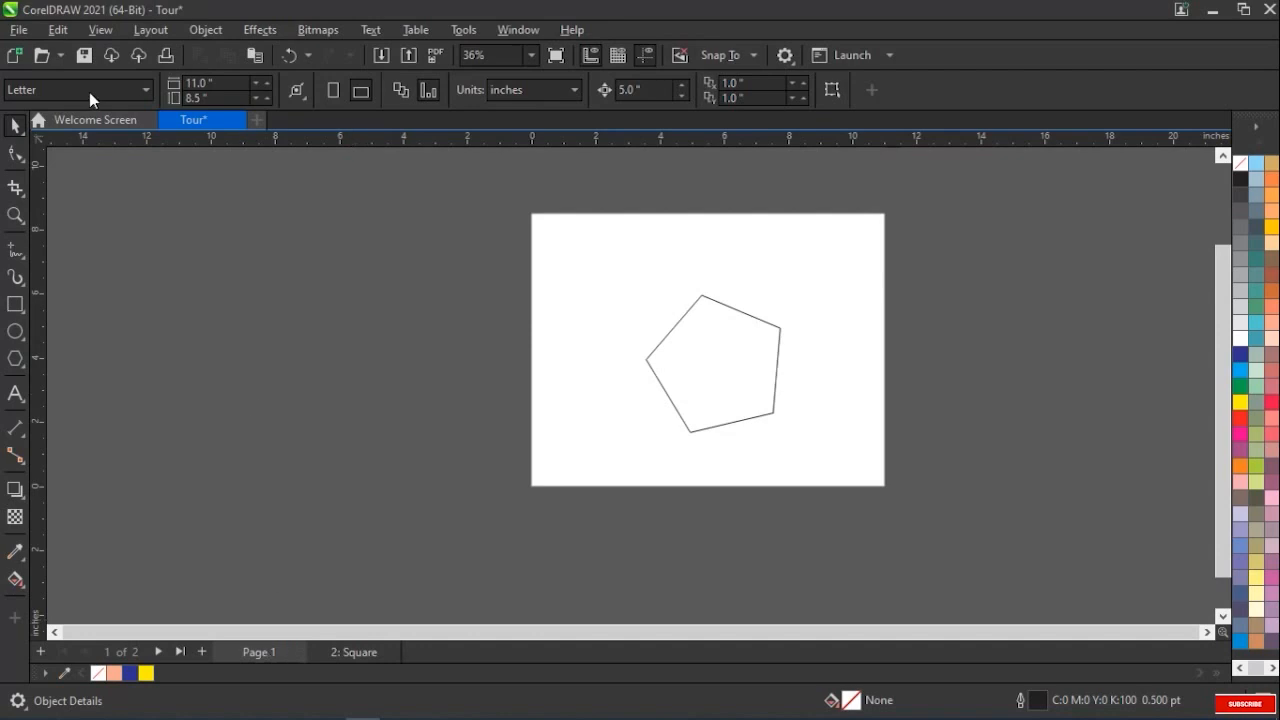
Undo the page number deletion and check the numbers on Page 1 and the Square page
left_click(56, 32)
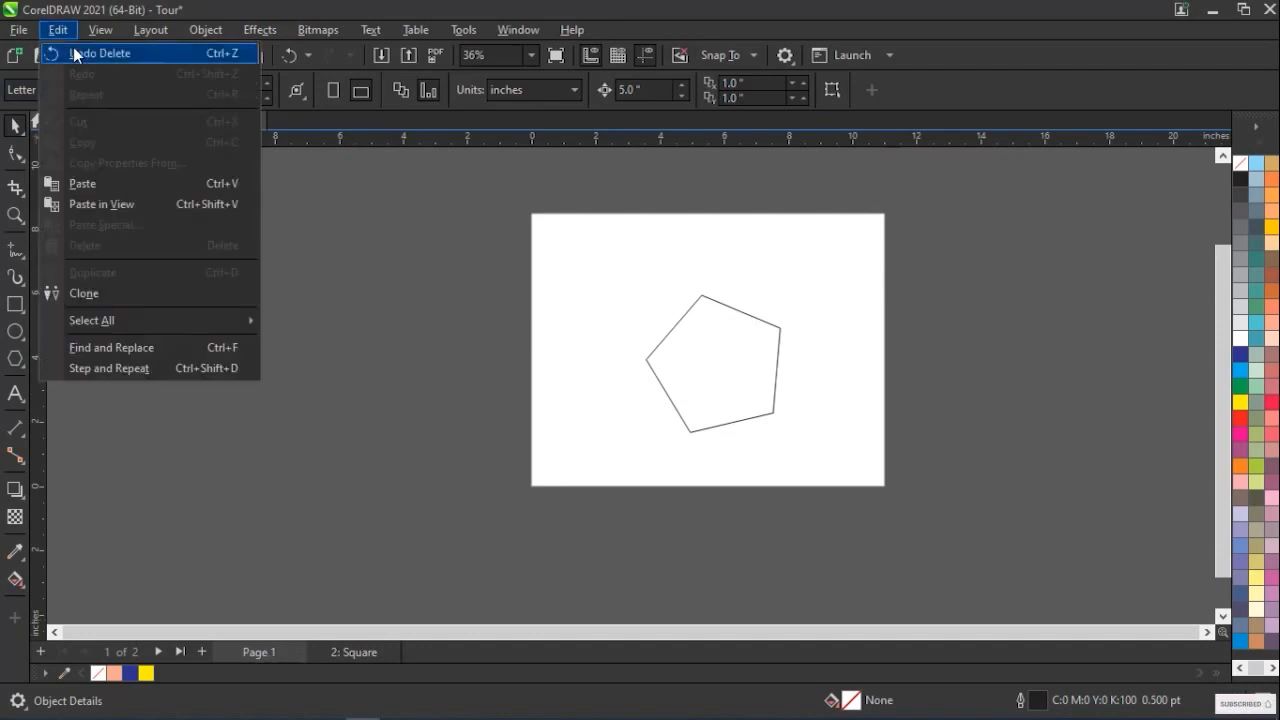
left_click(73, 48)
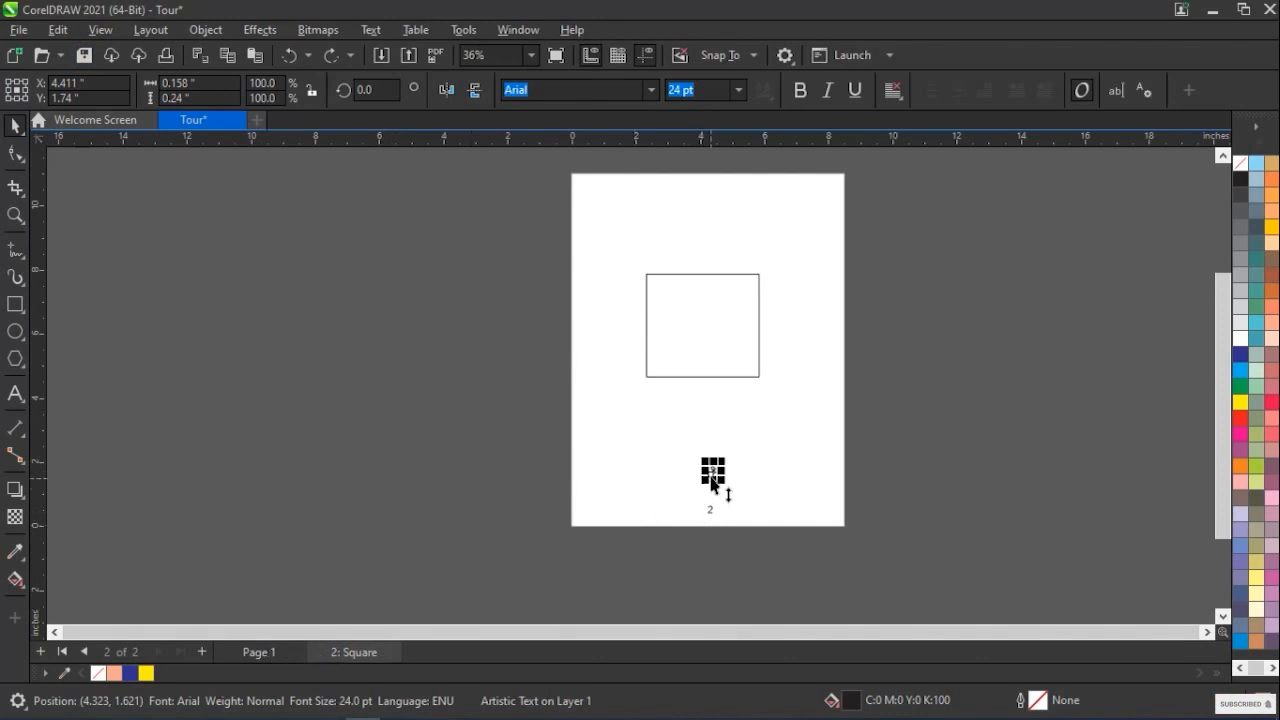
left_click(262, 654)
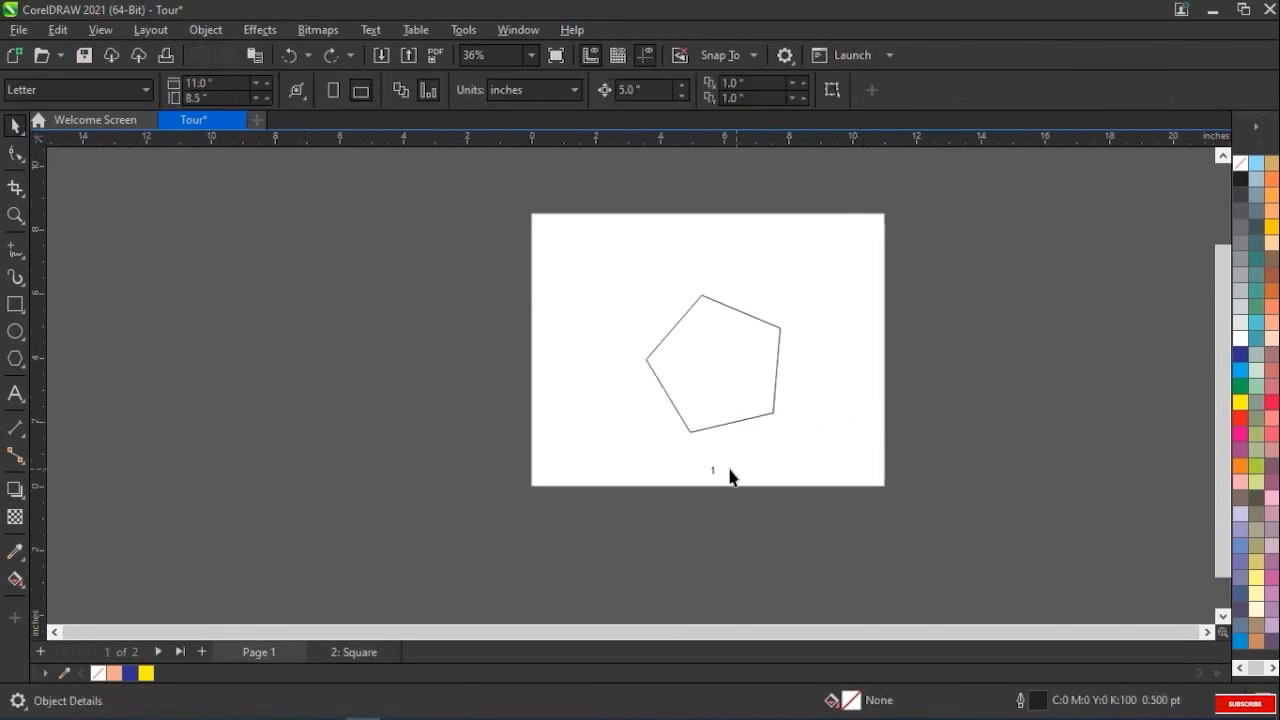
left_click(355, 652)
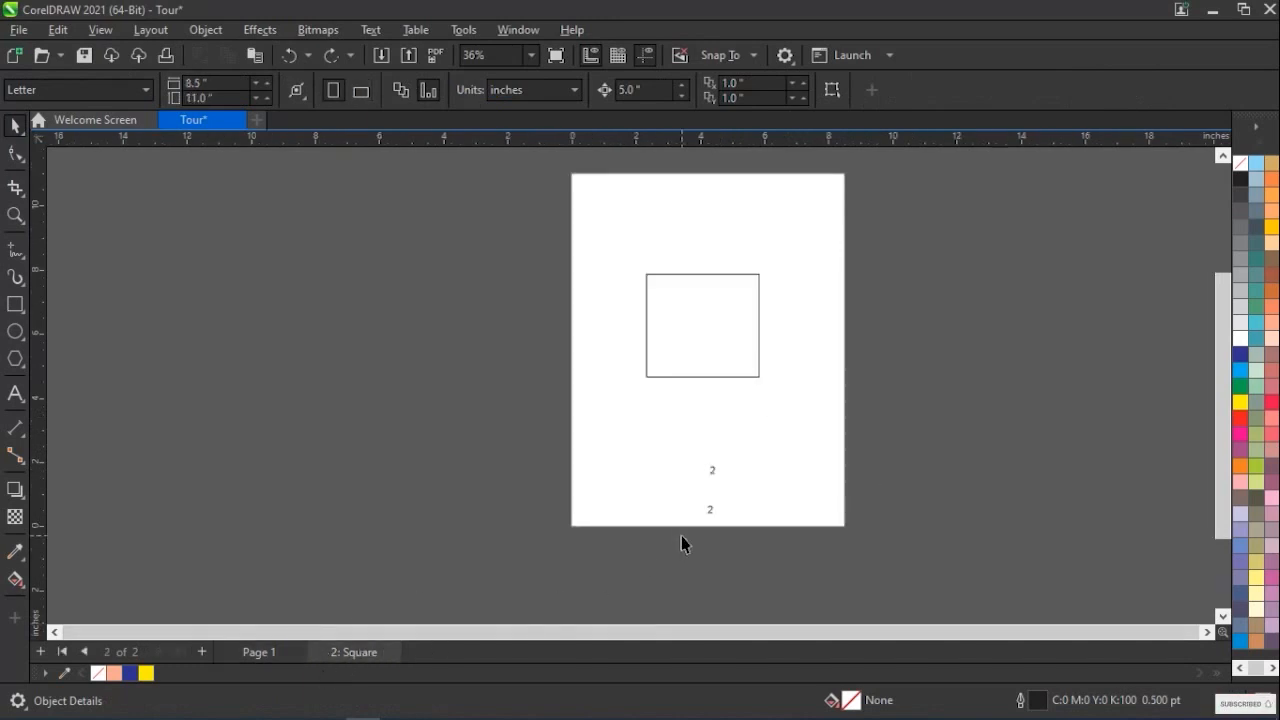
Delete the lower duplicate page number on the Square page and check Page 1
left_click(711, 511)
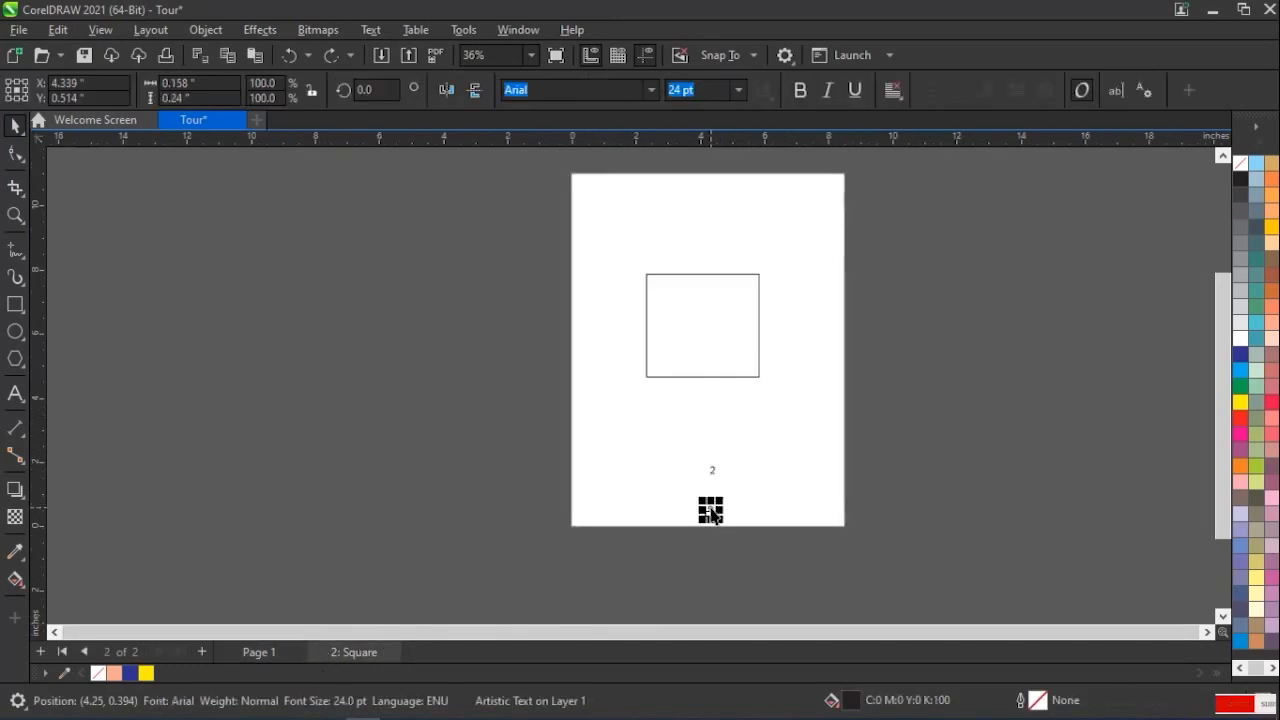
left_click(694, 523)
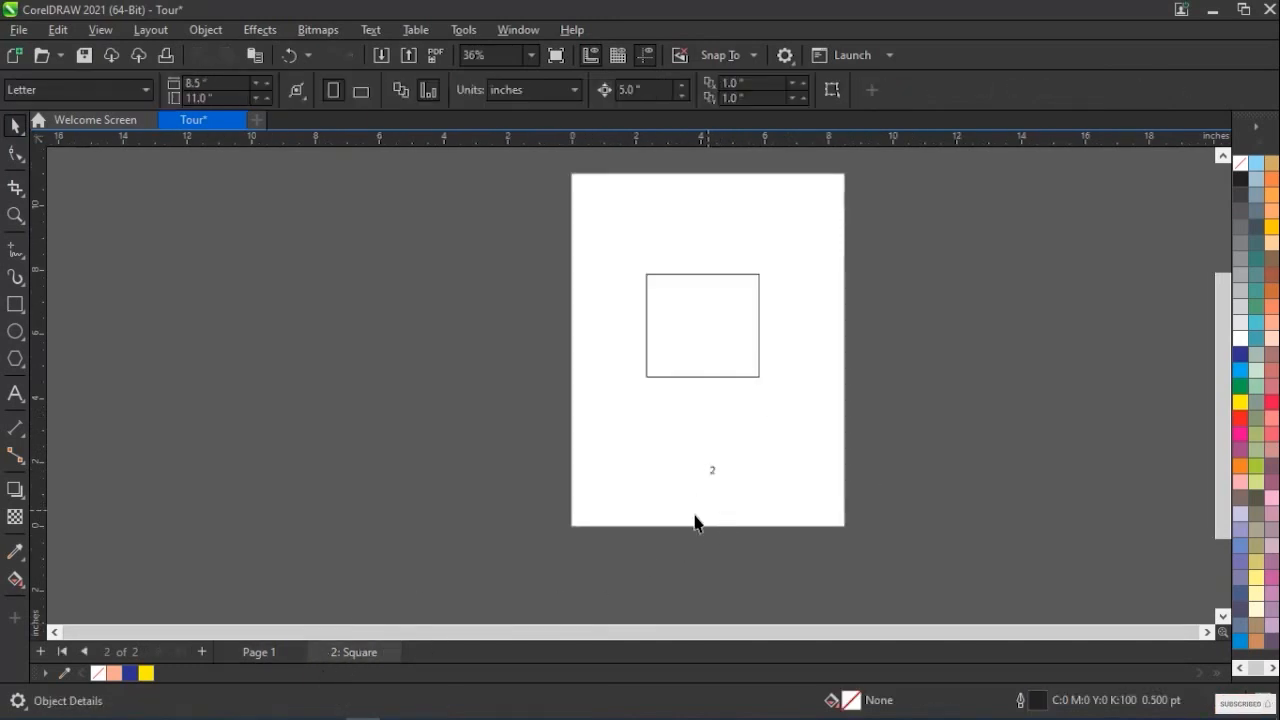
left_click(262, 652)
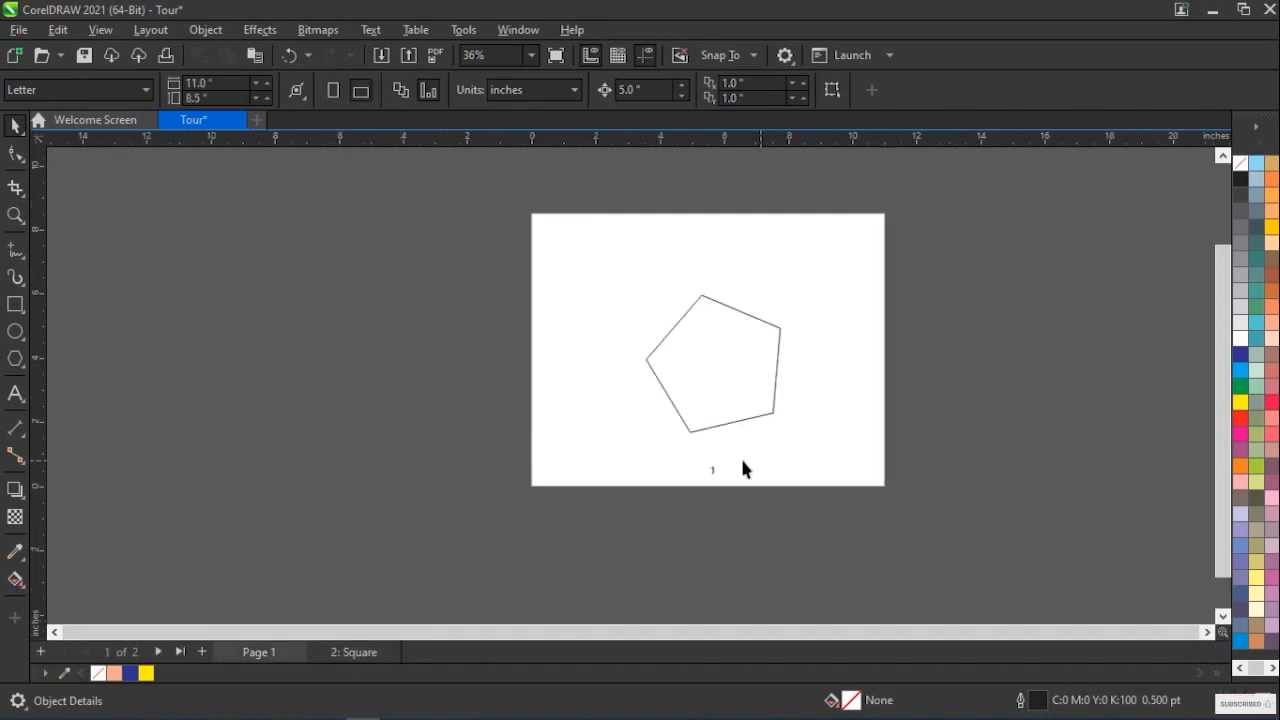
Add two new pages, Page 3 and Page 4, after the Square page
left_click(354, 652)
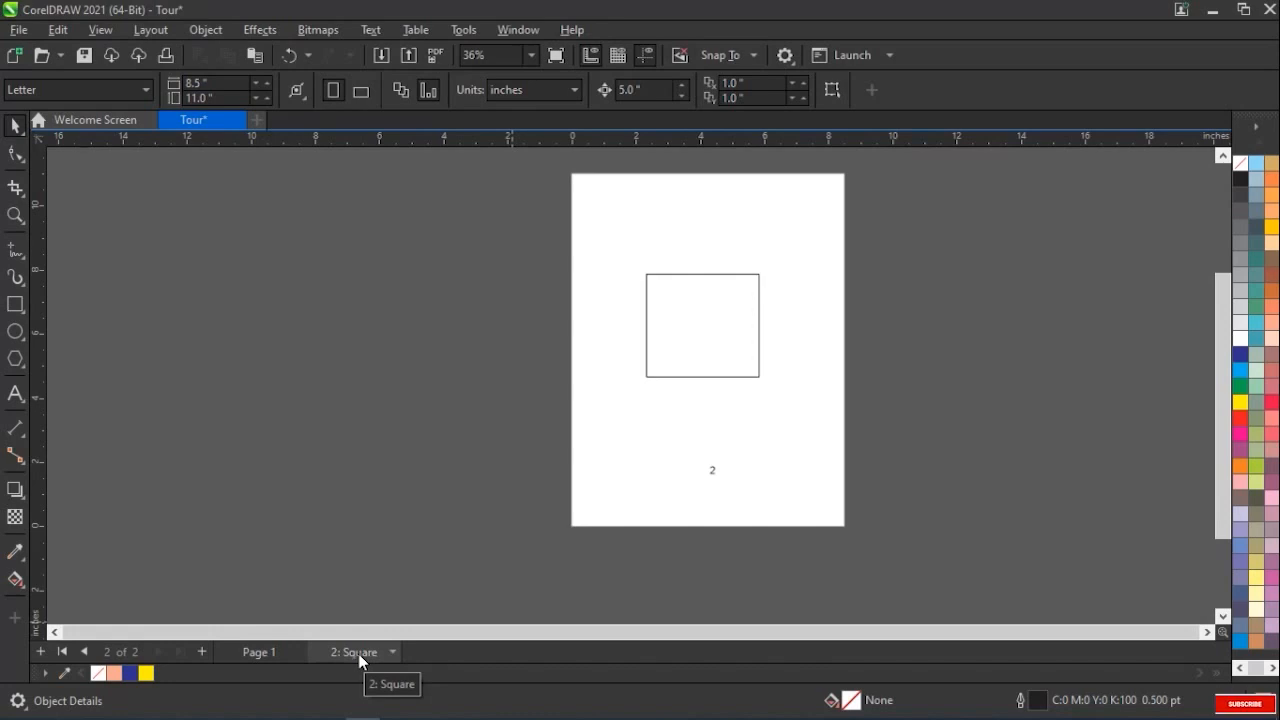
left_click(203, 651)
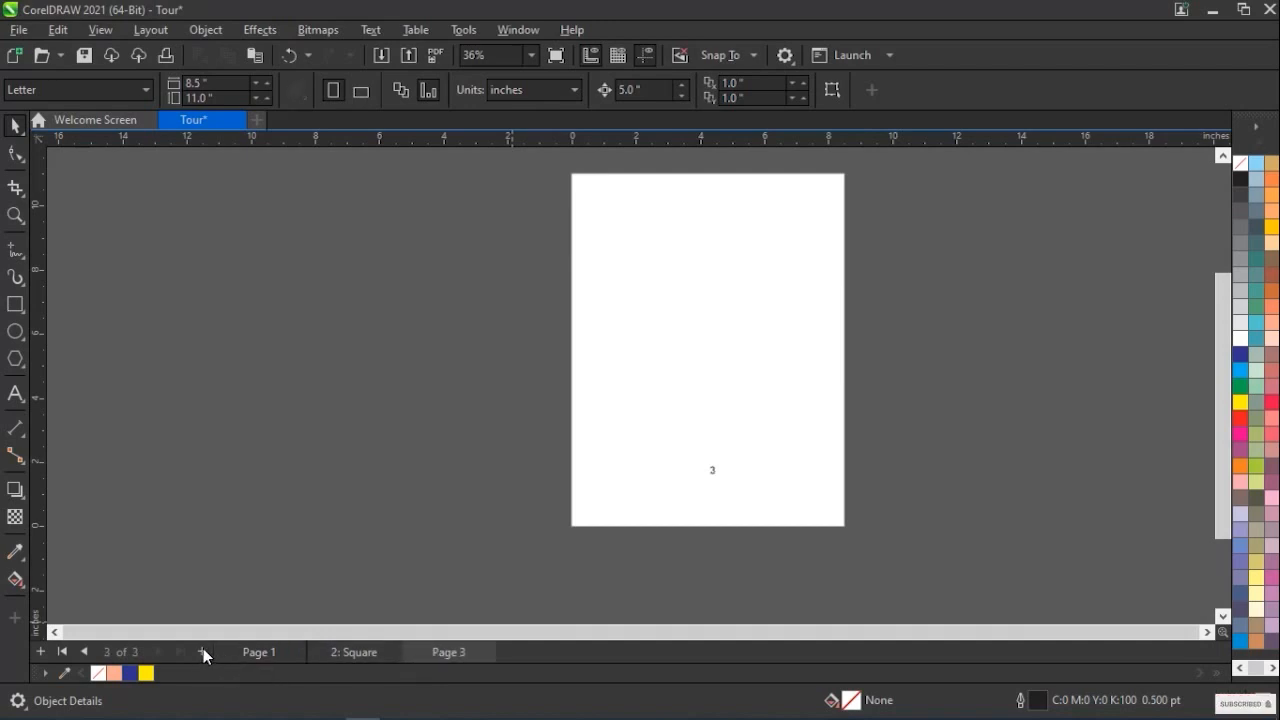
left_click(203, 651)
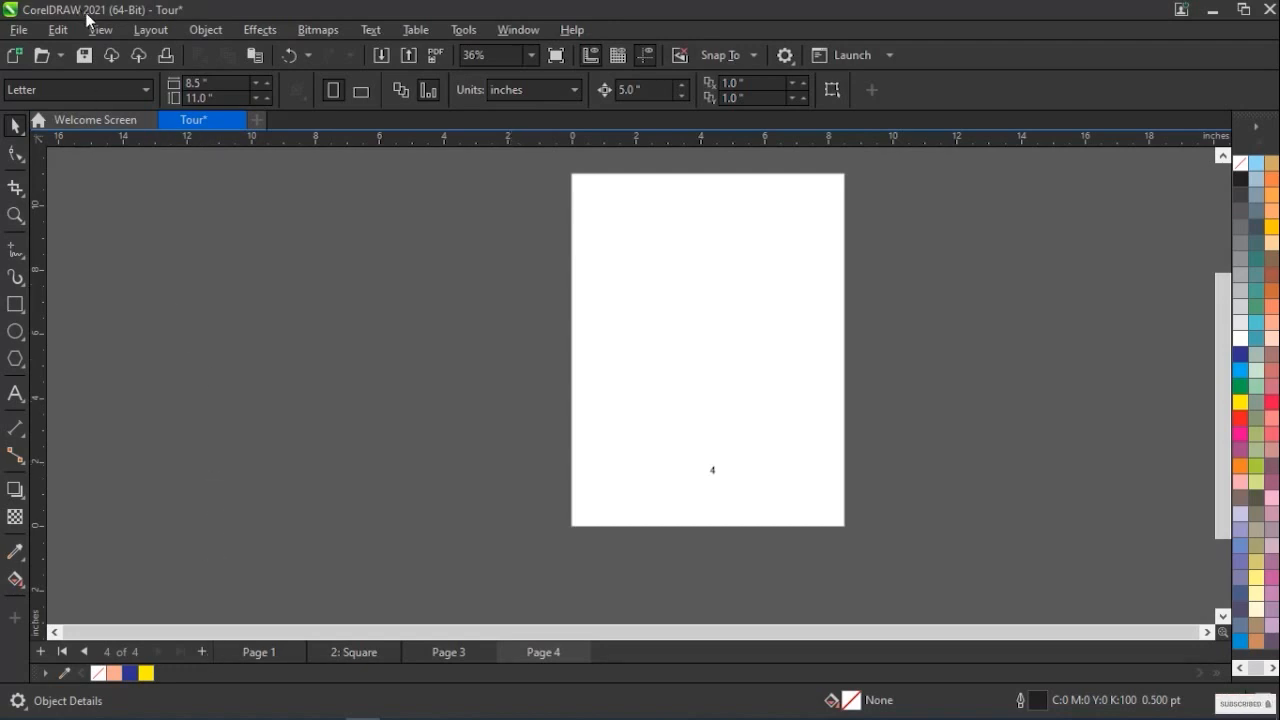
Set the page number style to A, B, C, D, E... and review the numbering on all four pages
left_click(140, 37)
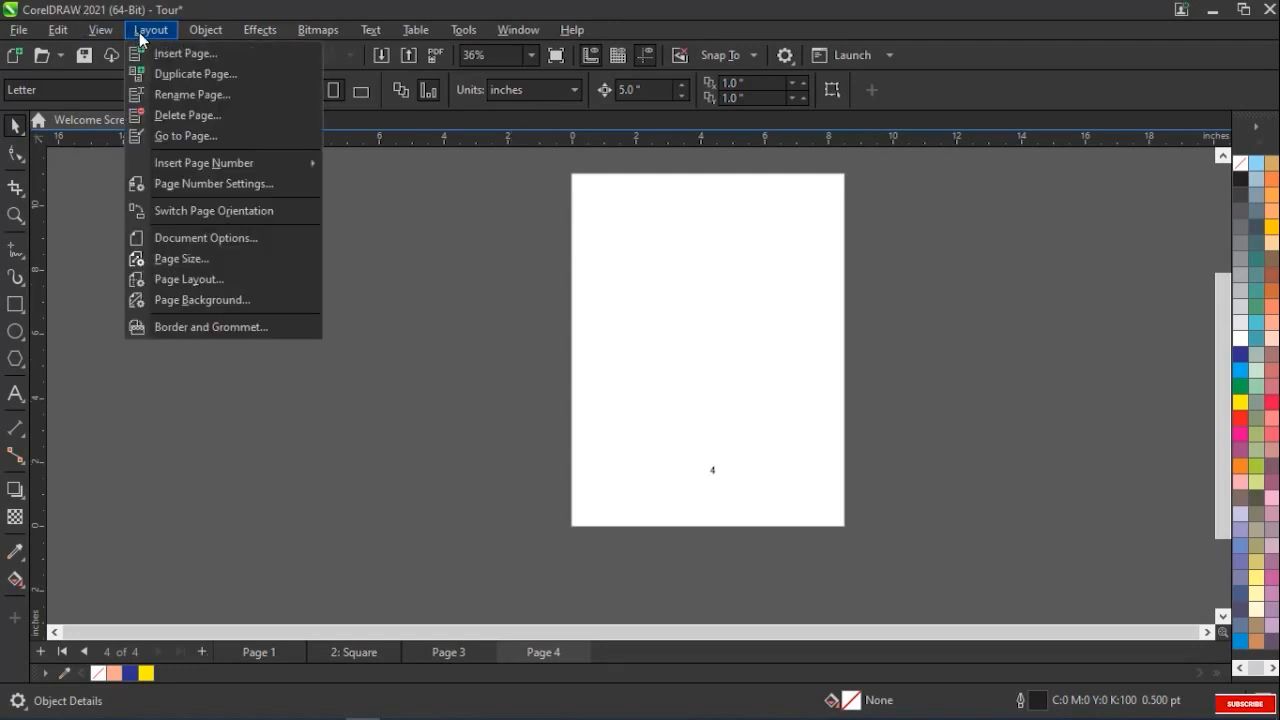
left_click(193, 184)
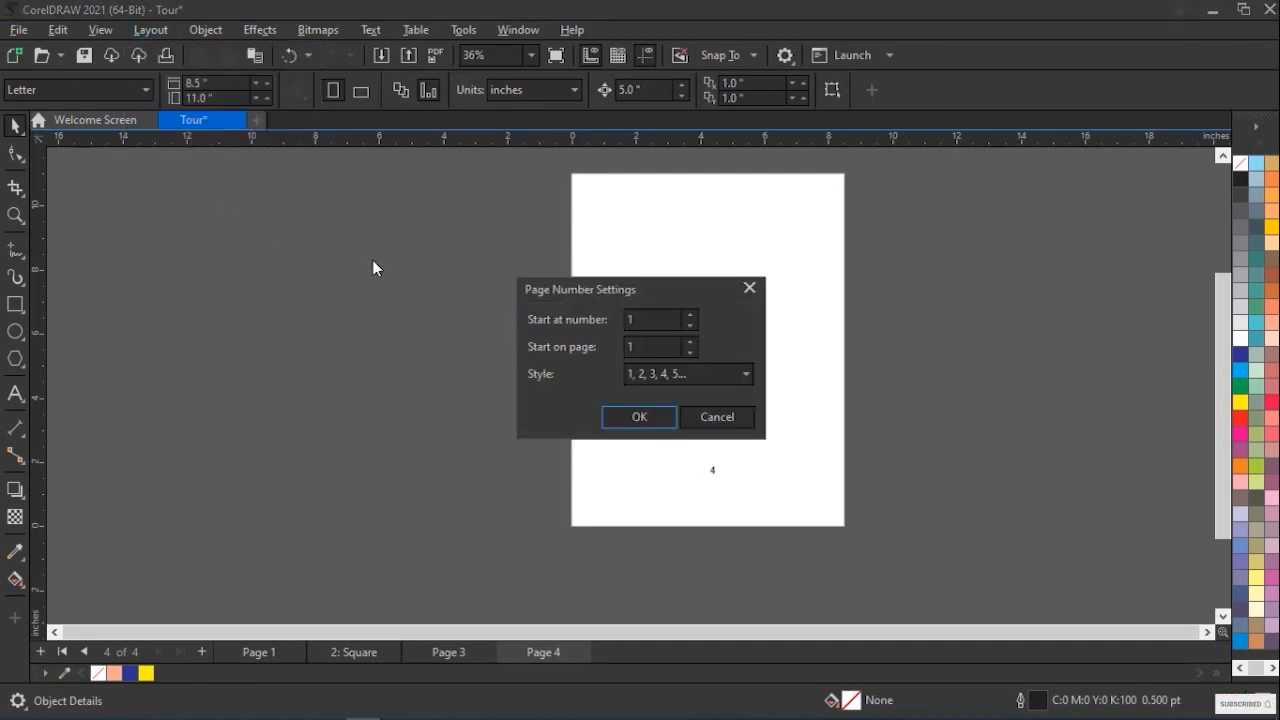
left_click(650, 320)
key("Tab")
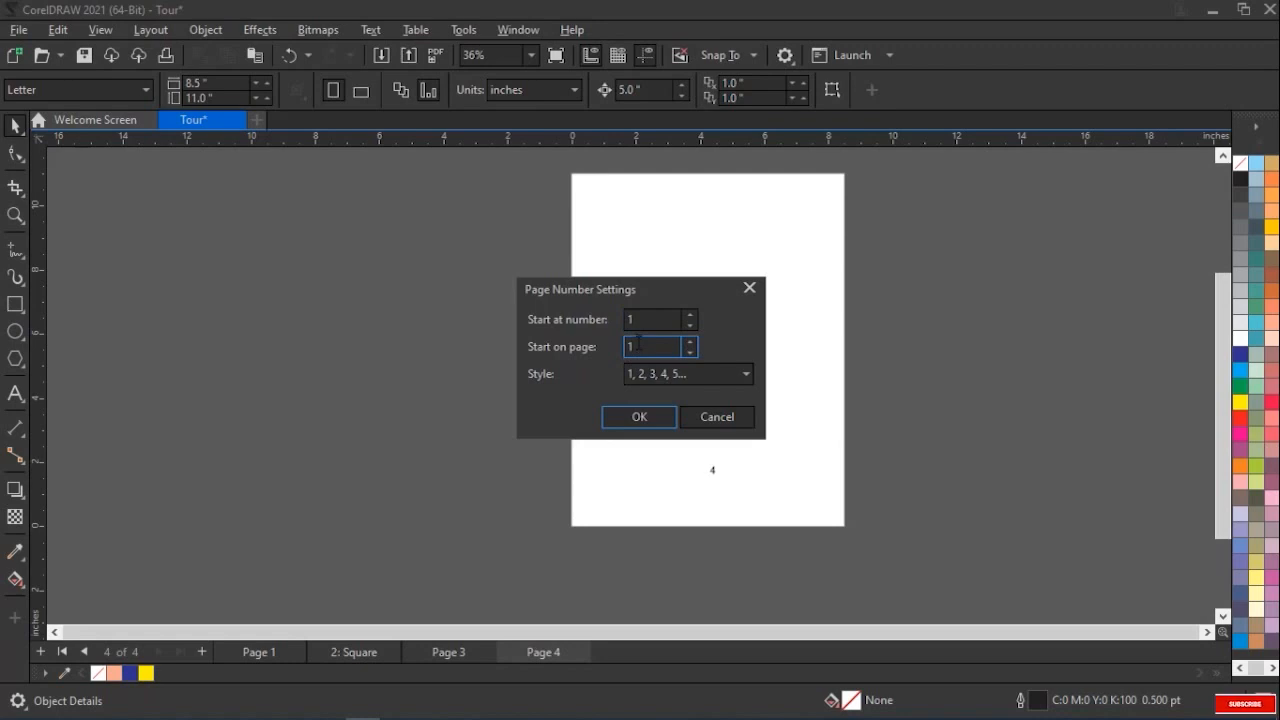
left_click(636, 374)
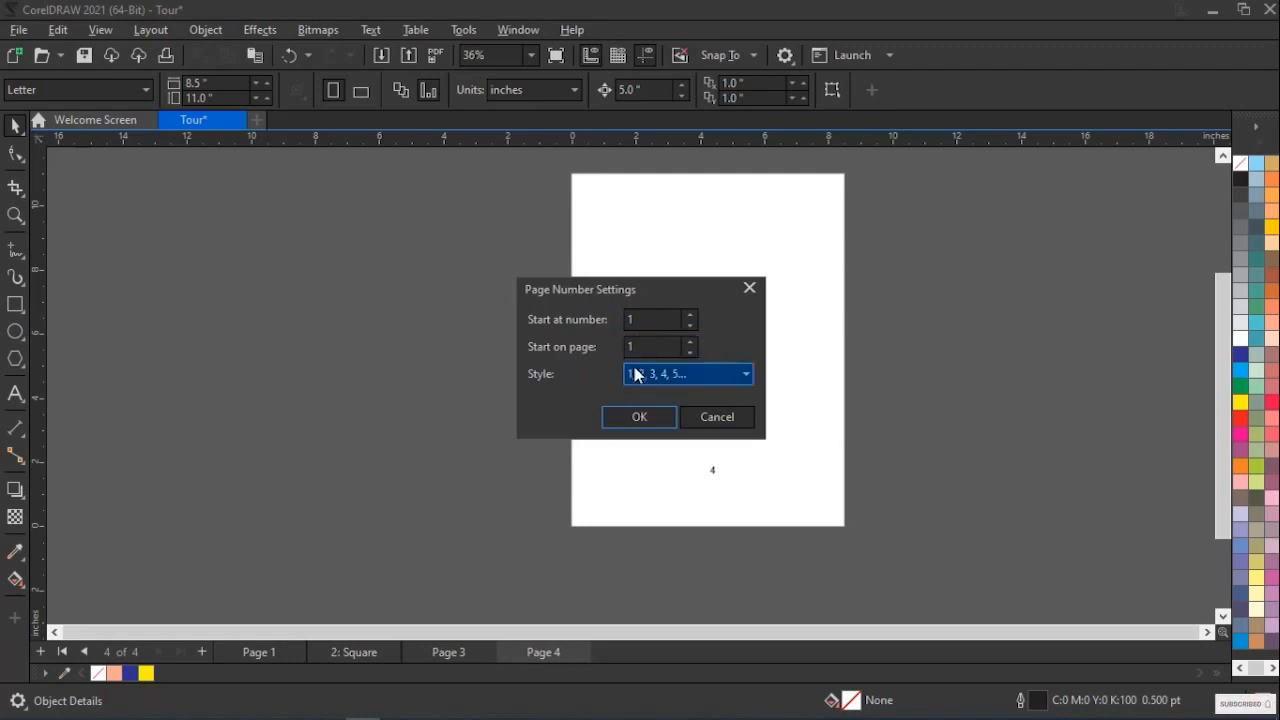
left_click(636, 374)
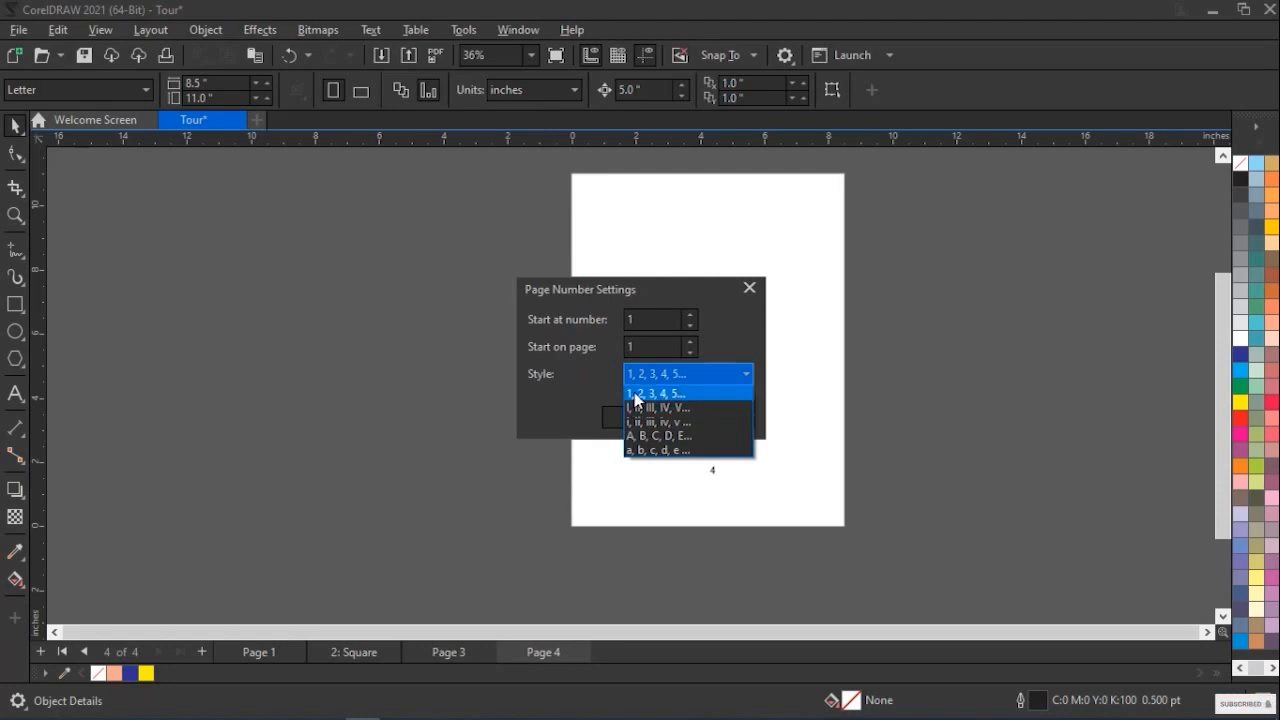
left_click(649, 444)
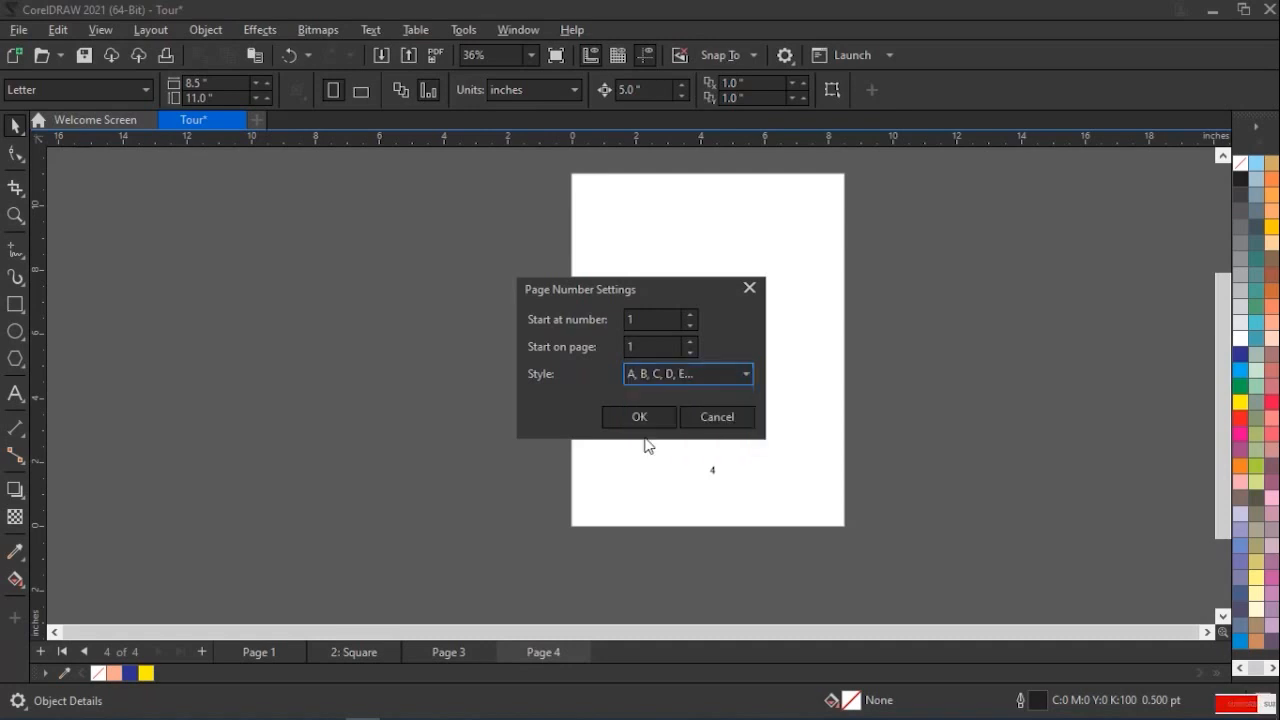
left_click(637, 418)
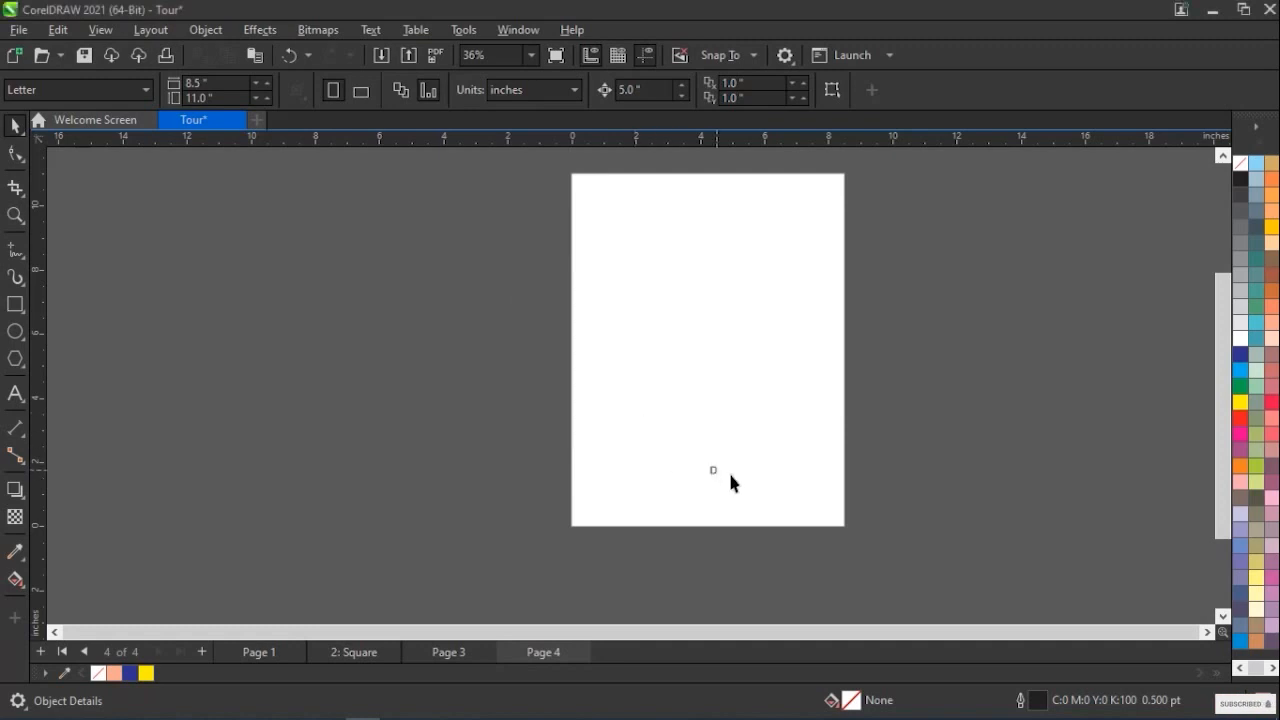
left_click(266, 652)
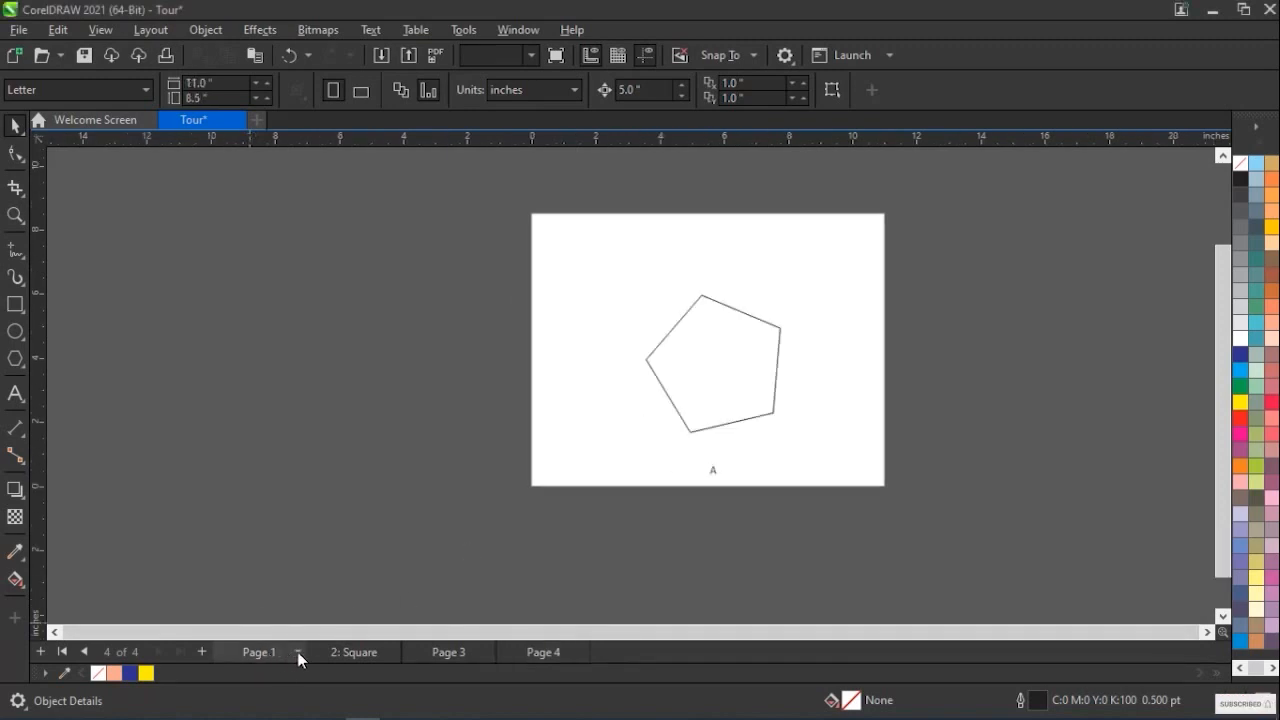
left_click(344, 653)
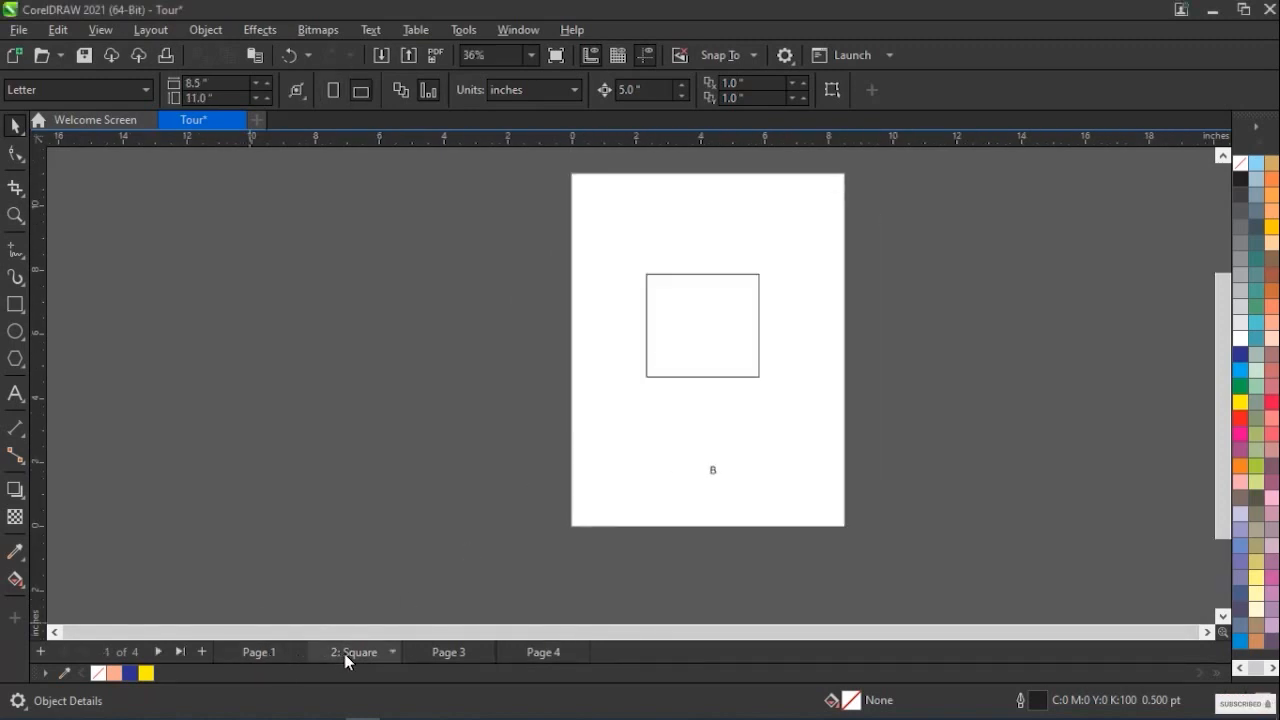
left_click(455, 655)
left_click(551, 652)
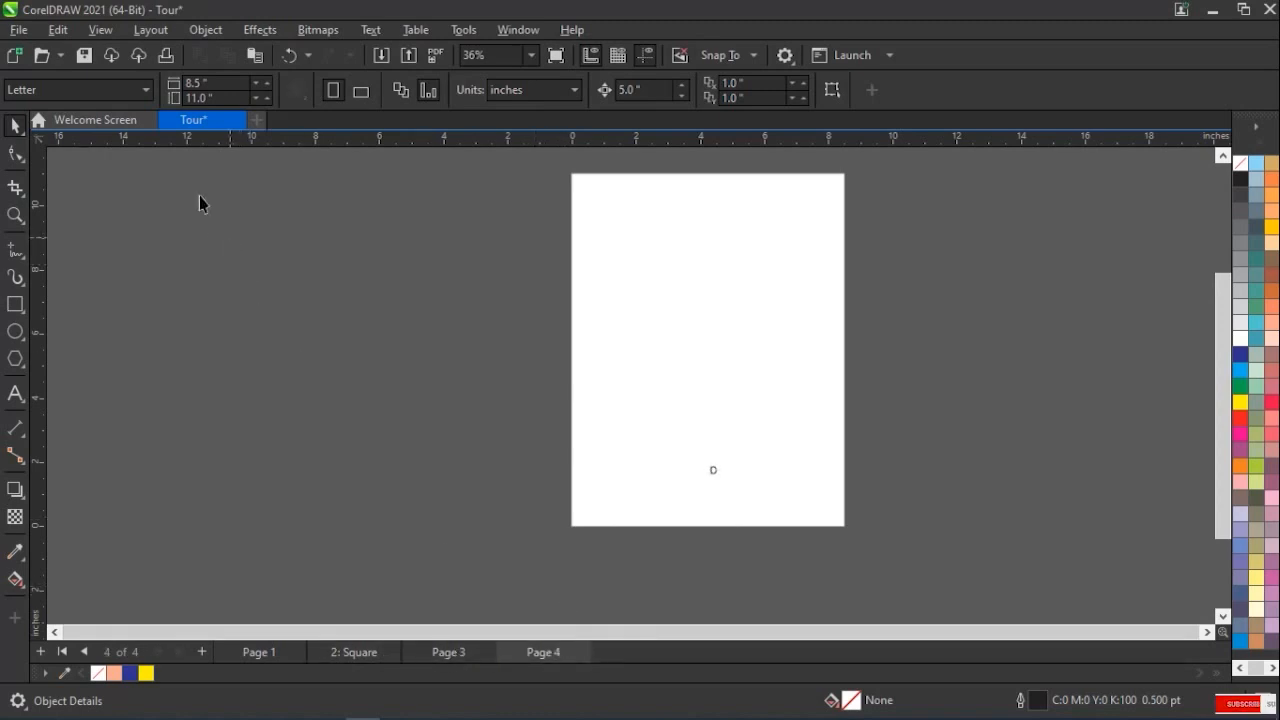
Switch the orientation of Page 4 to landscape and compare it with the other pages
left_click(150, 27)
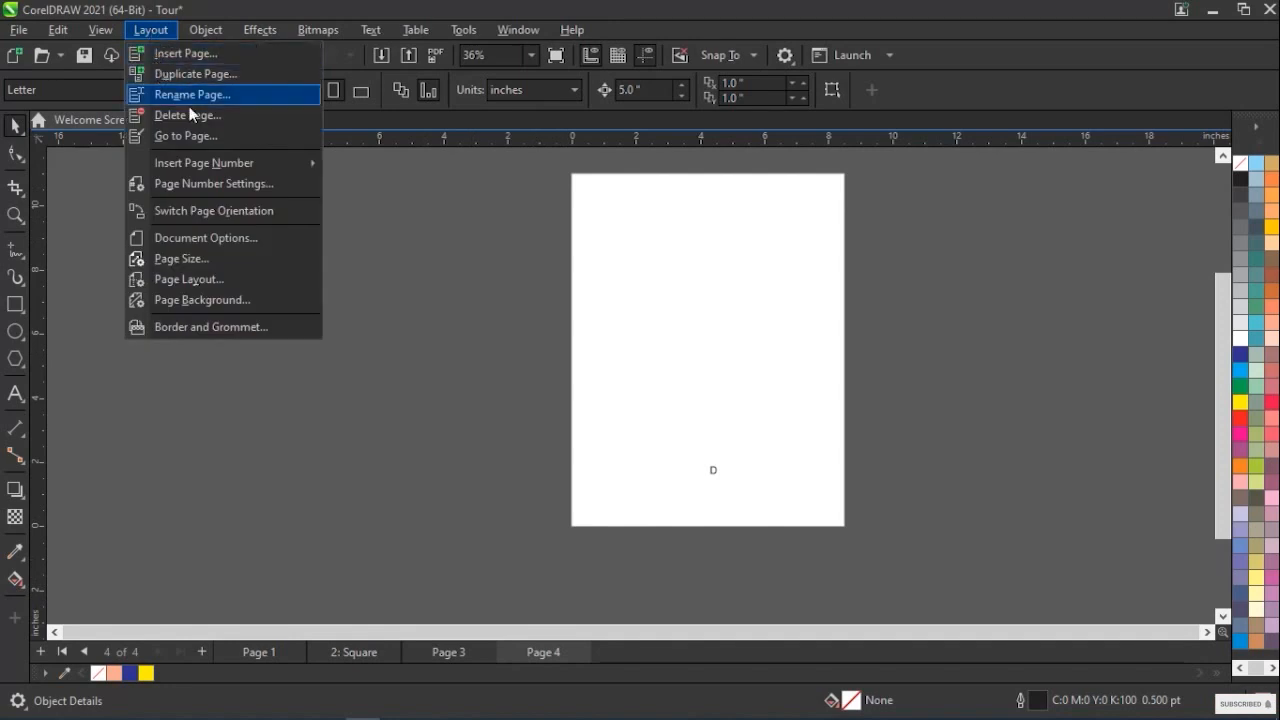
left_click(204, 211)
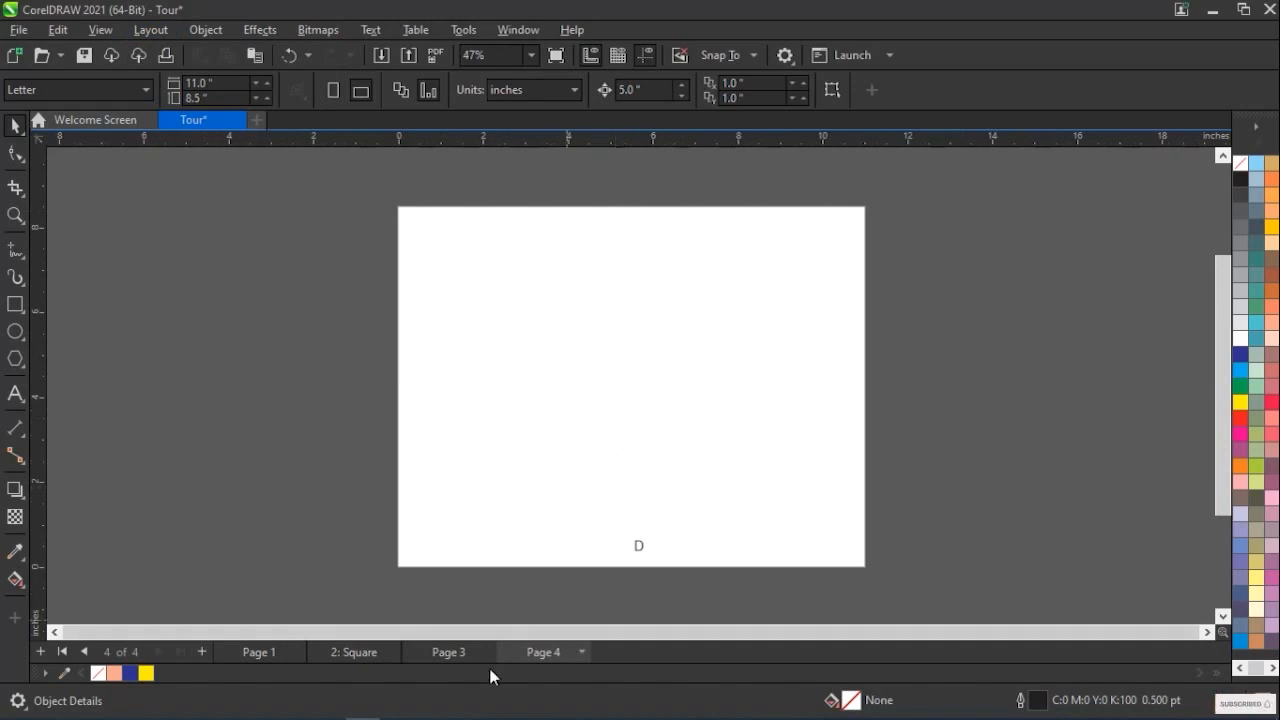
left_click(449, 652)
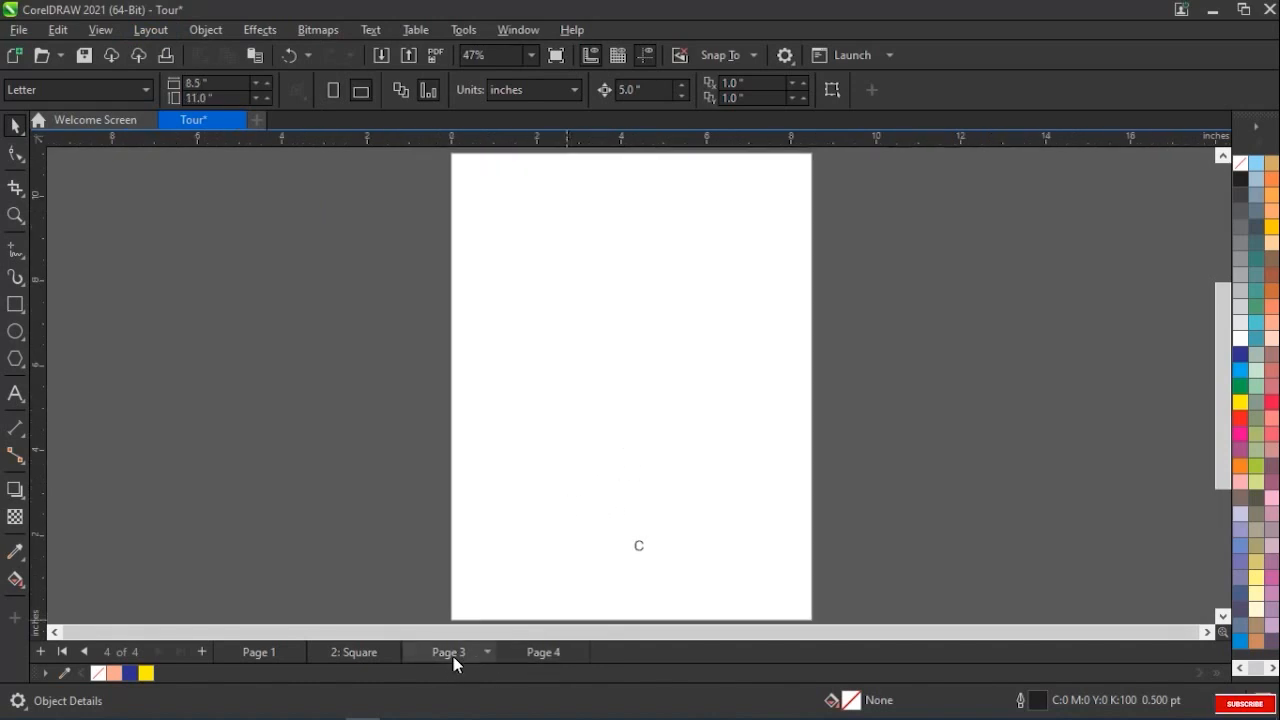
left_click(543, 653)
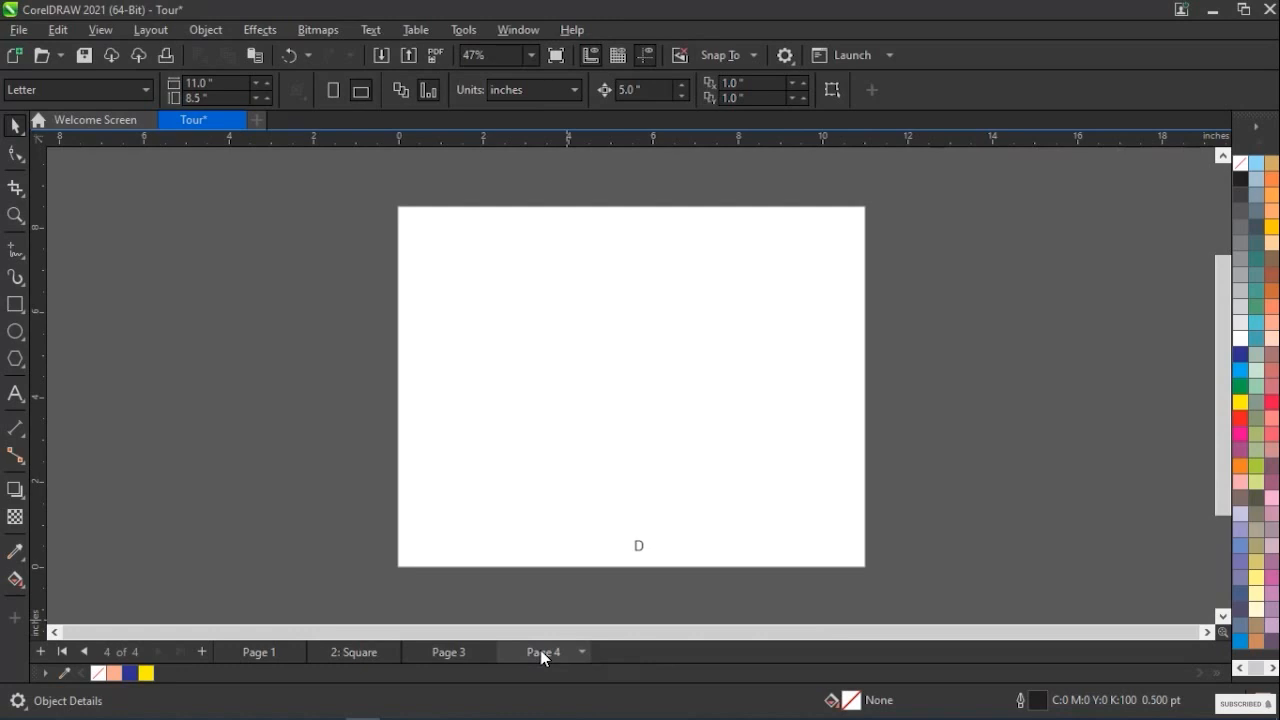
left_click(455, 652)
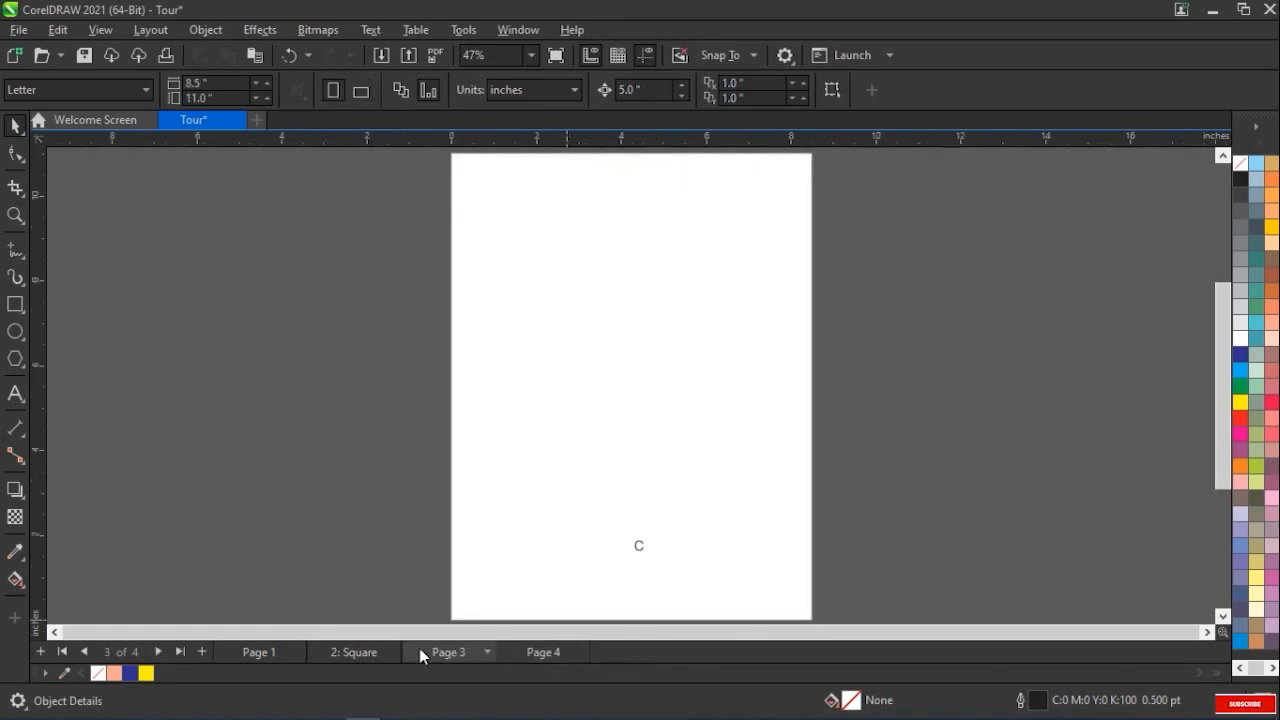
left_click(360, 652)
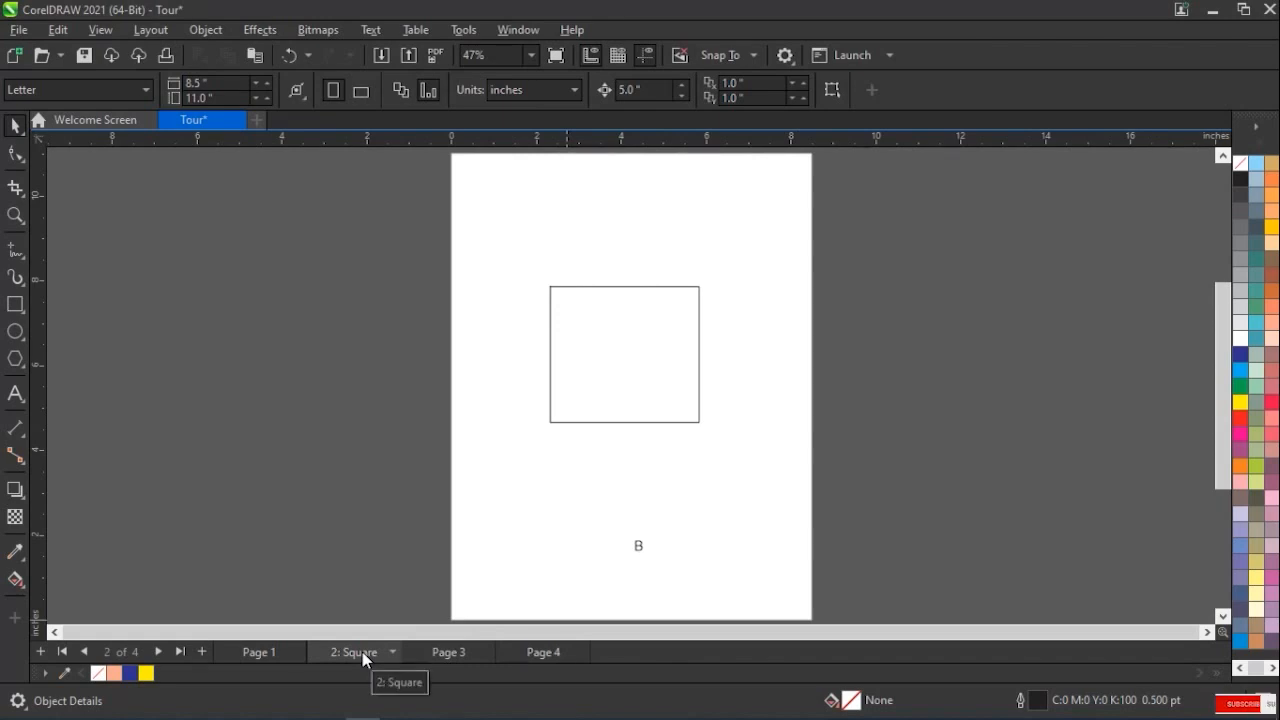
left_click(274, 655)
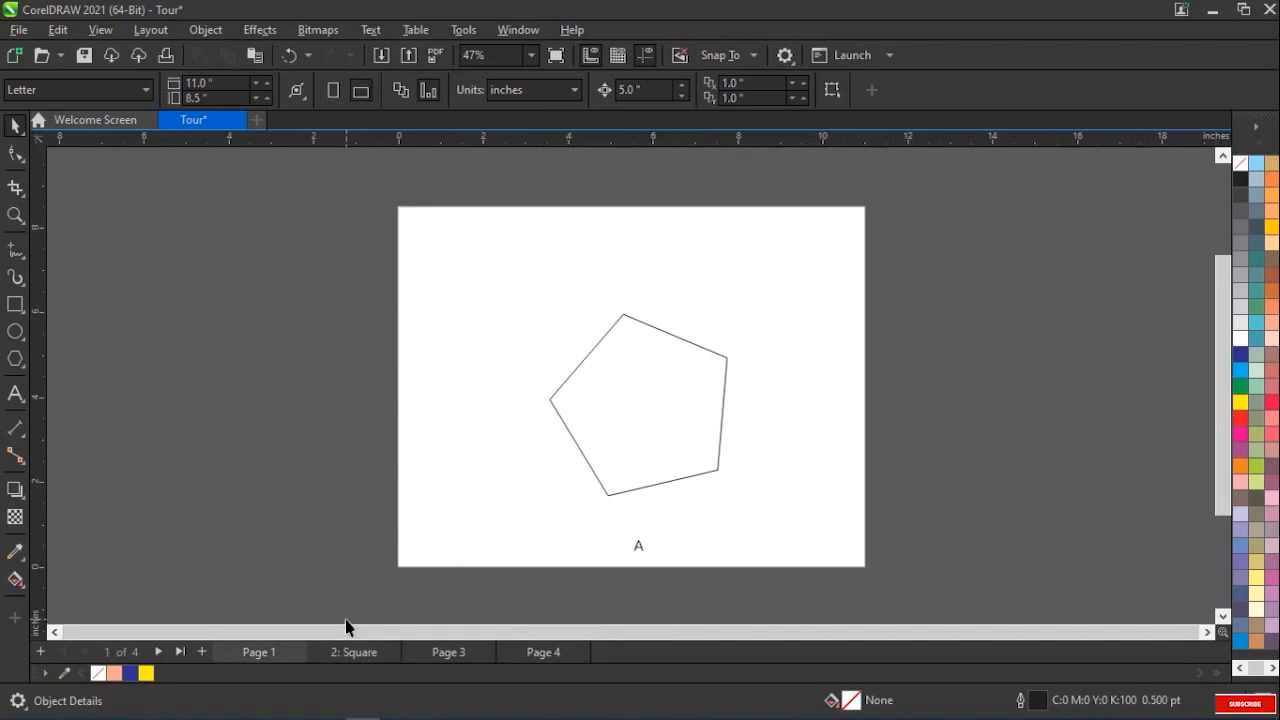
Review the view modes in the general document options and set the page view to multipage
left_click(144, 36)
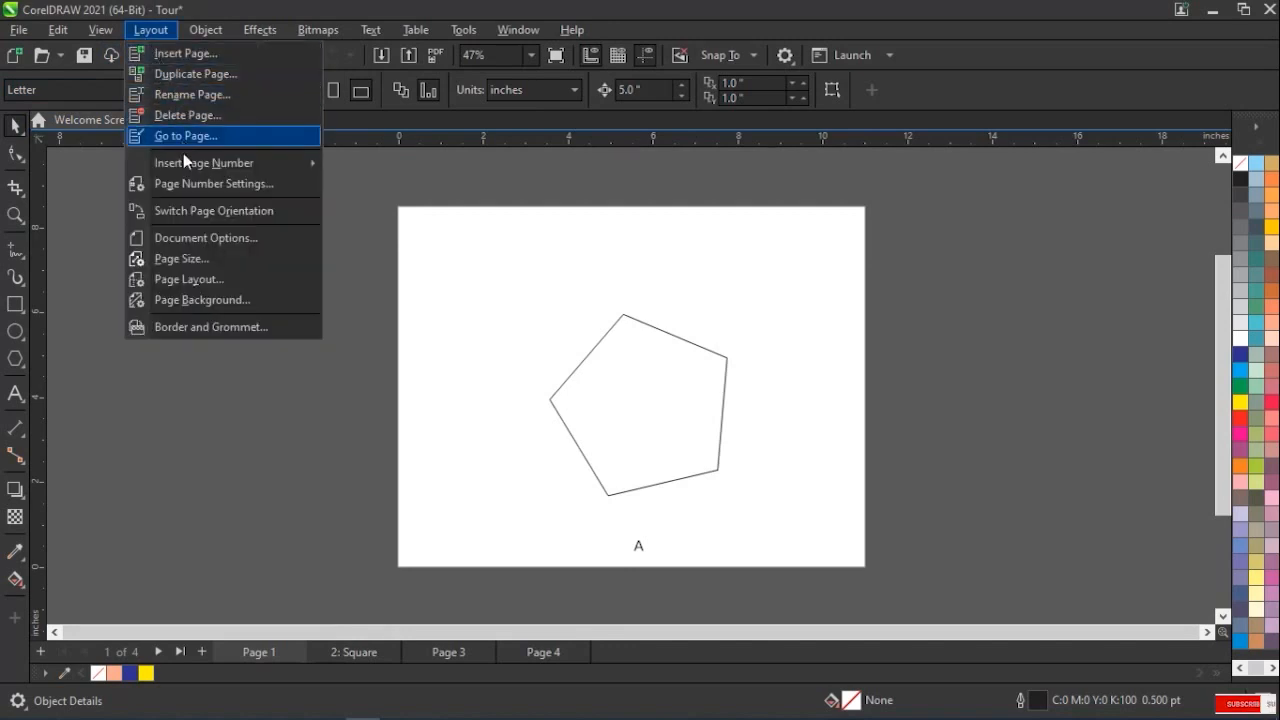
left_click(193, 244)
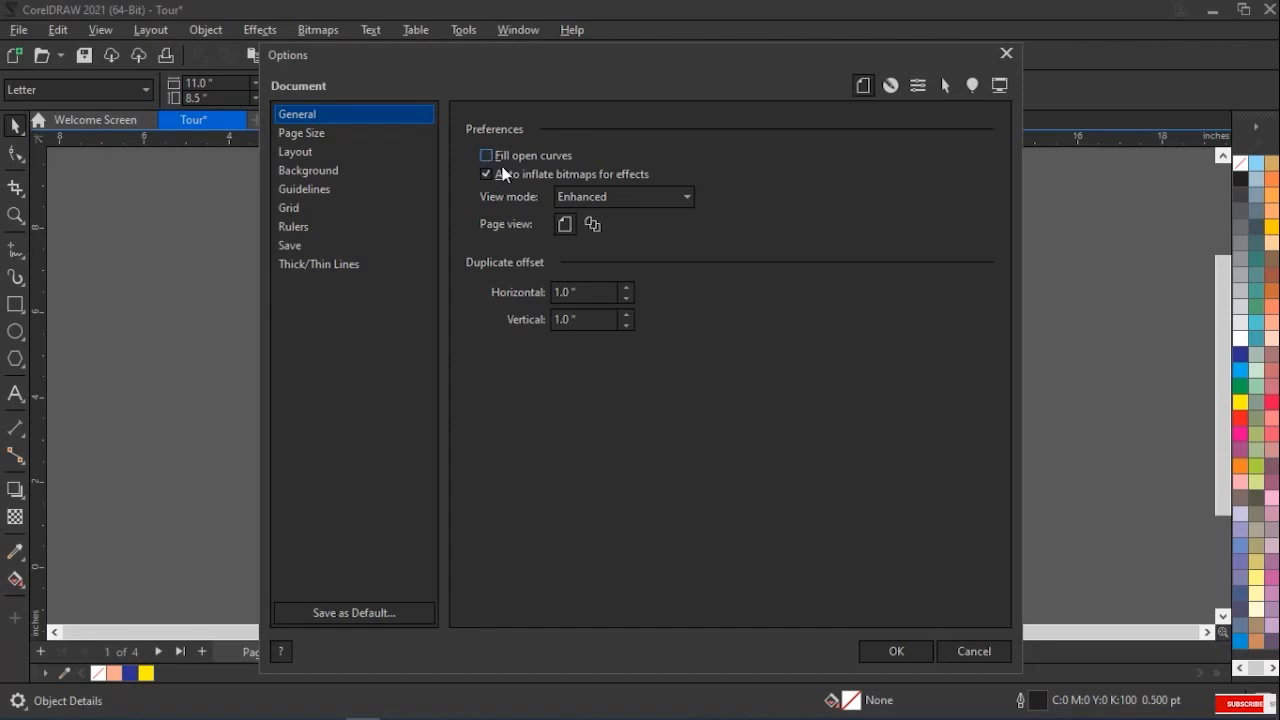
left_click(613, 202)
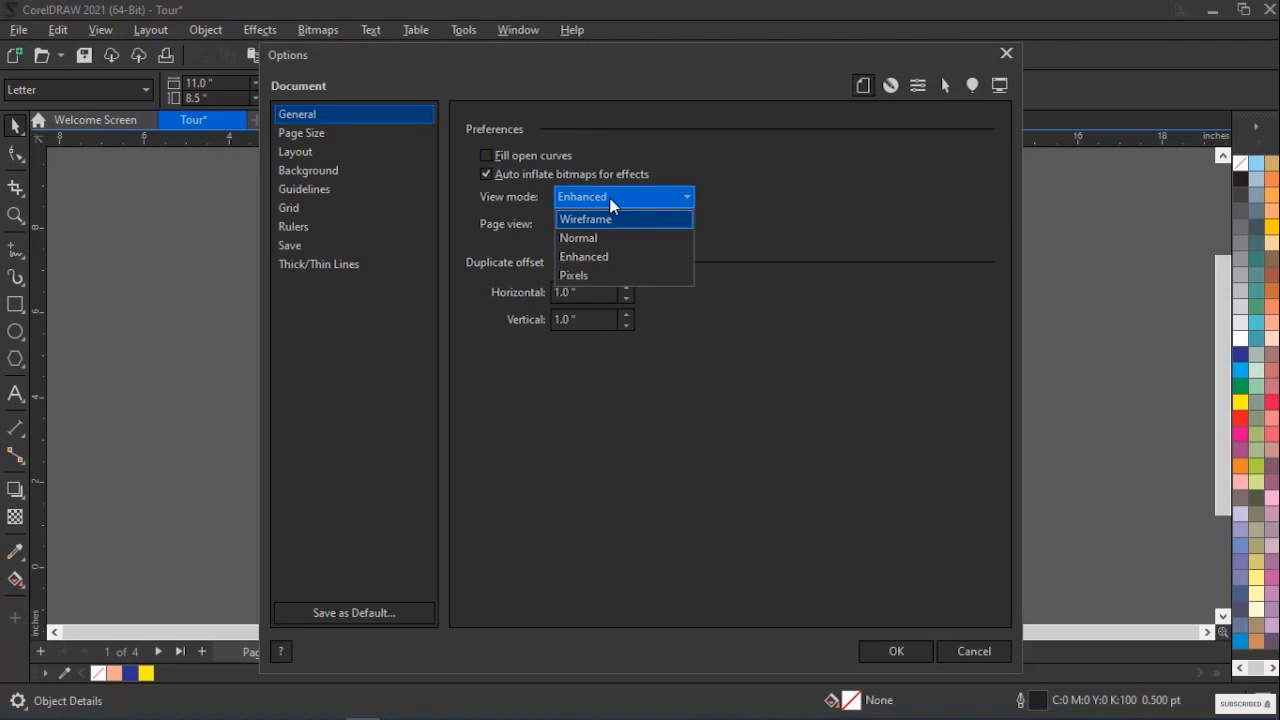
left_click(727, 187)
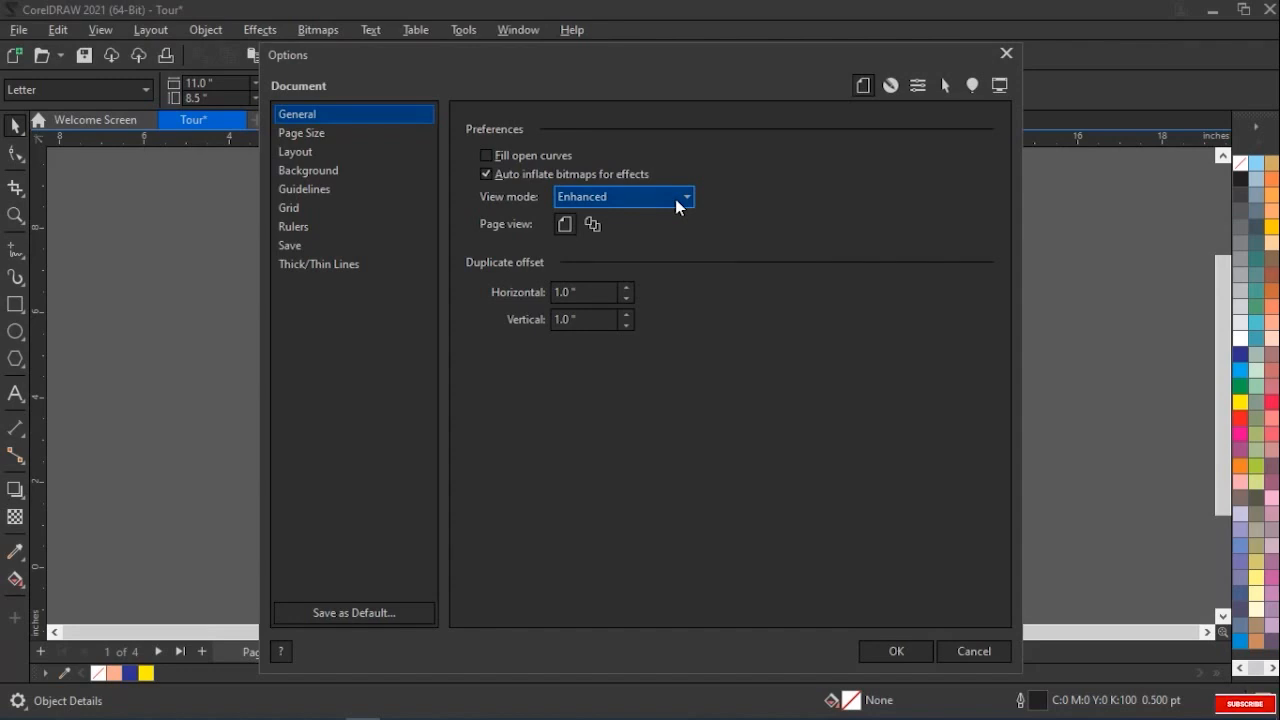
left_click(592, 224)
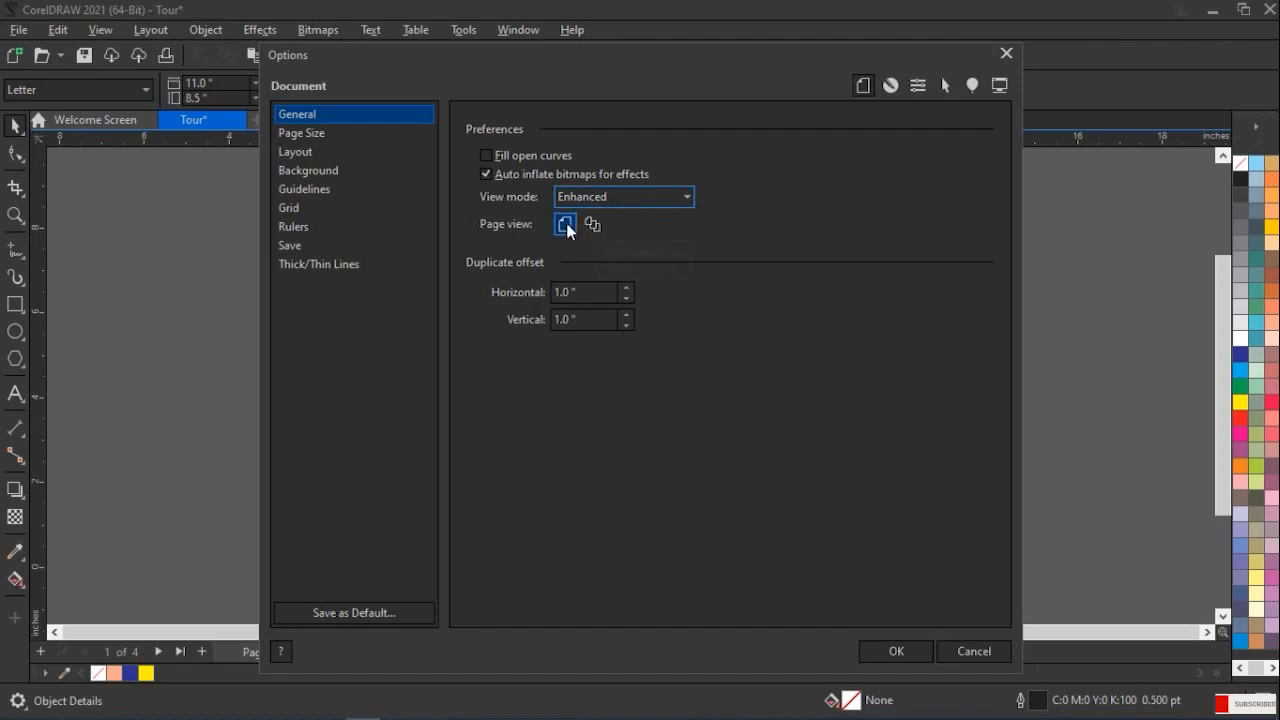
left_click(594, 227)
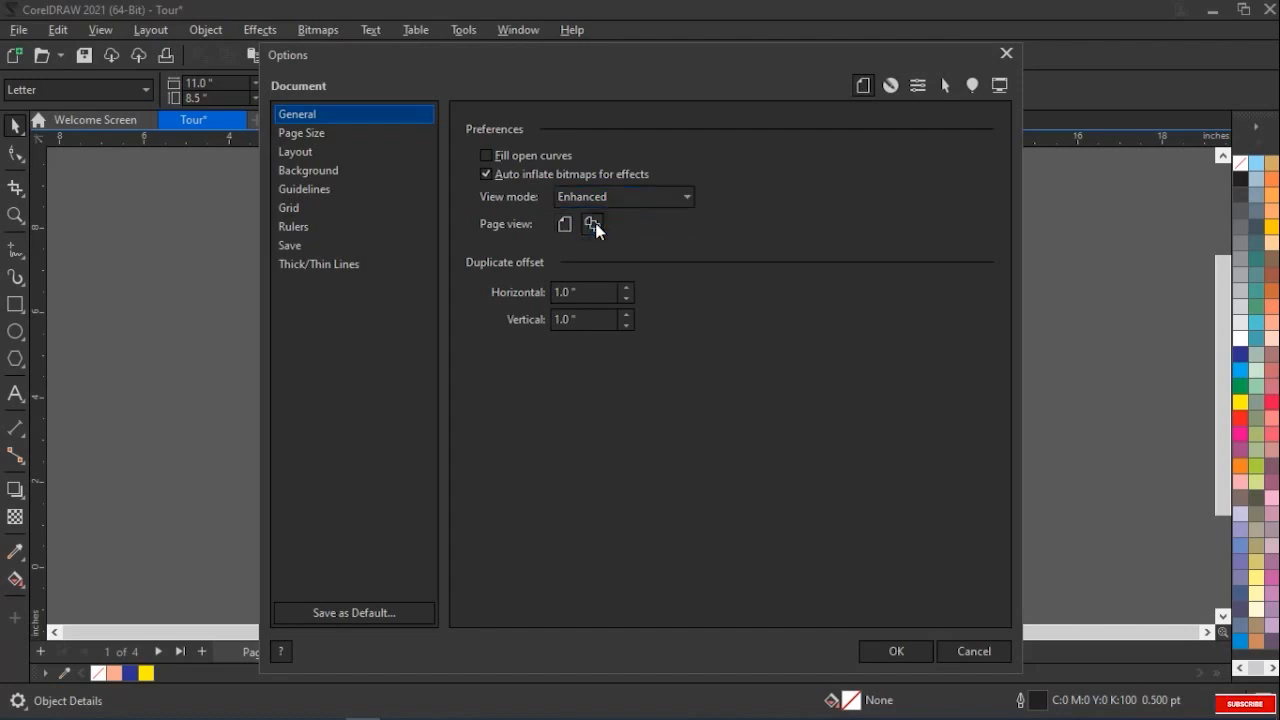
left_click_drag(643, 52, 795, 119)
left_click_drag(850, 208, 715, 52)
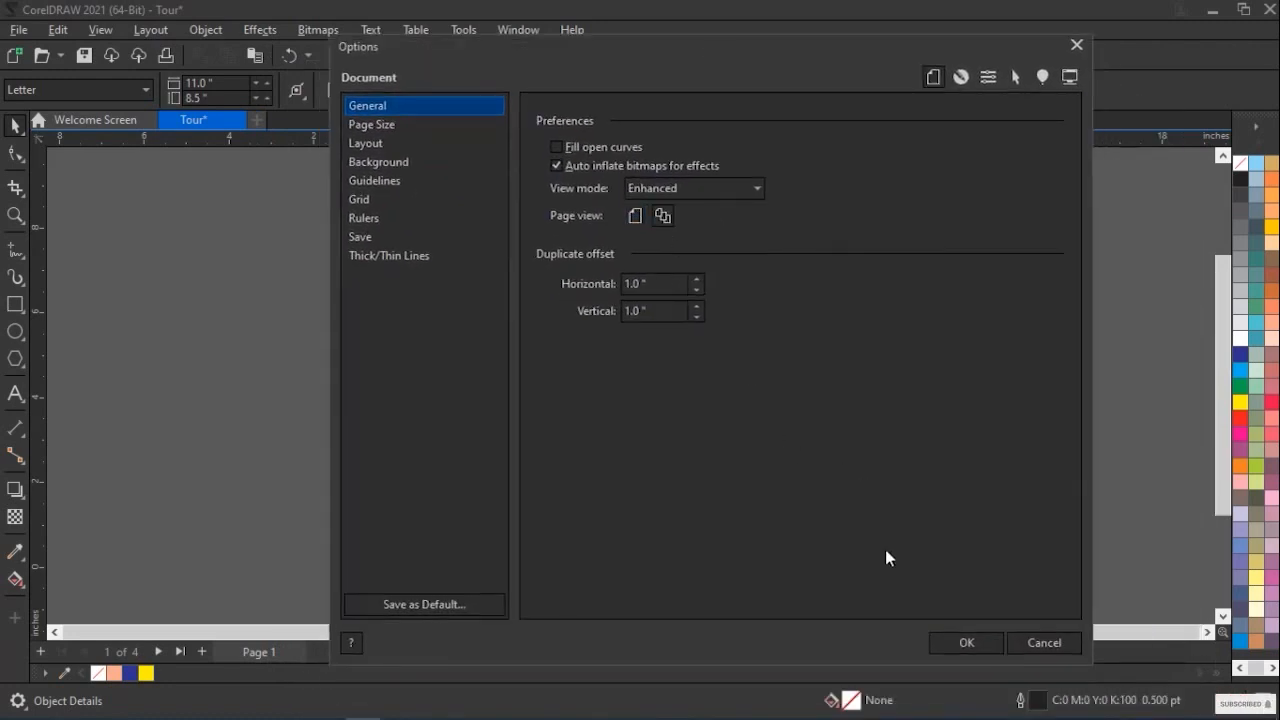
left_click(961, 645)
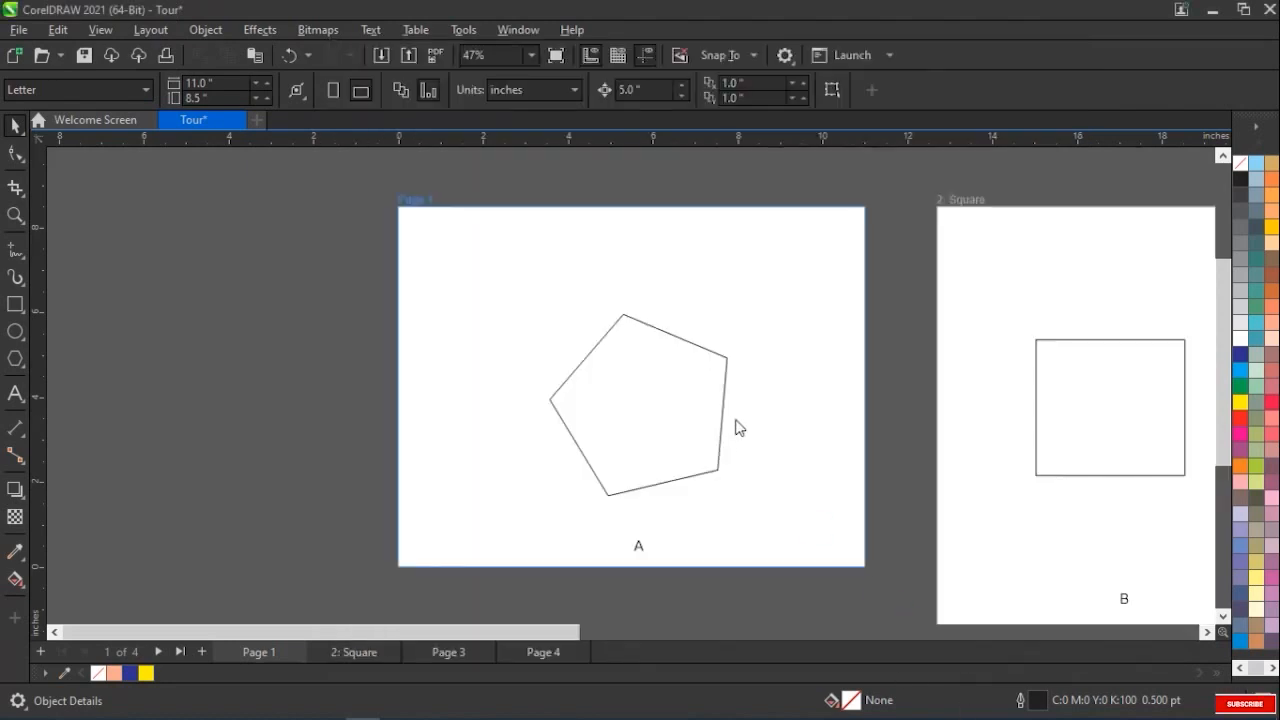
Examine the pages side by side in multipage view, from Page 1 and Square through to Page 4
left_click(1063, 330)
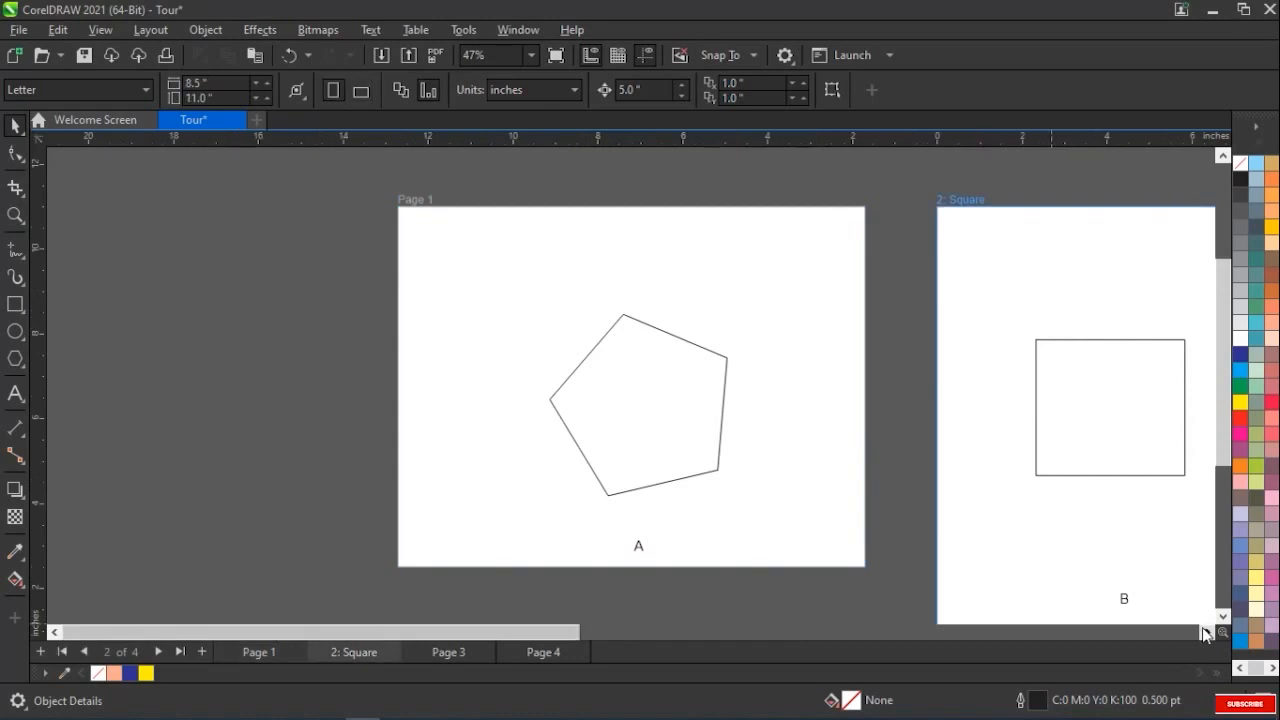
left_click(1204, 630)
left_click(1204, 630)
left_click(1204, 630)
left_click(1204, 630)
left_click(1204, 630)
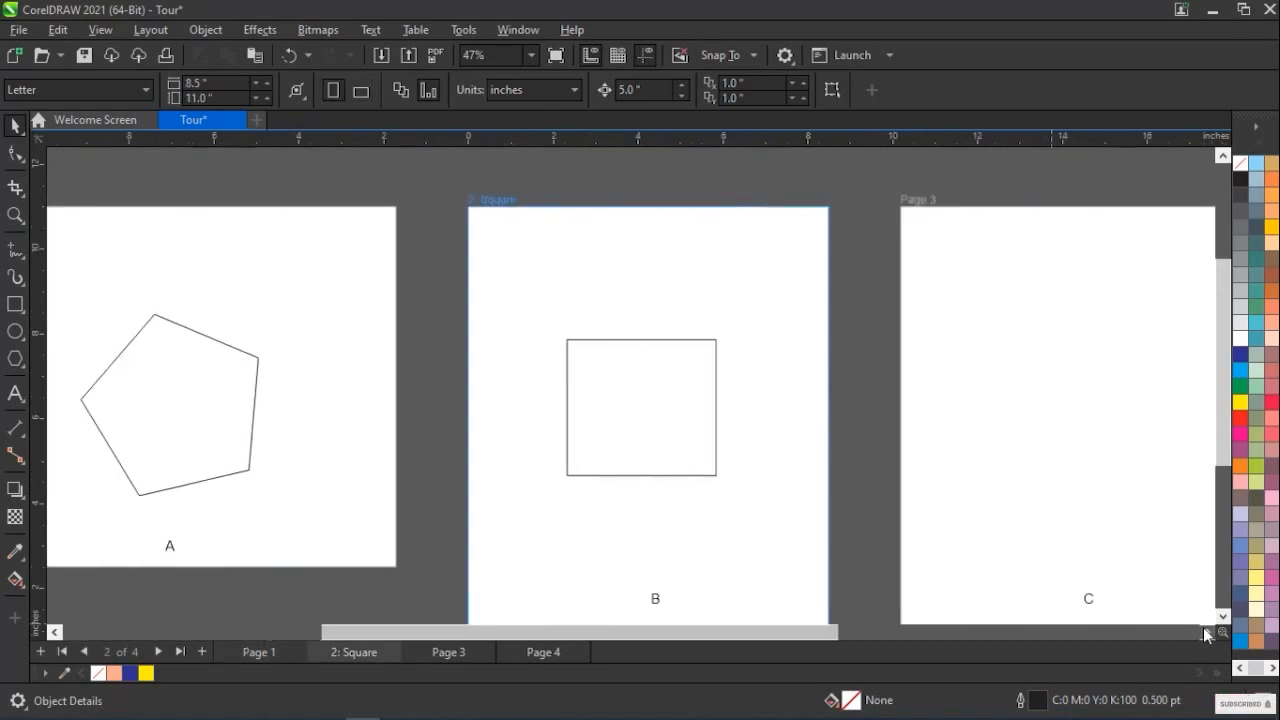
left_click(1204, 630)
left_click(1204, 630)
left_click(1204, 630)
left_click(1204, 630)
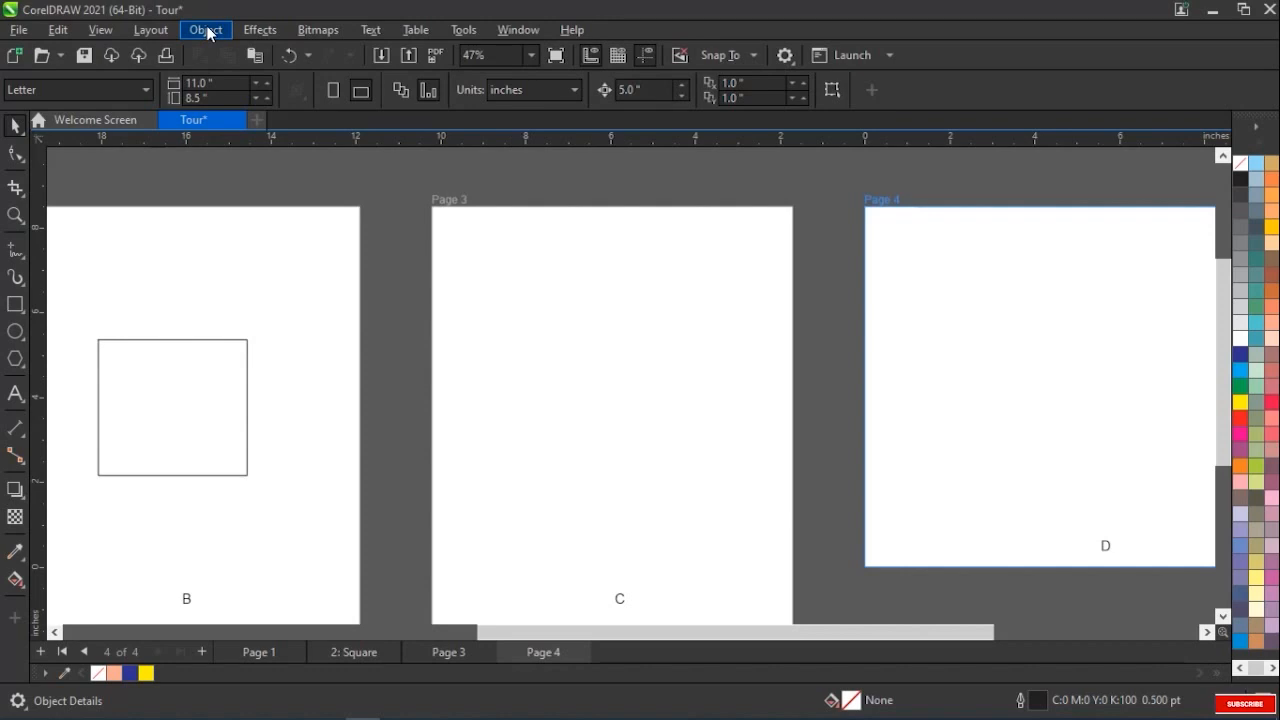
Review the duplicate offset fields in the document options and return the page view to single page
left_click(151, 30)
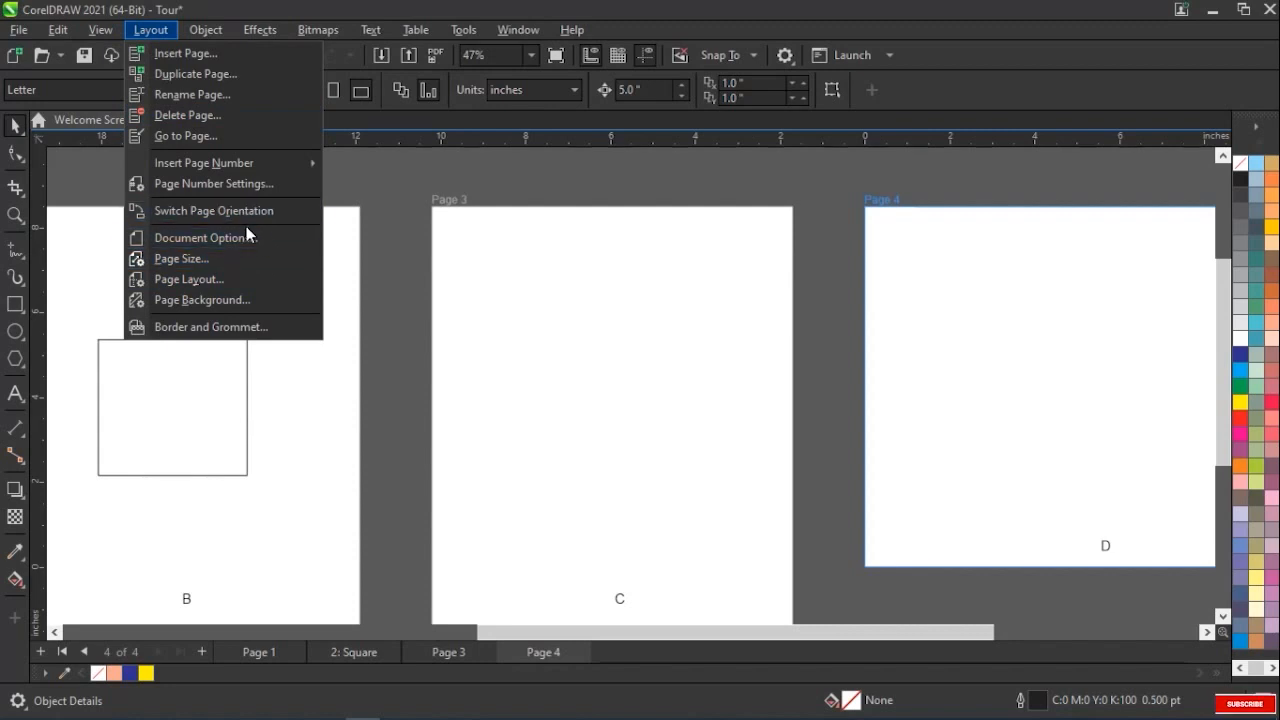
left_click(246, 241)
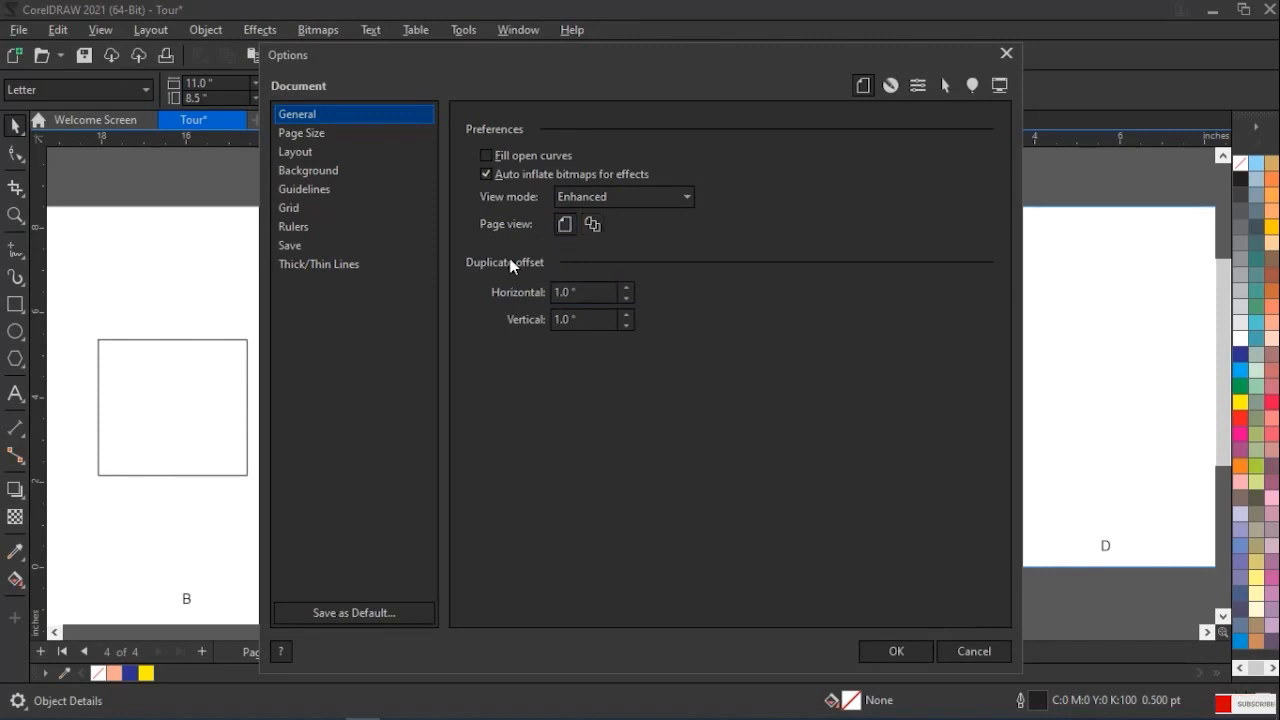
left_click(560, 291)
left_click(589, 319)
left_click(868, 651)
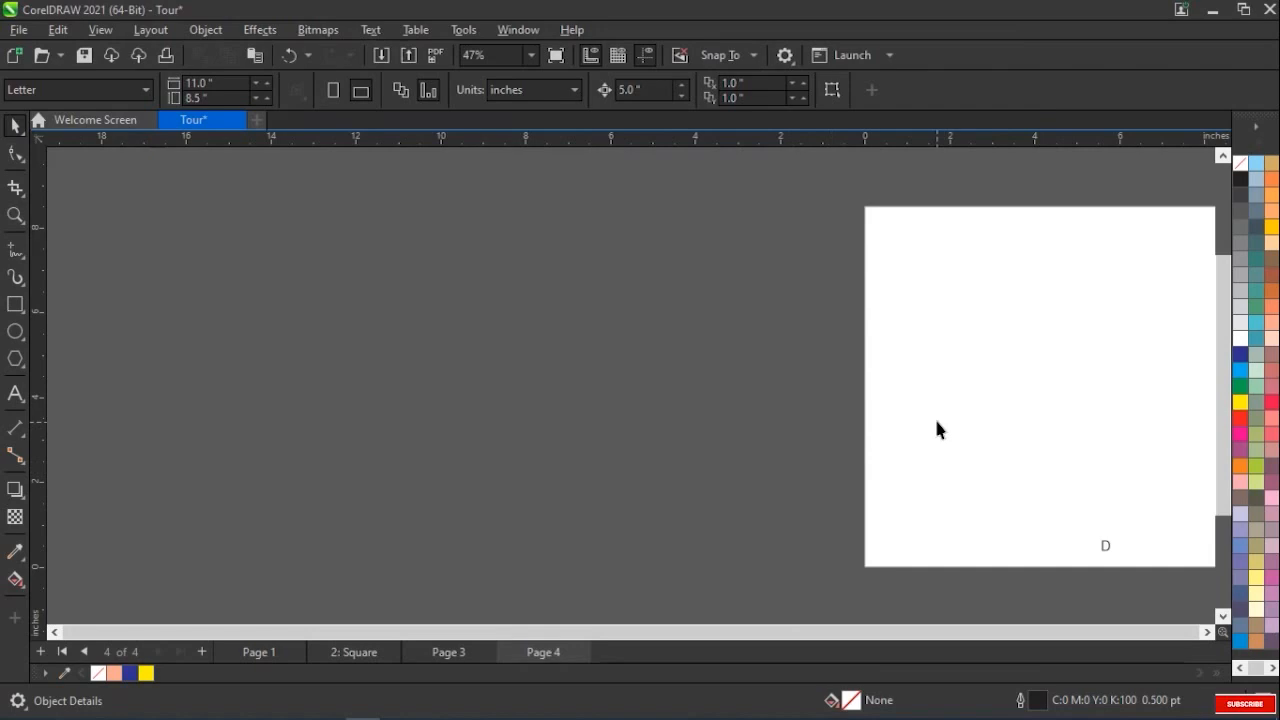
Check Page 3, Page 4, the Square page and Page 1 one at a time in single page view
left_click(463, 652)
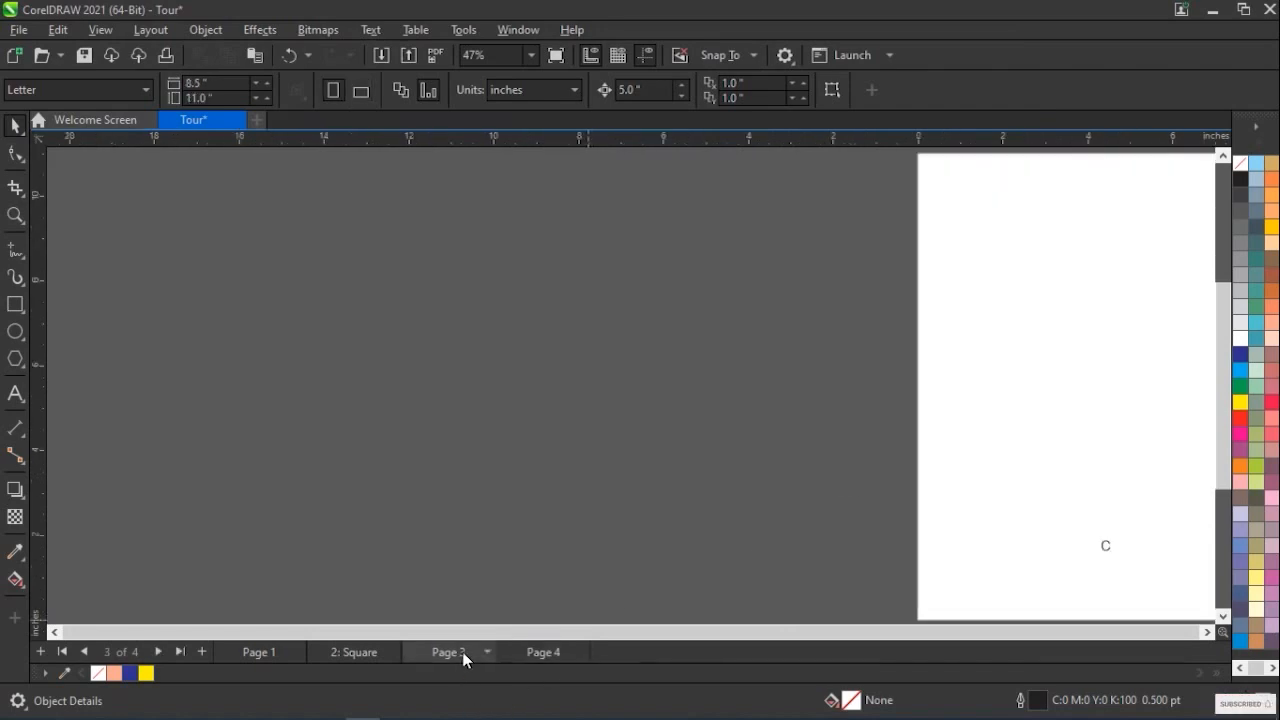
left_click(1207, 632)
left_click(1208, 632)
left_click(1208, 632)
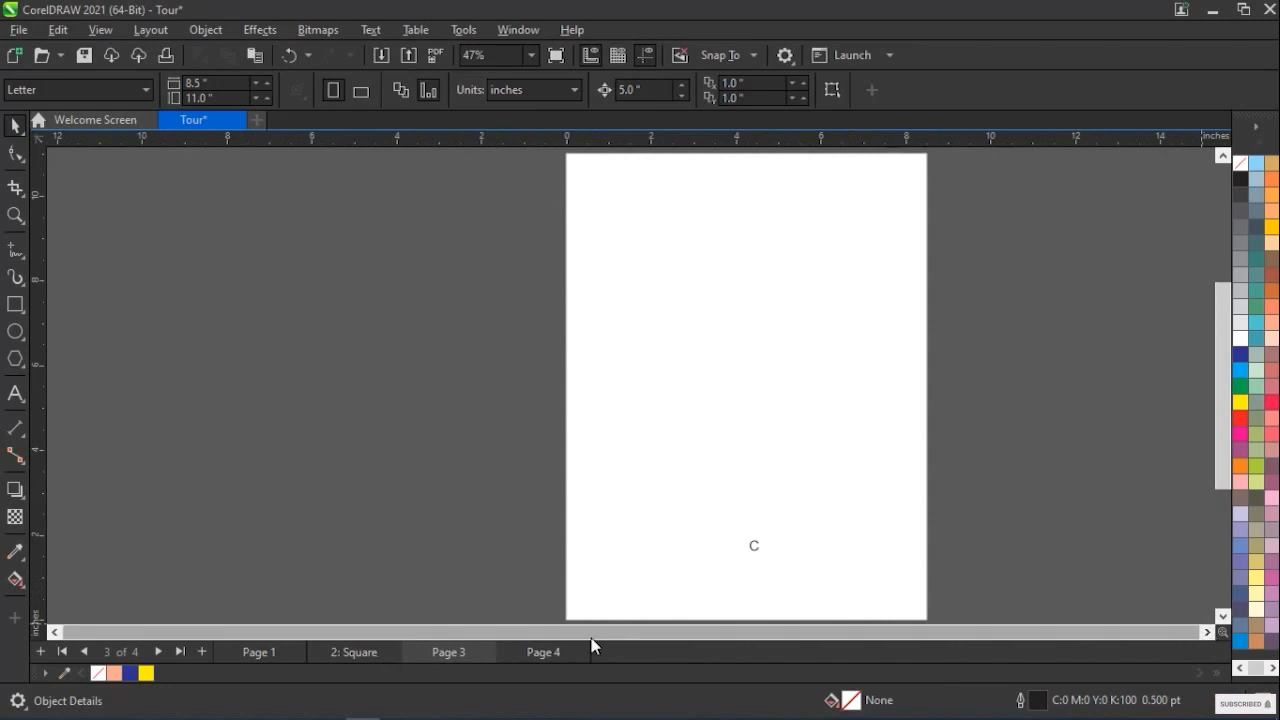
left_click(548, 652)
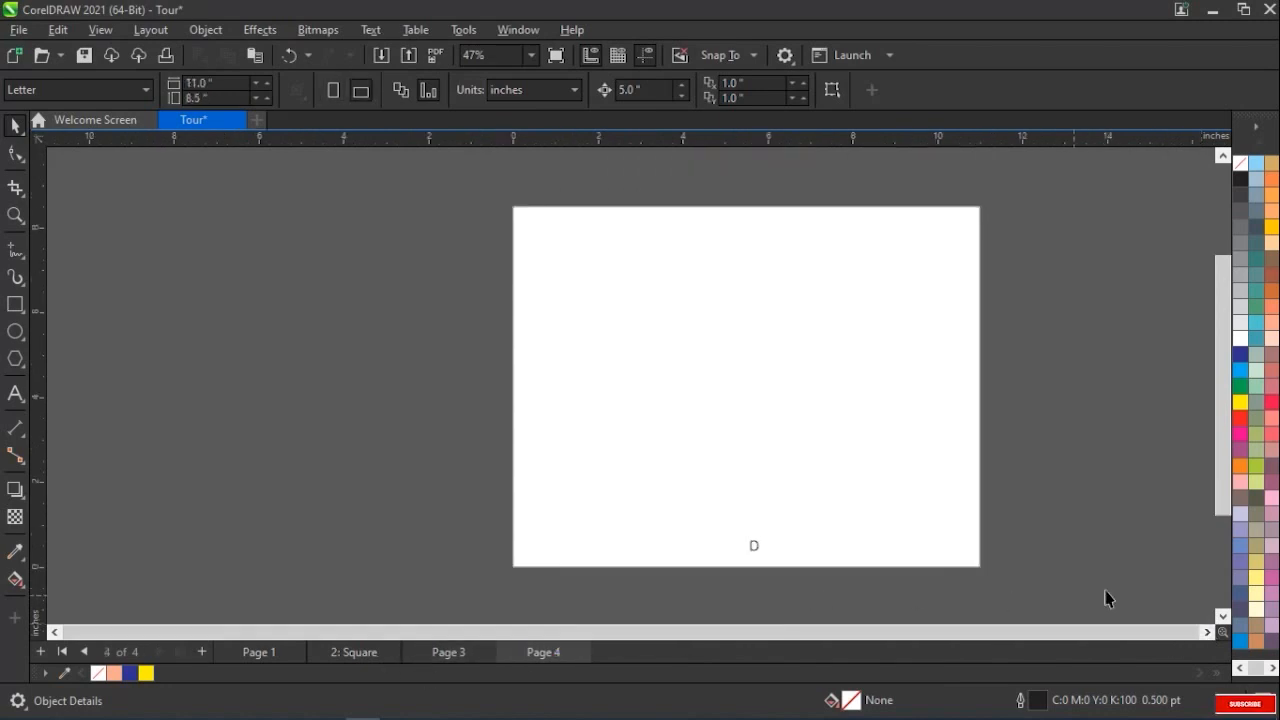
left_click(355, 651)
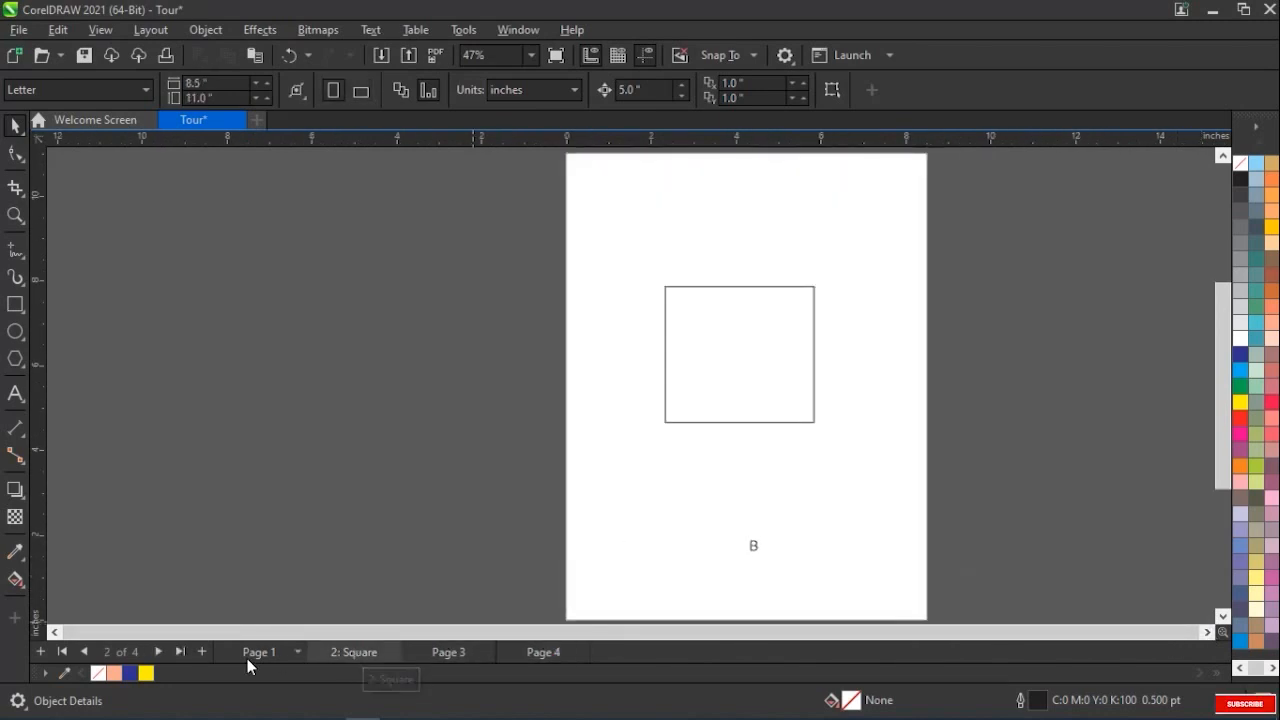
left_click(272, 650)
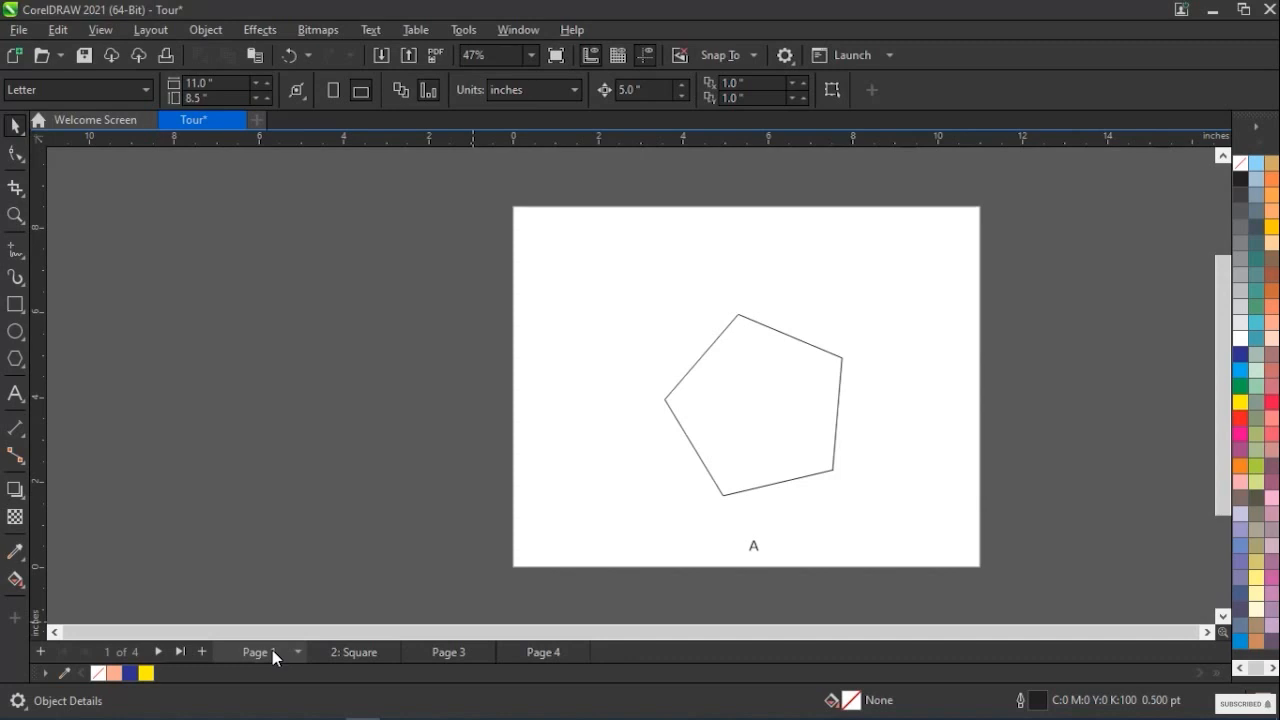
Open the page size options for Page 1 and examine the available size presets, keeping Letter
left_click(153, 30)
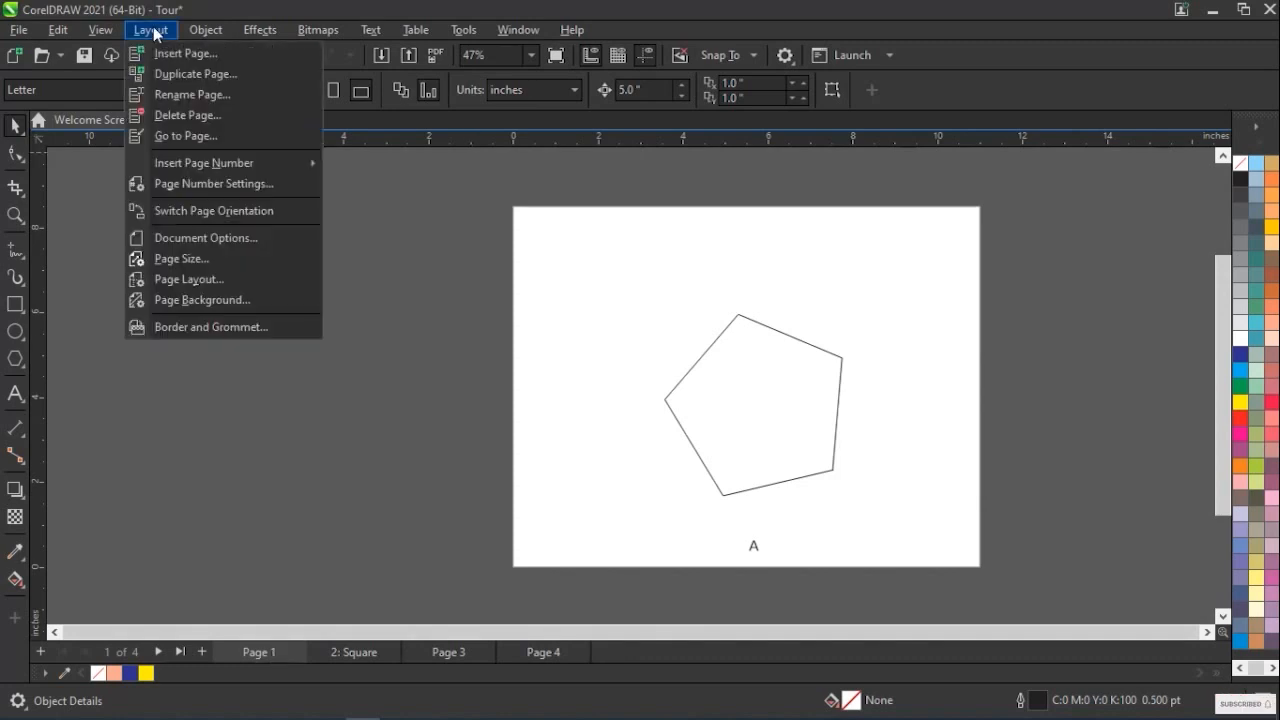
left_click(199, 259)
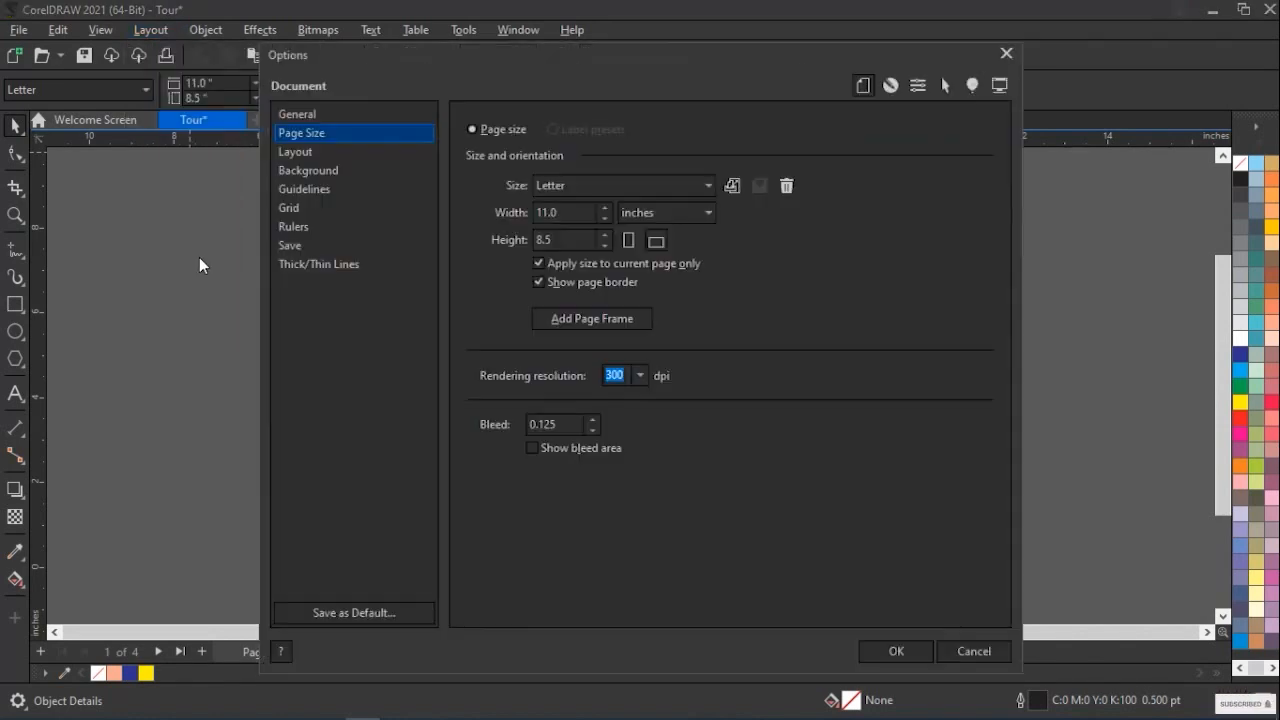
left_click_drag(502, 52, 528, 264)
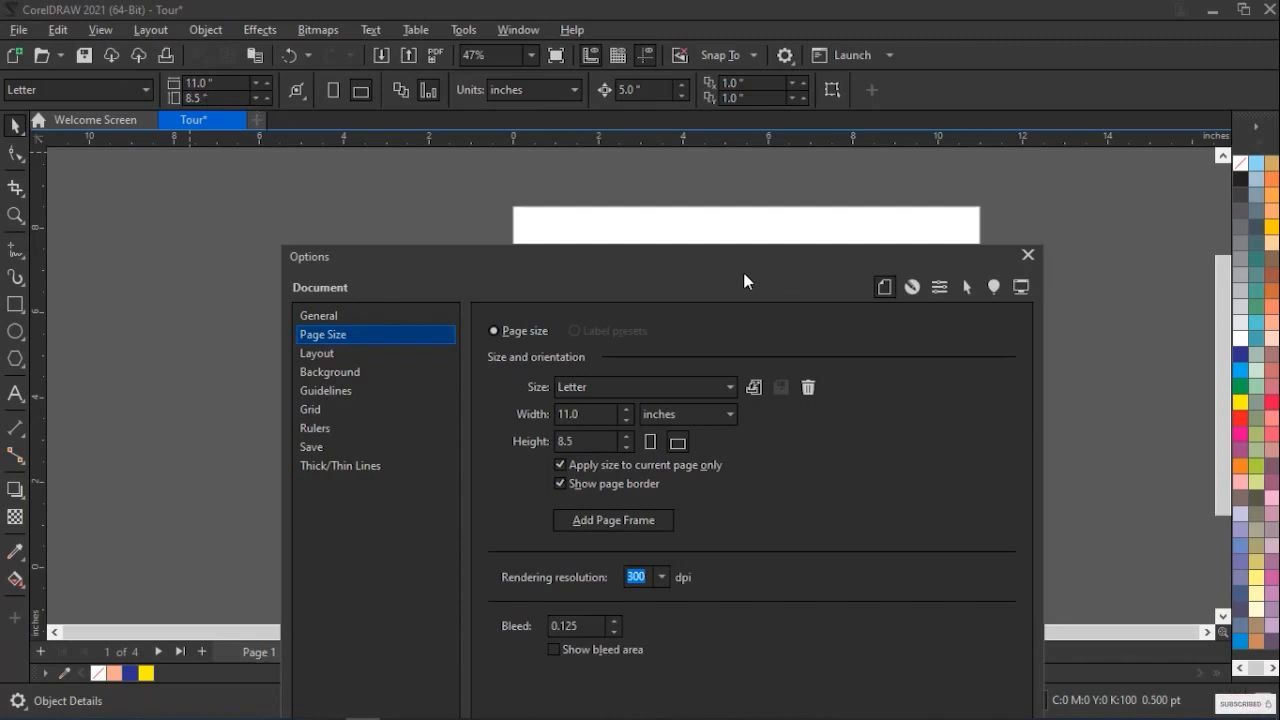
left_click_drag(685, 254, 686, 151)
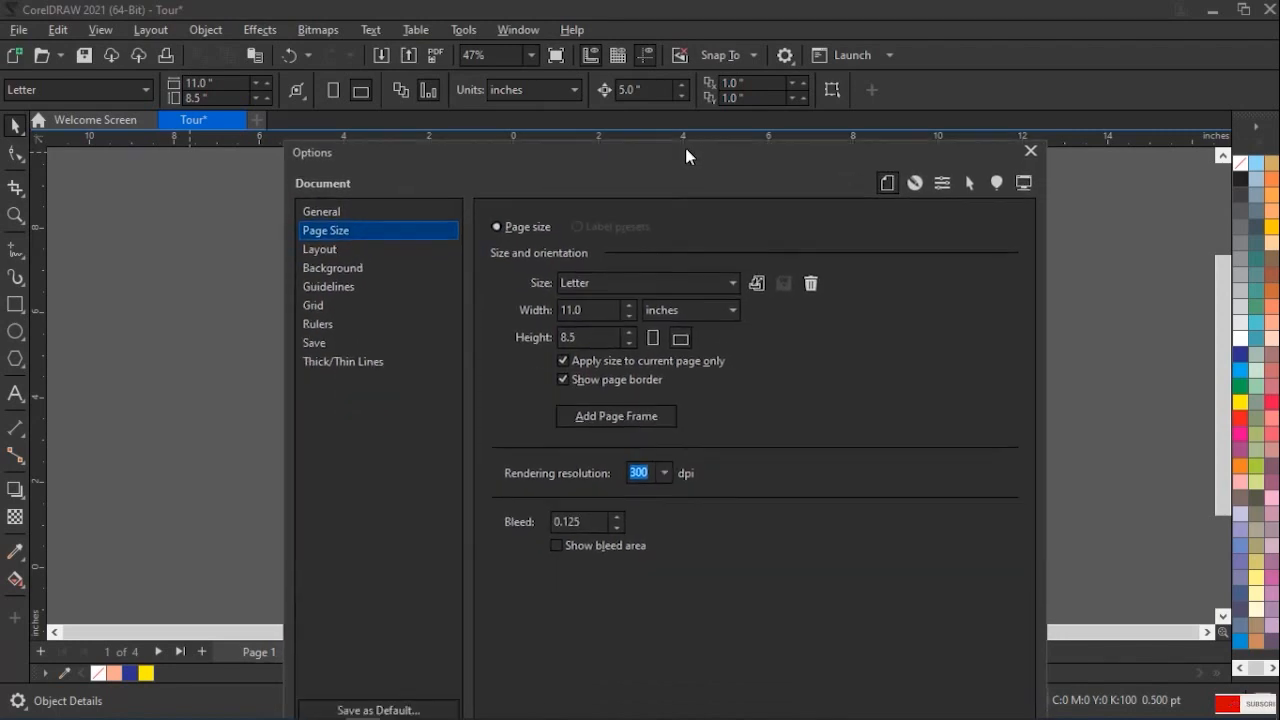
left_click(656, 280)
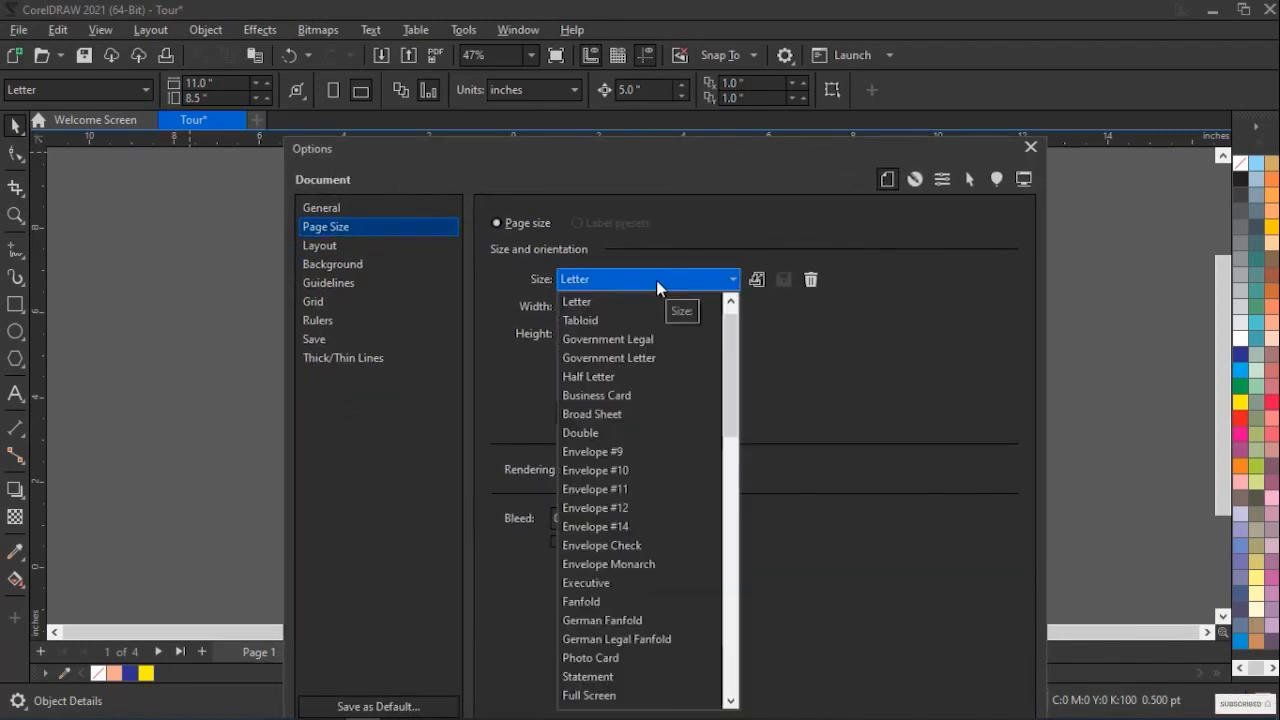
left_click(656, 280)
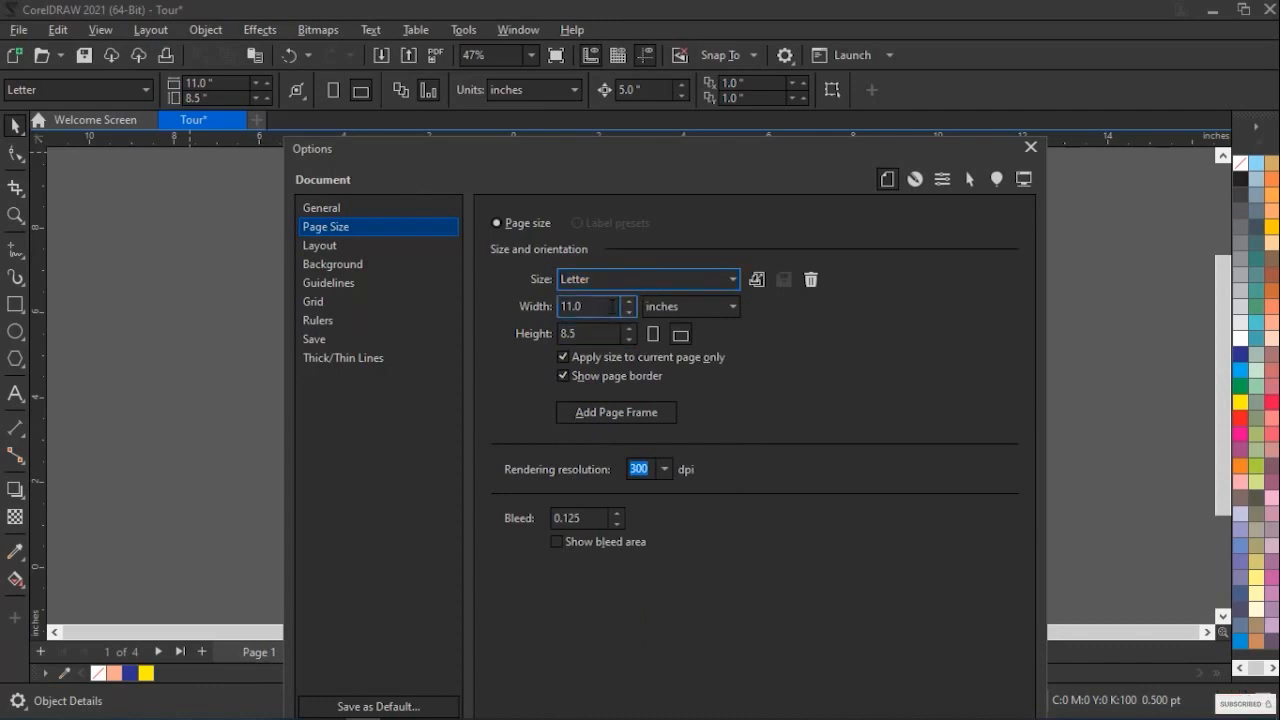
Keep landscape orientation and toggle applying the size to the current page only off and back on
left_click(680, 334)
left_click(563, 358)
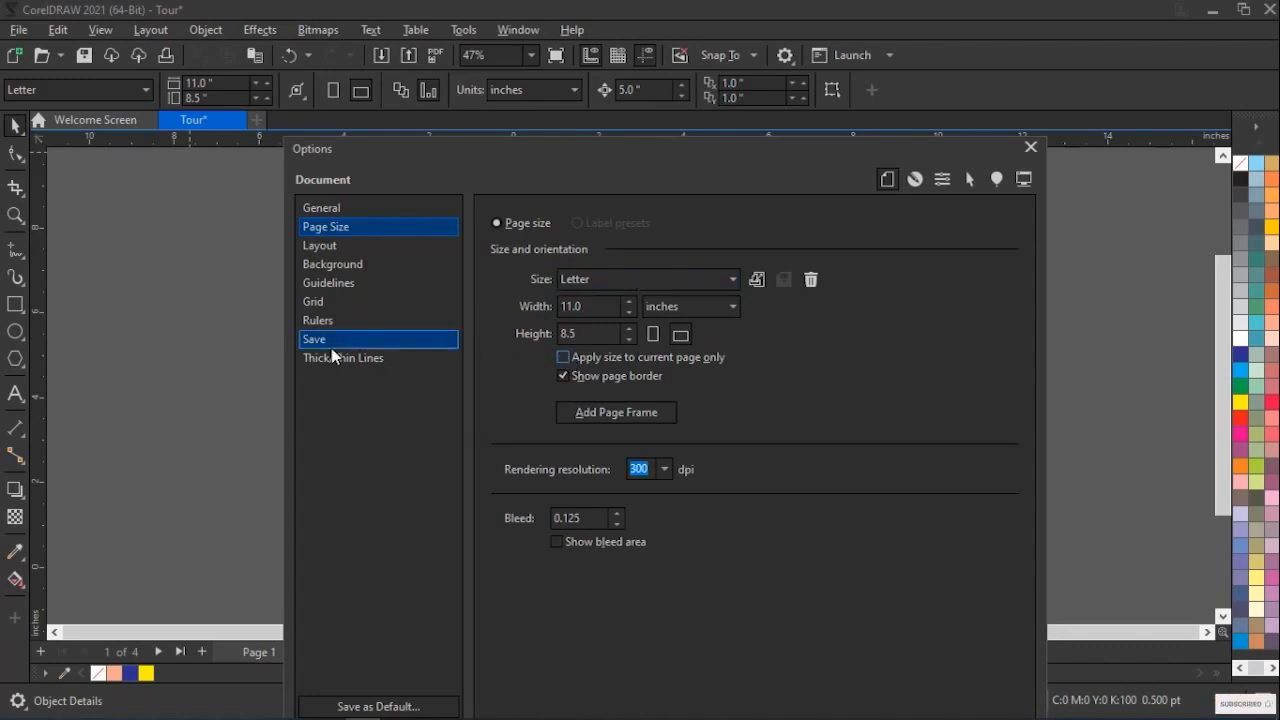
left_click(563, 358)
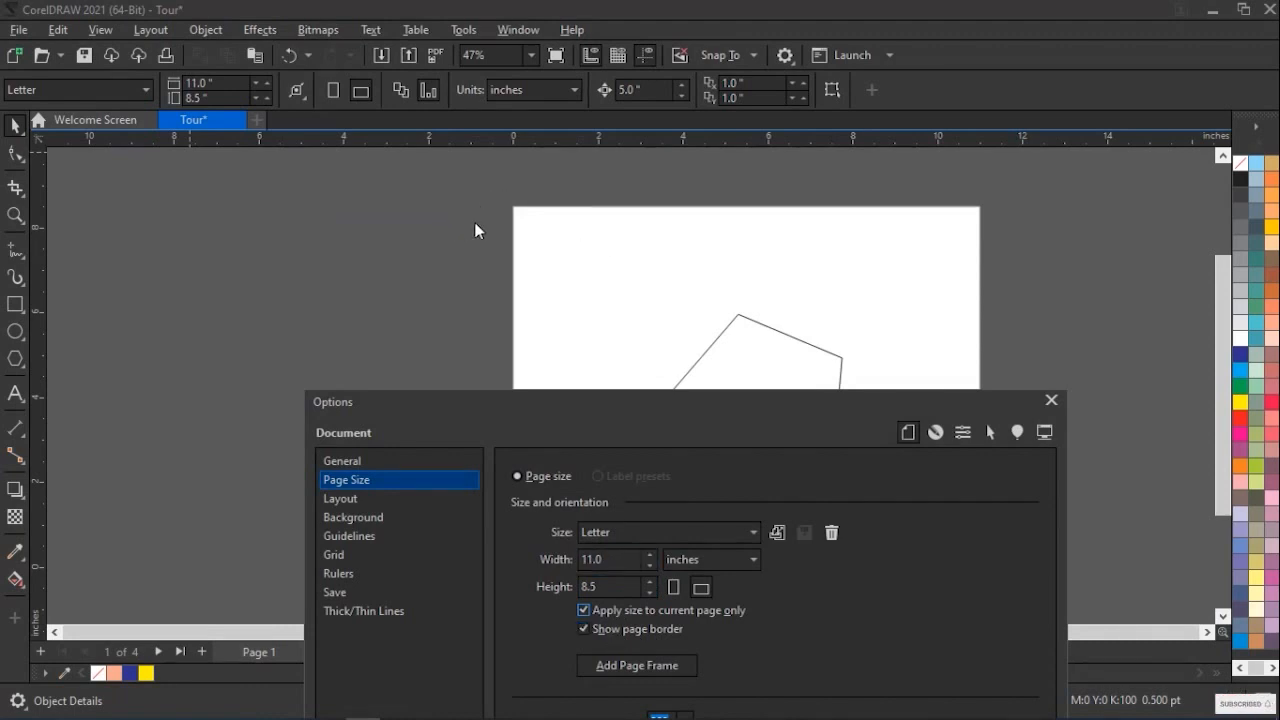
left_click_drag(707, 408, 705, 549)
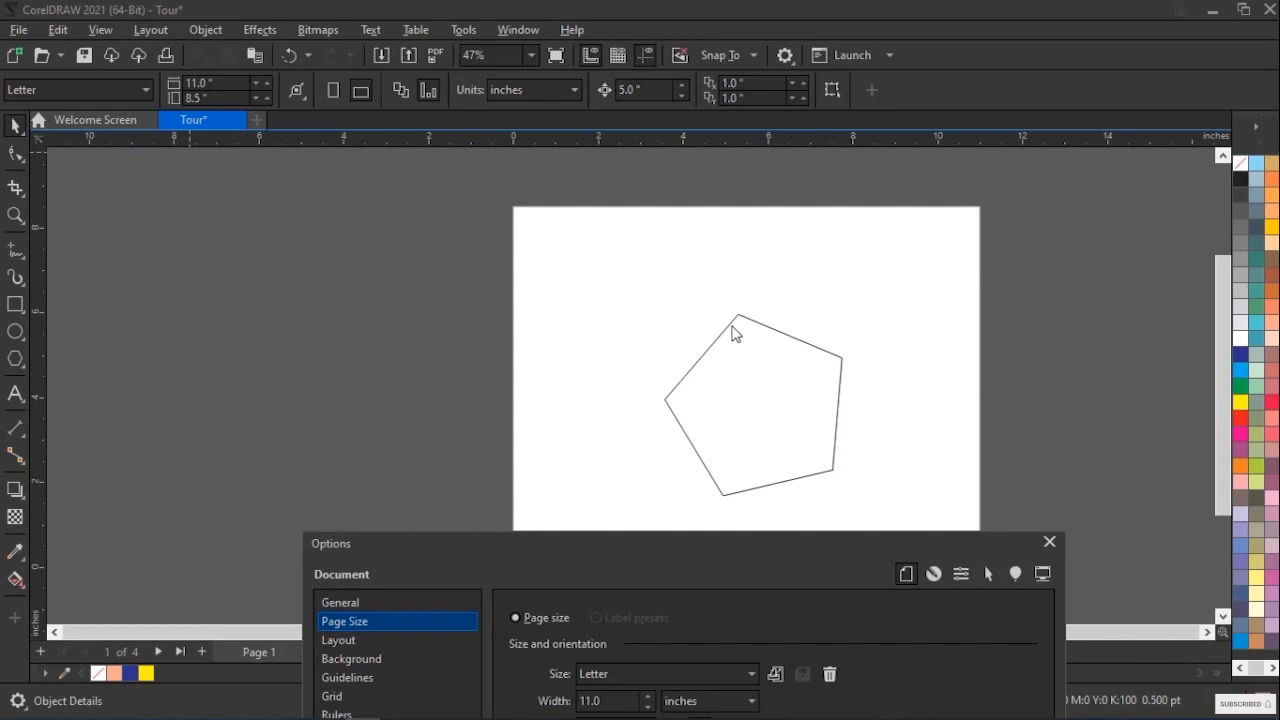
left_click_drag(706, 540, 746, 140)
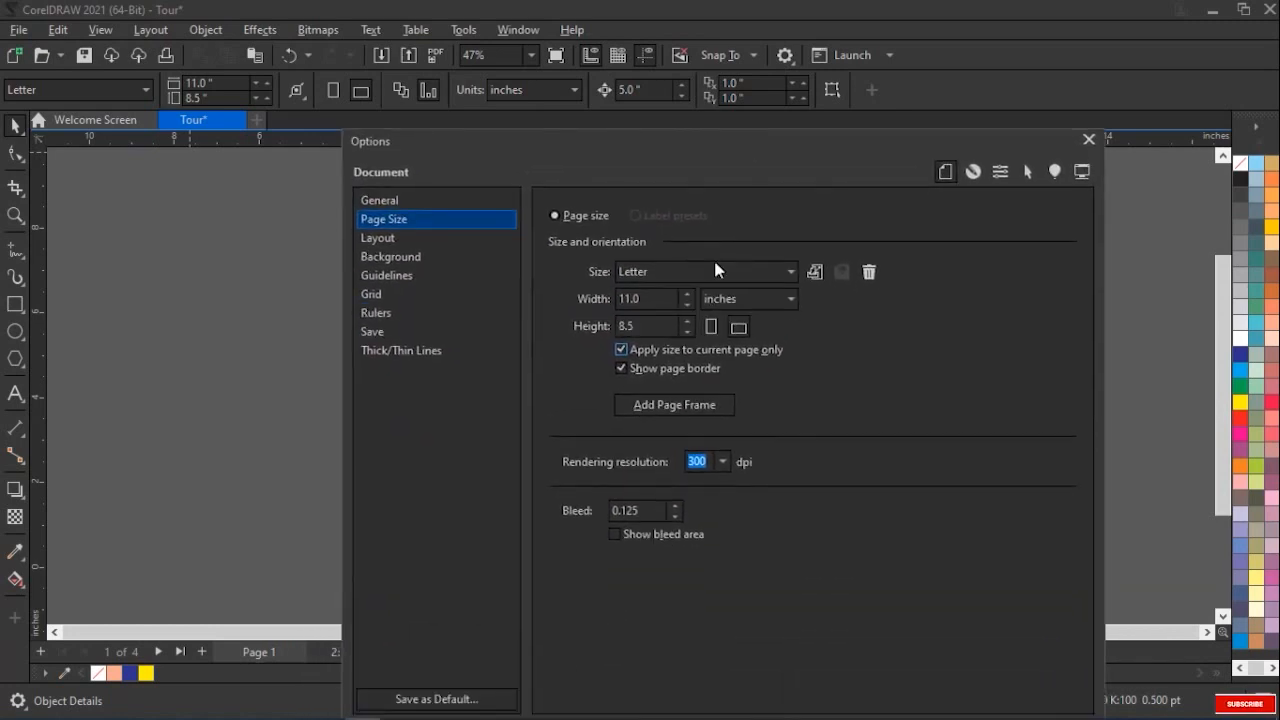
Examine the page border option and the rendering resolution choices, keeping 300 dpi
left_click(620, 369)
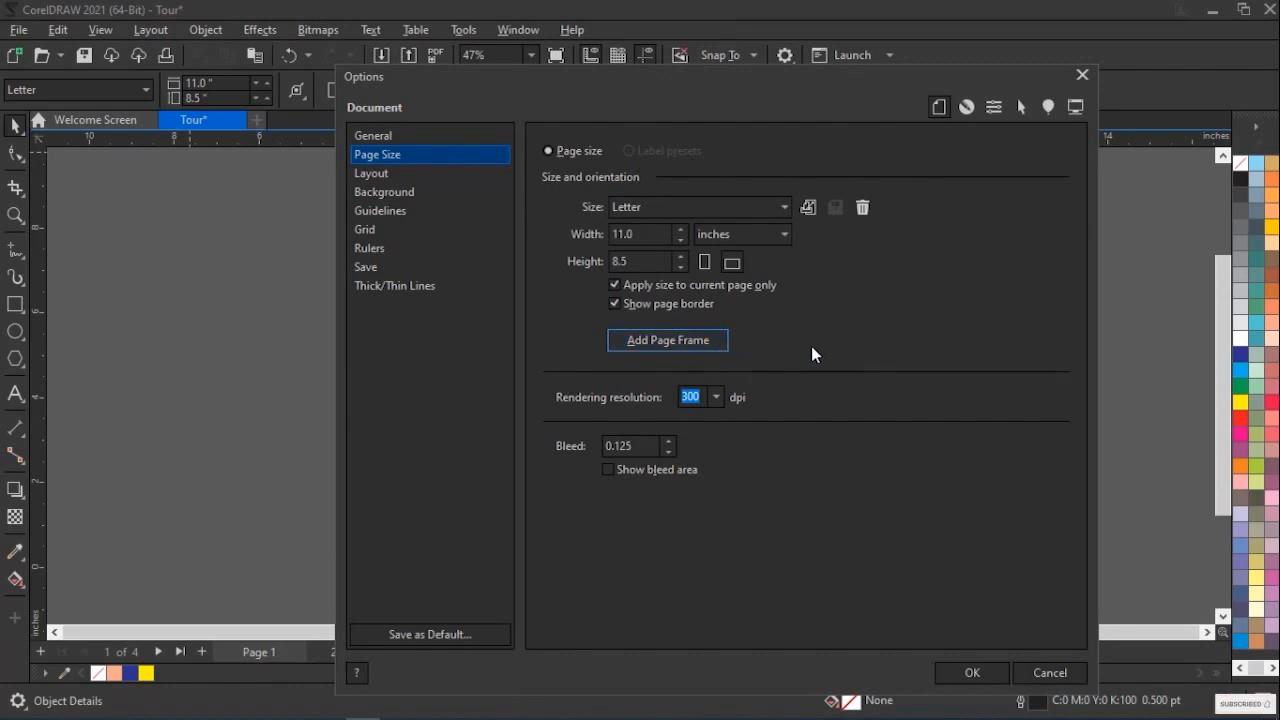
left_click(716, 397)
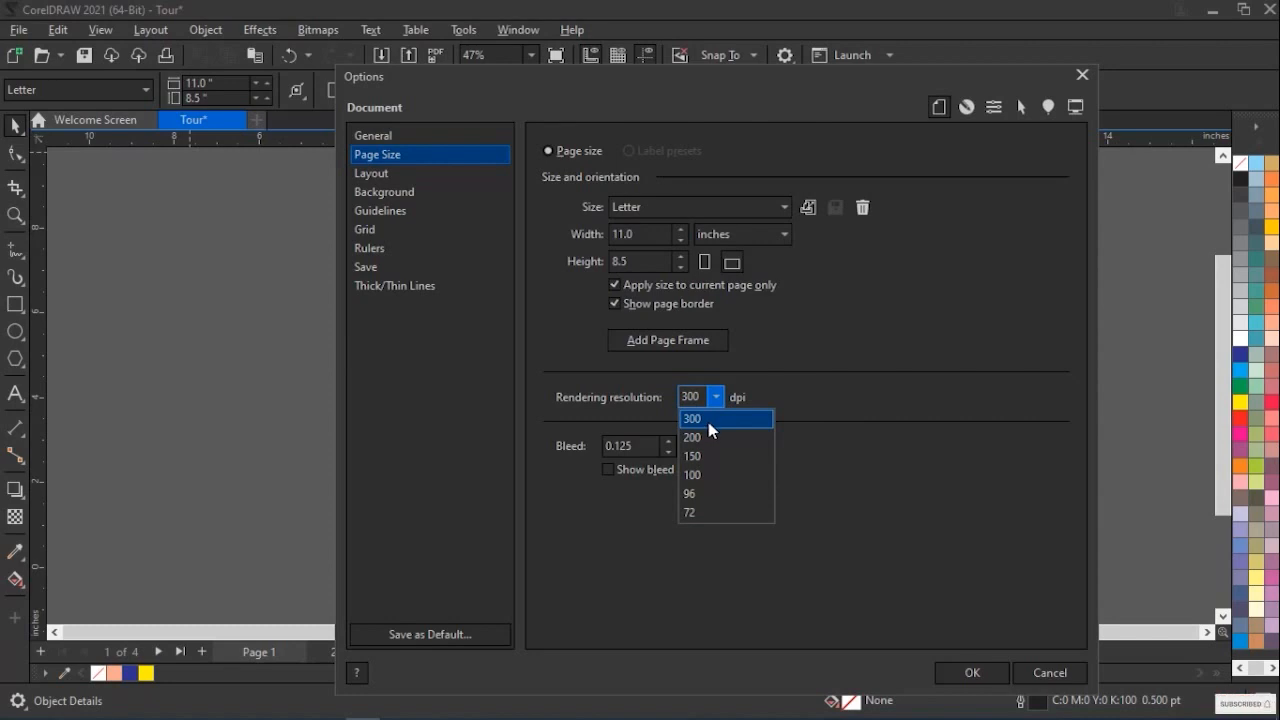
left_click(708, 422)
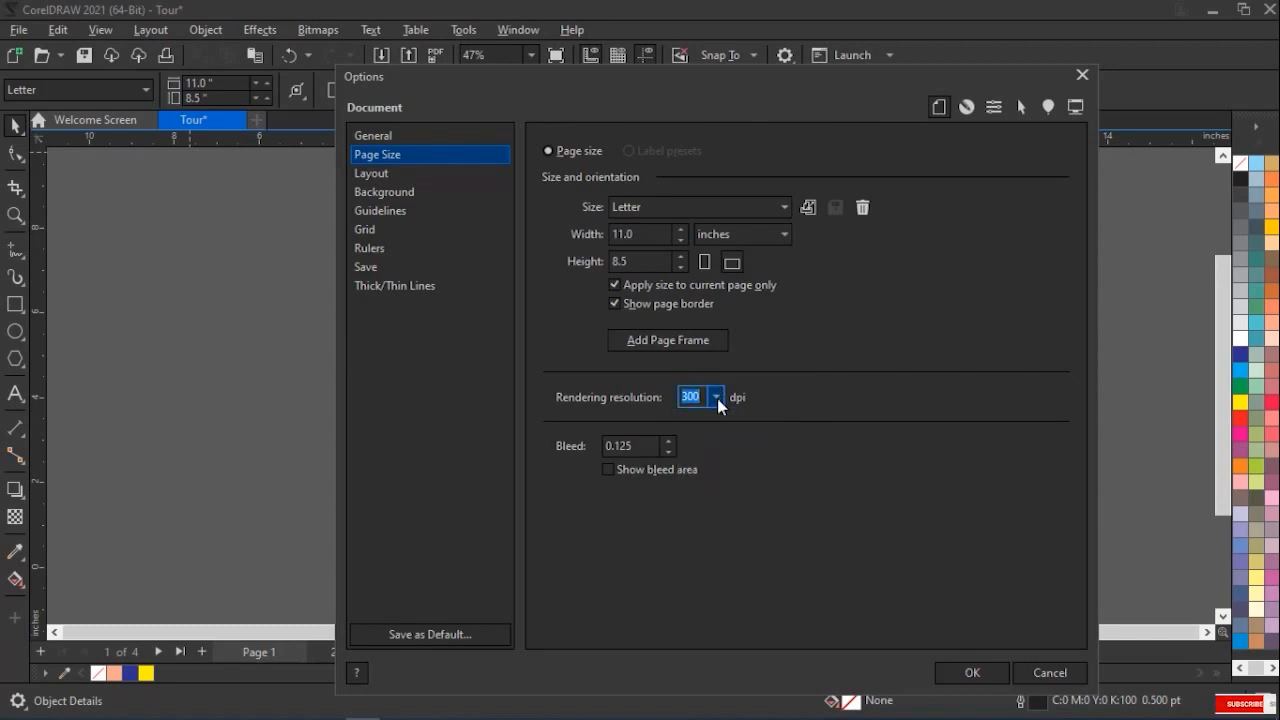
left_click(717, 398)
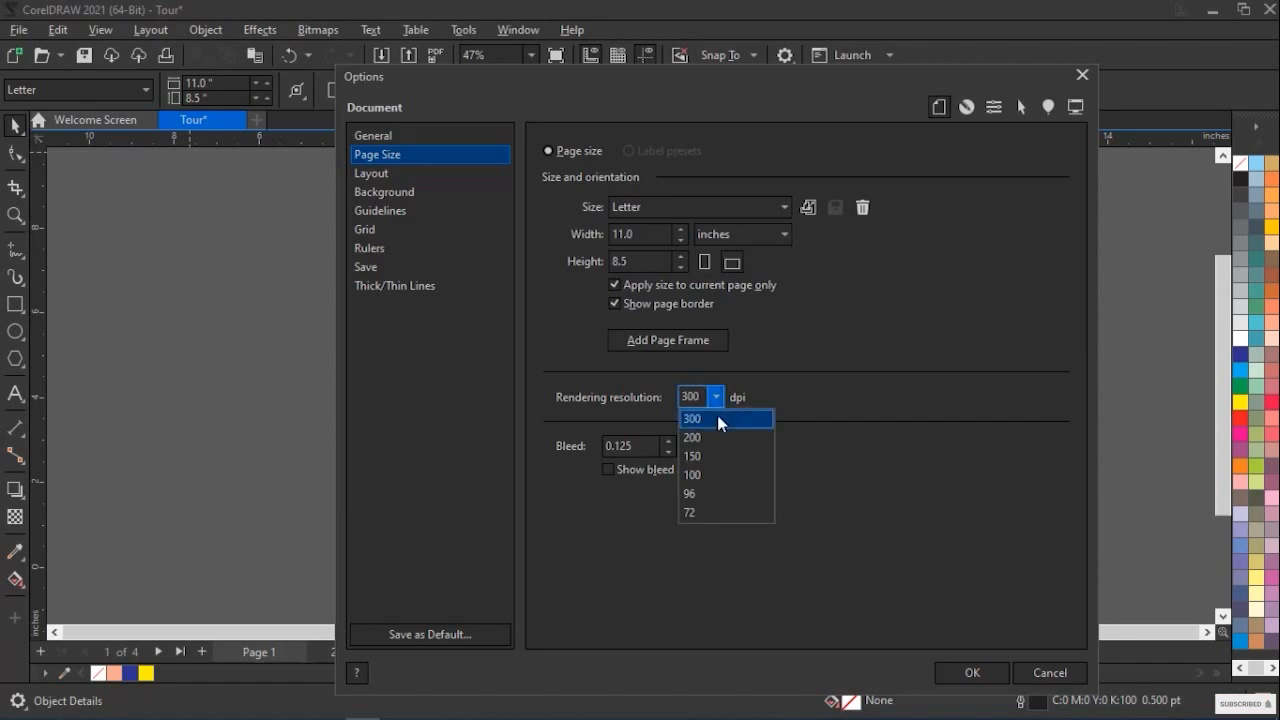
left_click(717, 418)
Inspect the bleed value and toggle the display of the bleed area on and back off
left_click(627, 447)
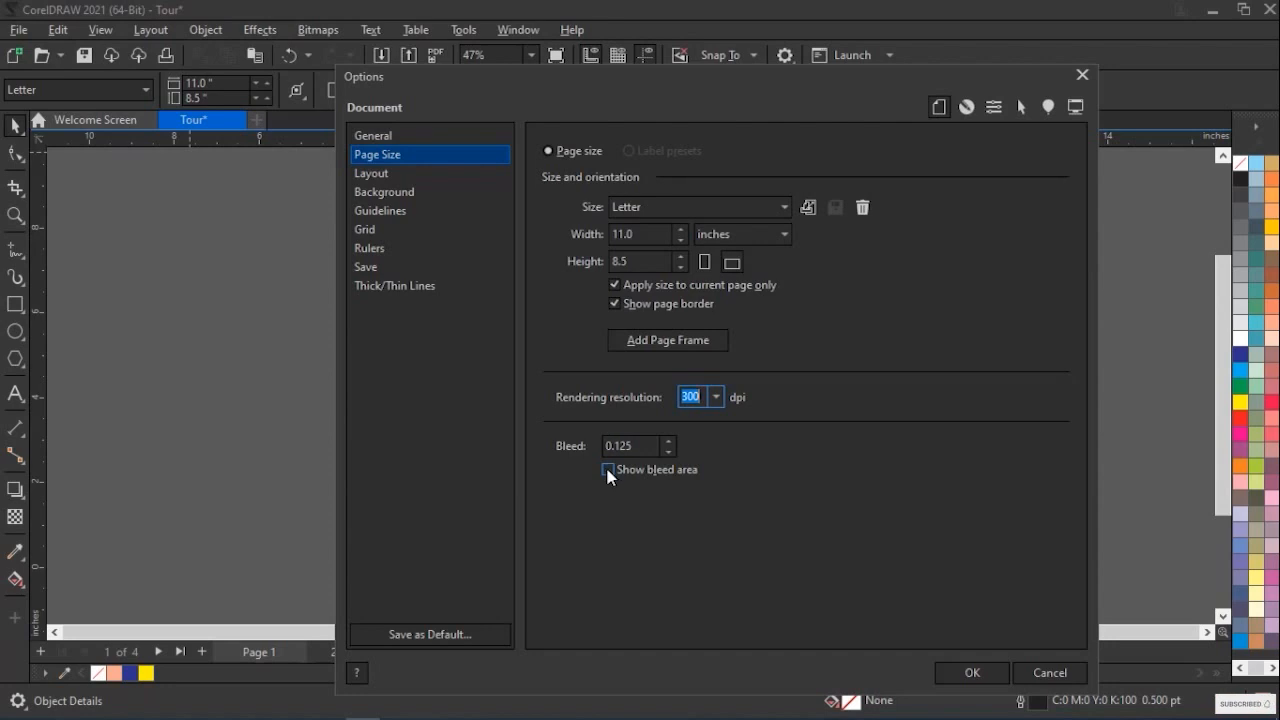
left_click(607, 470)
left_click(607, 470)
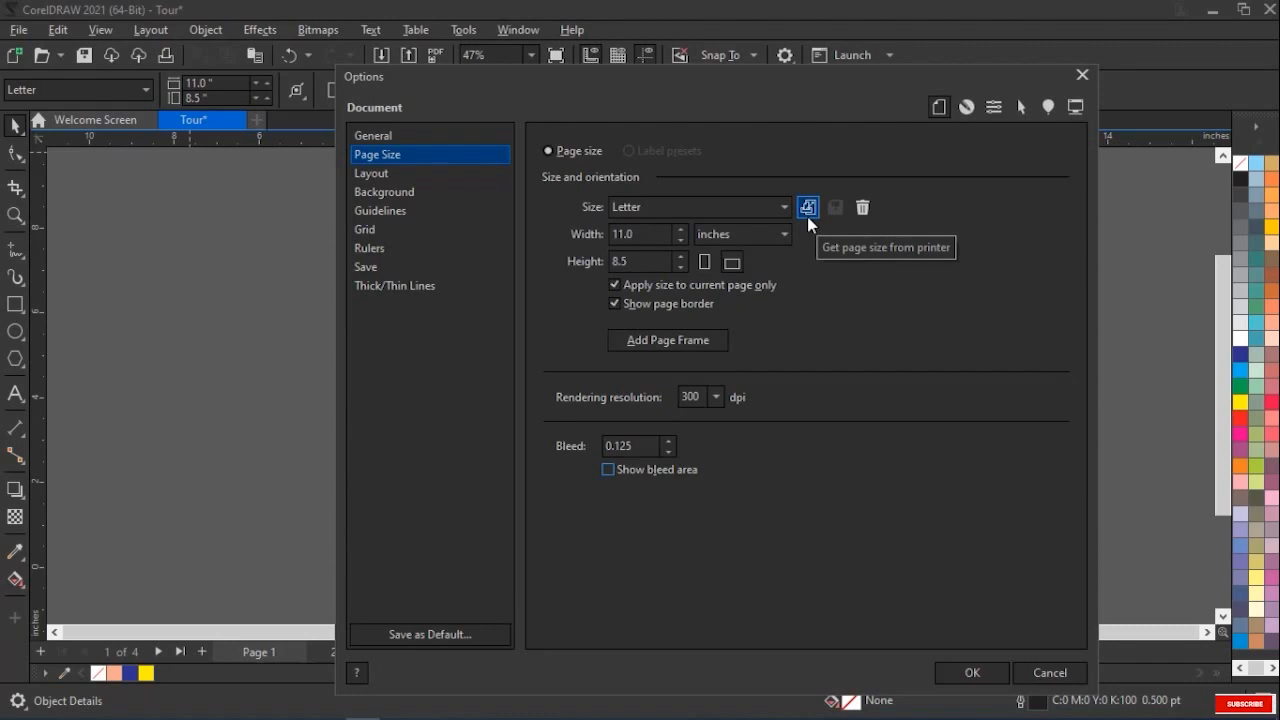
Accept the page size options, and select the page-sized rectangle on Page 1 to check it before deselecting it
left_click(620, 234)
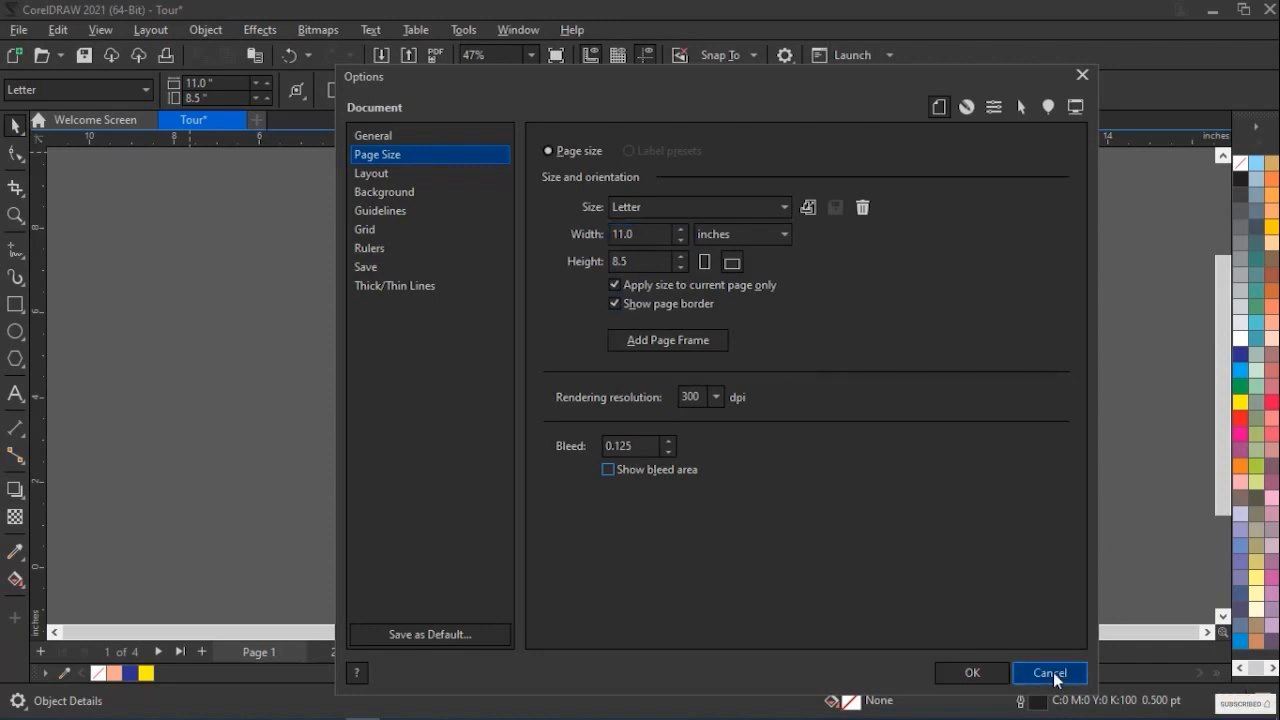
left_click(989, 670)
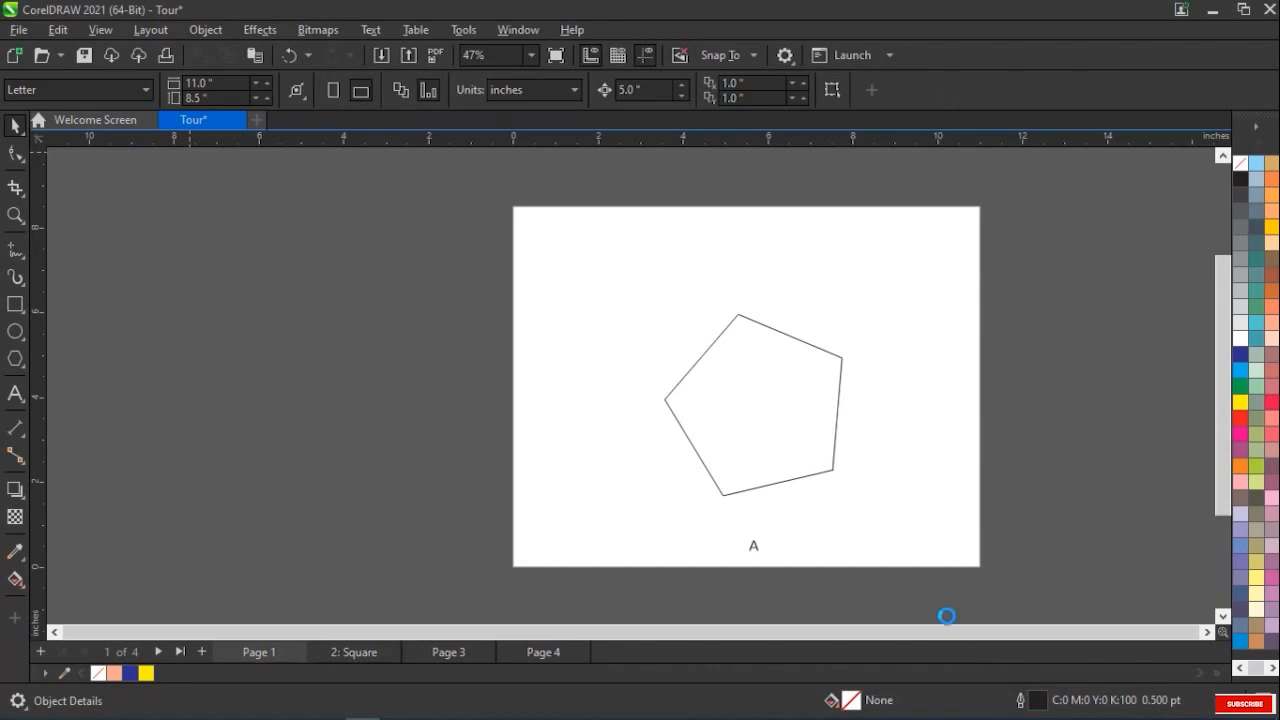
left_click(731, 437)
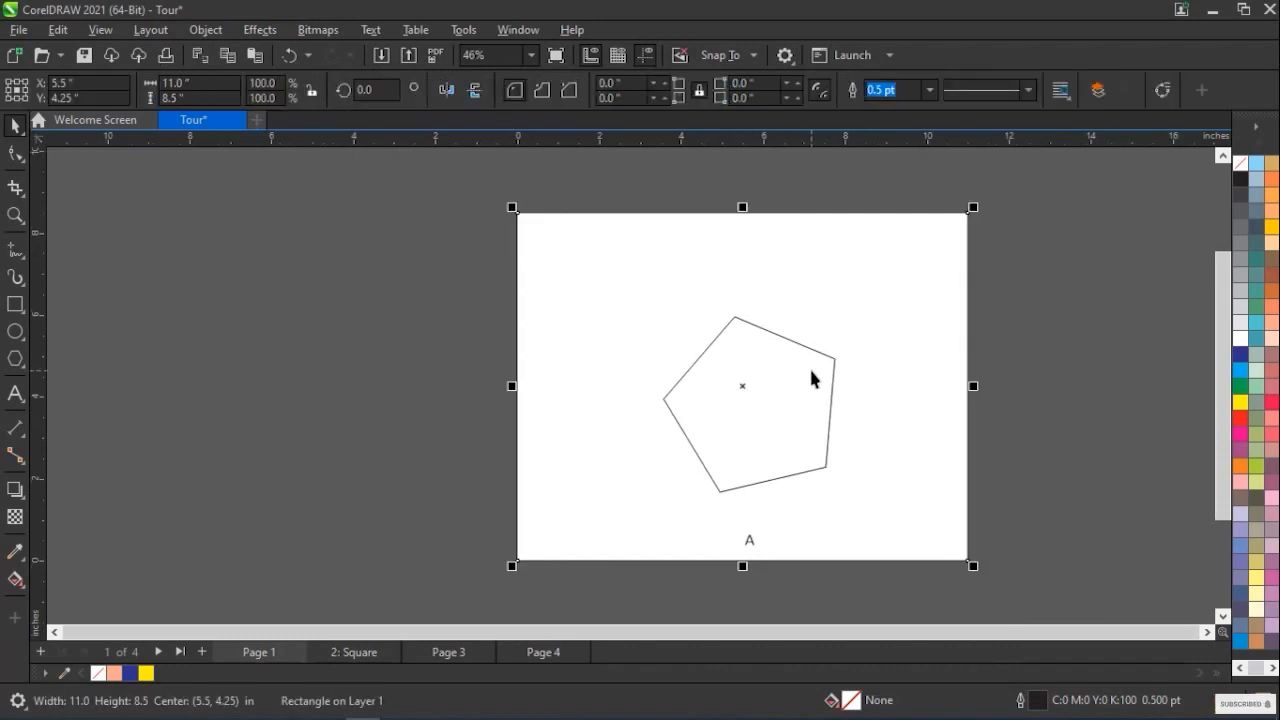
left_click(446, 354)
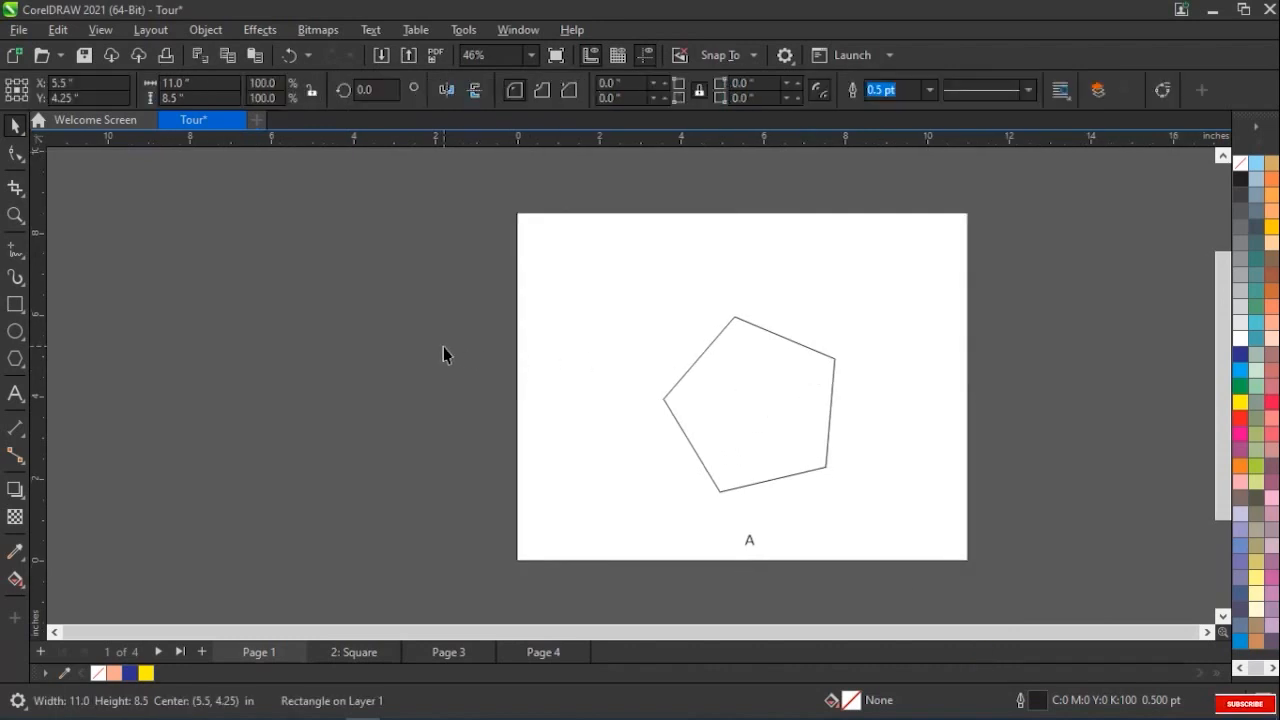
Open the page layout options, examine the layout and facing pages settings, and close them without changes
left_click(166, 31)
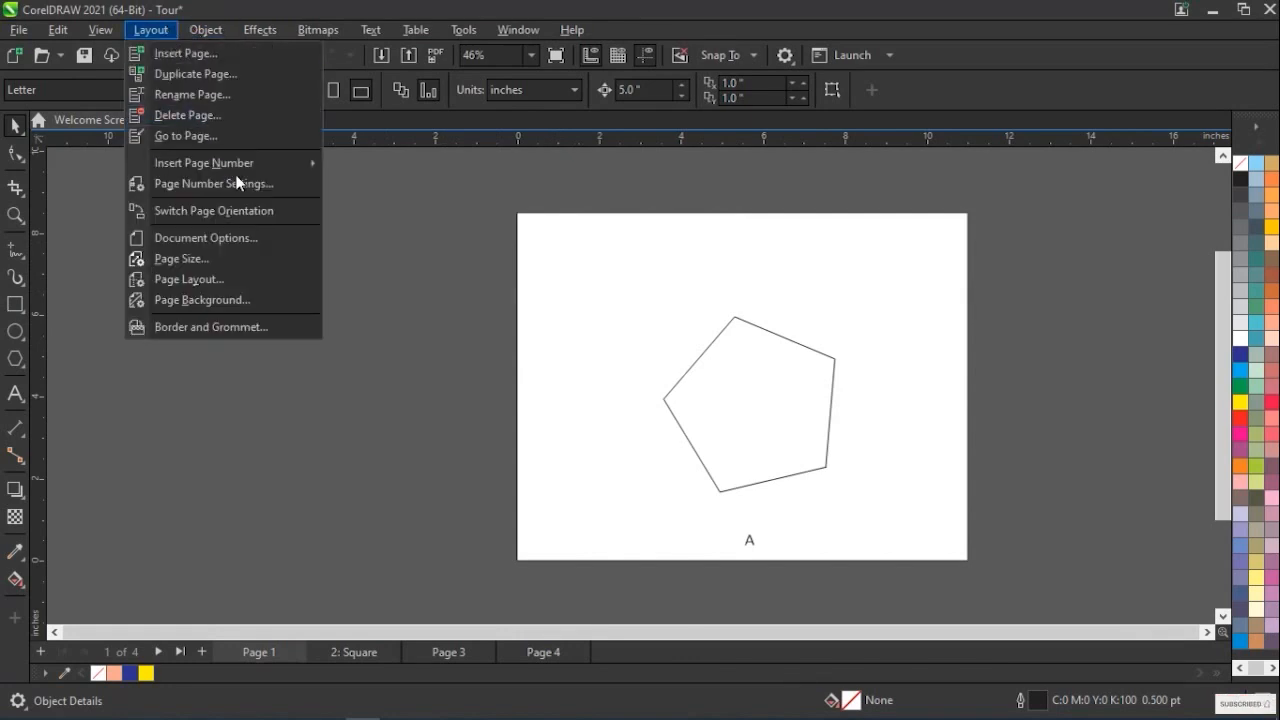
left_click(231, 280)
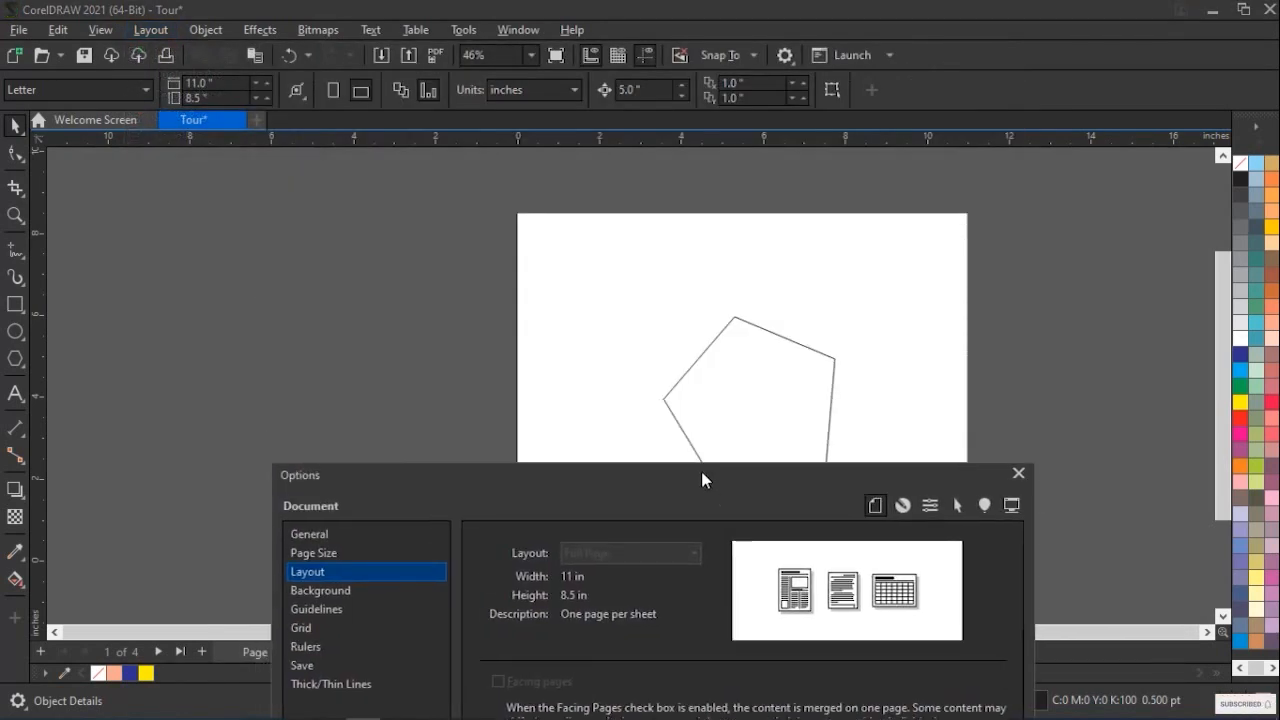
left_click_drag(689, 486, 690, 587)
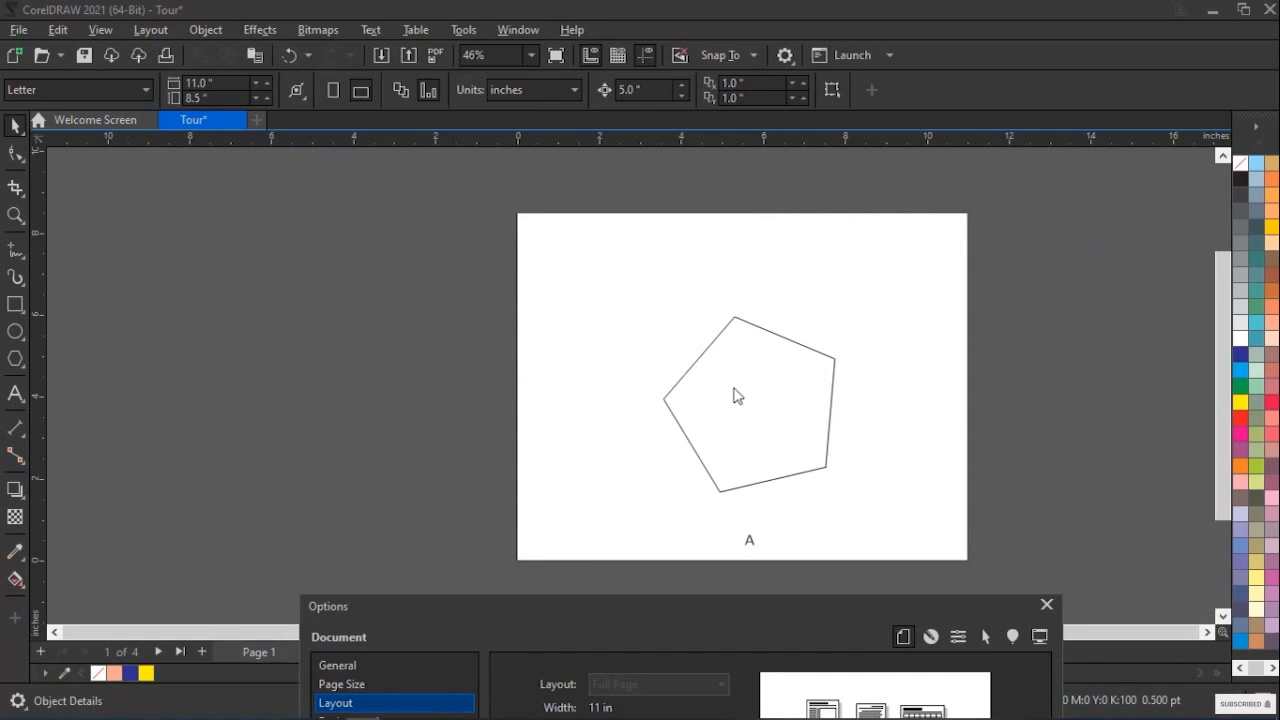
left_click_drag(706, 610, 658, 270)
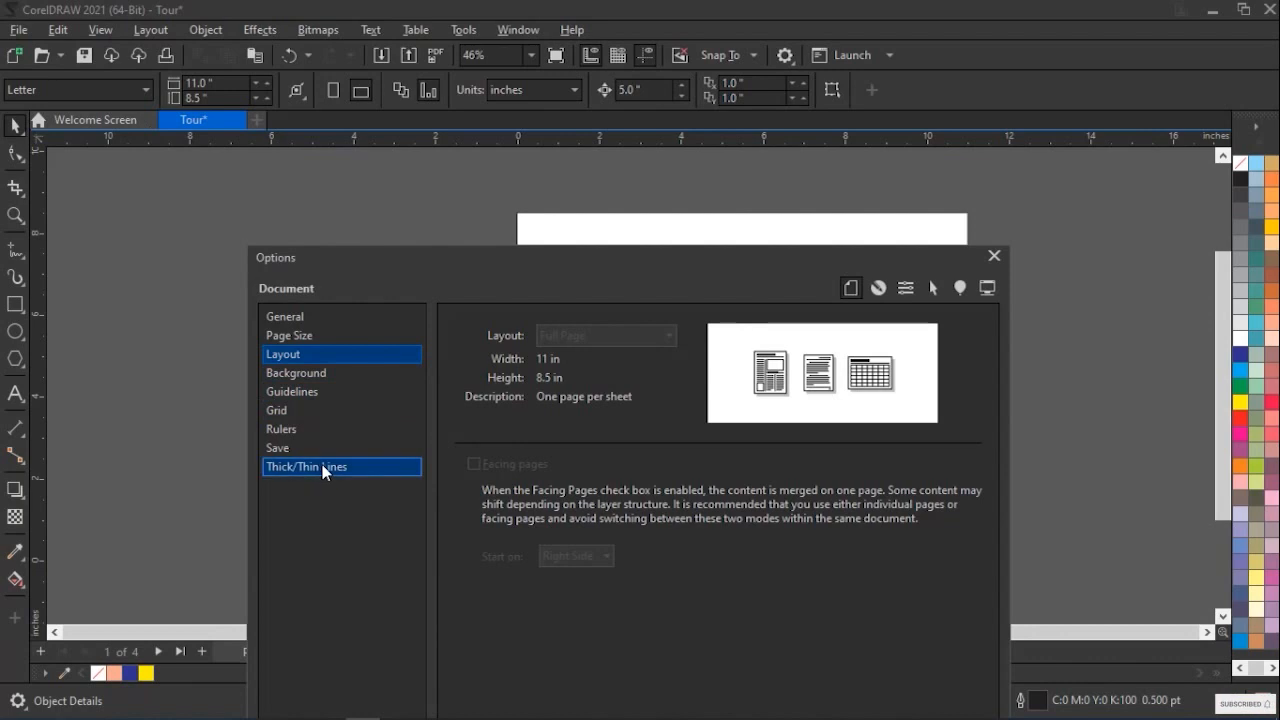
left_click(996, 259)
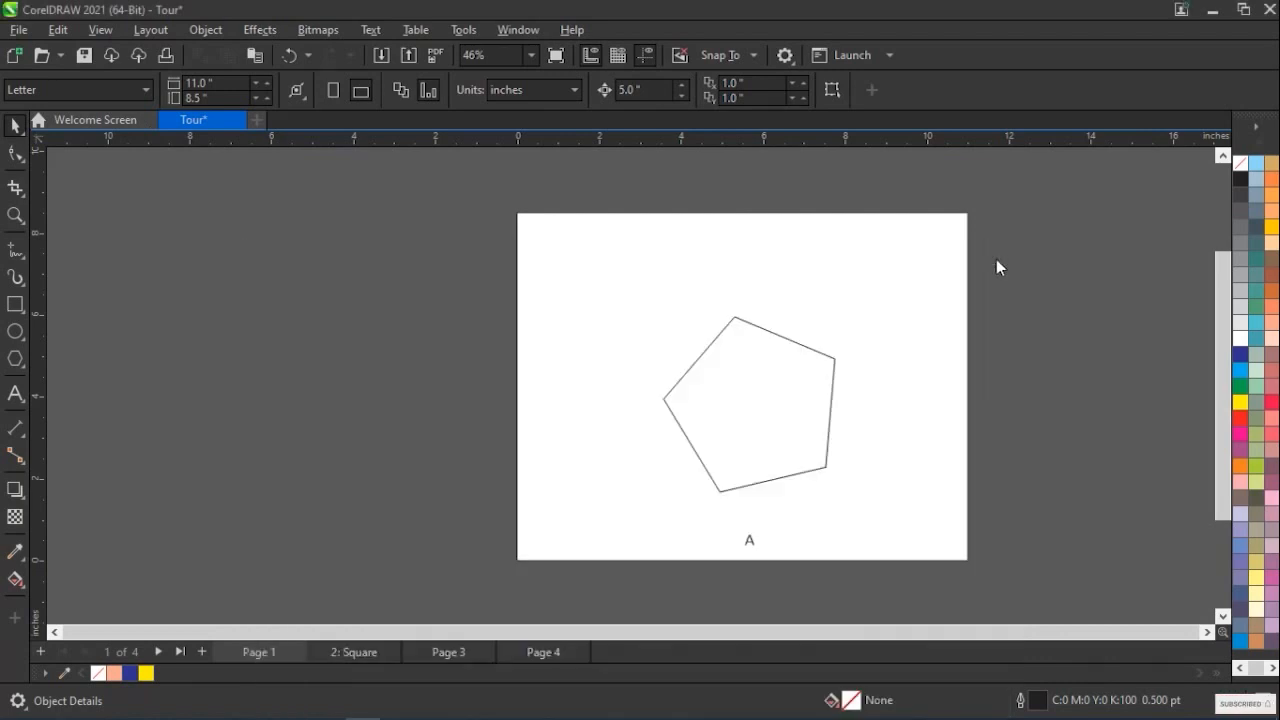
Open the page background options and choose a solid cyan background from the RGB palette
left_click(152, 31)
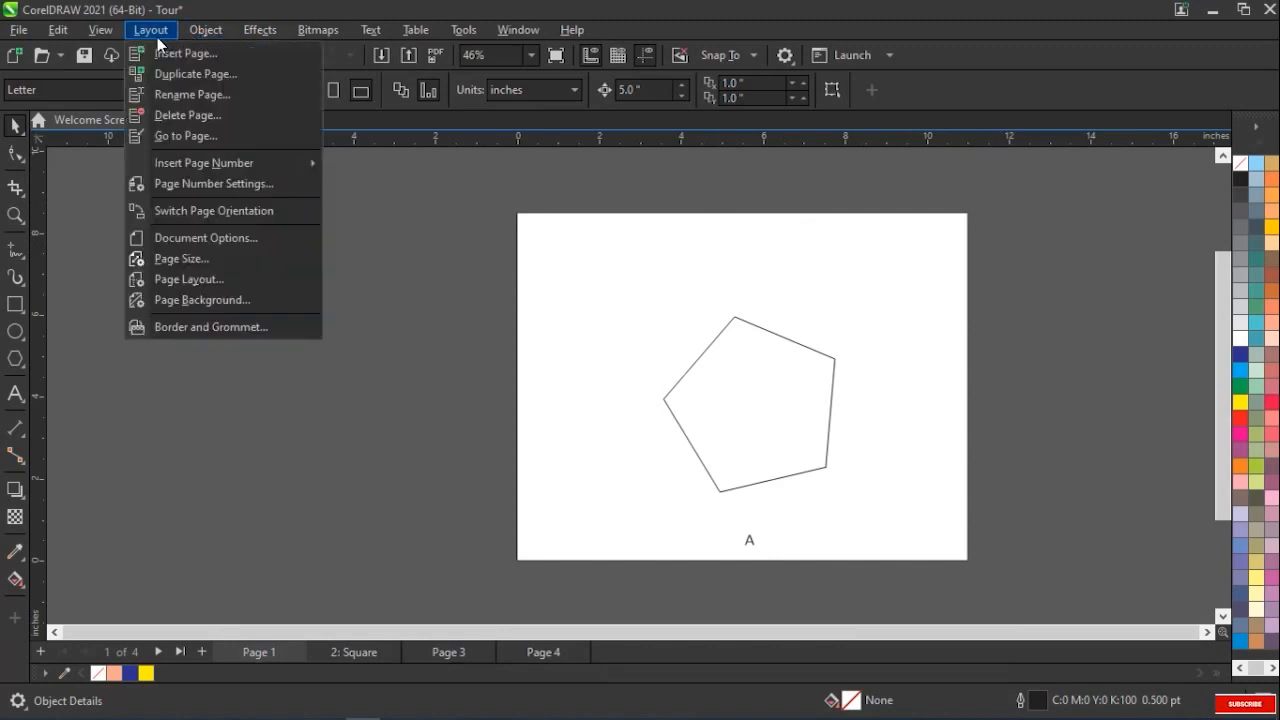
left_click(211, 300)
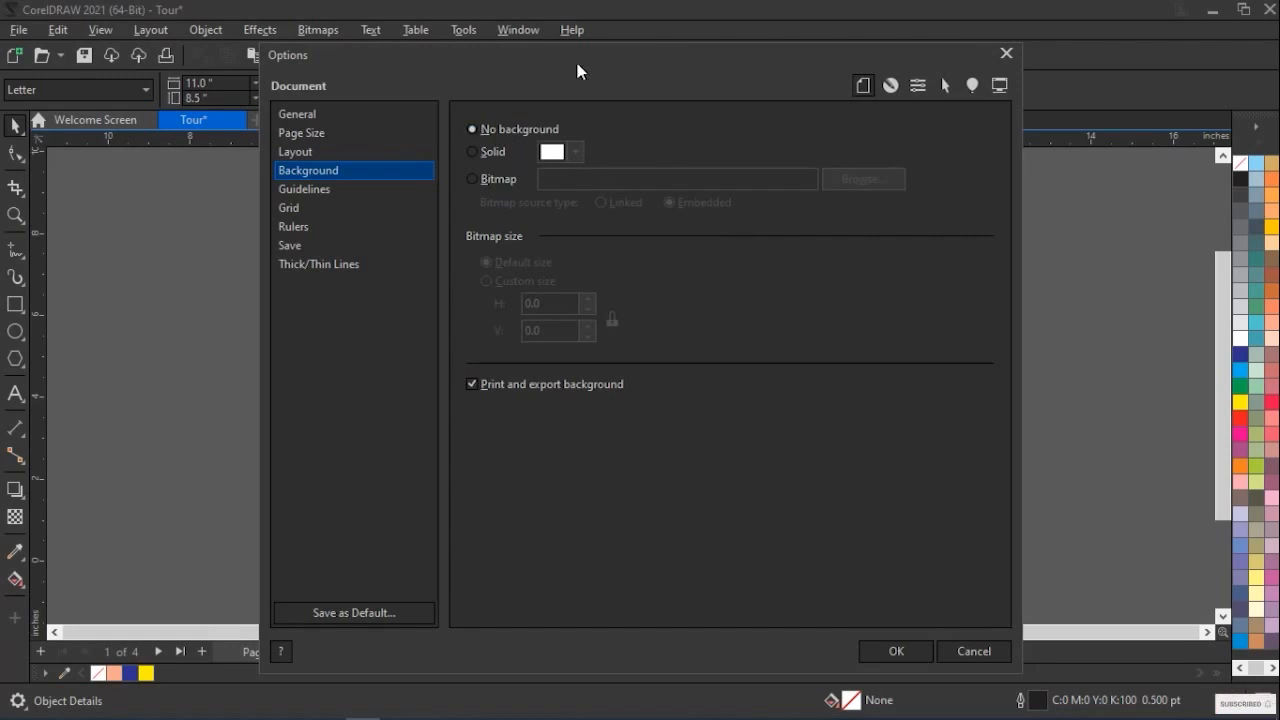
left_click_drag(577, 62, 597, 440)
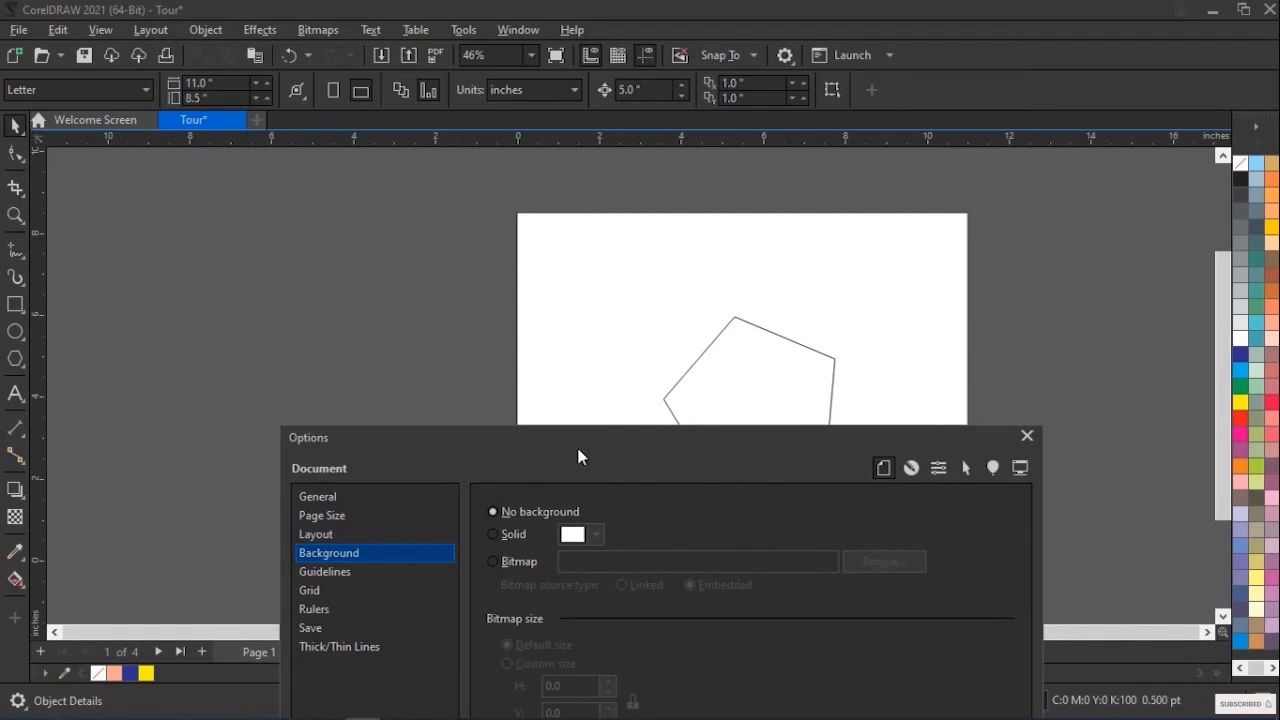
left_click_drag(610, 449, 620, 209)
left_click(503, 300)
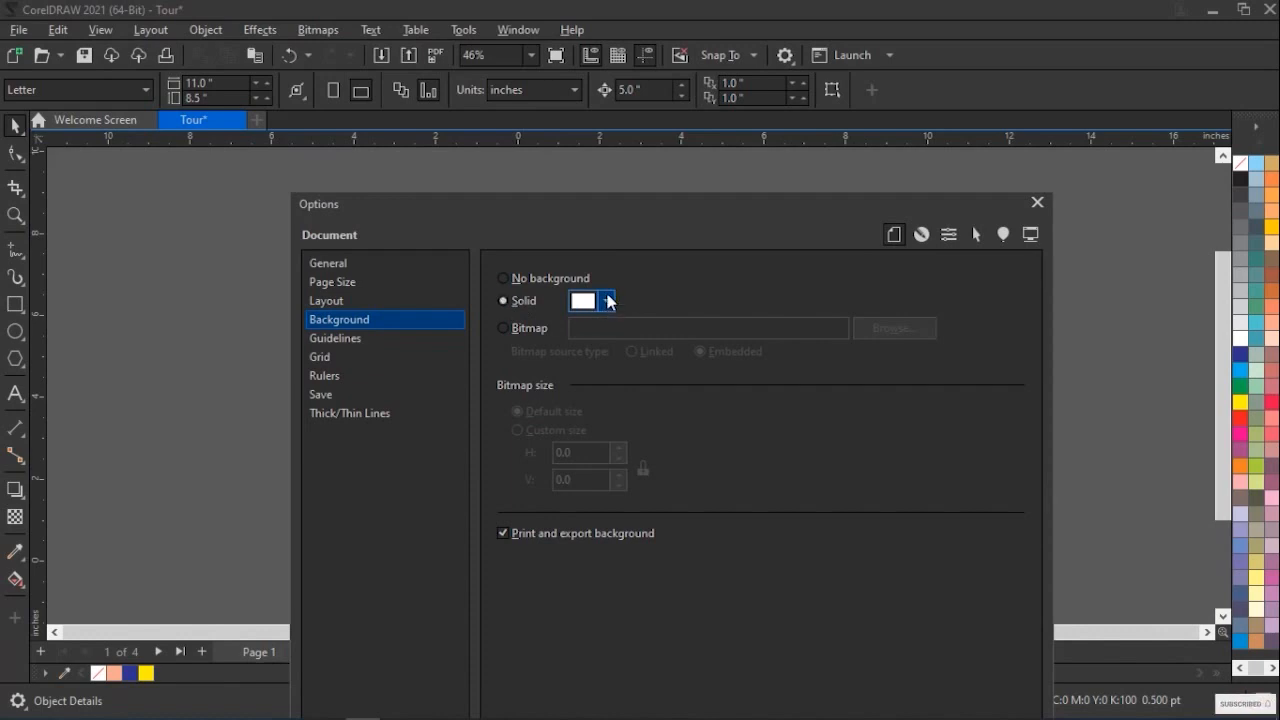
left_click(607, 301)
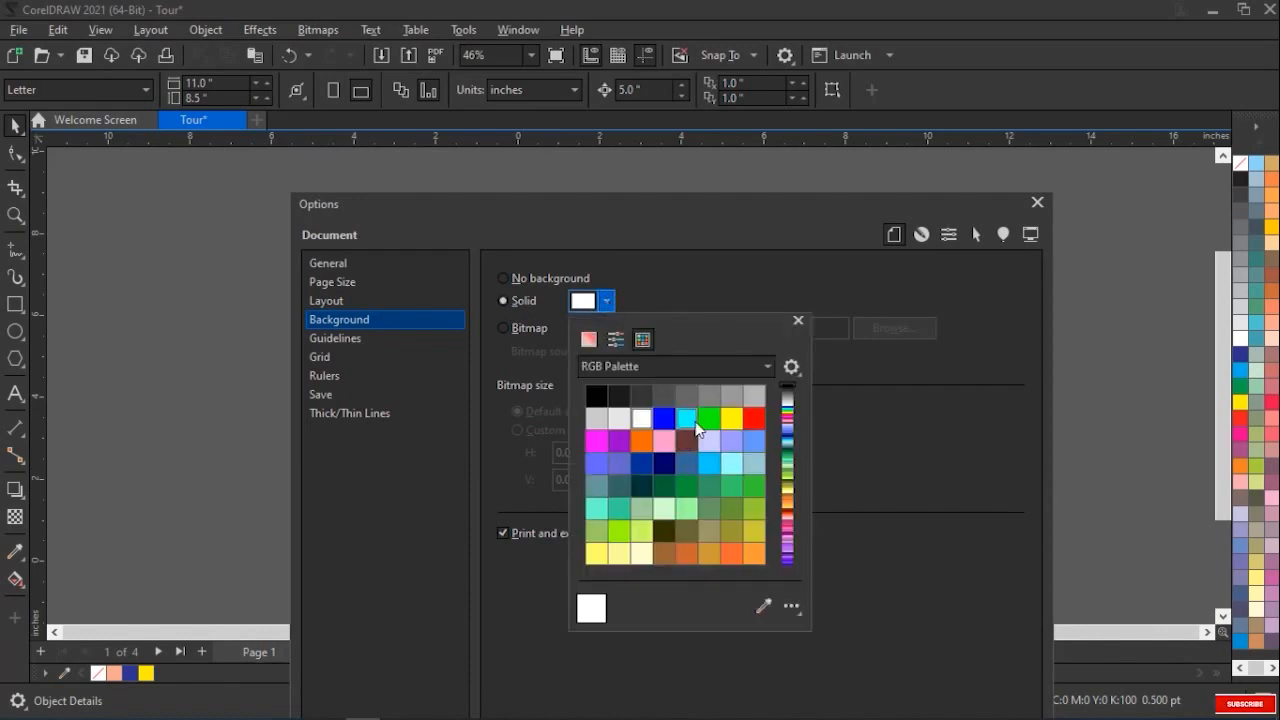
left_click(692, 421)
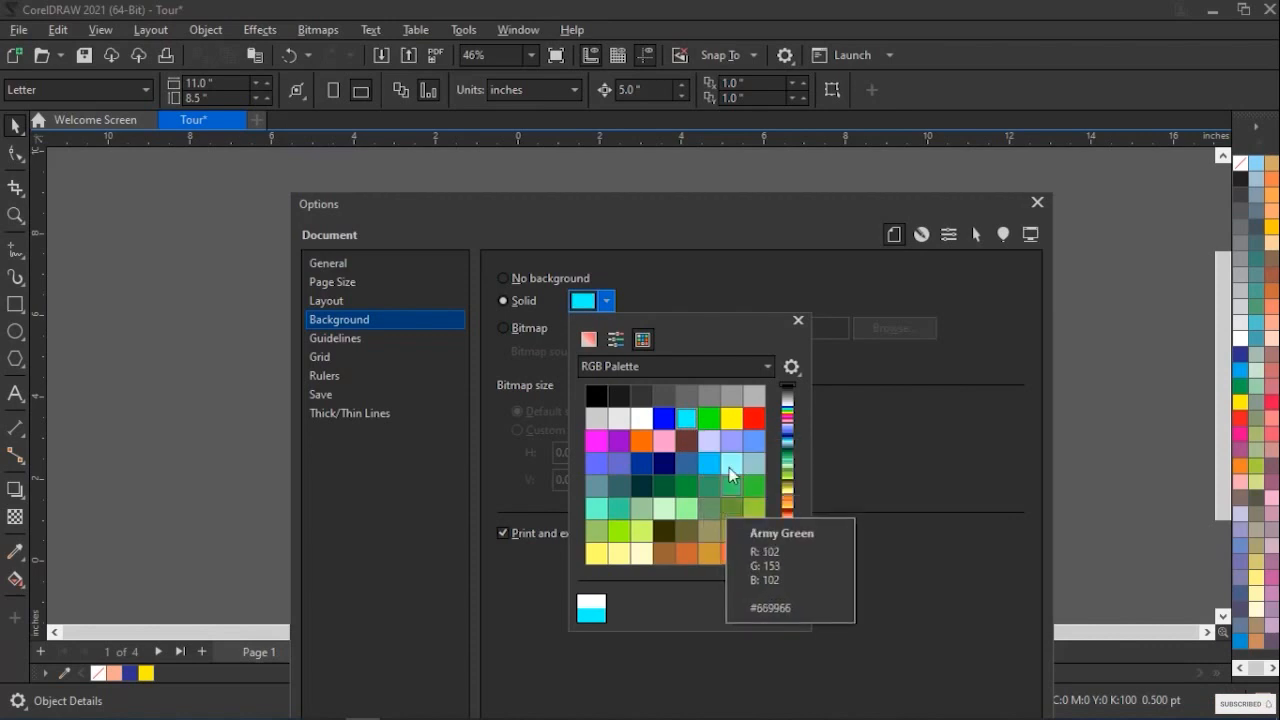
left_click(686, 300)
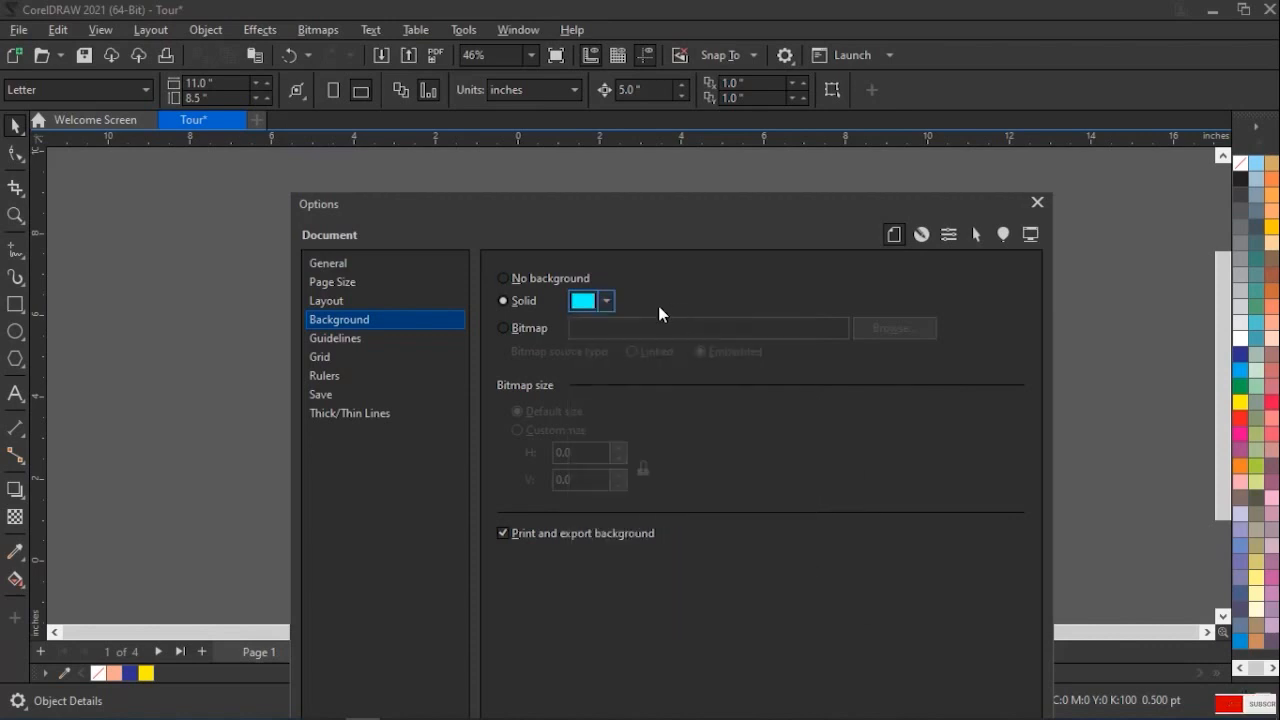
Switch the page background to an embedded bitmap using images_178 at default size, and apply it
left_click(510, 332)
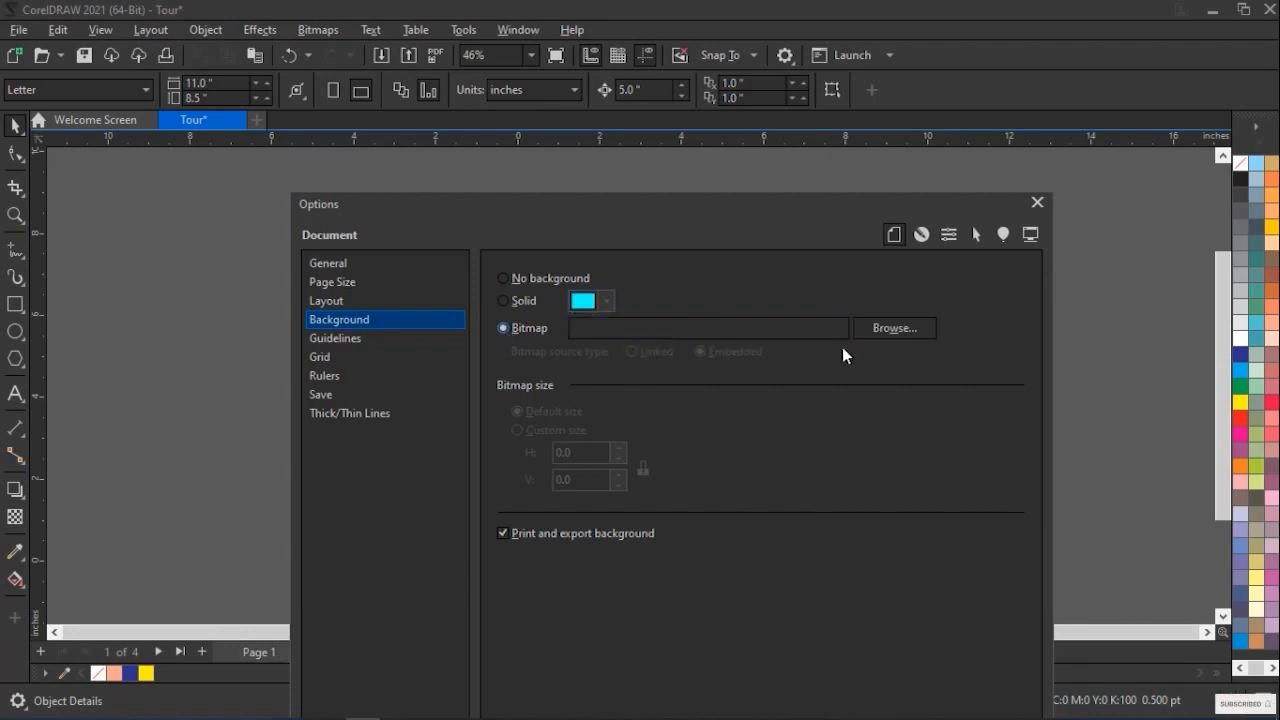
left_click(895, 330)
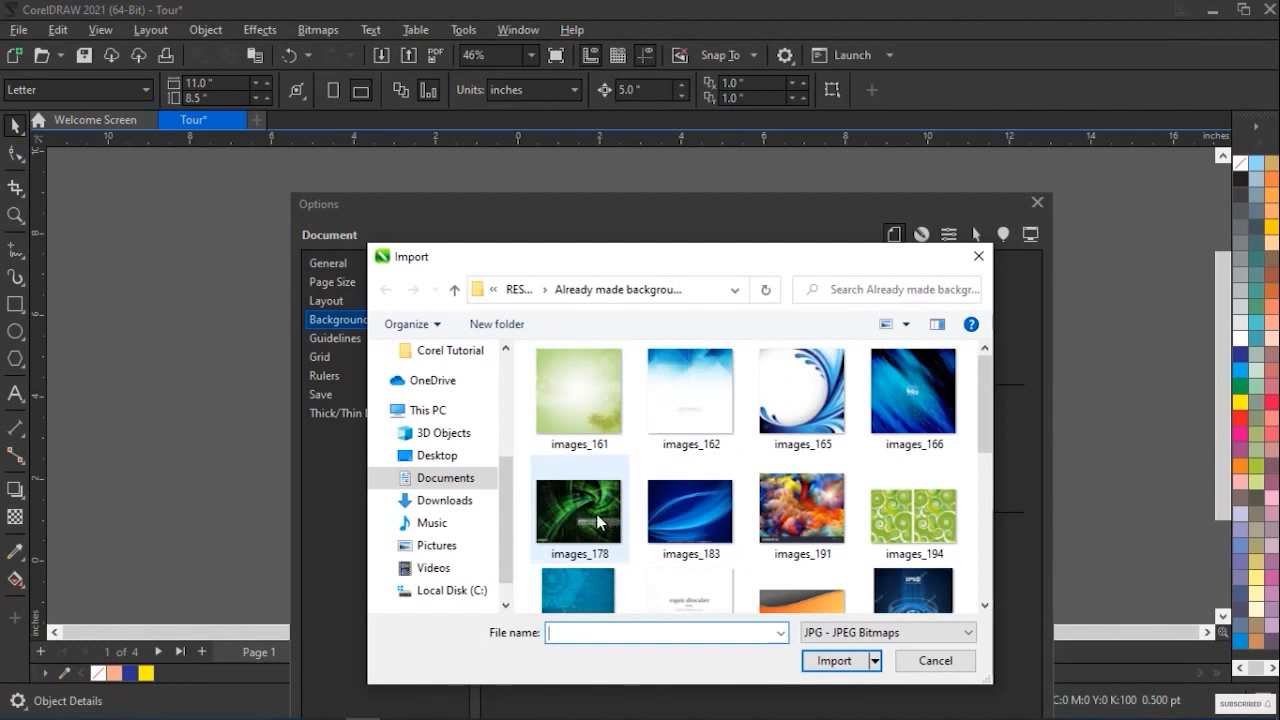
left_click(605, 521)
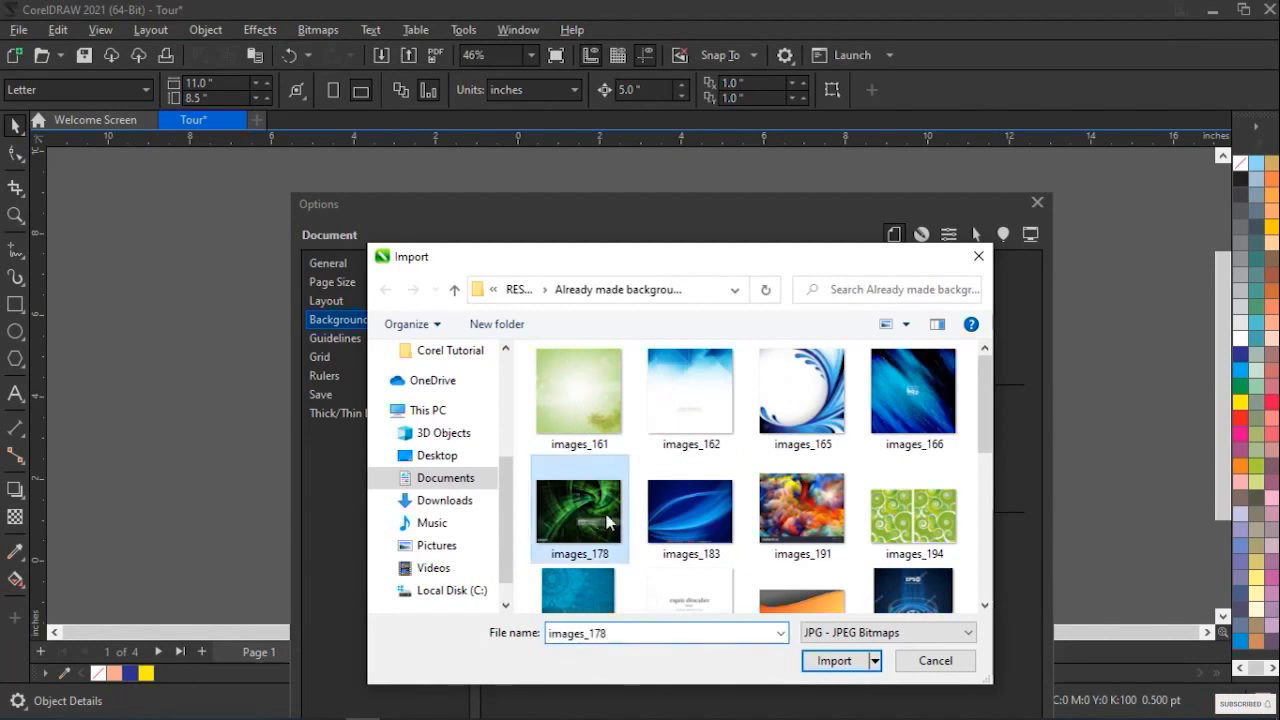
left_click(835, 662)
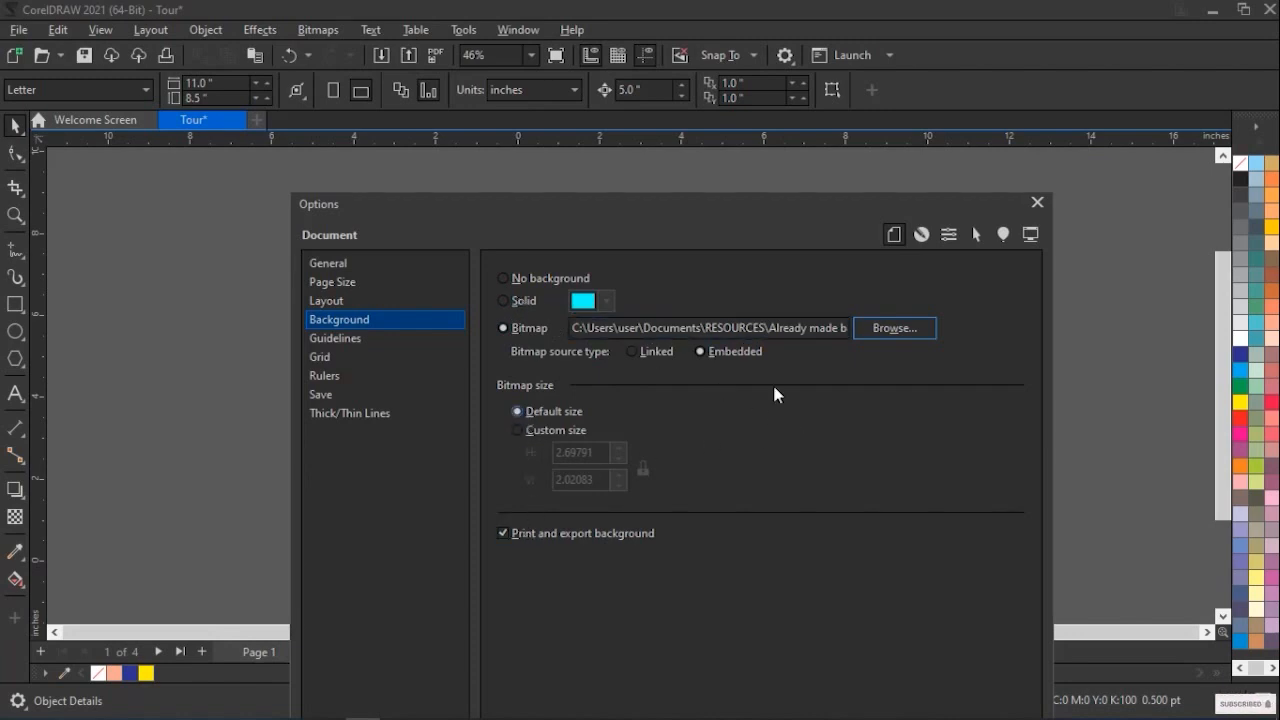
left_click_drag(755, 203, 751, 54)
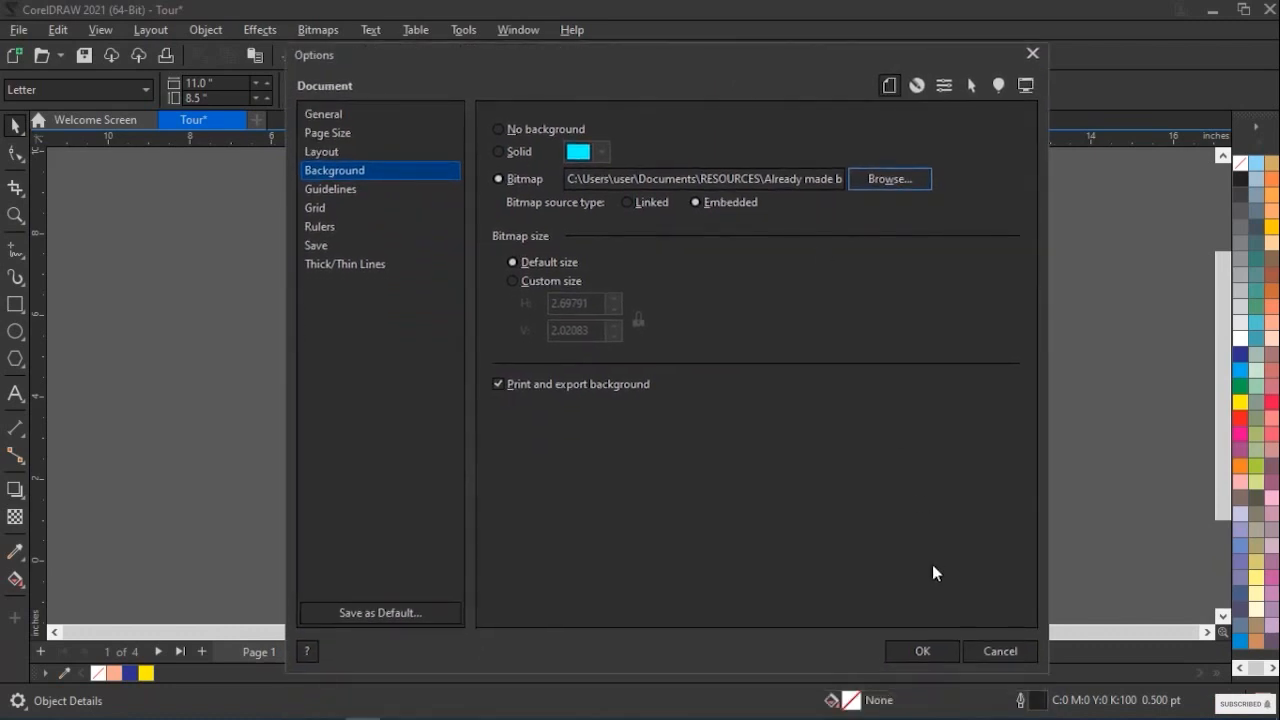
left_click(921, 652)
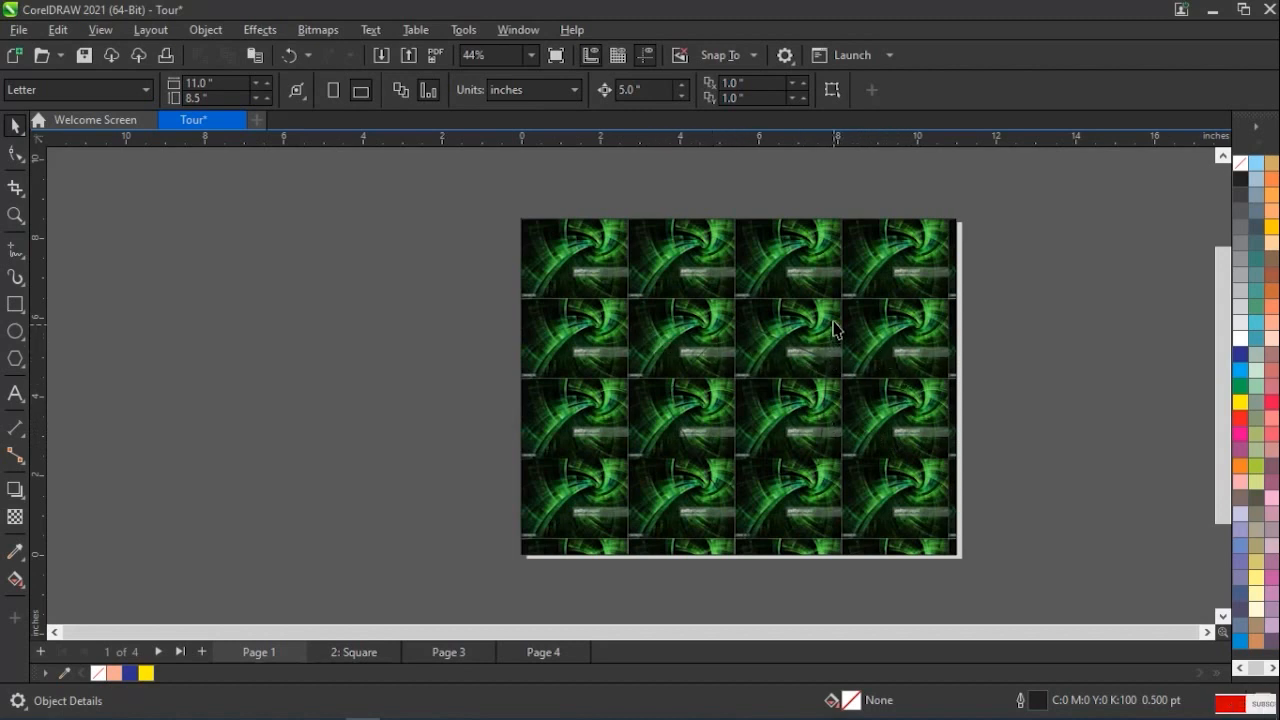
Replace the bitmap page background with solid blue (#0000FF) after trying white, and apply it
left_click(153, 31)
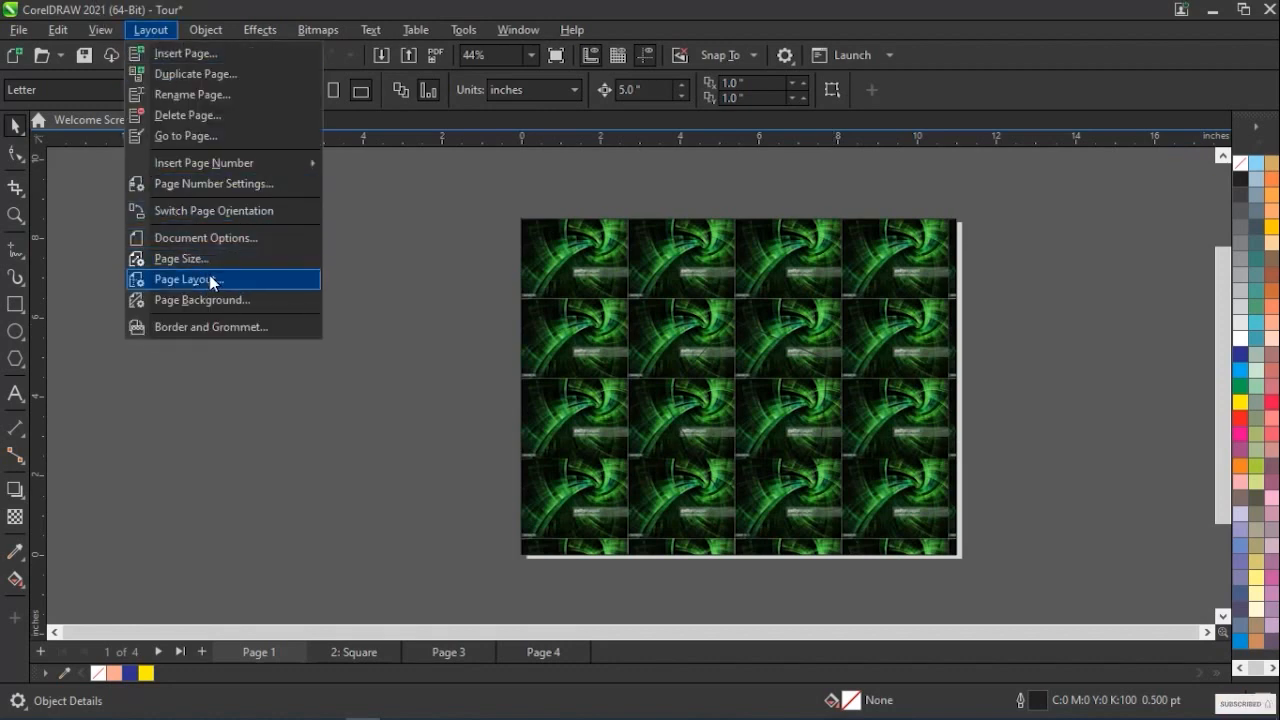
left_click(214, 300)
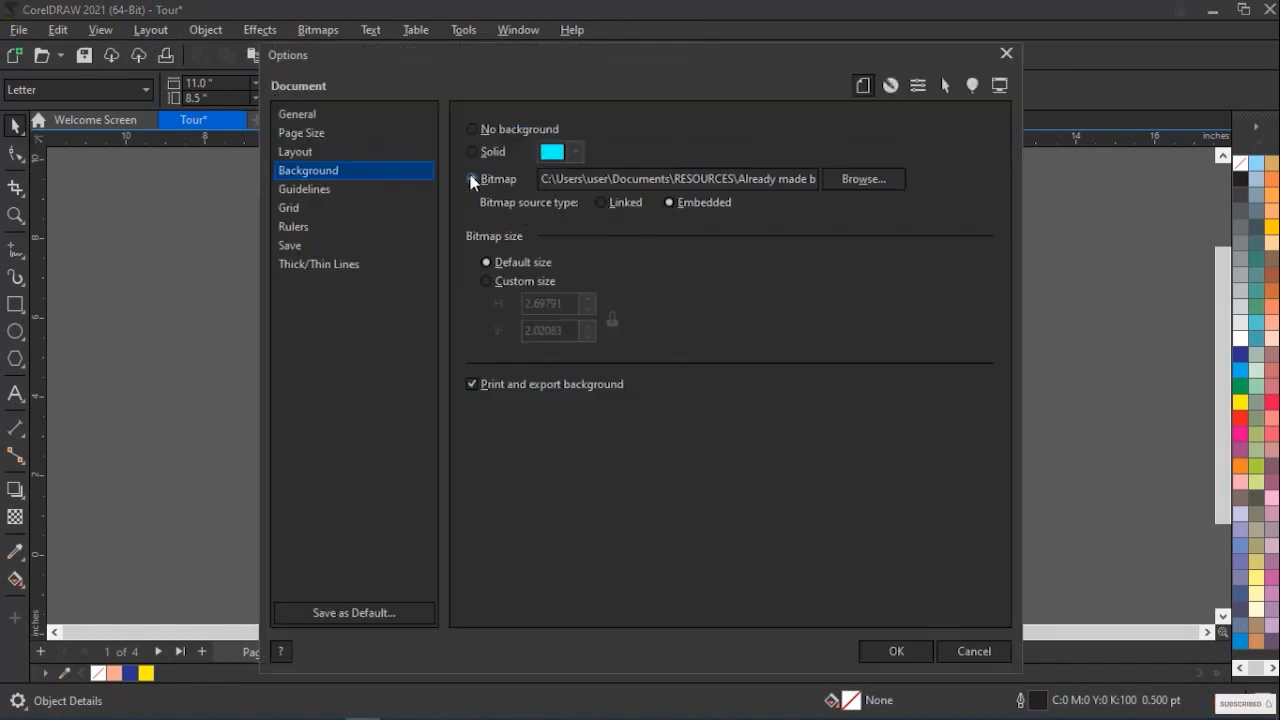
left_click(472, 153)
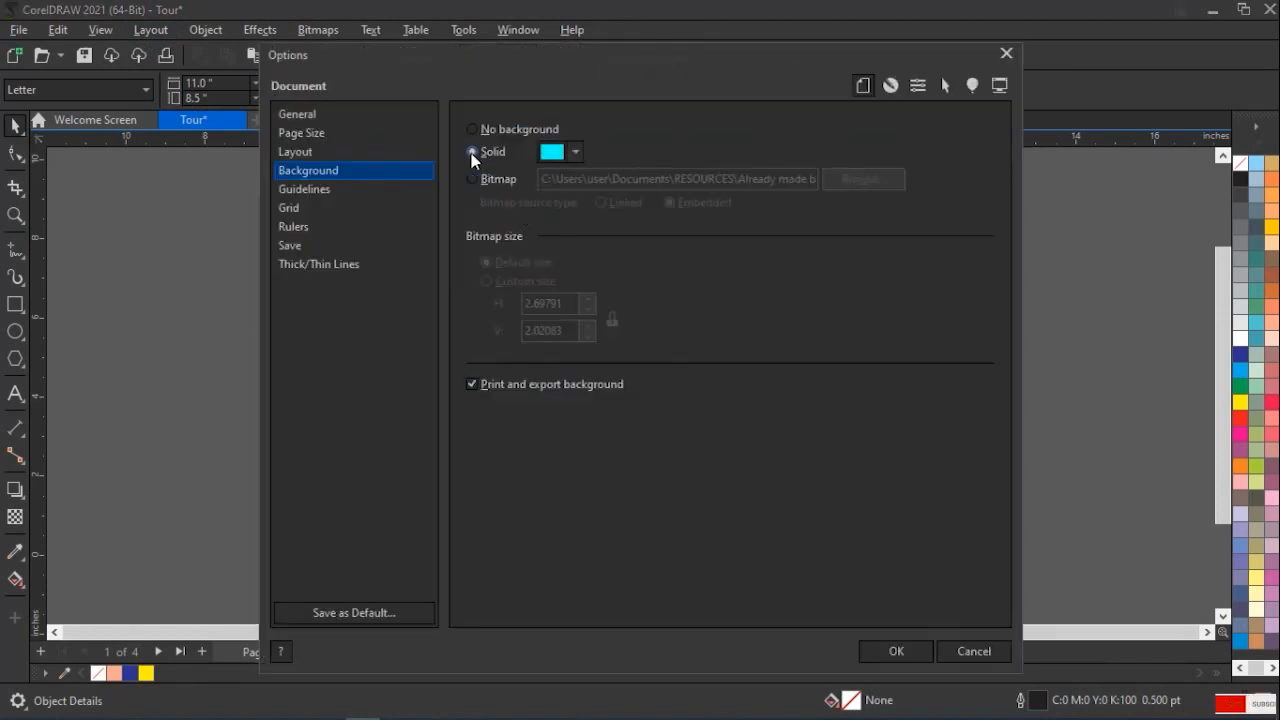
left_click(576, 154)
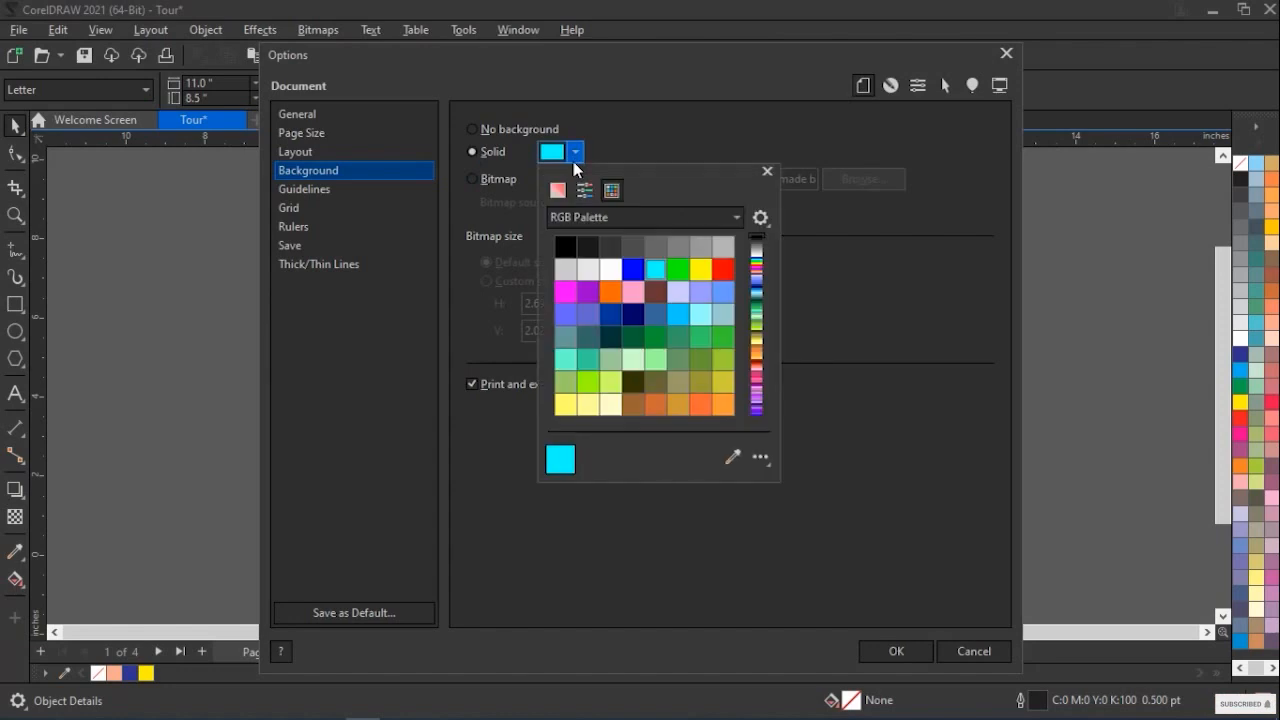
left_click(606, 271)
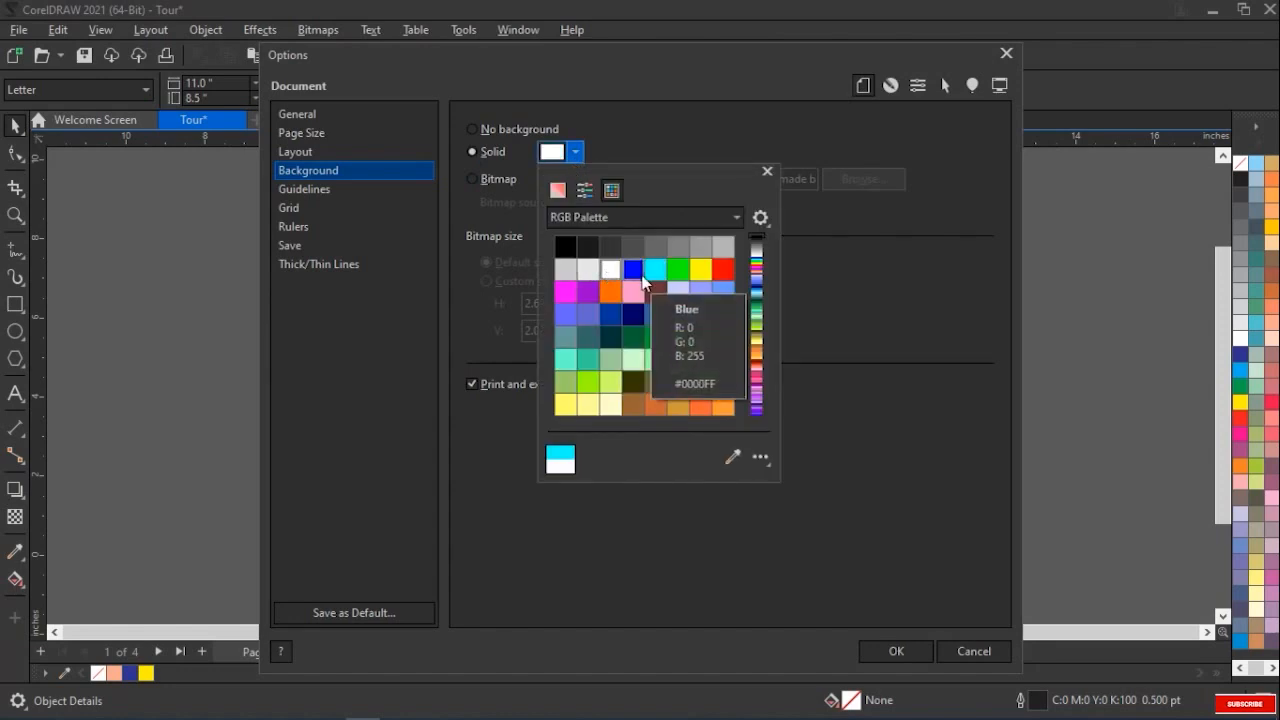
left_click(640, 276)
left_click(908, 648)
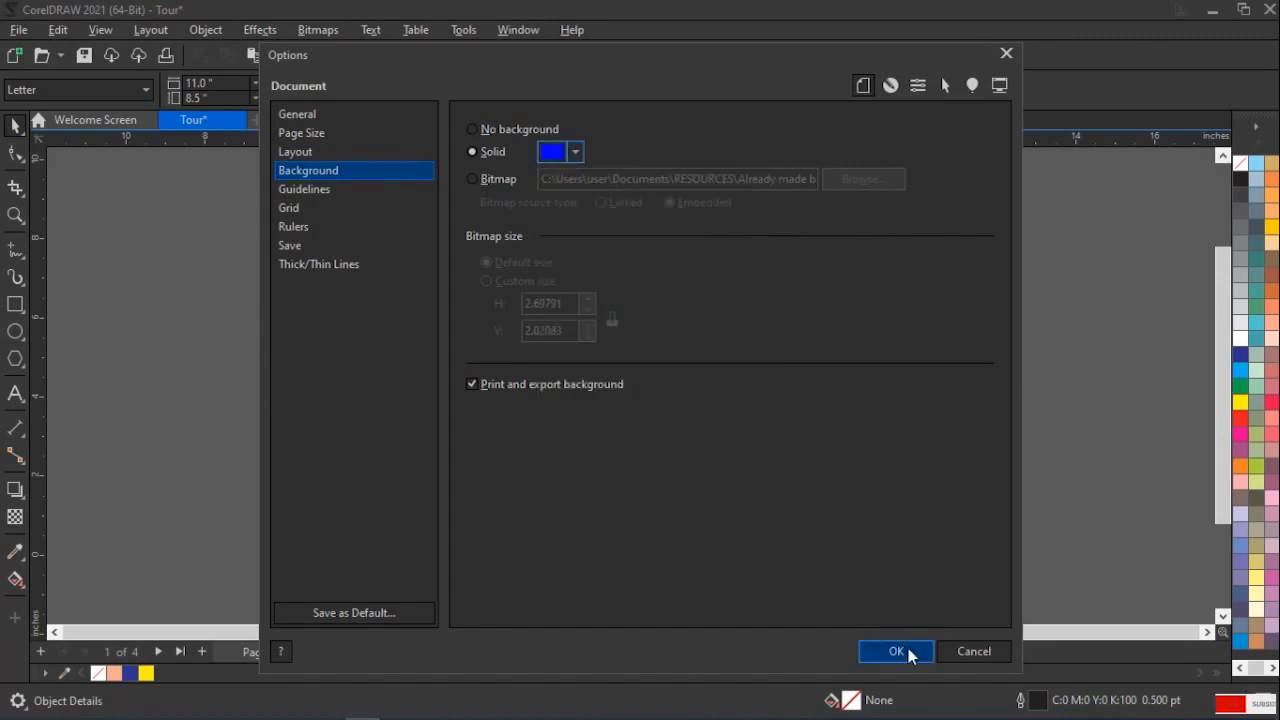
left_click(904, 653)
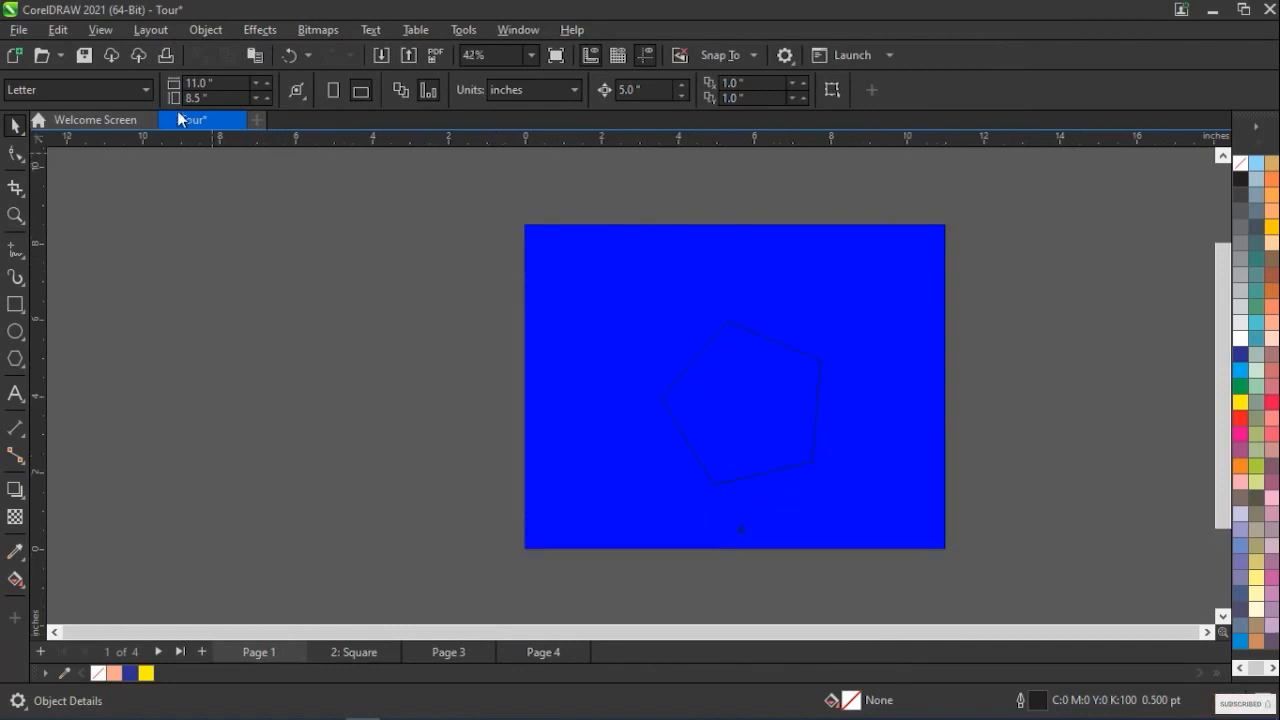
Remove the solid blue by setting the page to no background, and apply the change
left_click(150, 30)
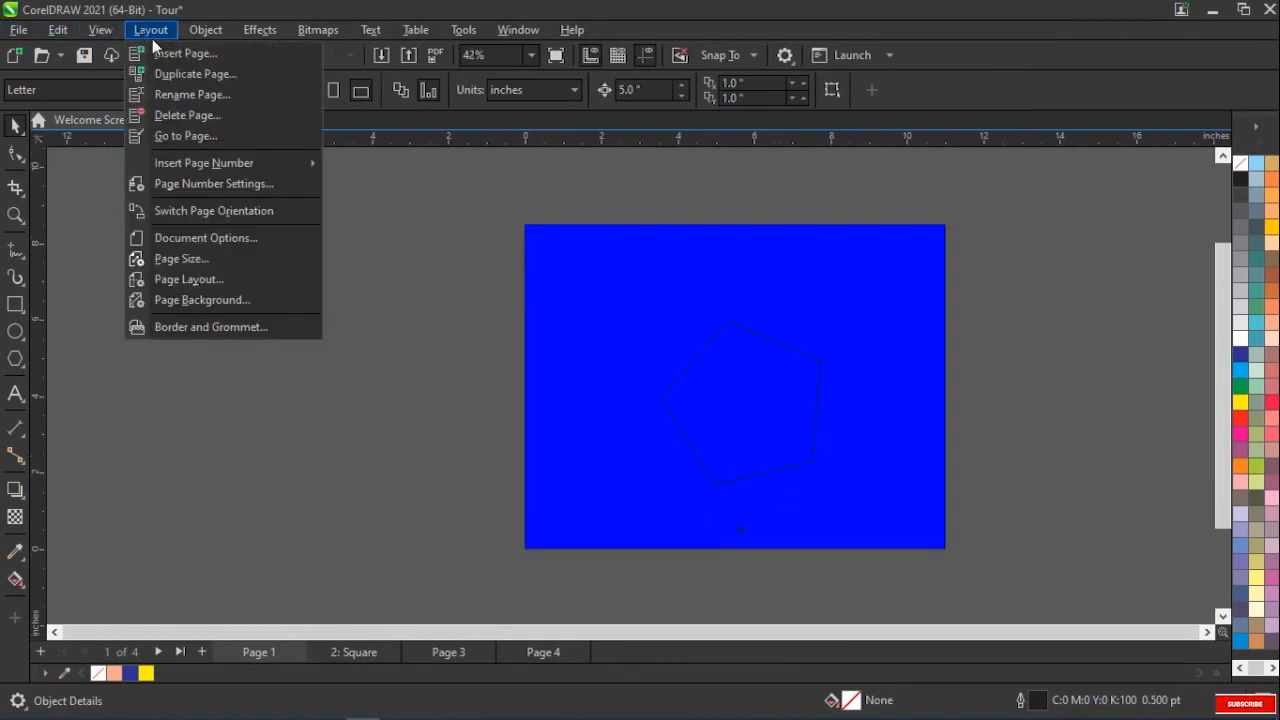
left_click(185, 298)
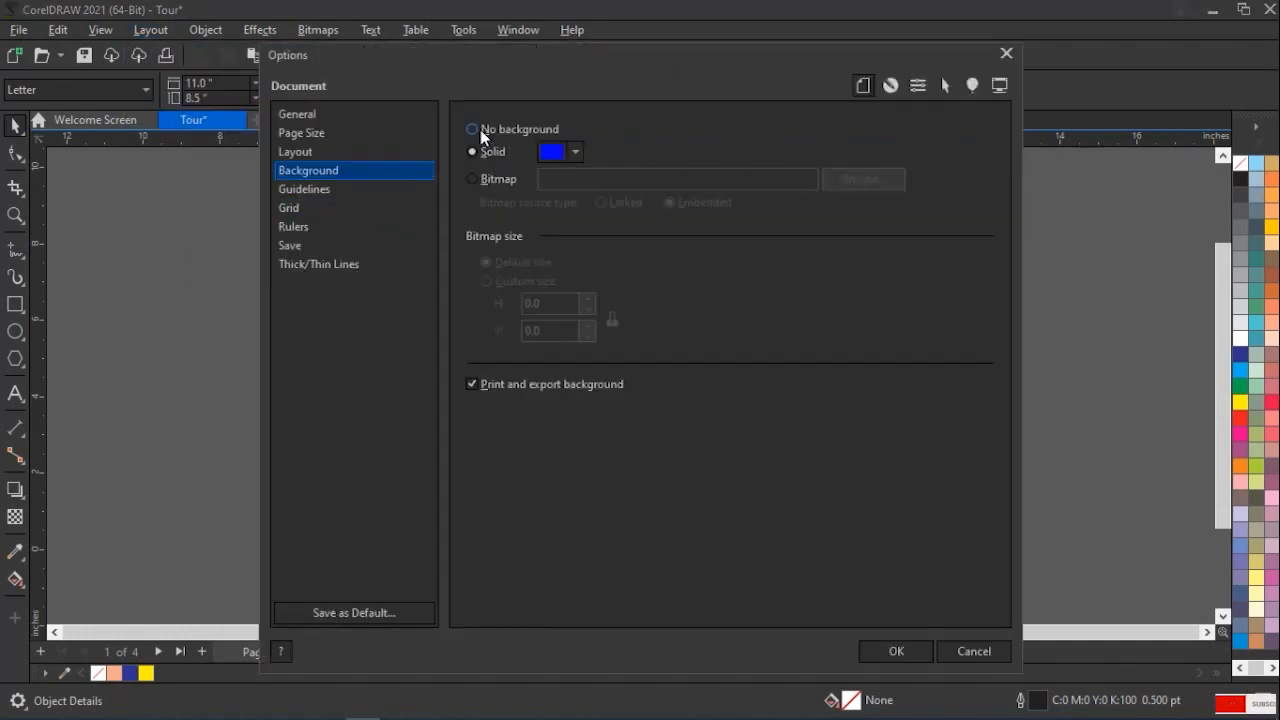
left_click(481, 130)
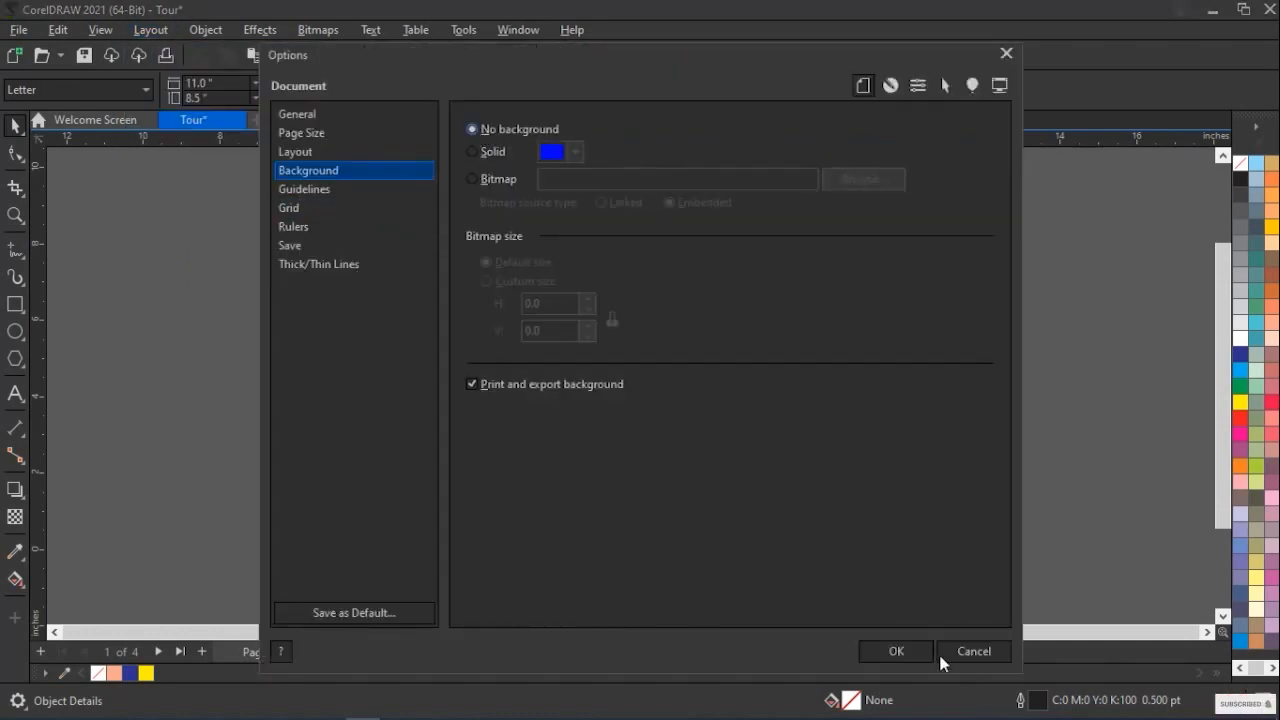
left_click(911, 651)
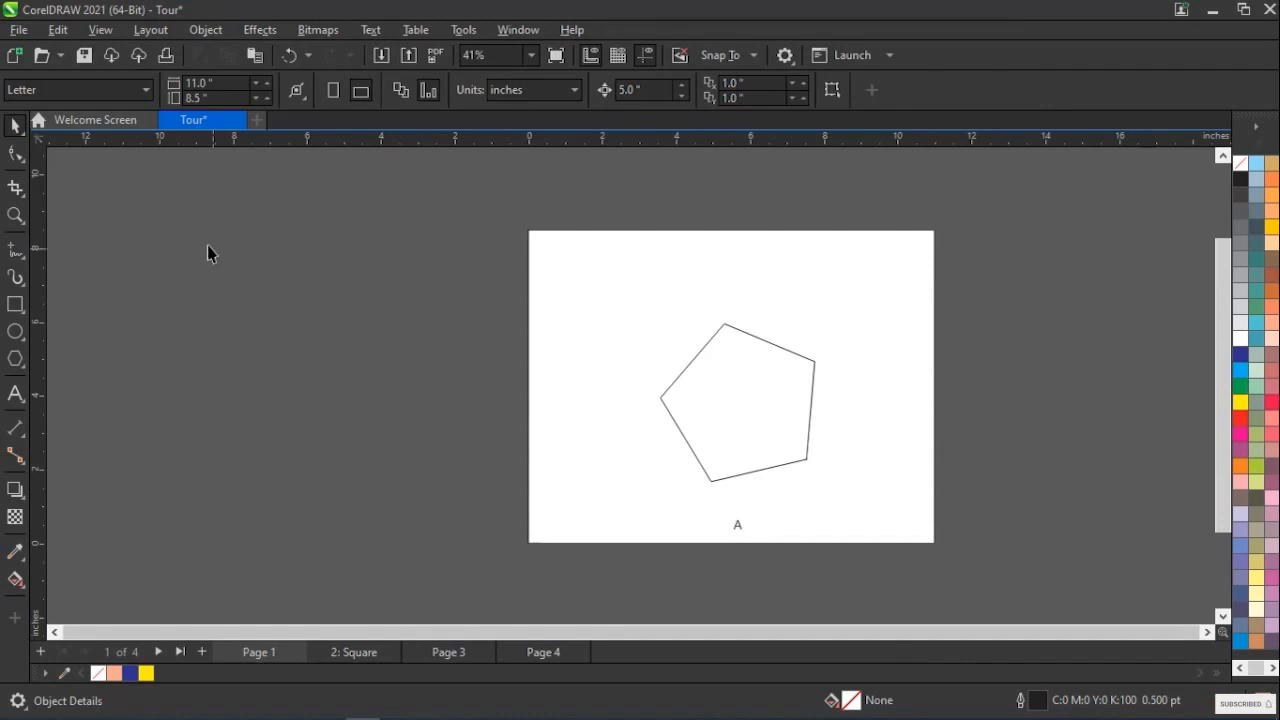
Preview a 1.25-inch page border with grommets in the Border and Grommet settings, and discard them without applying
left_click(148, 33)
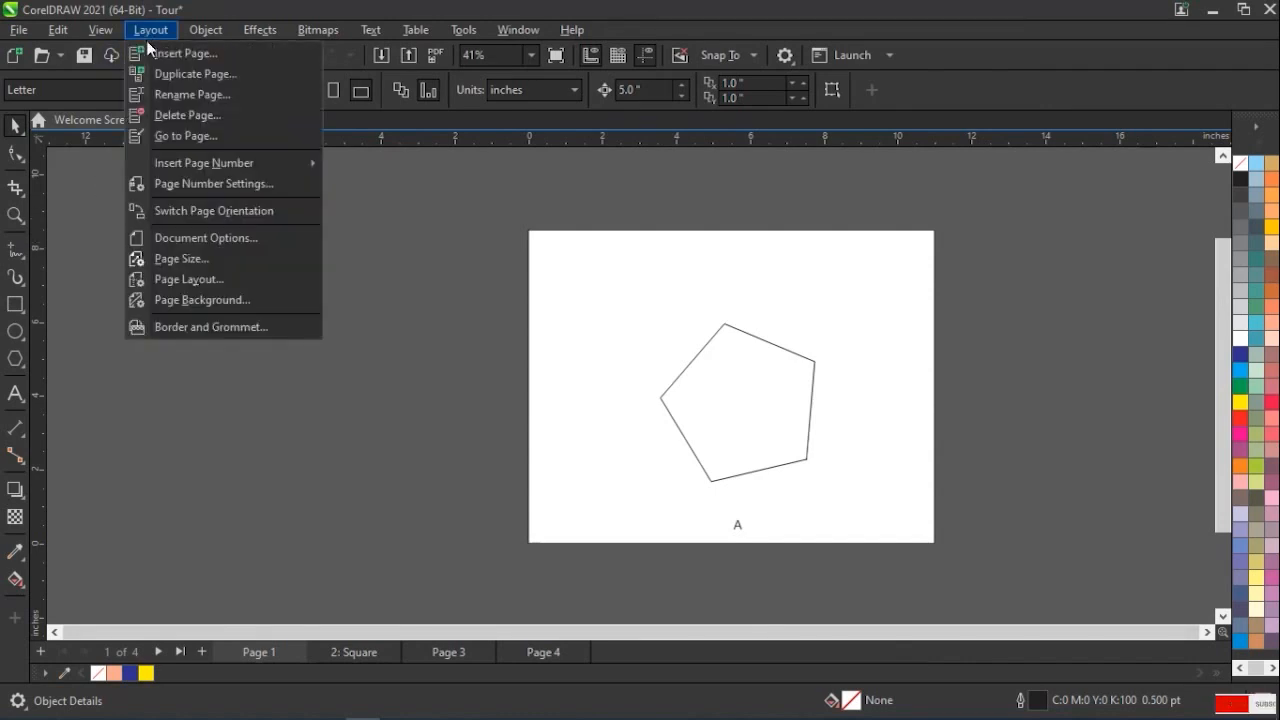
left_click(200, 327)
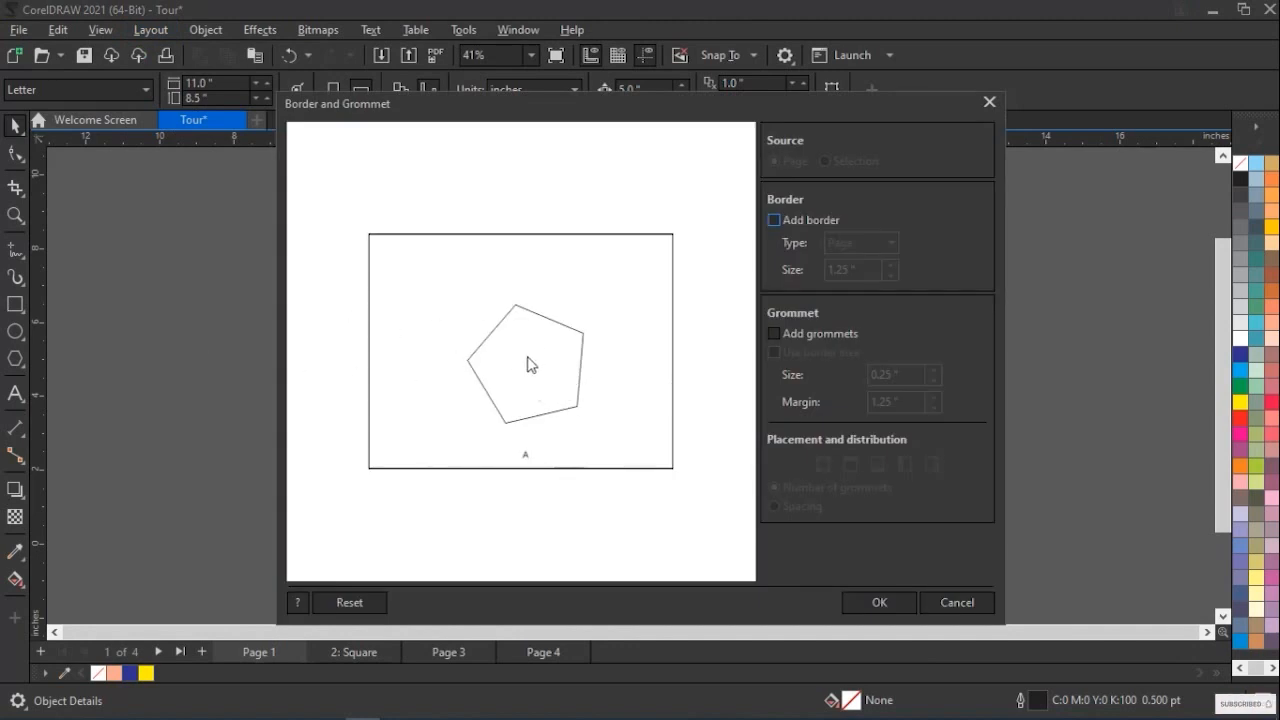
left_click(775, 222)
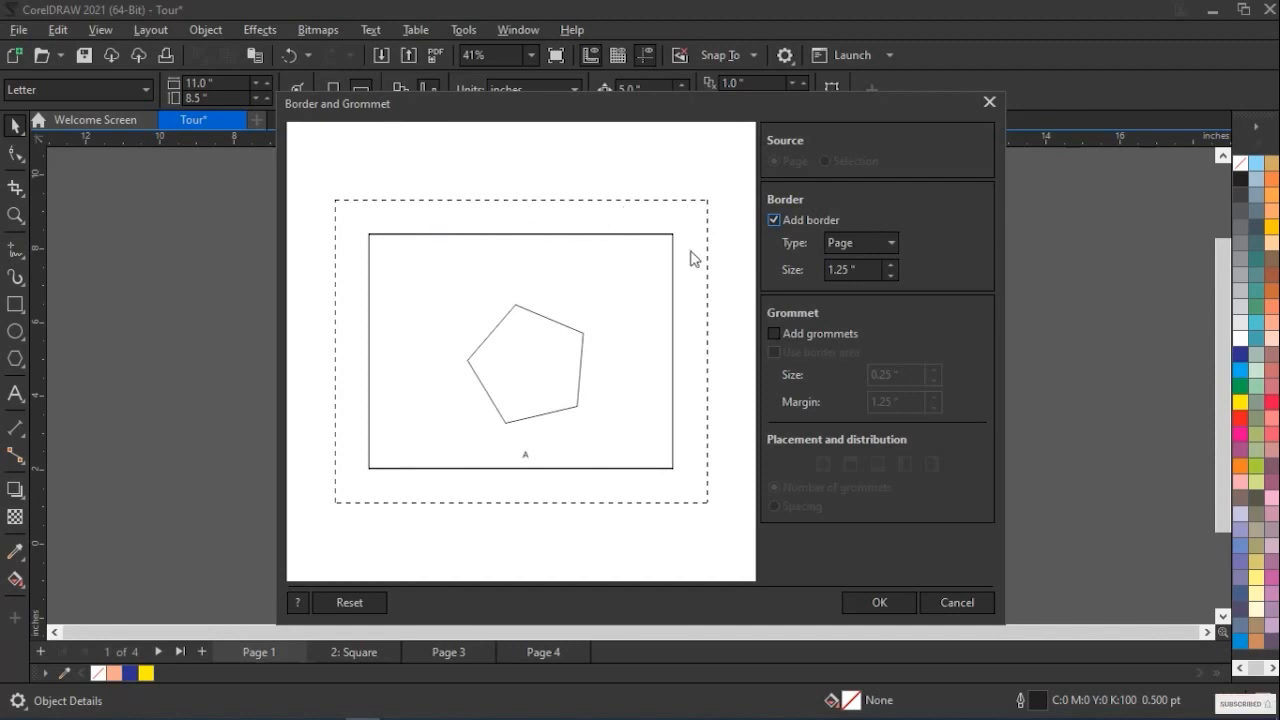
left_click(775, 334)
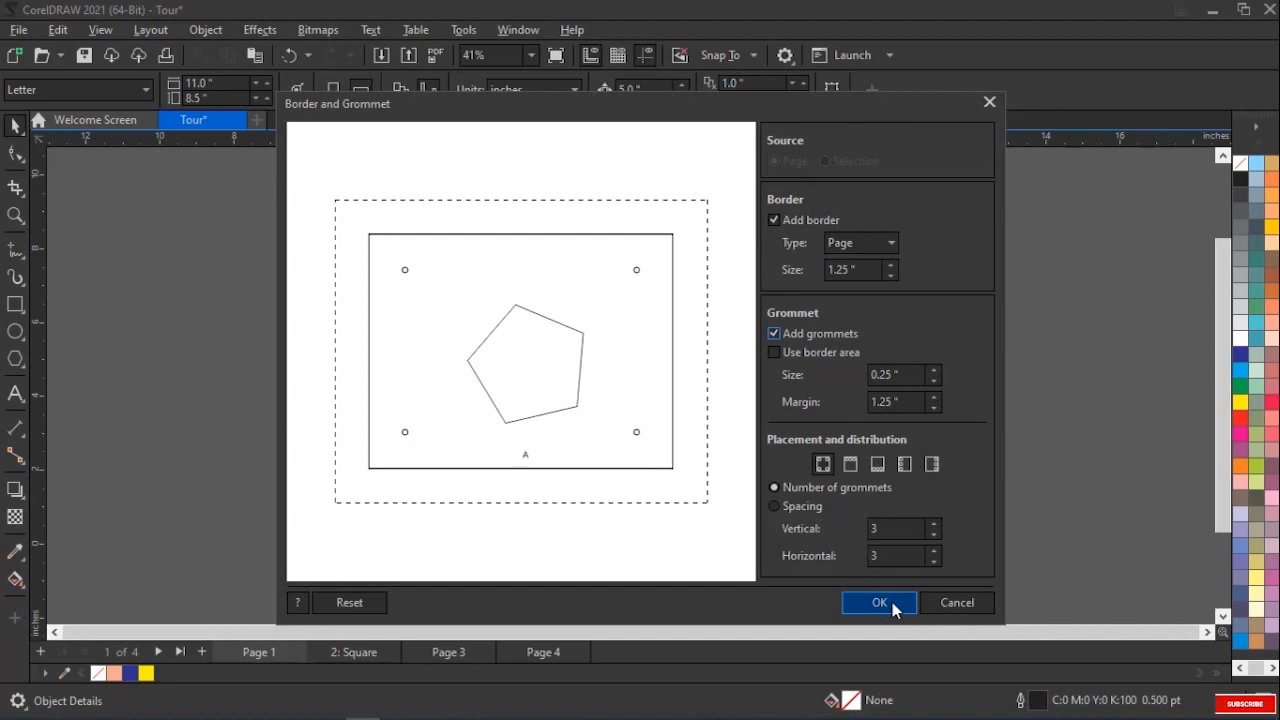
left_click(956, 602)
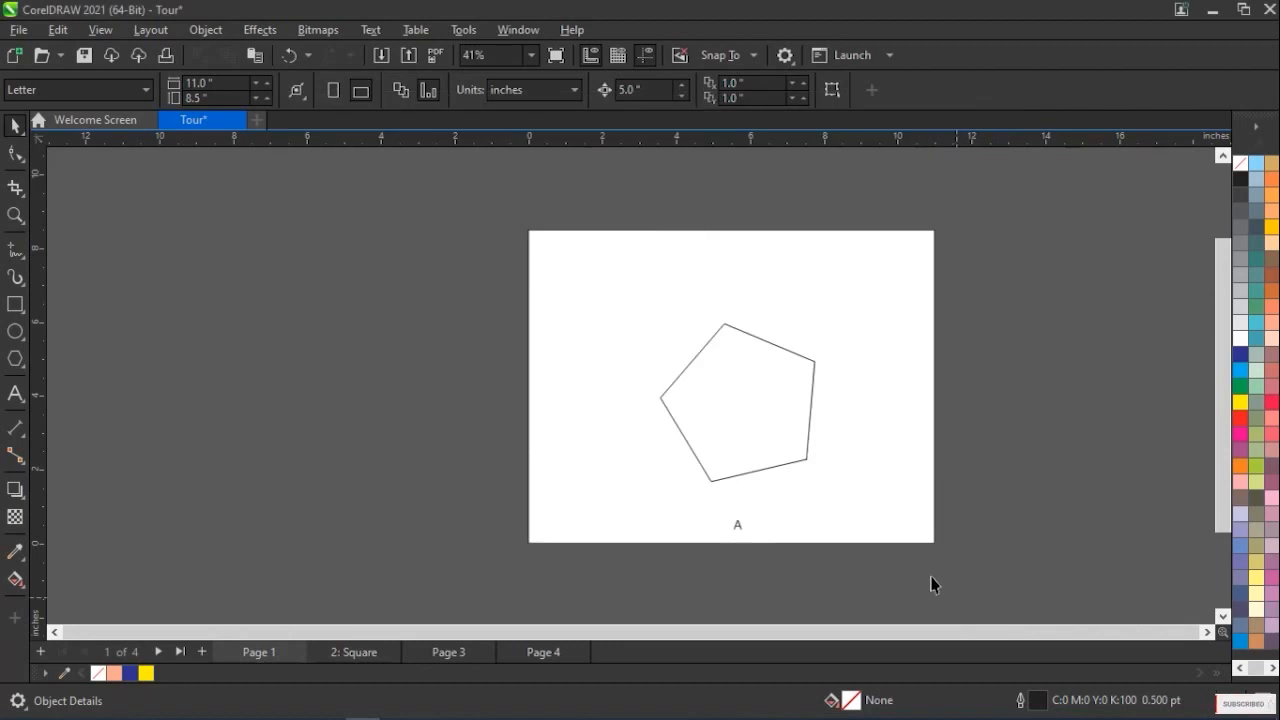
left_click(140, 31)
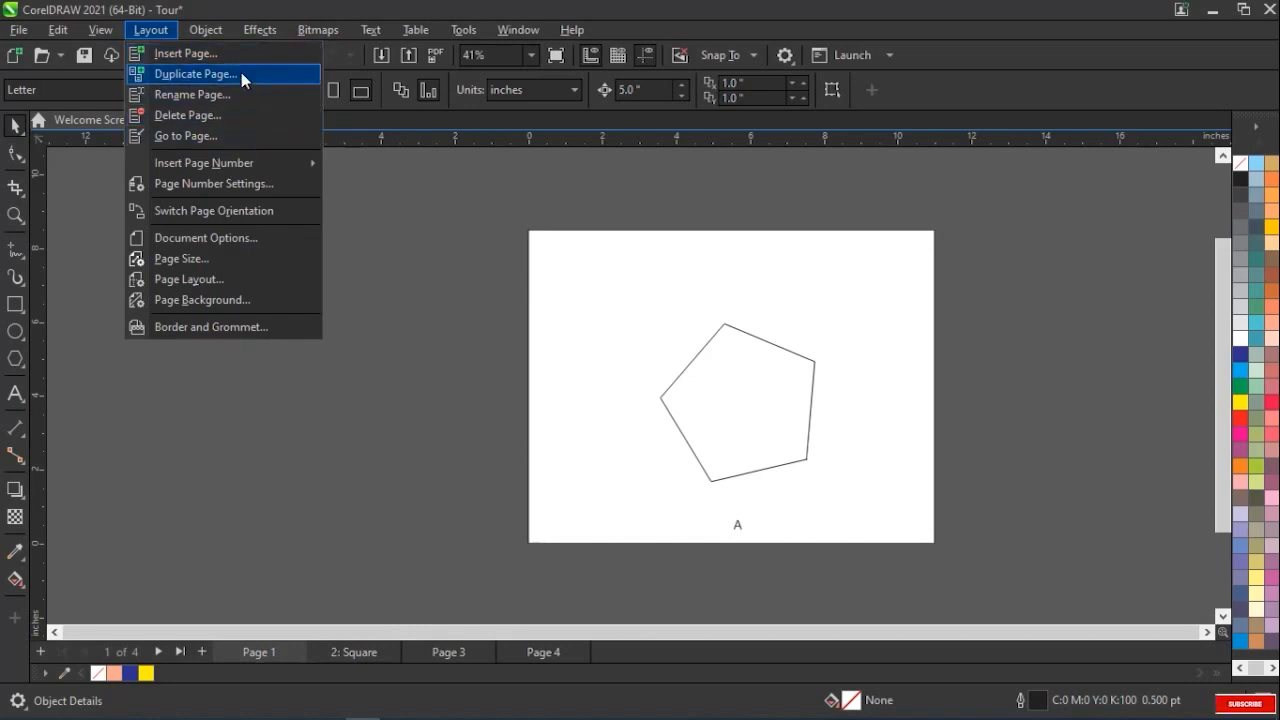
left_click(388, 451)
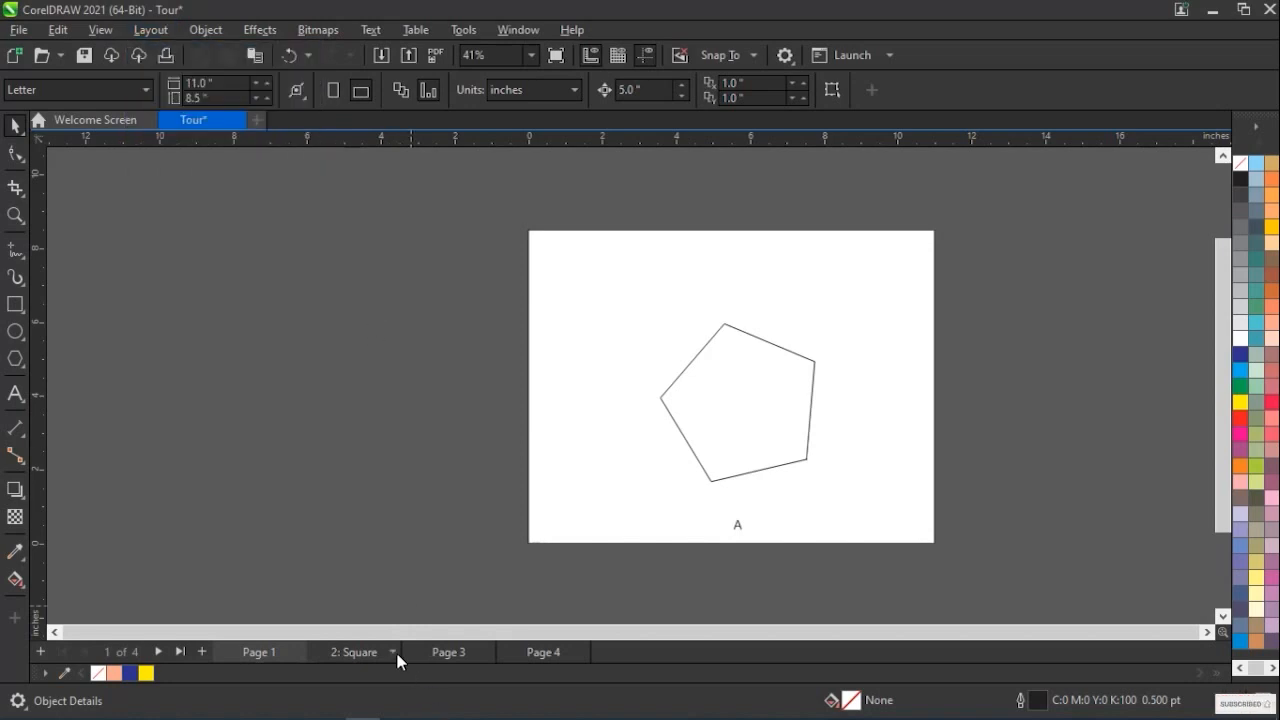
left_click(477, 653)
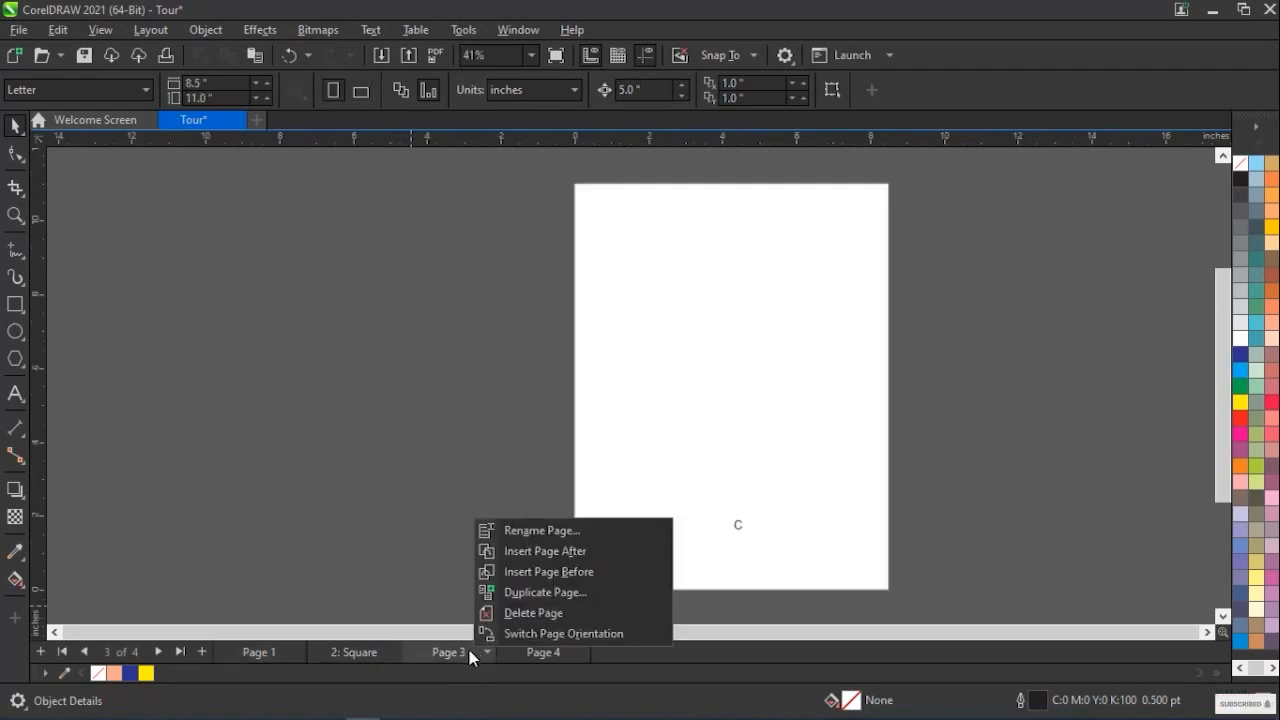
left_click(390, 653)
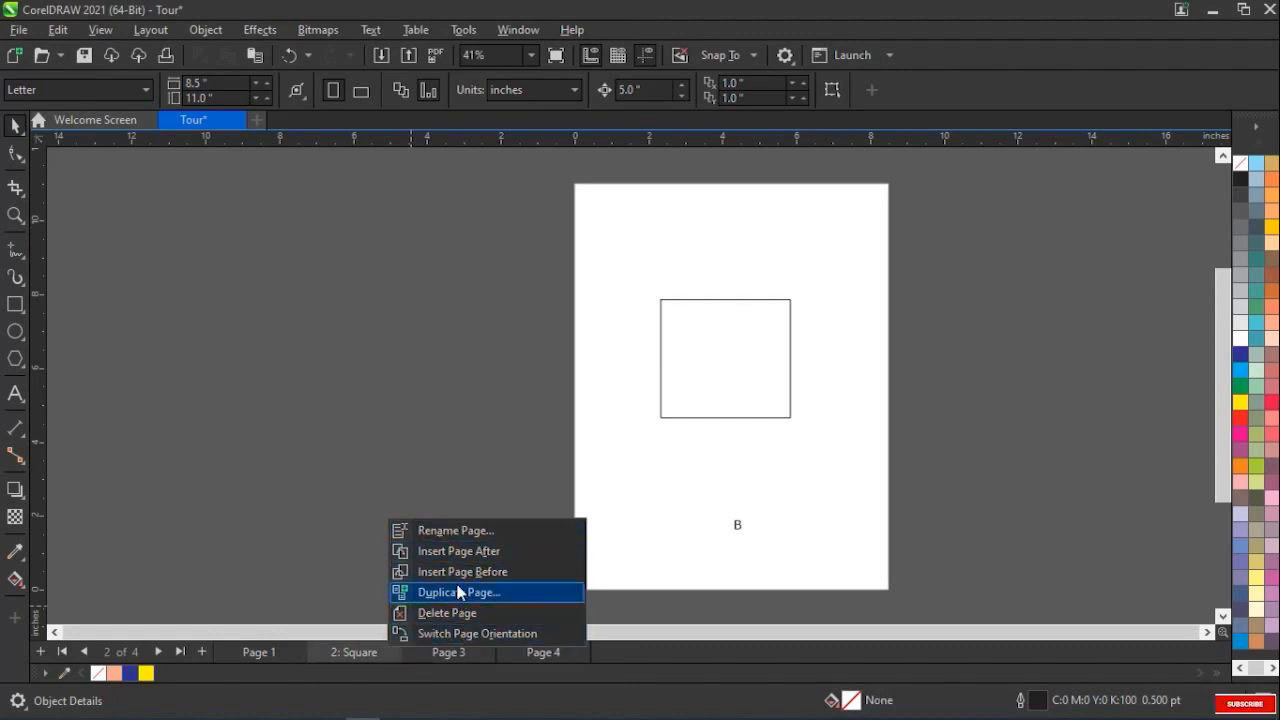
left_click(283, 459)
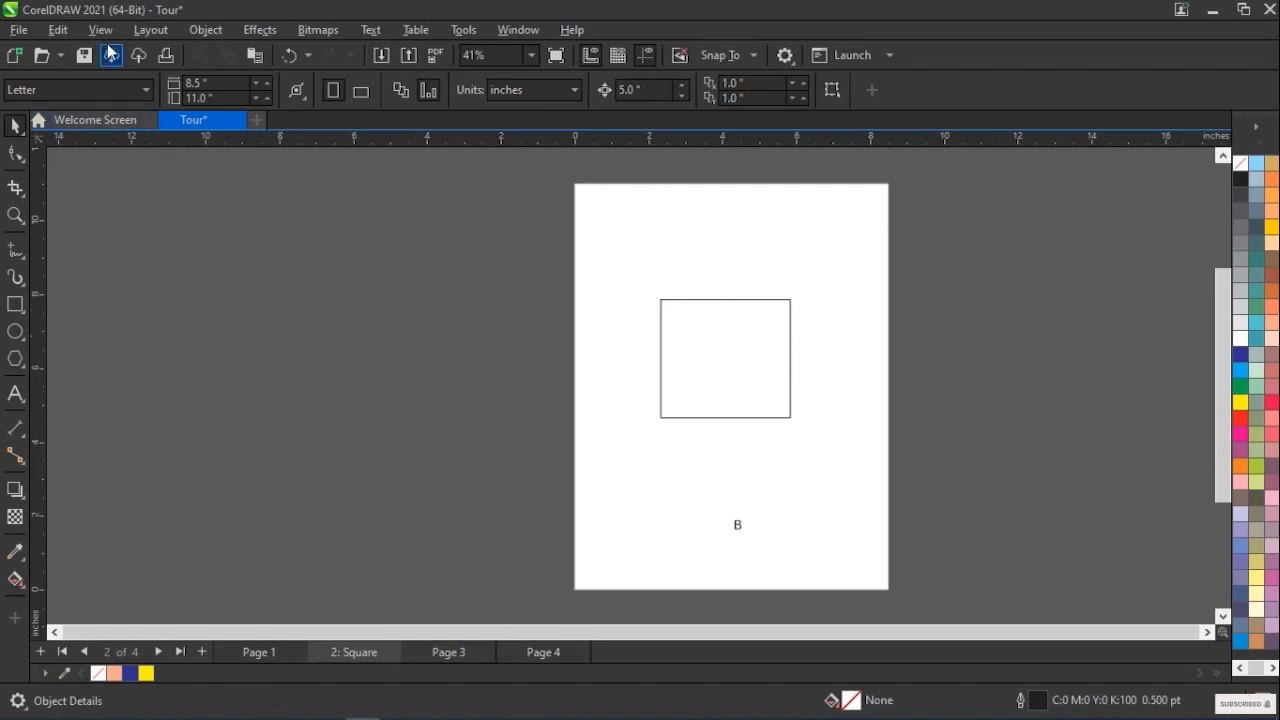
left_click(151, 30)
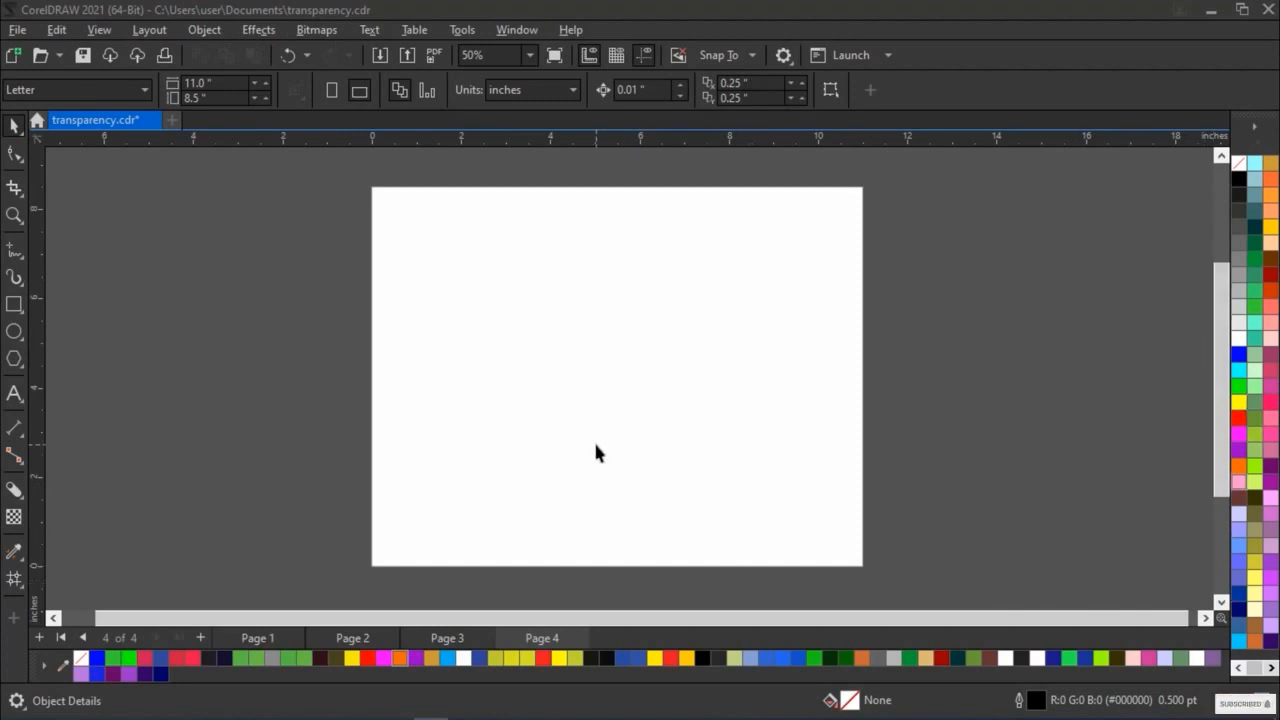
Switch to Wireframe view and draw a rectangle about 5.3 by 3.4 inches on Page 4 with a blue (#0000FF) fill
left_click(97, 32)
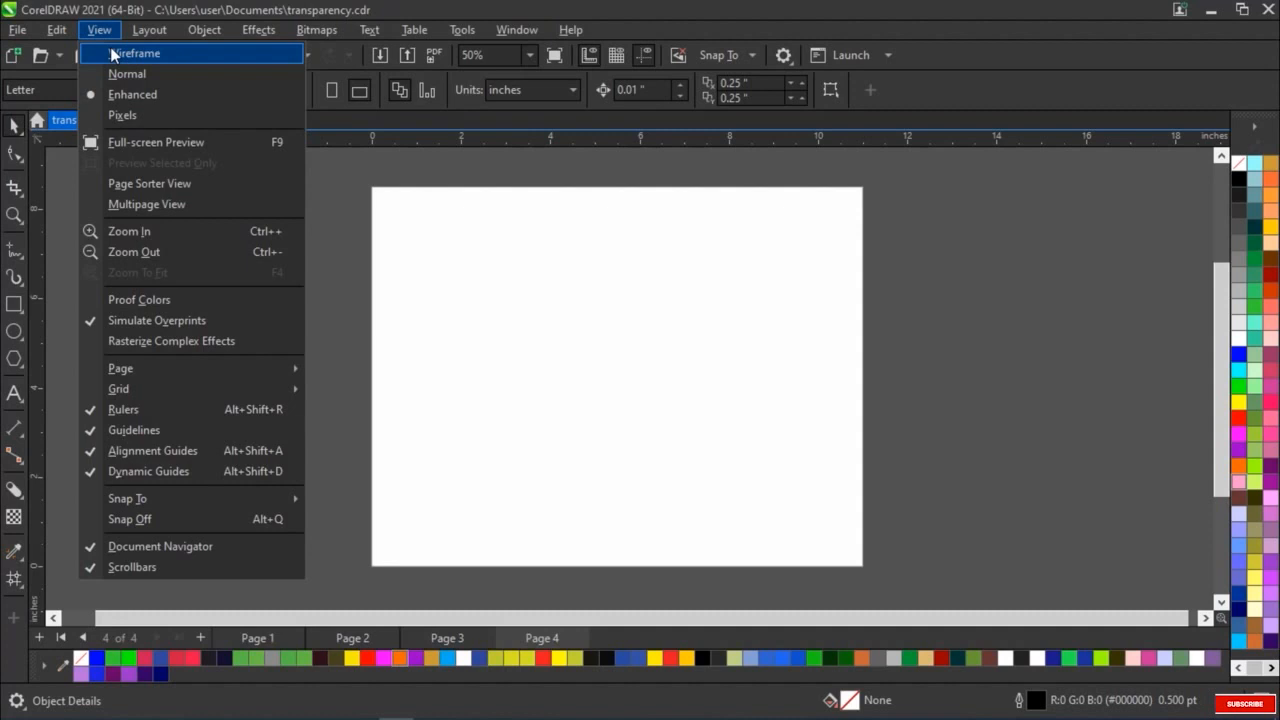
left_click(112, 52)
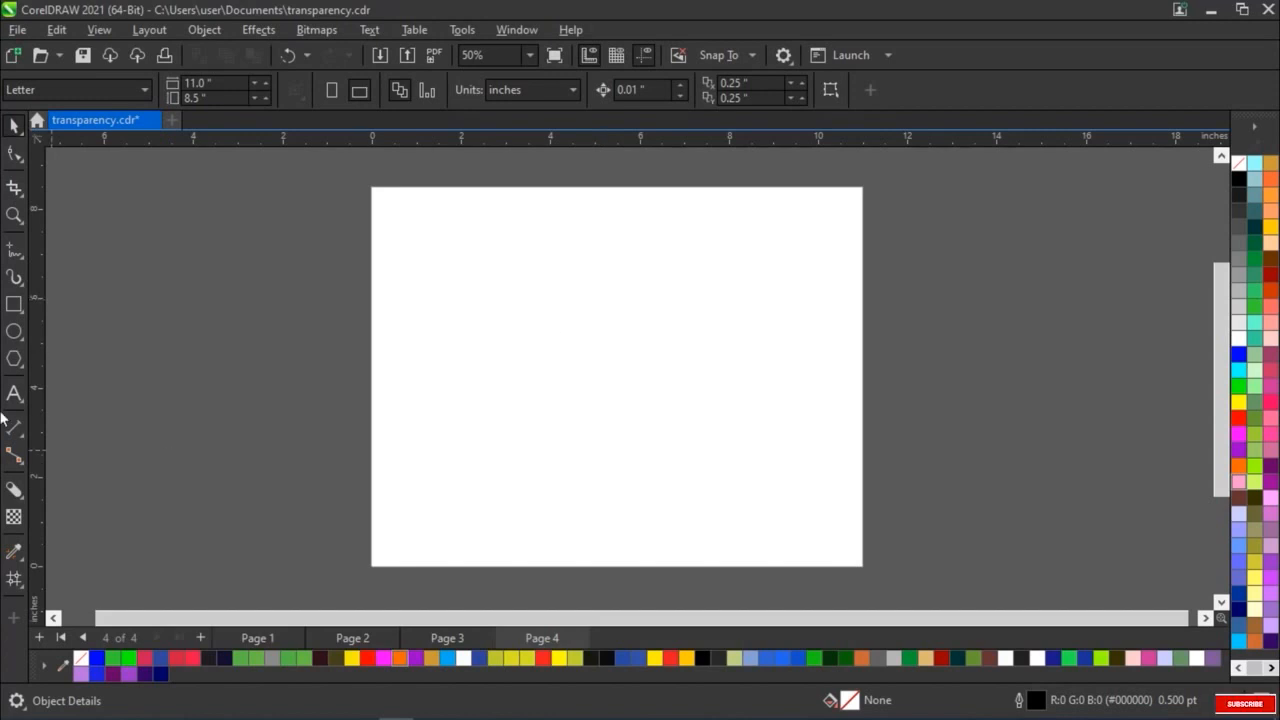
left_click(13, 305)
left_click_drag(452, 244, 689, 397)
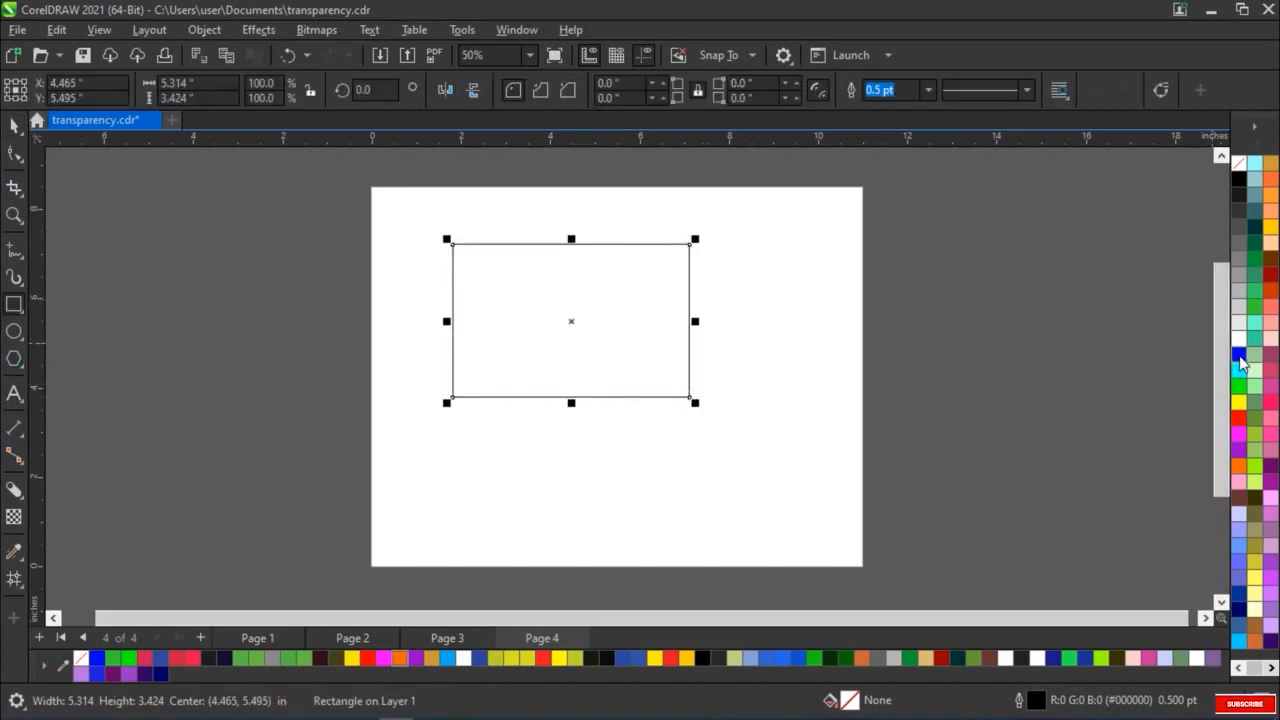
left_click(1239, 355)
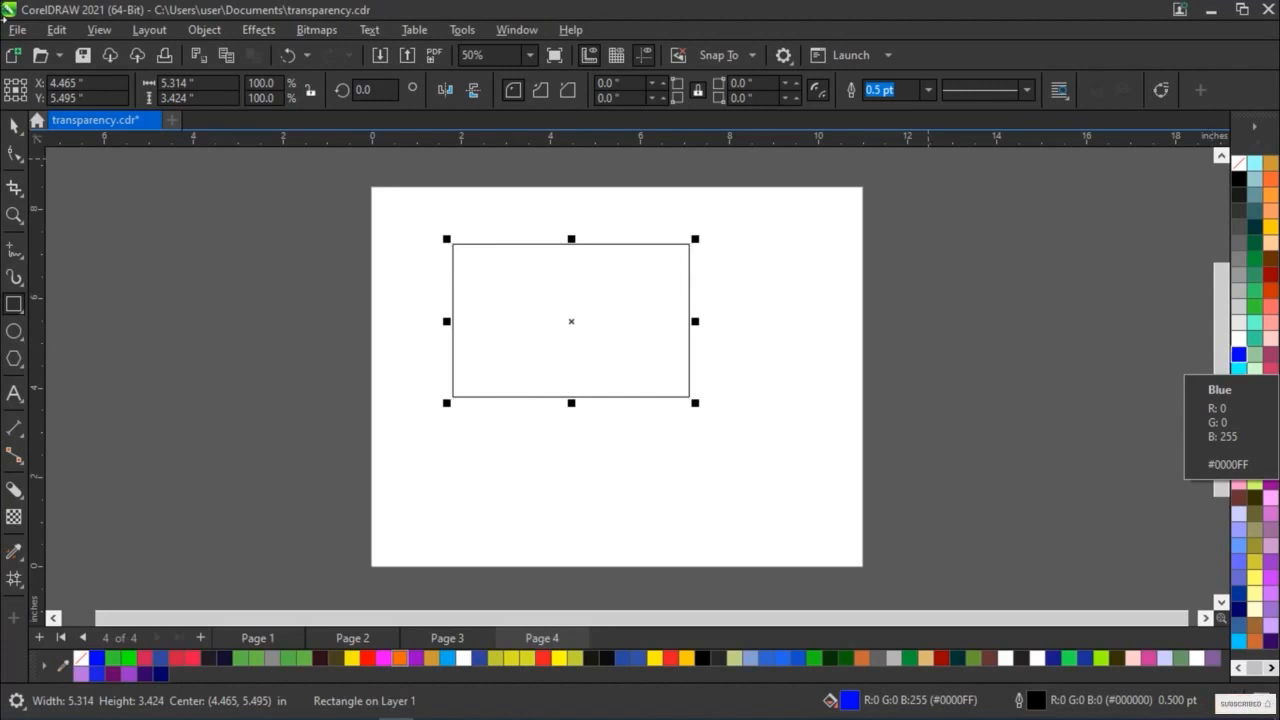
Show the filled rectangle in Normal view and switch to Enhanced view to examine its color
left_click(90, 31)
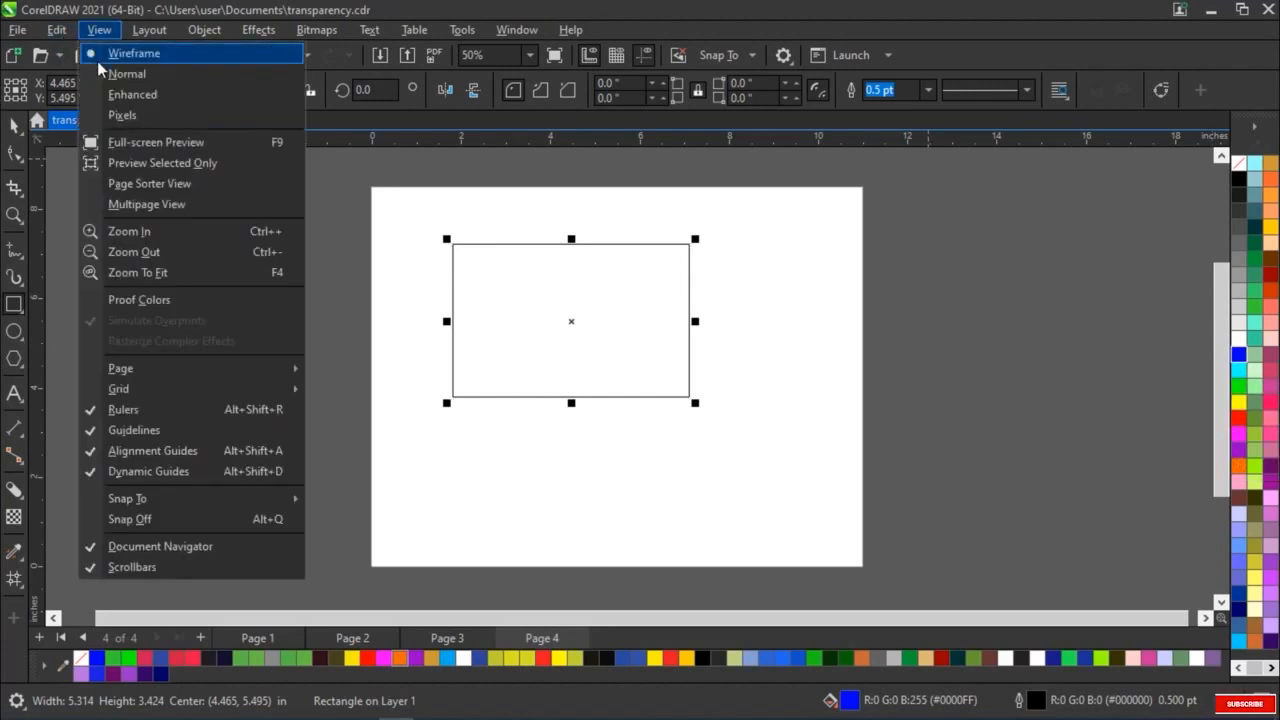
left_click(101, 69)
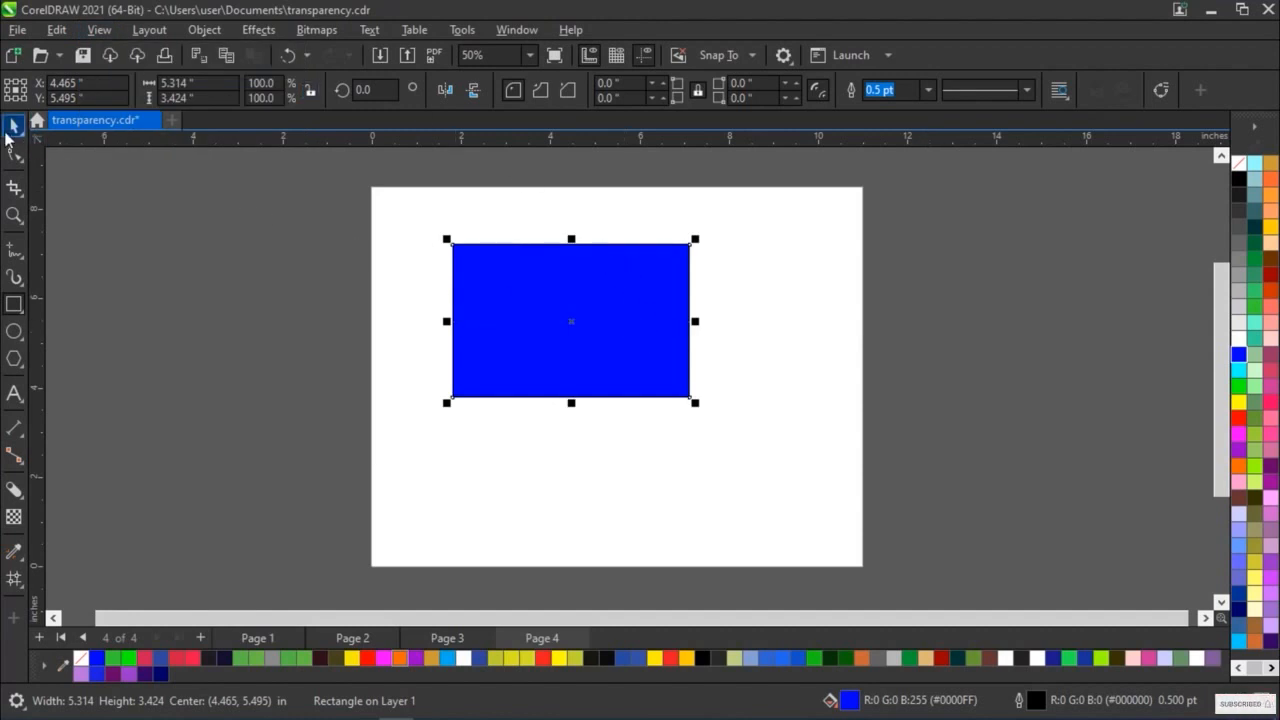
left_click(99, 30)
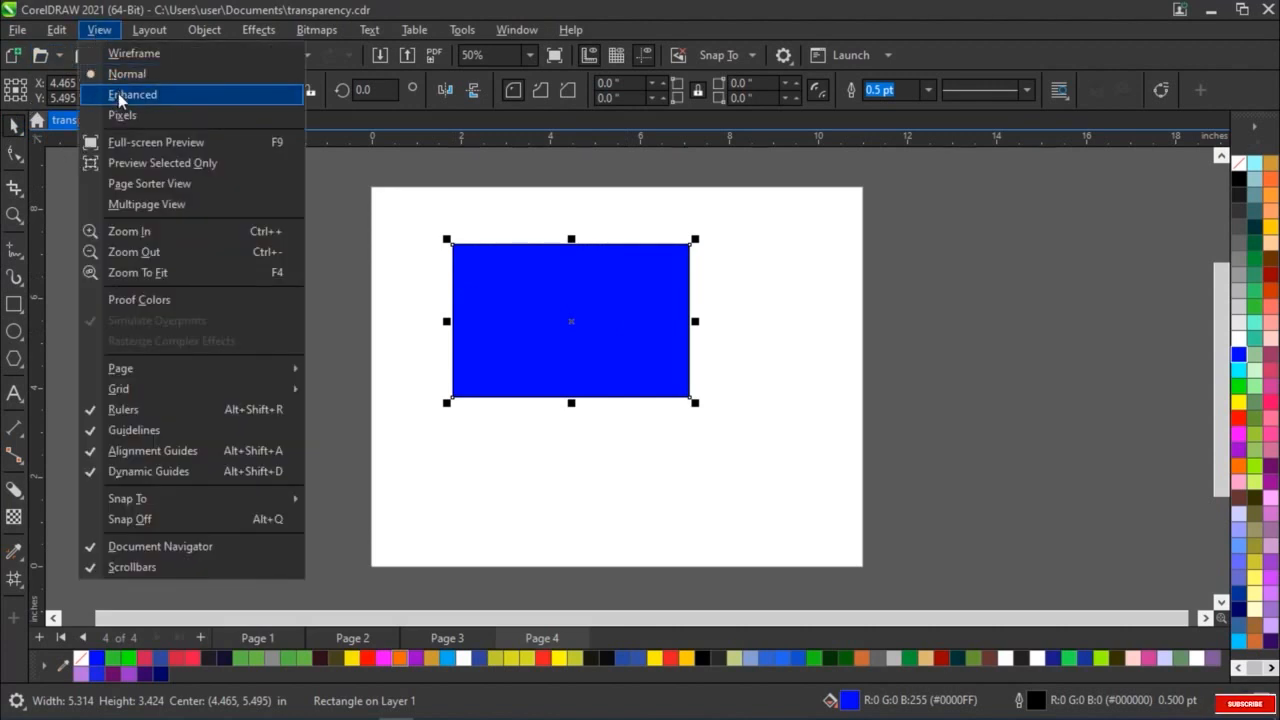
left_click(119, 95)
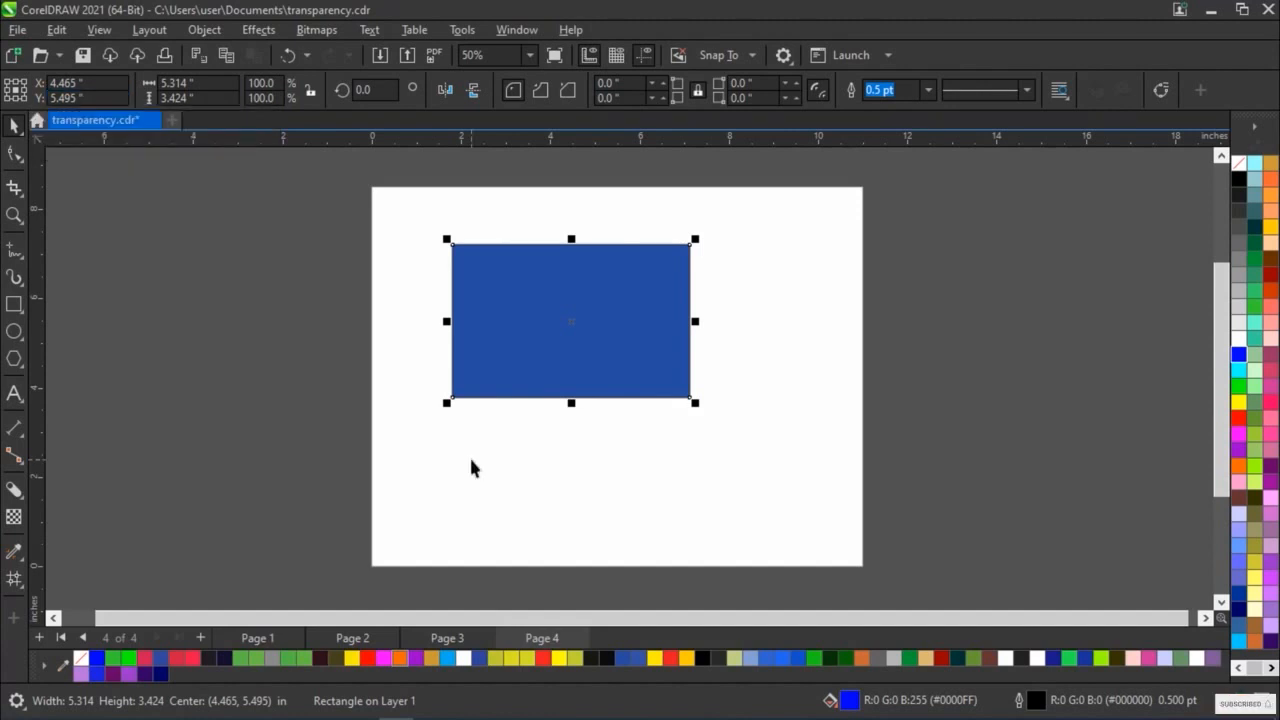
Alternate twice between Normal and Enhanced views to compare the rectangle's color and edges, ending in Enhanced view
left_click(99, 29)
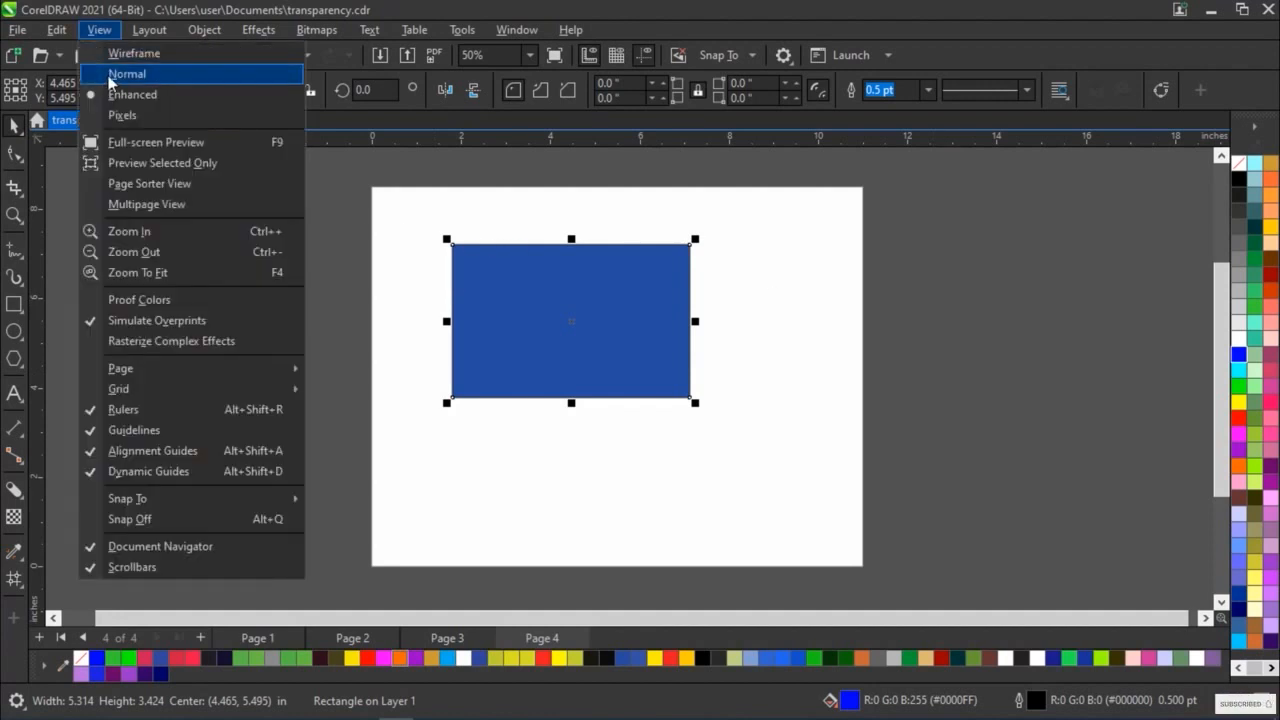
left_click(115, 75)
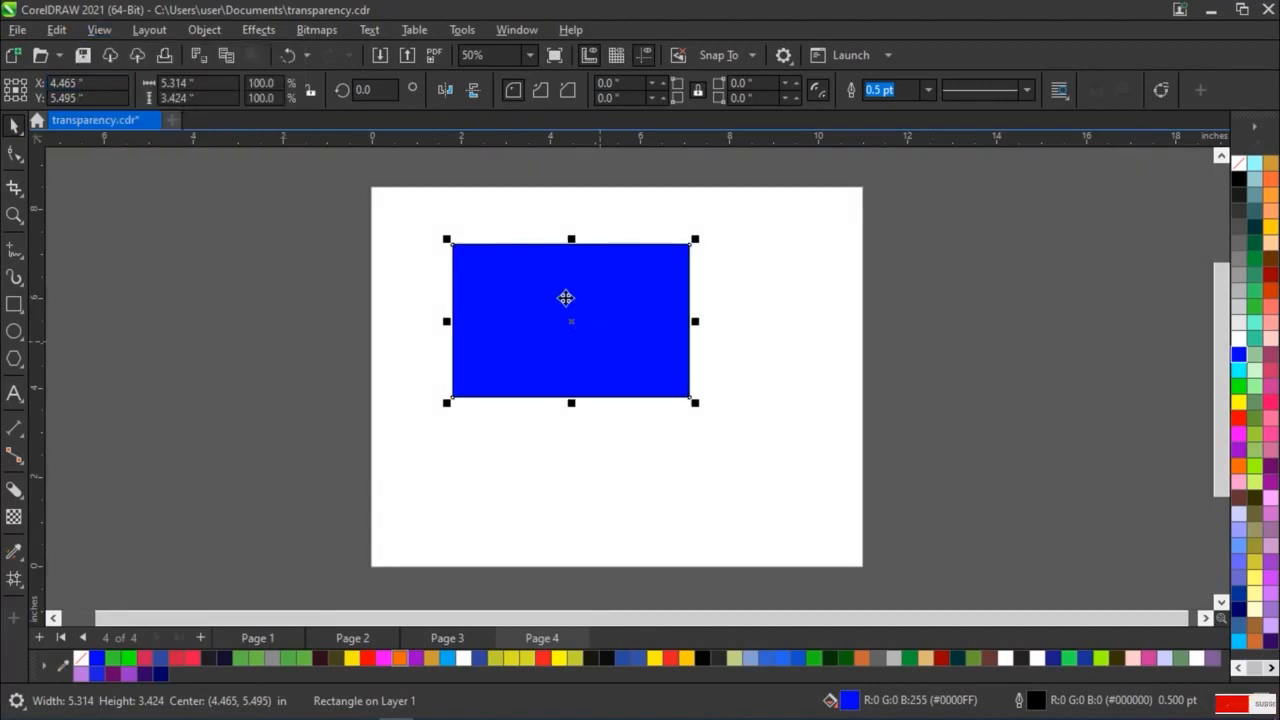
left_click(99, 29)
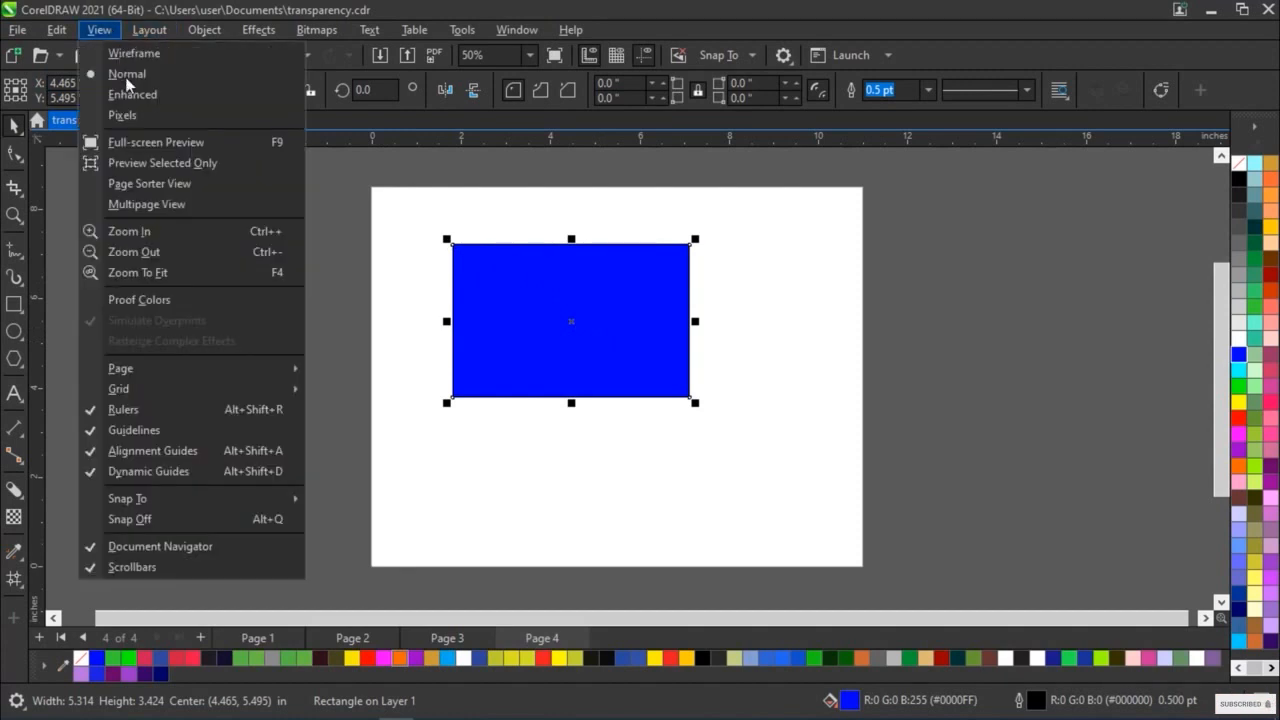
left_click(130, 94)
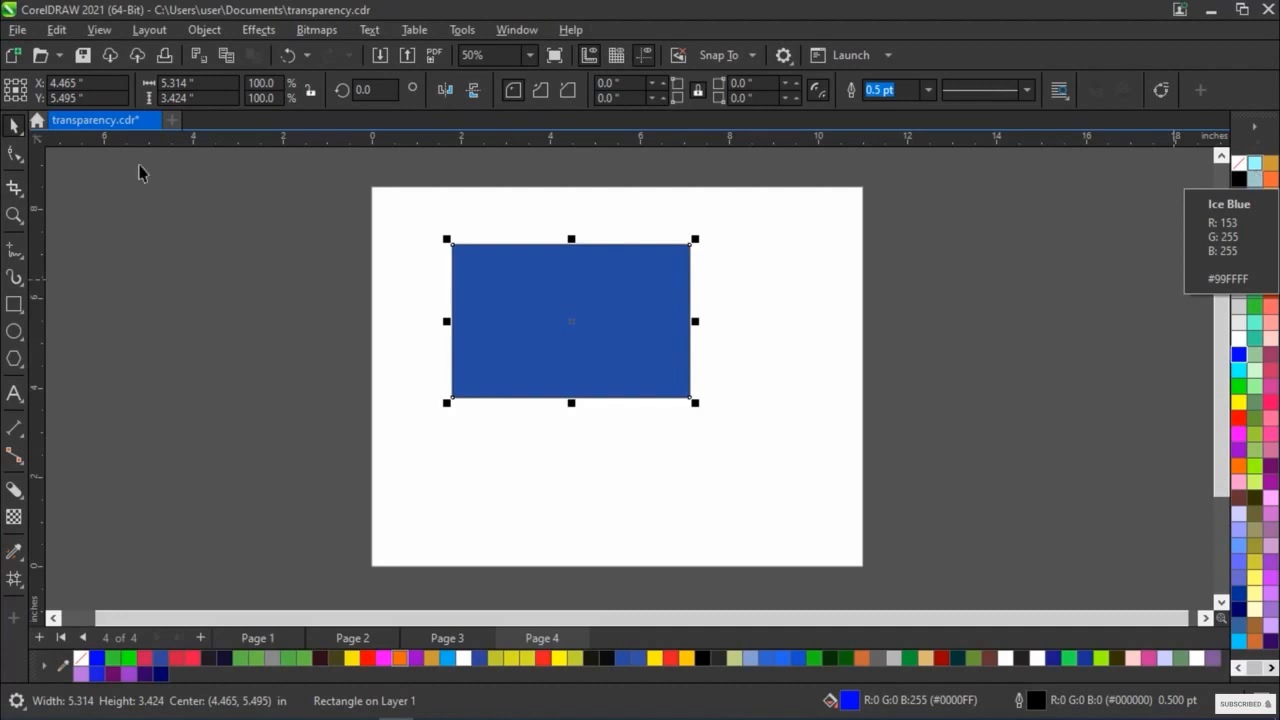
left_click(96, 31)
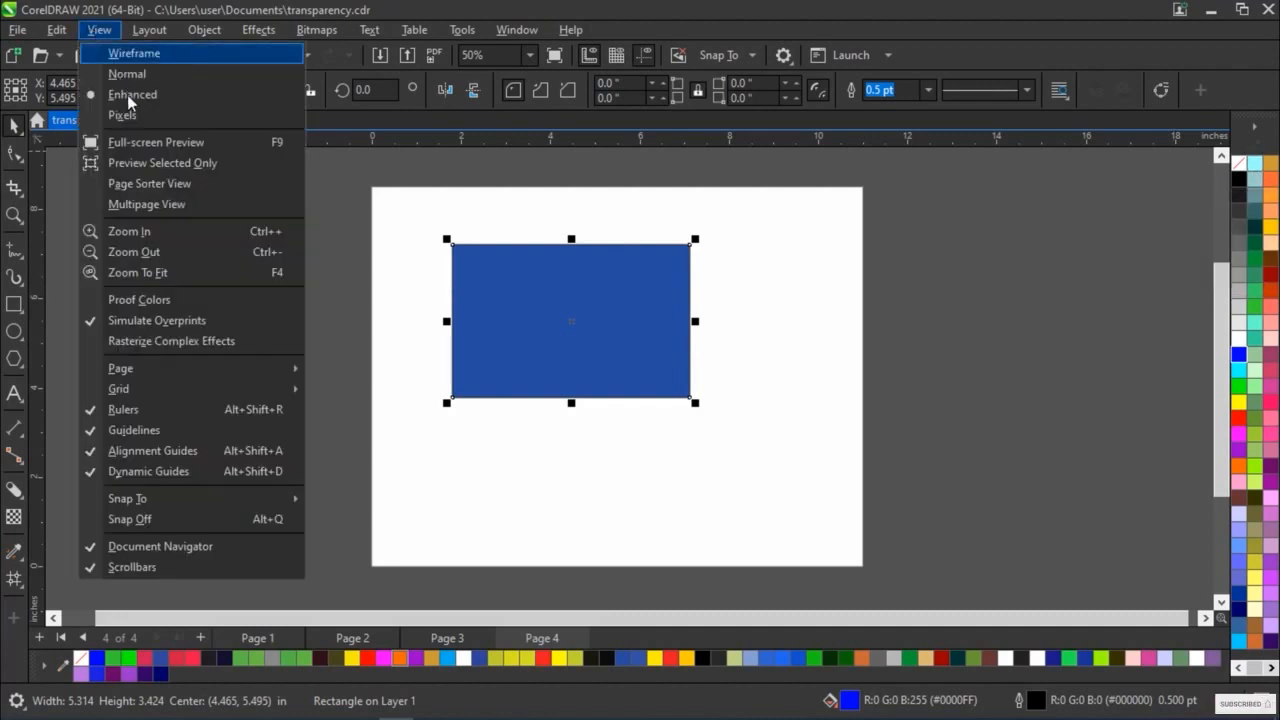
left_click(135, 76)
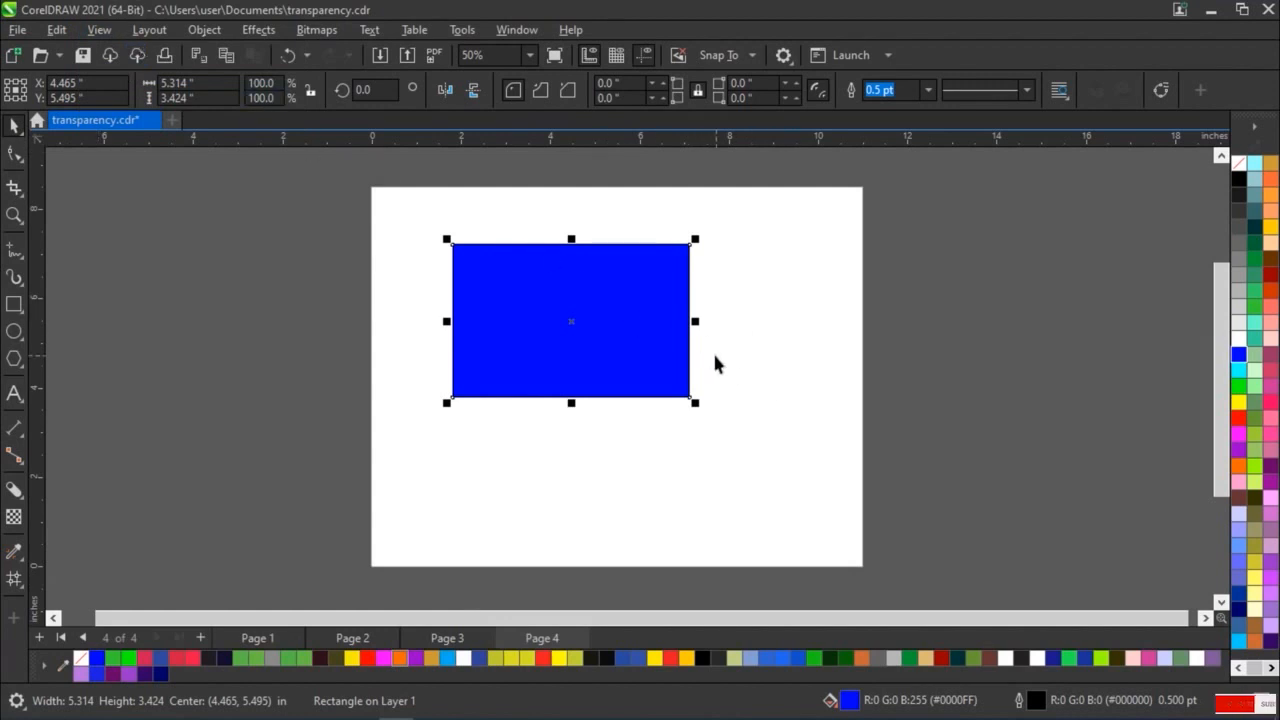
left_click(98, 31)
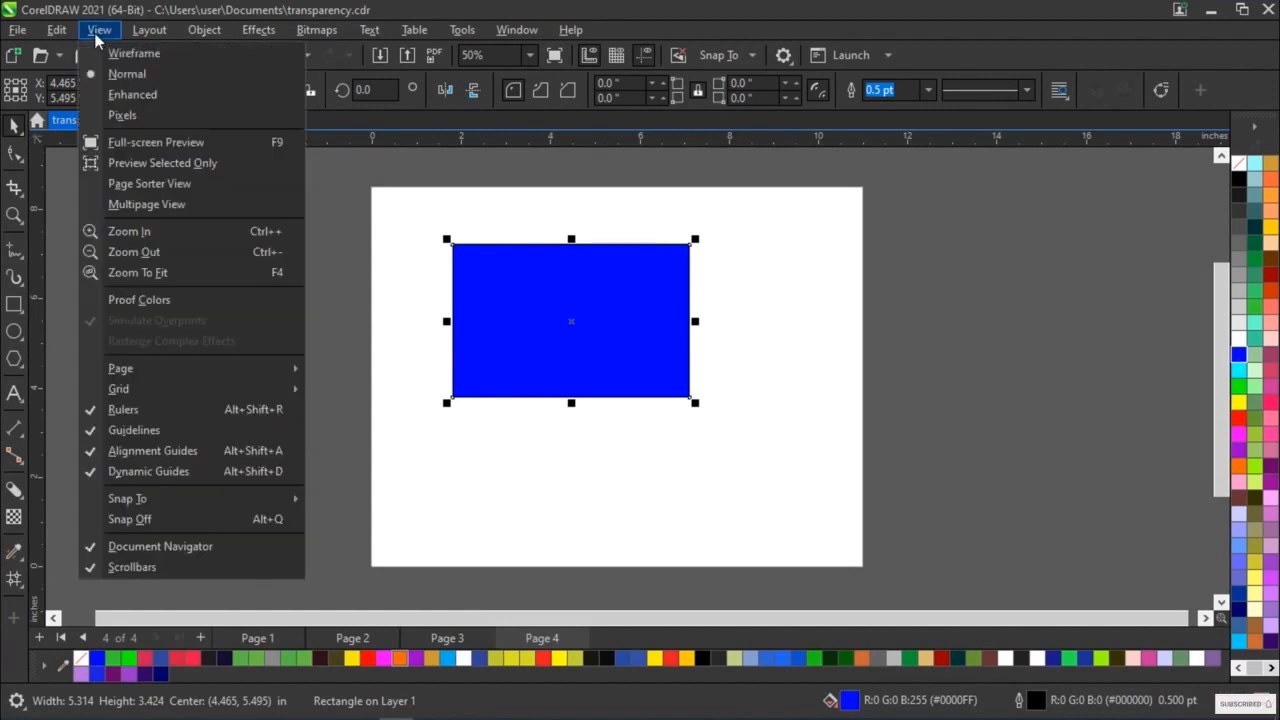
left_click(128, 94)
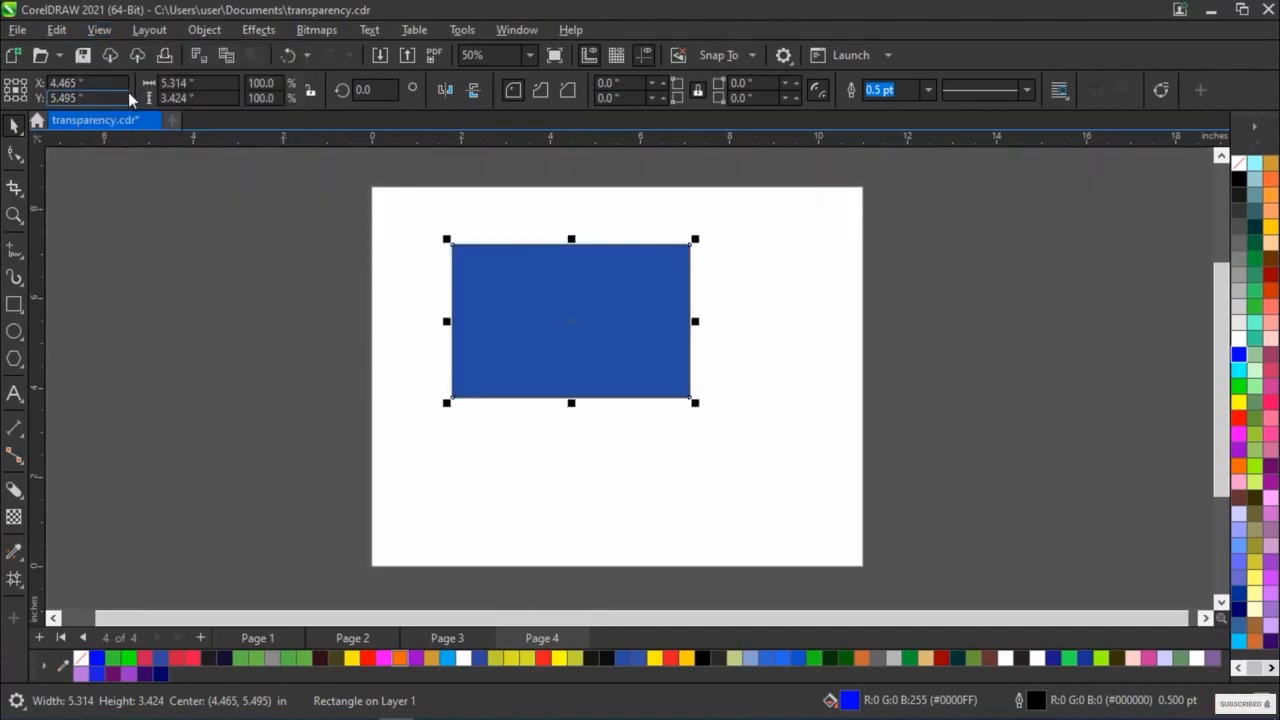
Switch to Pixels view and examine the pixel grid inside the blue rectangle at high magnification
left_click(98, 30)
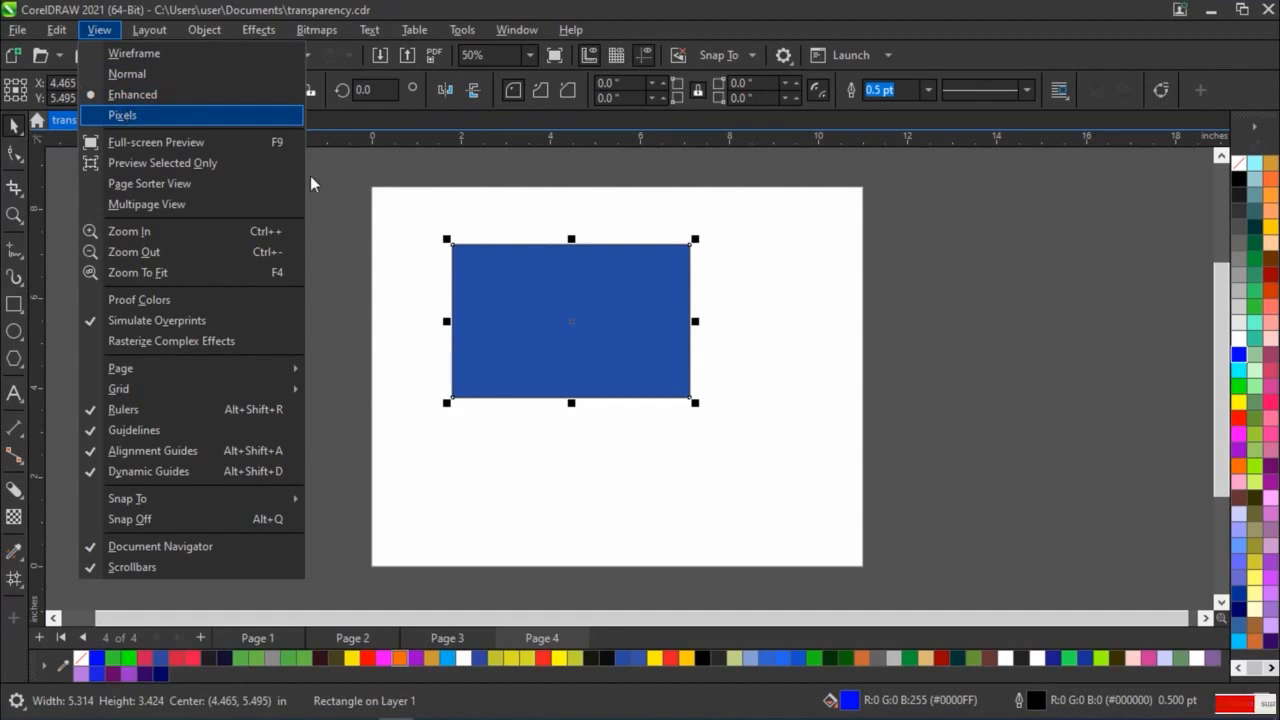
left_click(169, 120)
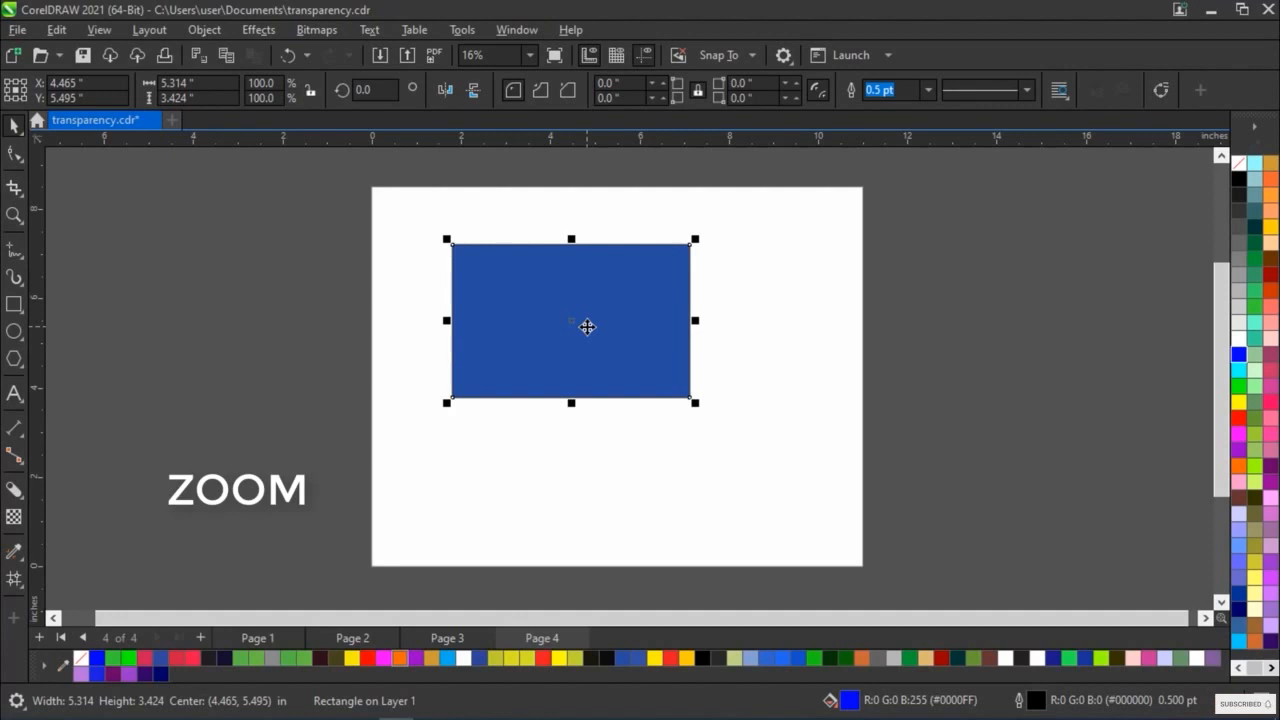
scroll(587, 327, "up", 3)
scroll(587, 327, "up", 4)
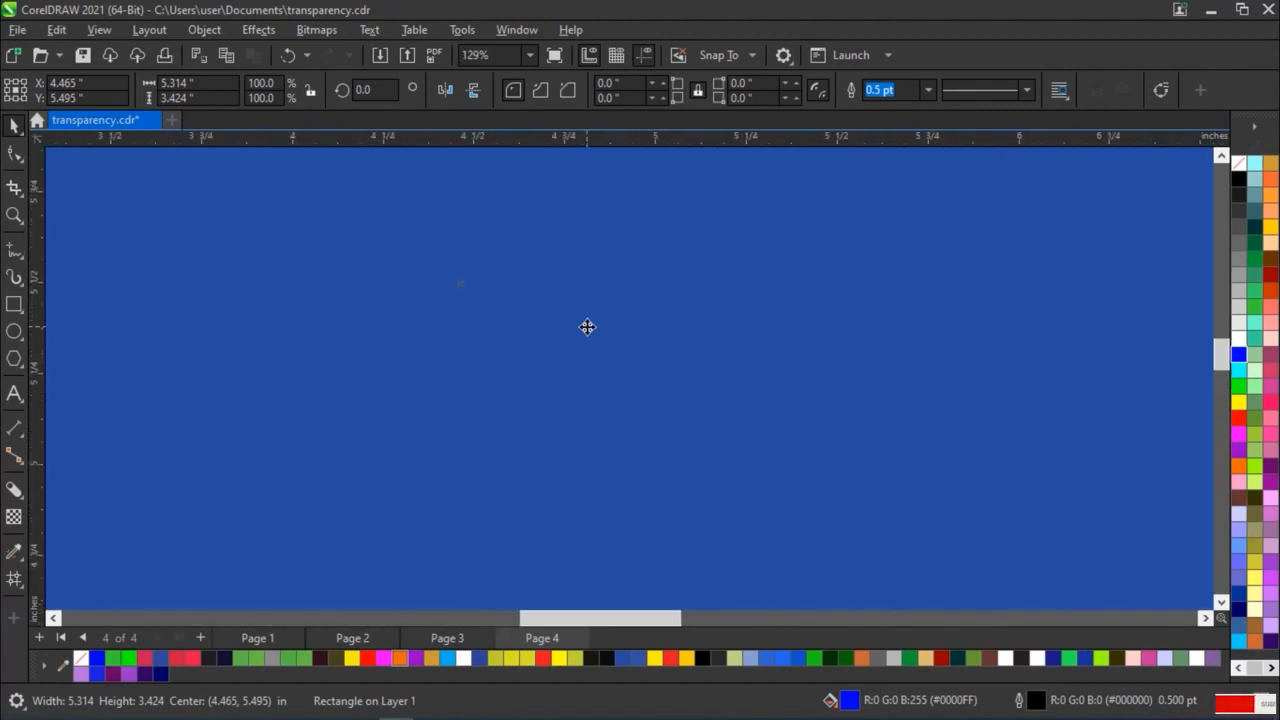
scroll(587, 327, "up", 5)
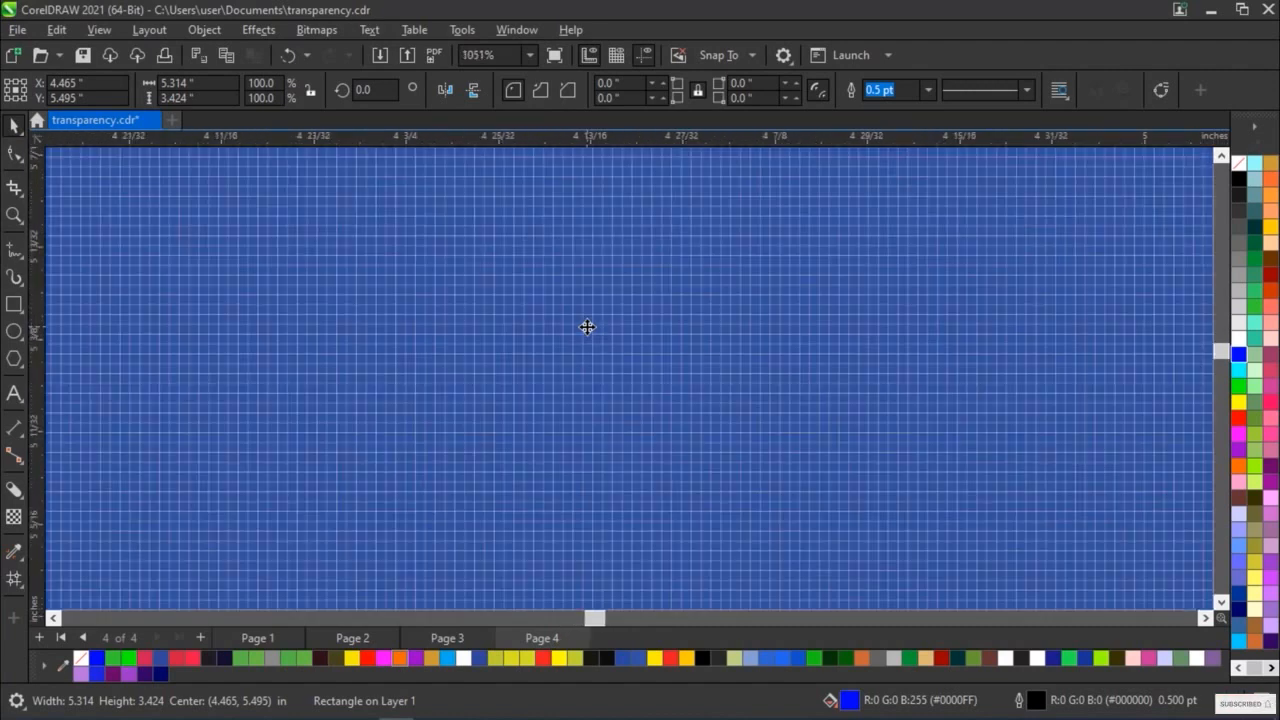
scroll(587, 327, "up", 2)
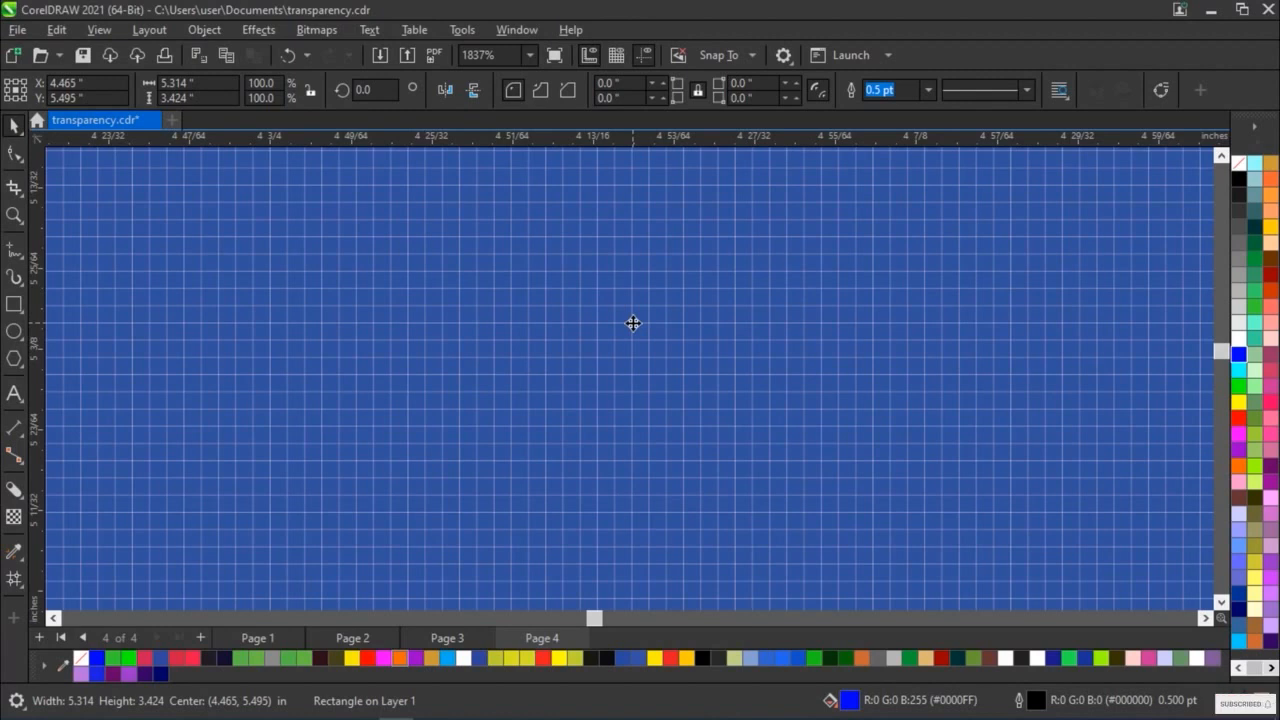
scroll(622, 310, "down", 4)
scroll(623, 310, "down", 6)
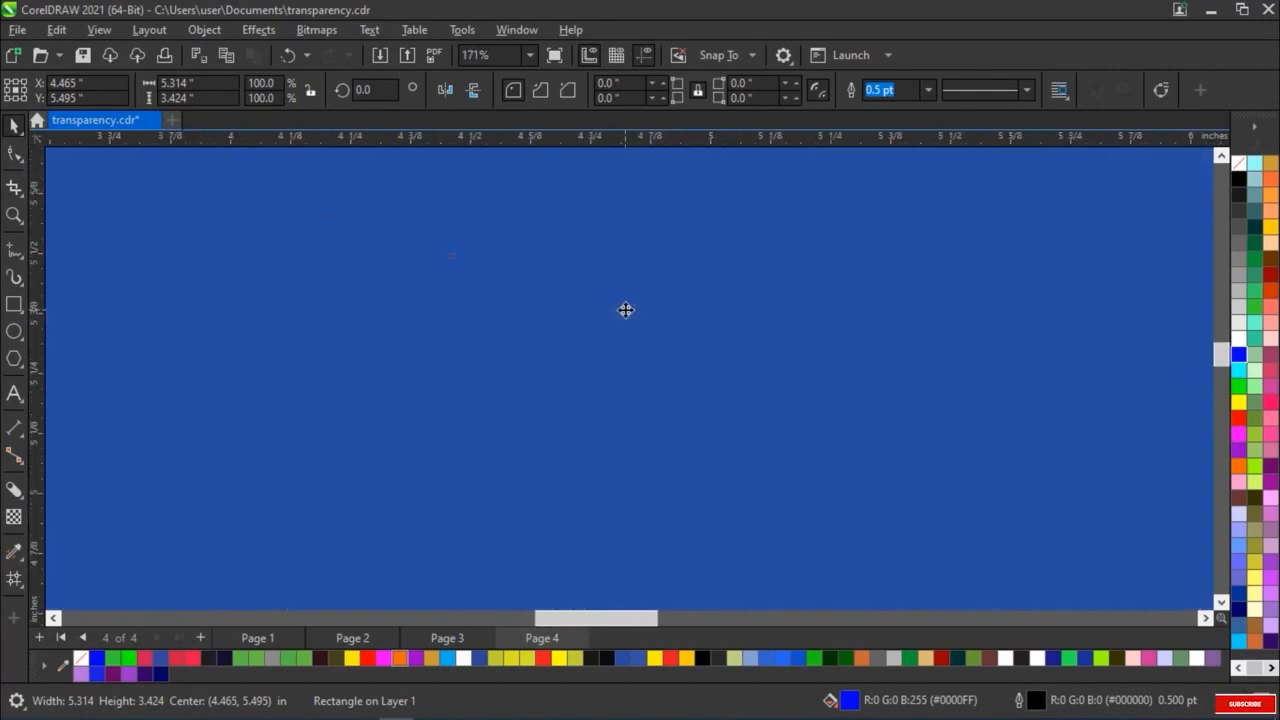
scroll(625, 310, "down", 3)
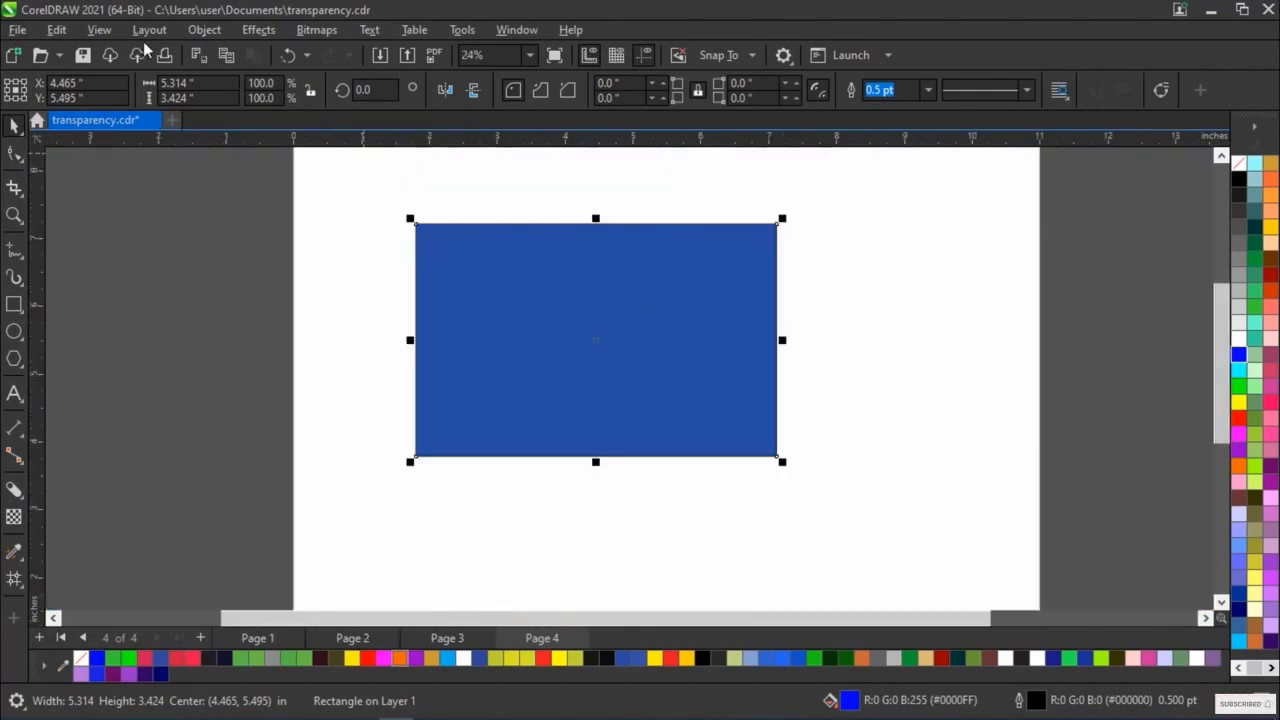
Switch the document to Normal view, show the page in Full-screen Preview, and return to the drawing window
left_click(99, 30)
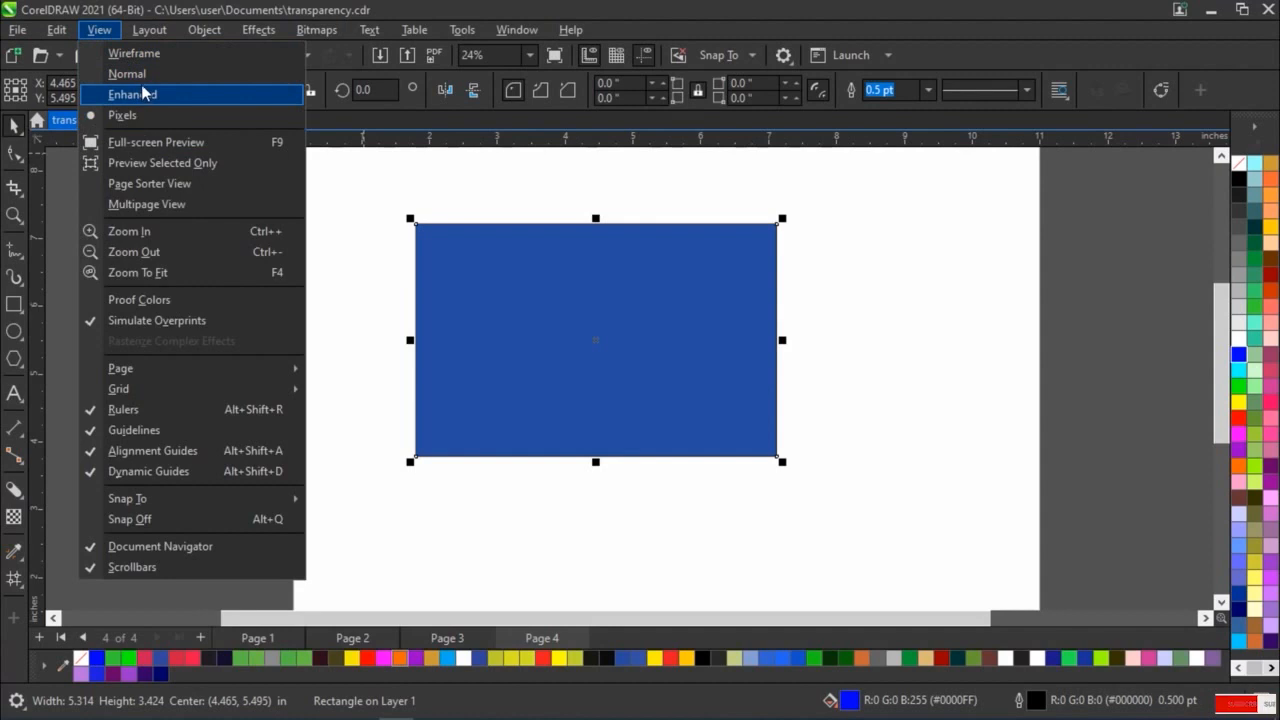
left_click(140, 76)
left_click(99, 30)
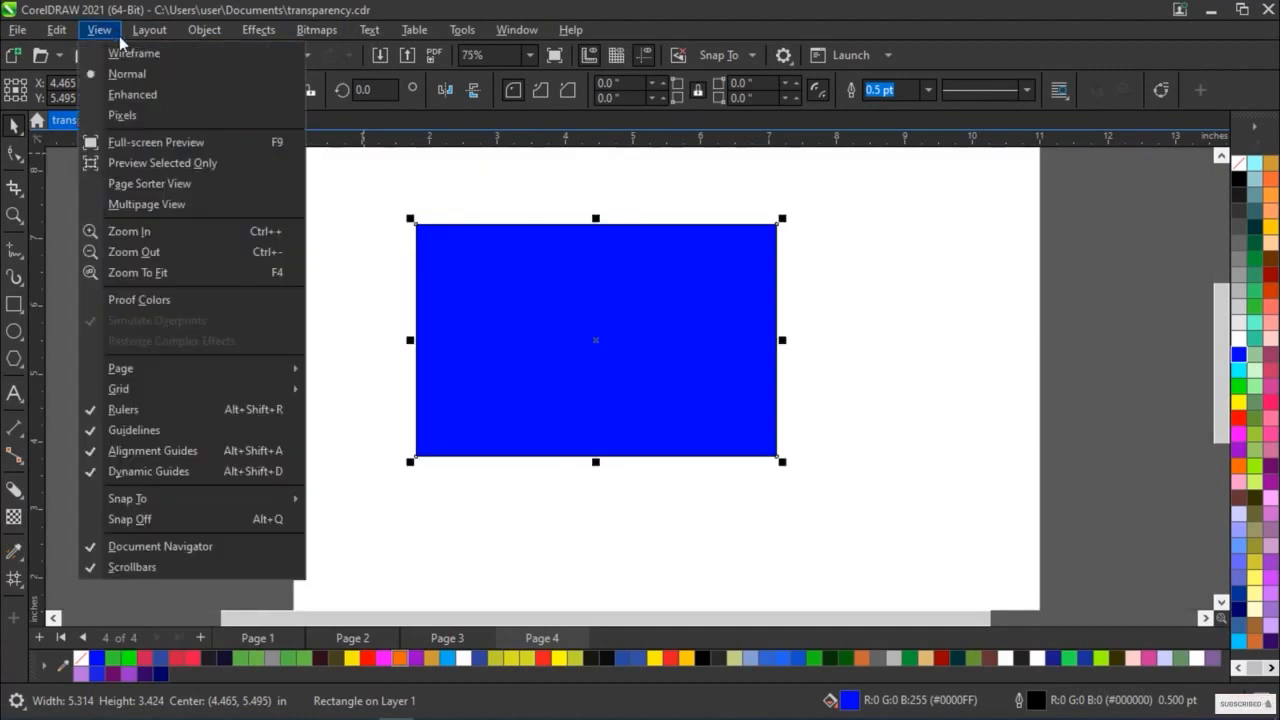
left_click(154, 149)
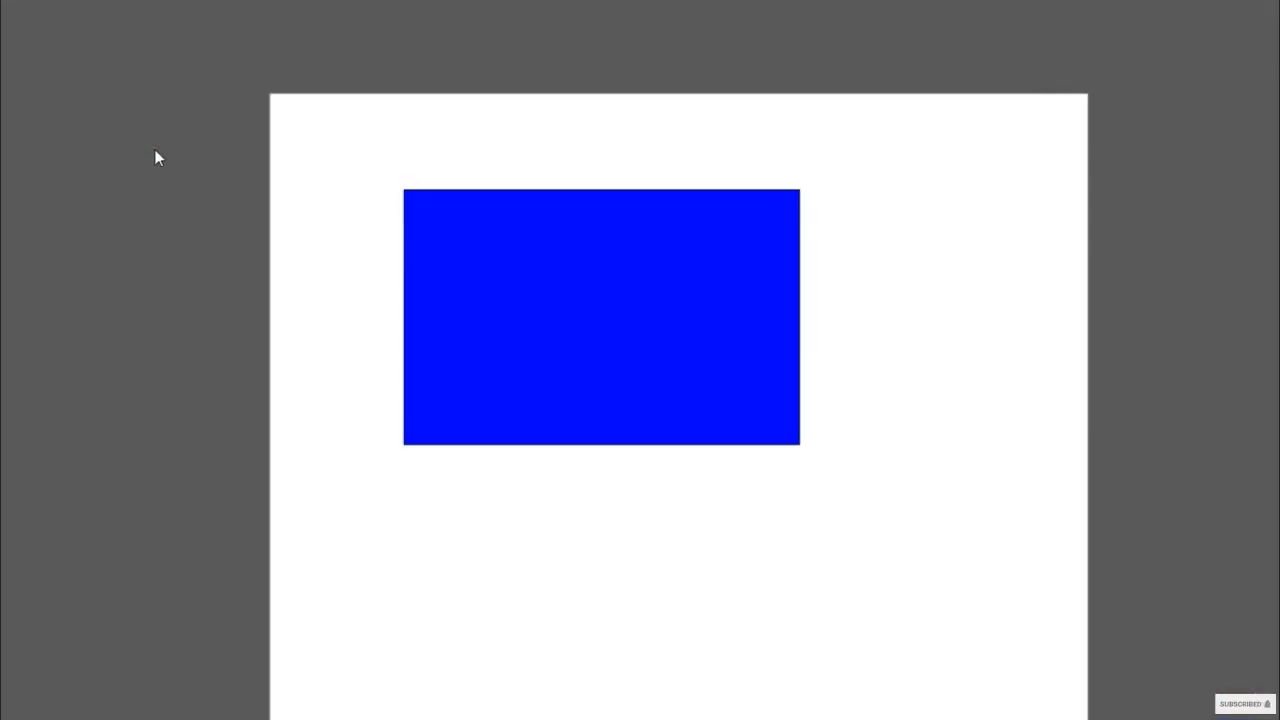
left_click(871, 306)
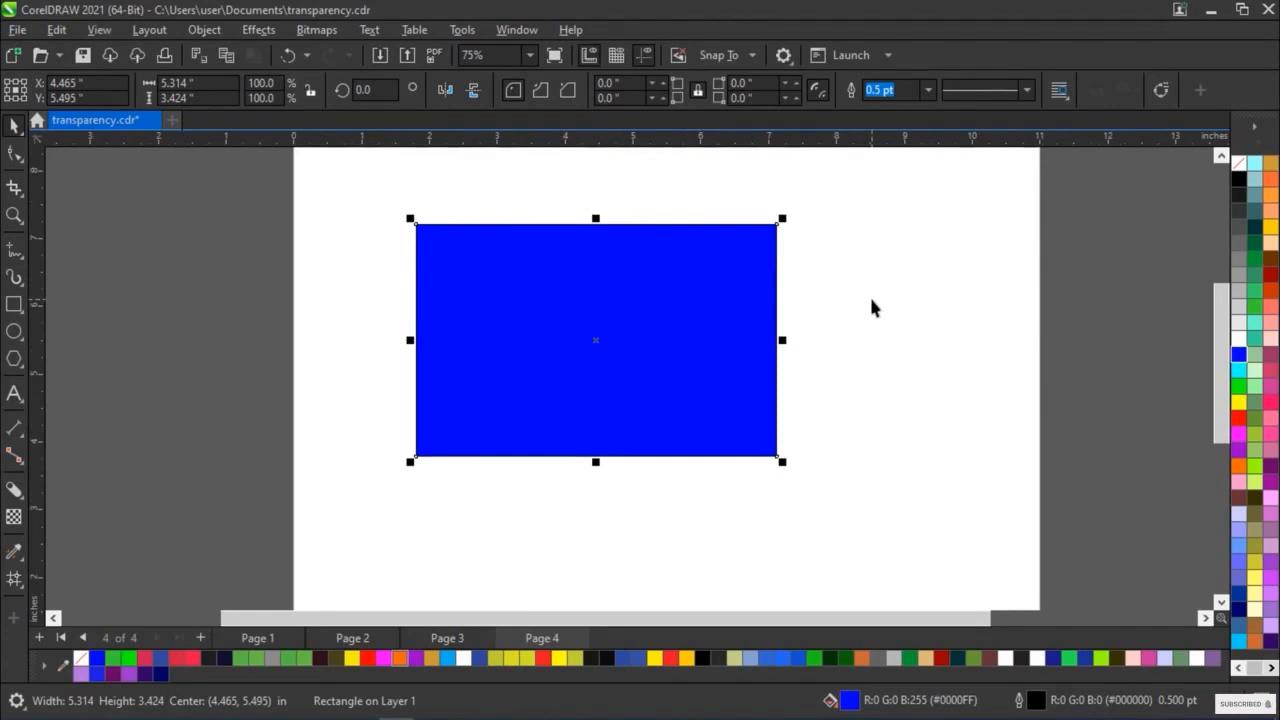
Preview only the selected blue rectangle in full screen and return to the drawing window
left_click(99, 30)
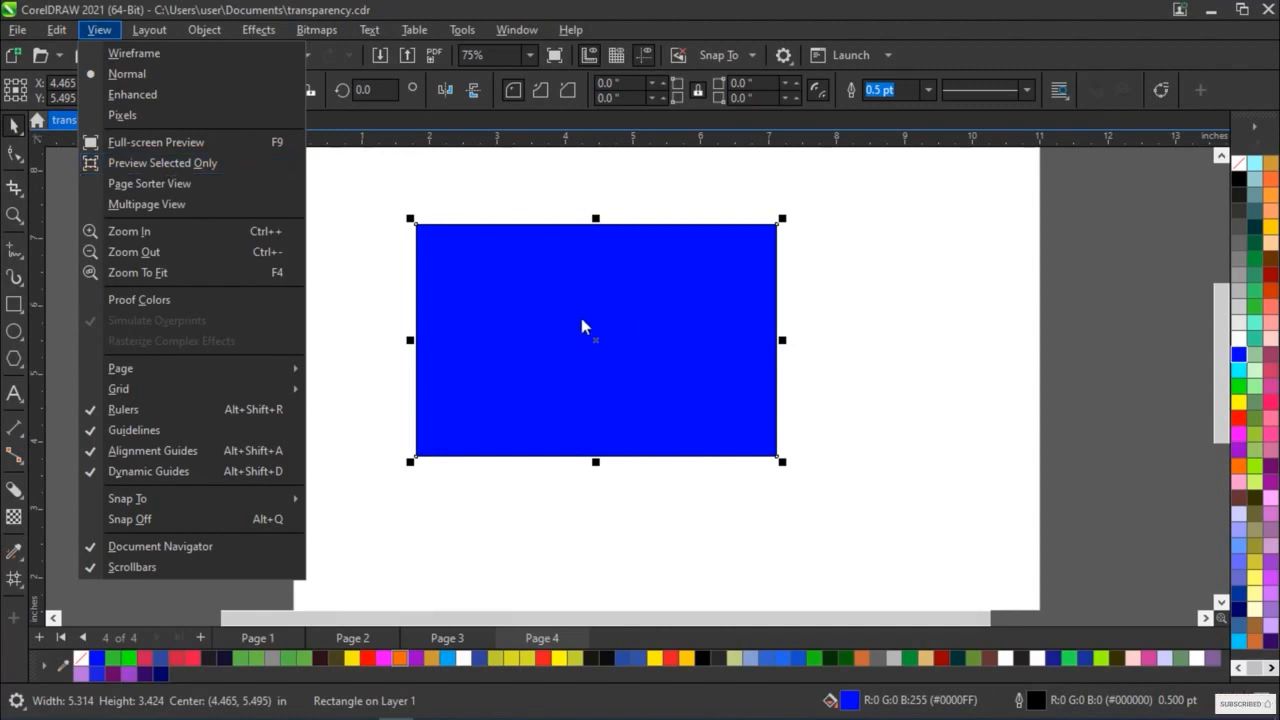
left_click(215, 162)
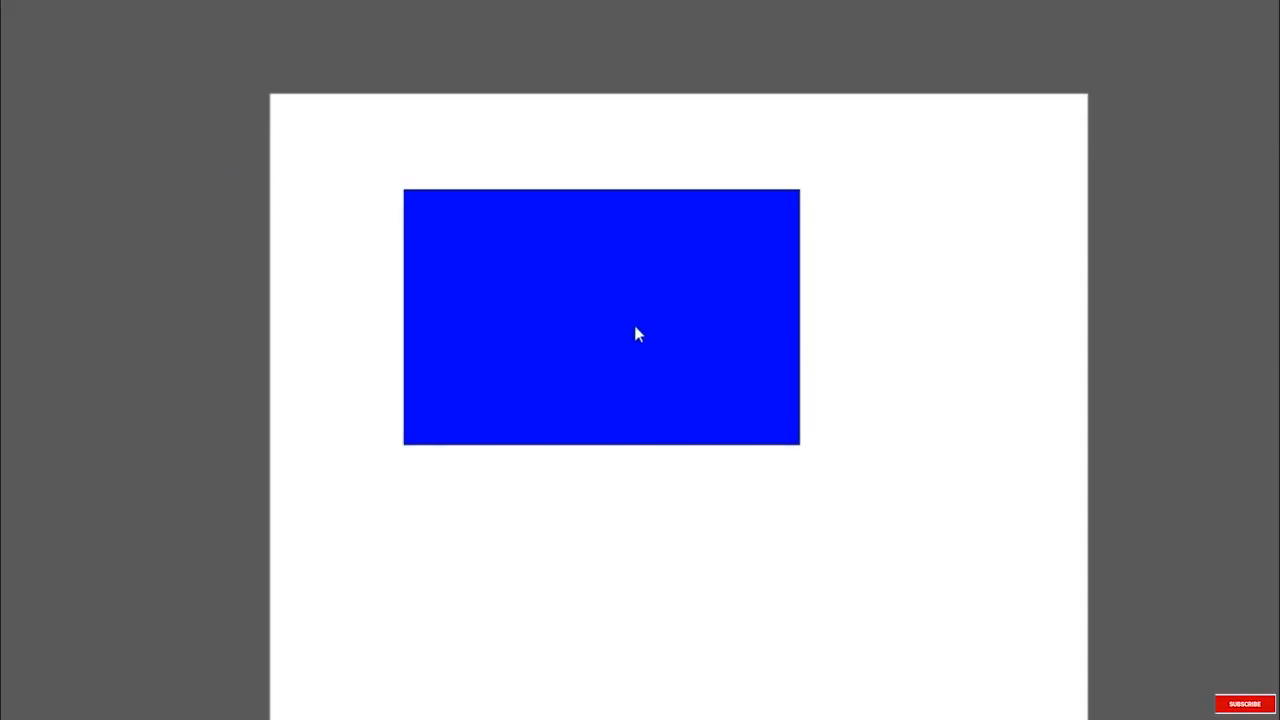
left_click(874, 462)
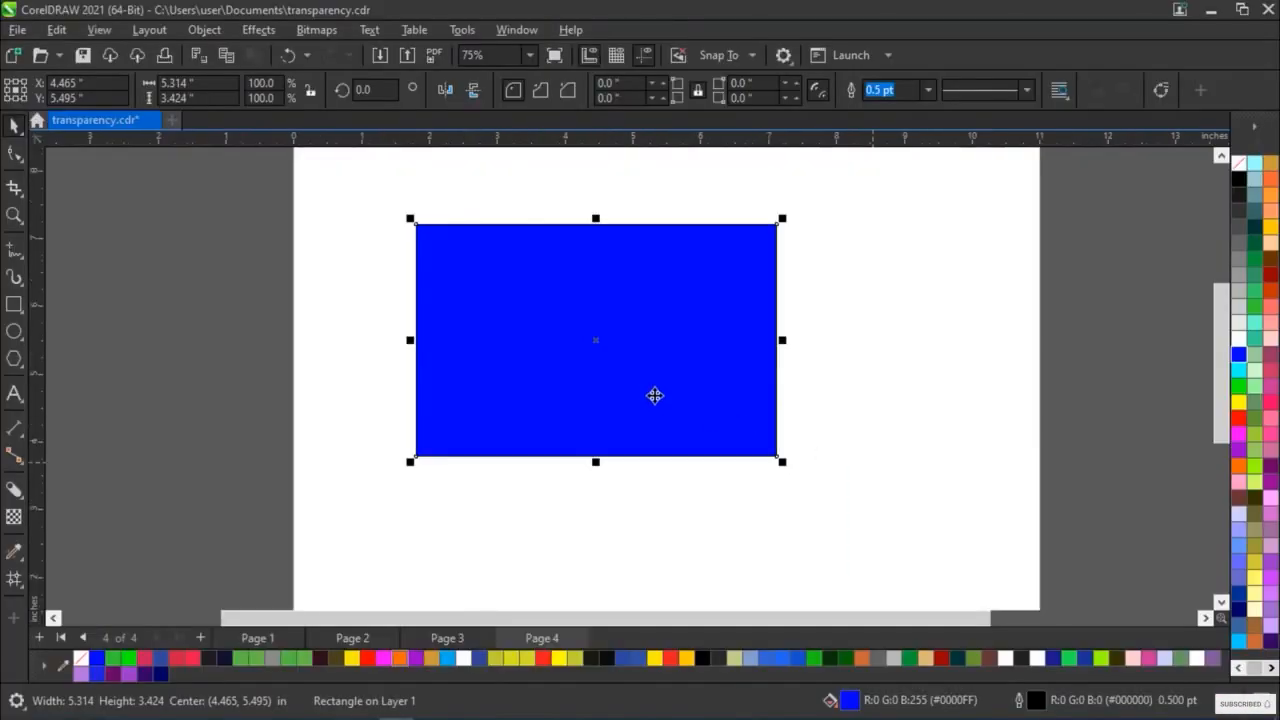
Show all the document's pages in Page Sorter View and switch back to the single-page display
left_click(84, 32)
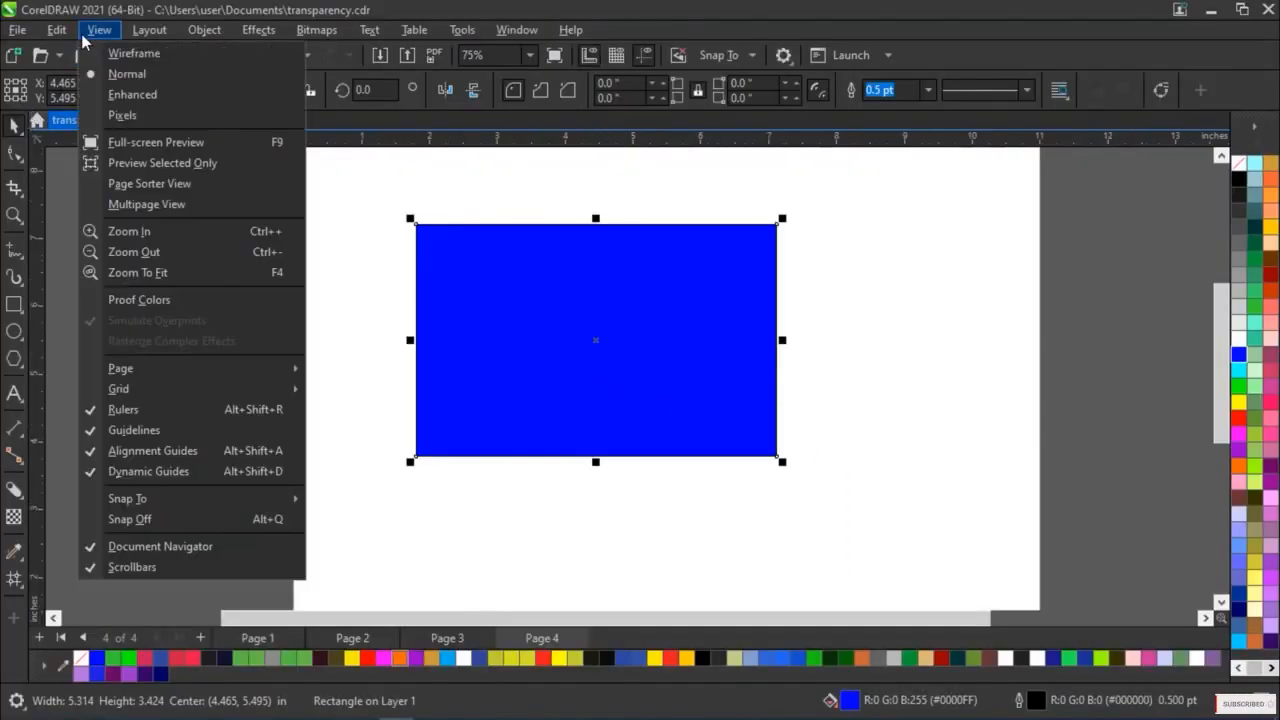
left_click(186, 184)
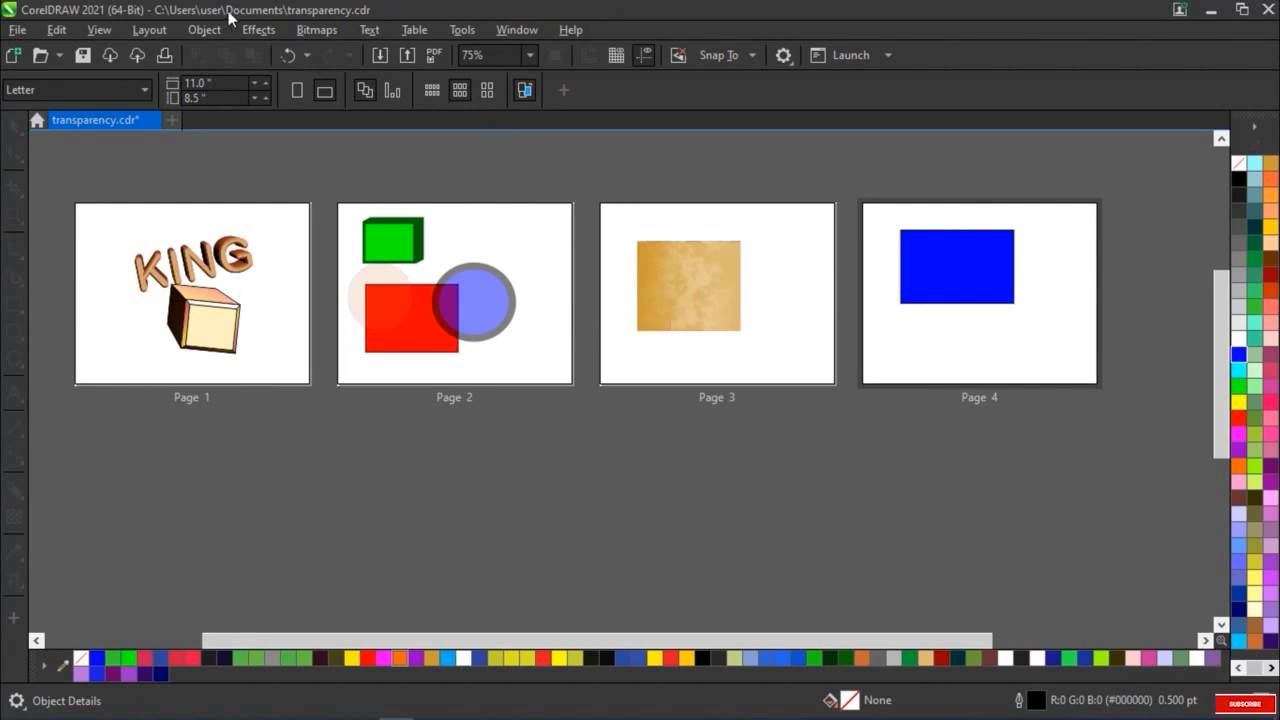
left_click(99, 29)
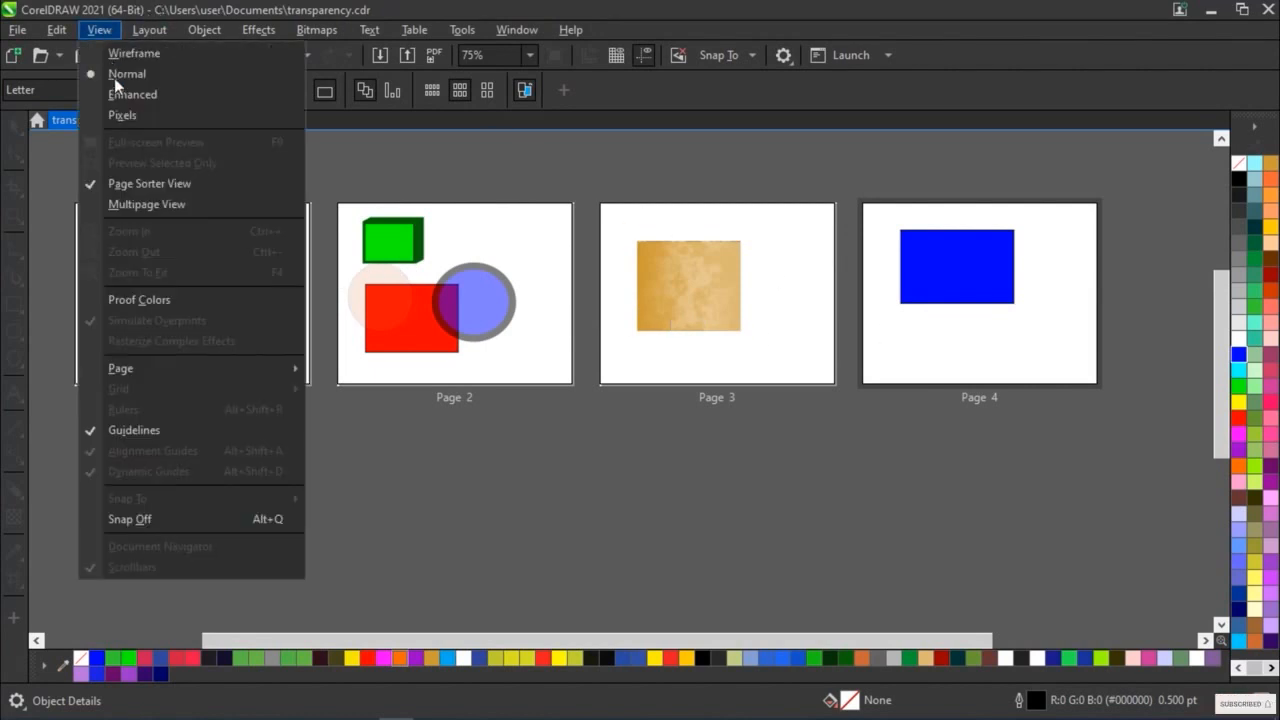
left_click(91, 185)
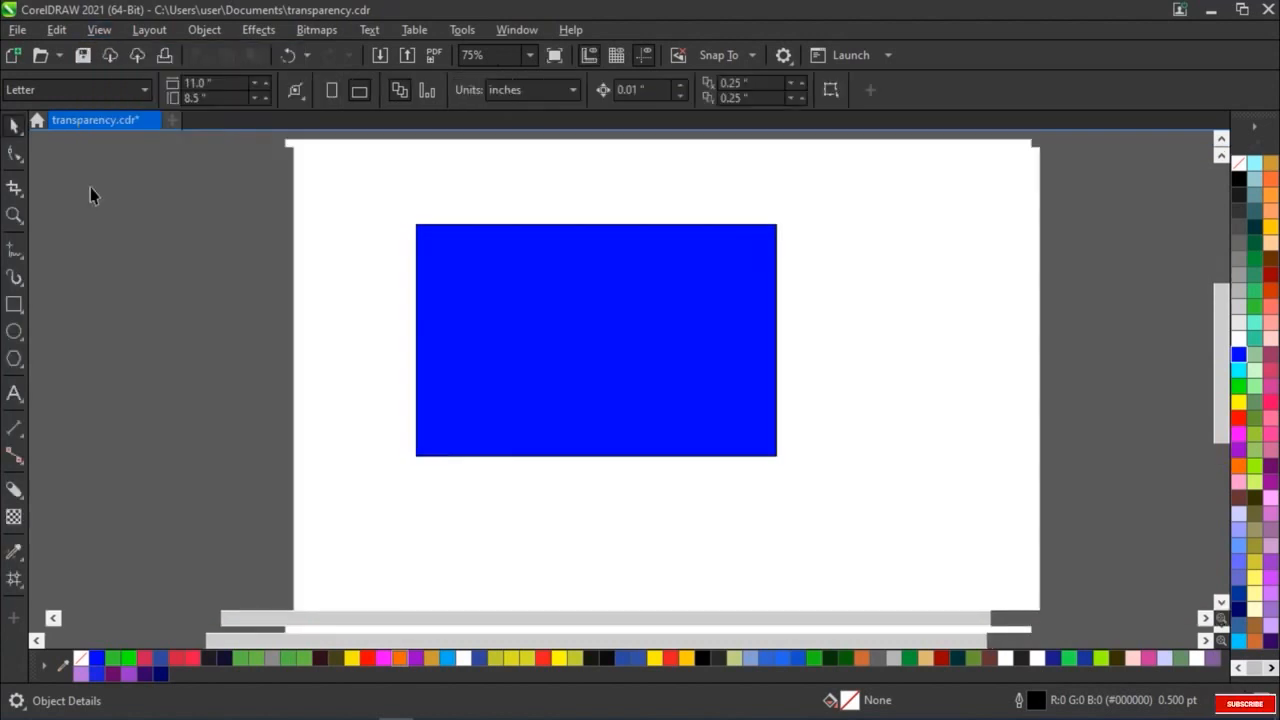
Turn on Multipage View, examine the neighbouring page, activate Pages 1, 3 and 4 in turn, and turn the view off
left_click(103, 36)
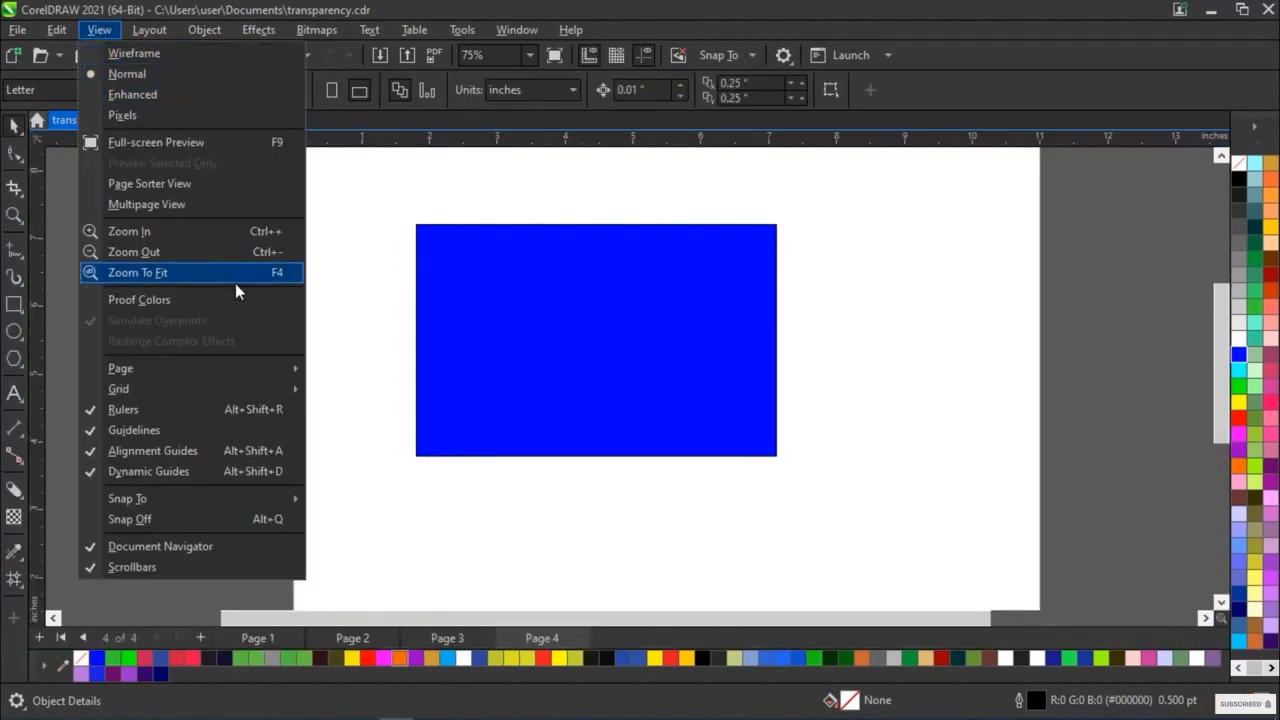
left_click(176, 203)
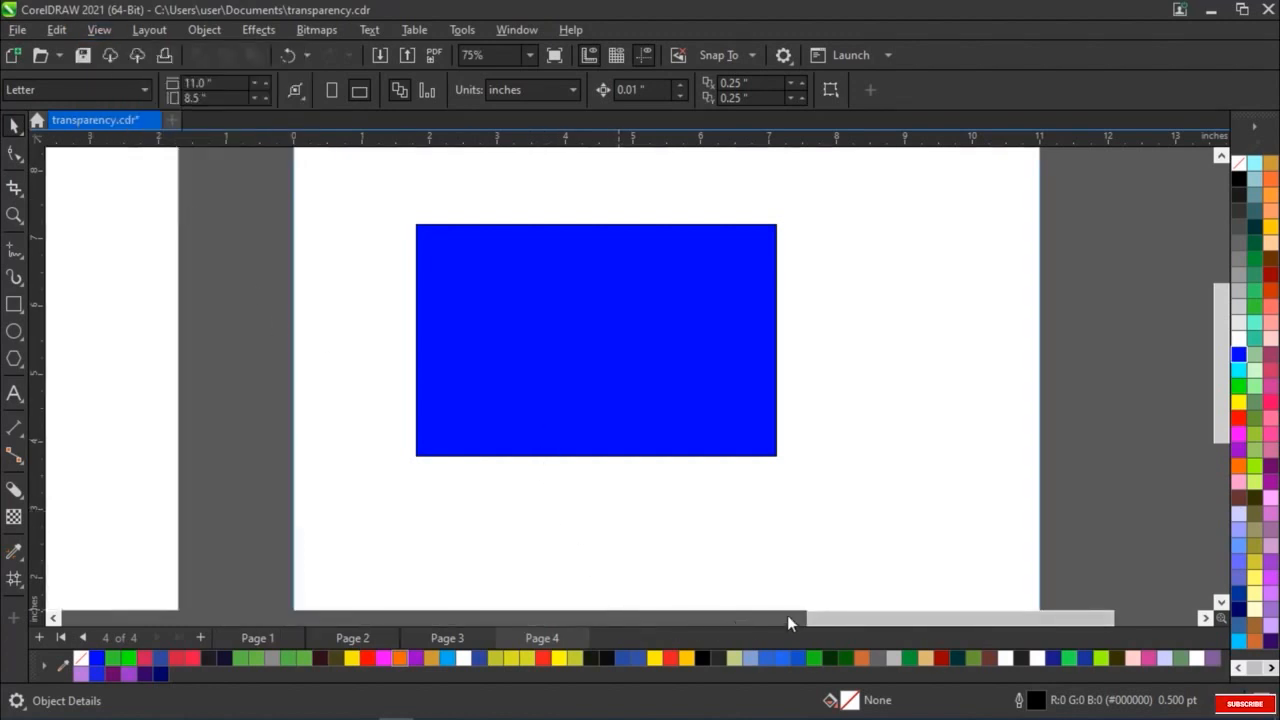
left_click_drag(842, 617, 650, 630)
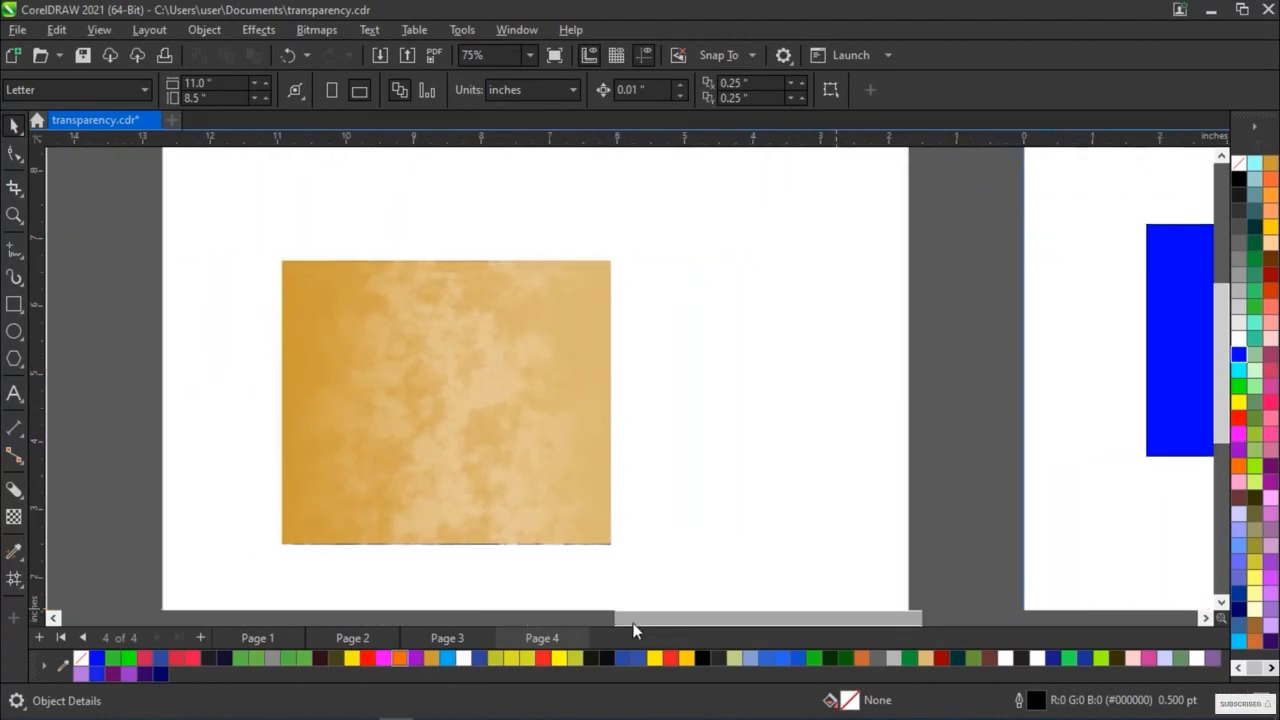
left_click(247, 637)
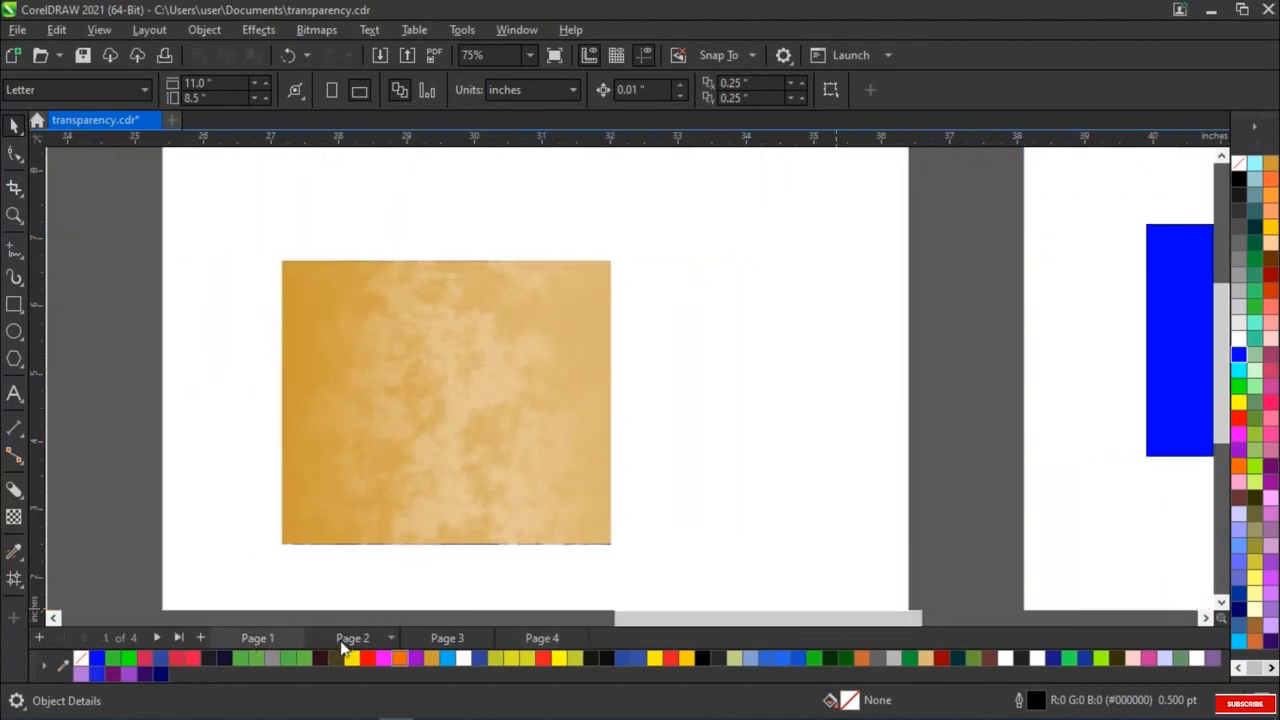
left_click(447, 639)
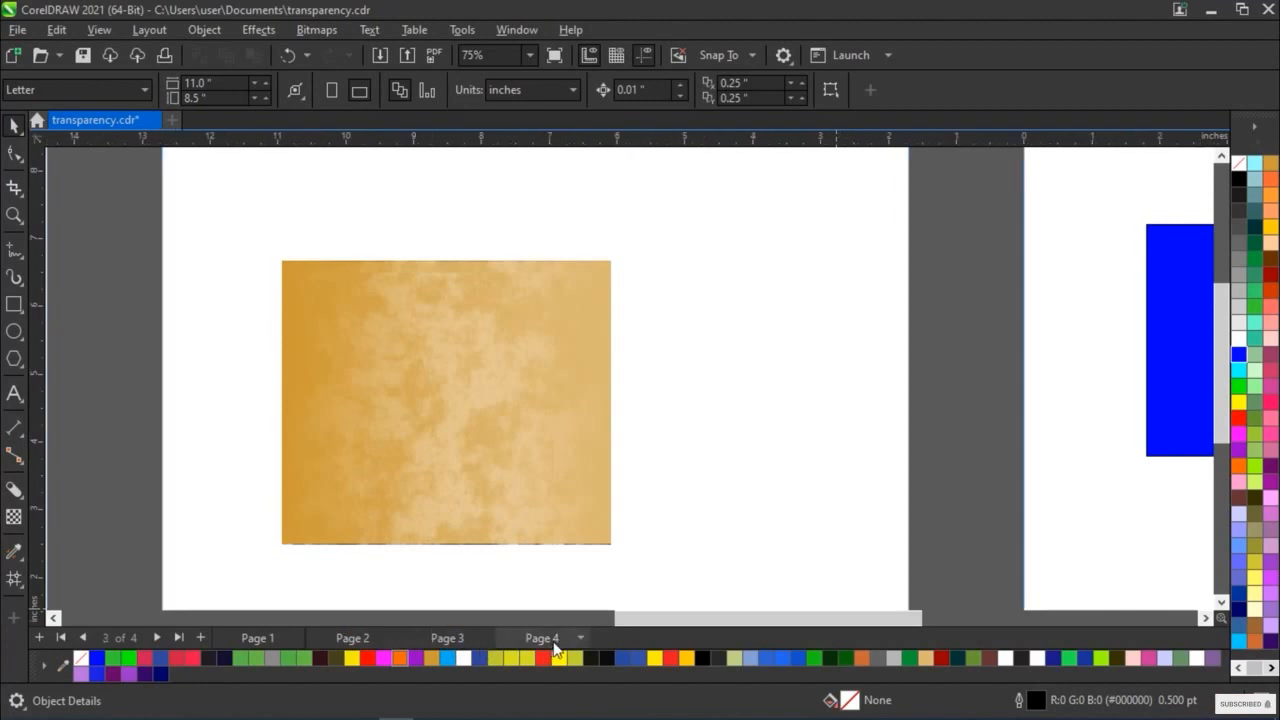
left_click(100, 30)
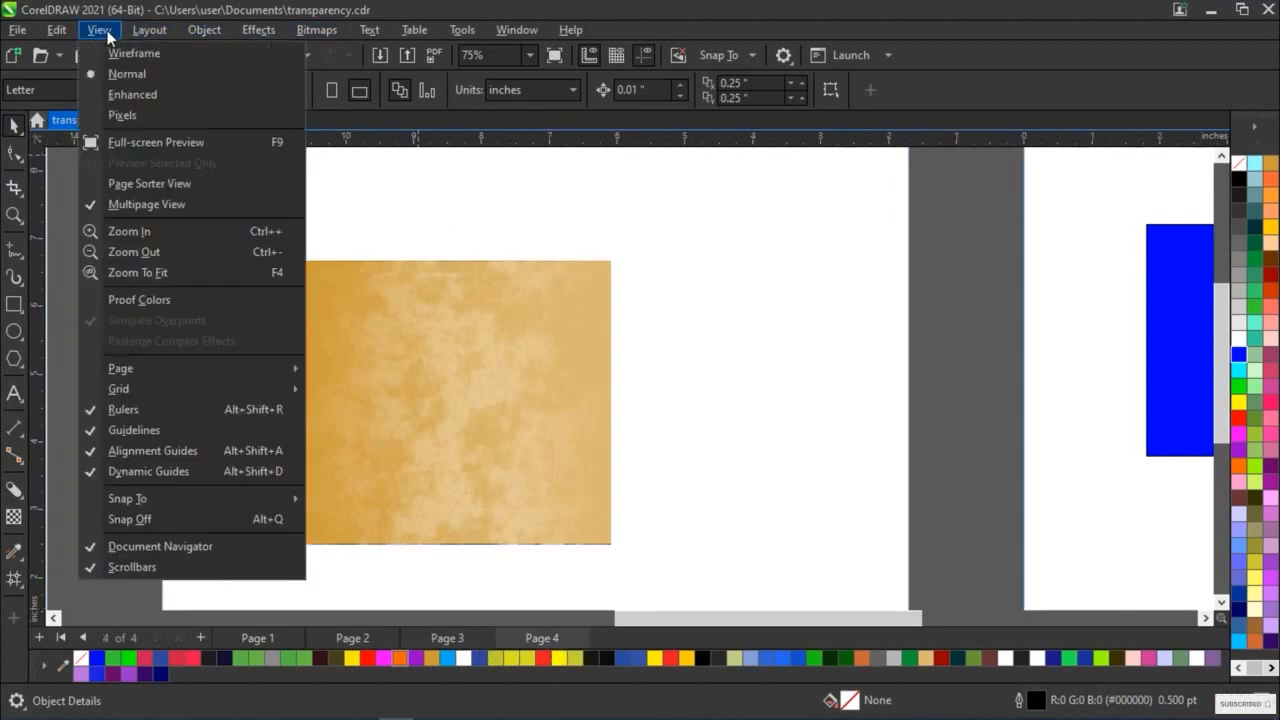
left_click(95, 203)
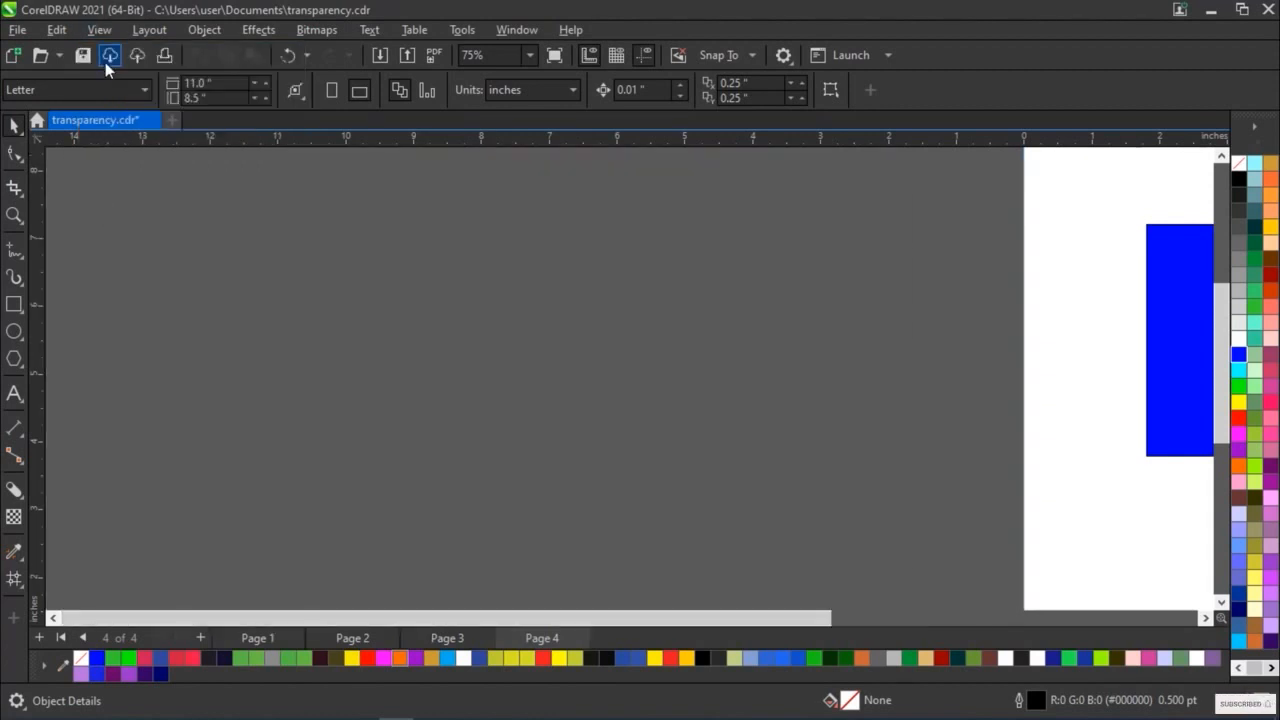
Bring Page 4 back into view and magnify it in successive steps with the Zoom In command
left_click(101, 33)
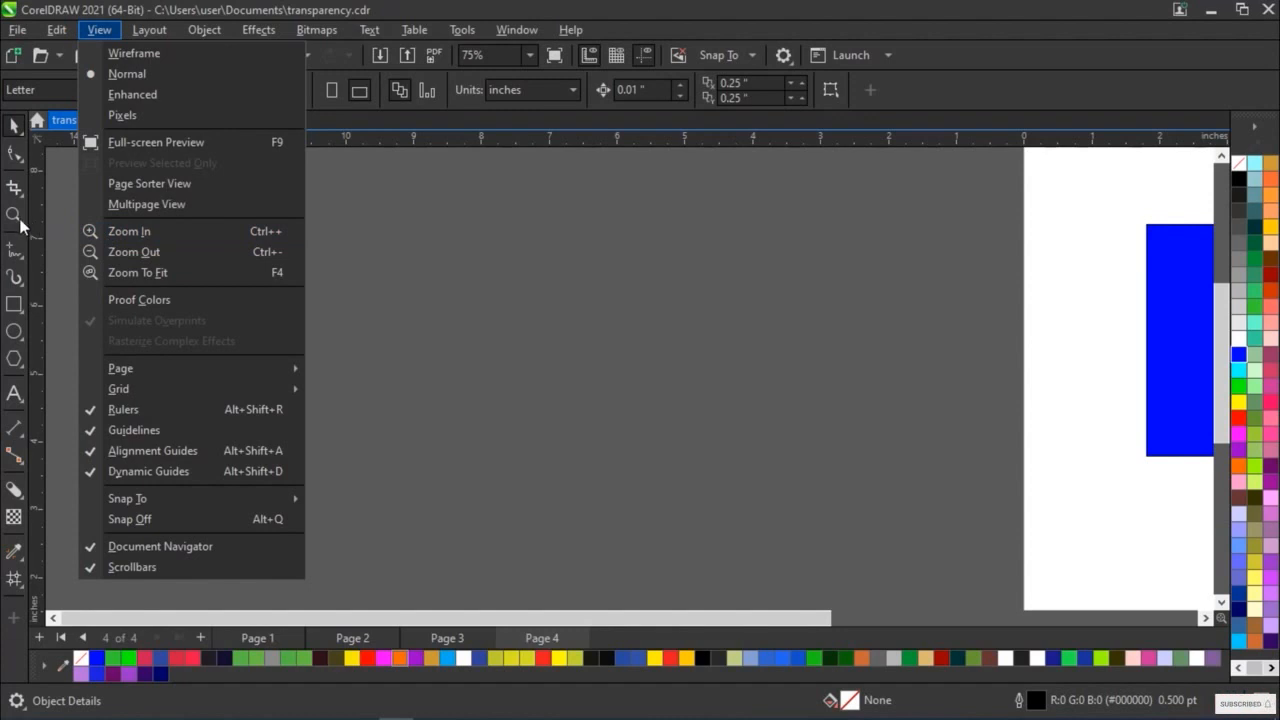
left_click(128, 235)
scroll(378, 326, "down", 4)
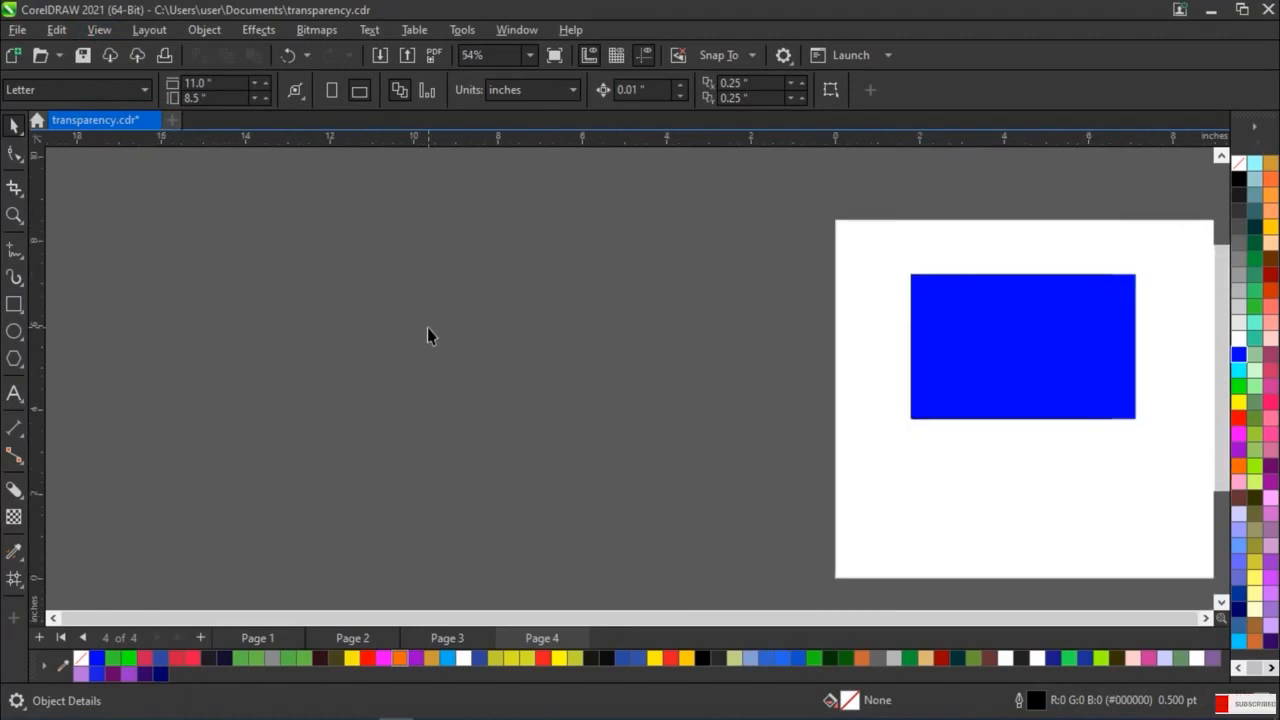
left_click(1205, 617)
left_click(1205, 617)
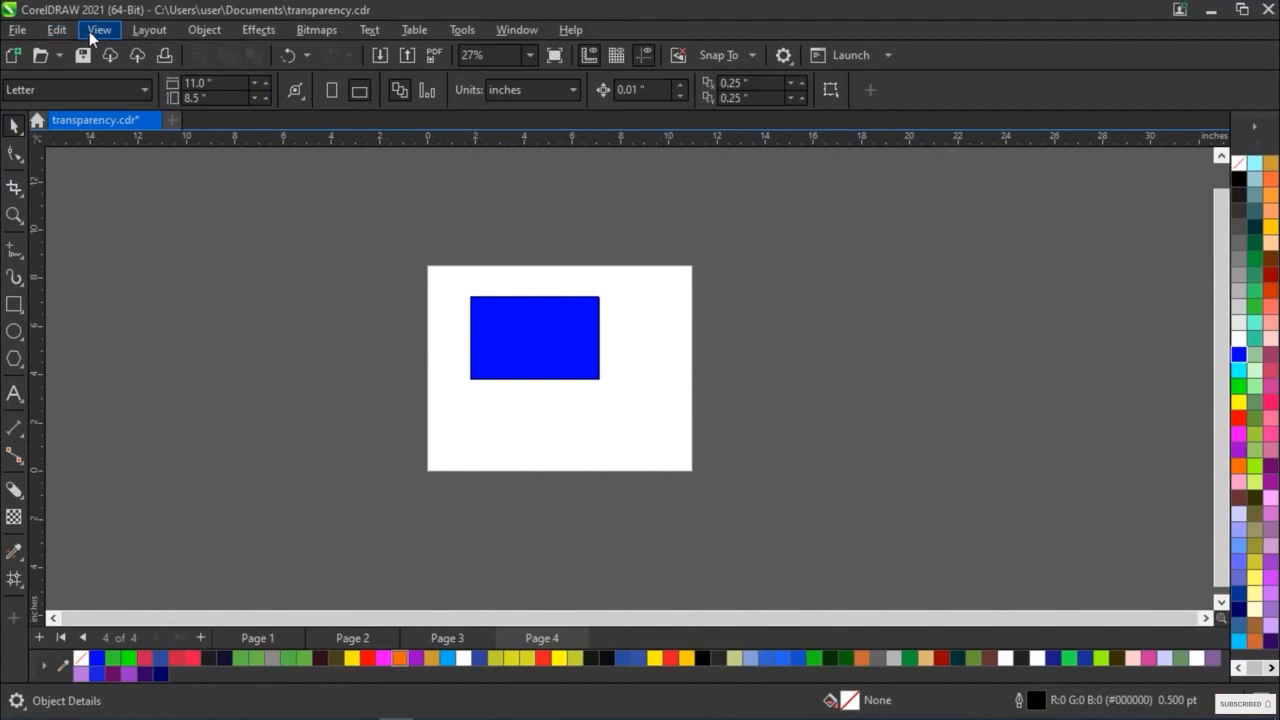
left_click(95, 30)
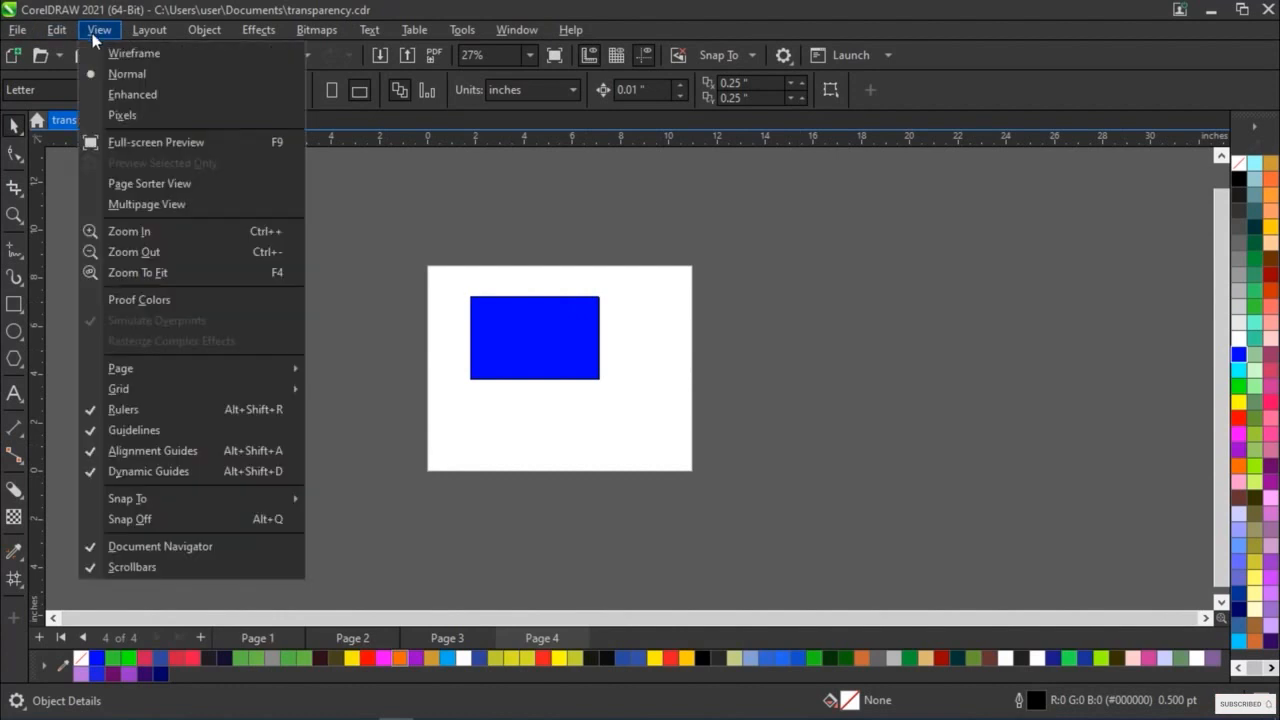
left_click(127, 231)
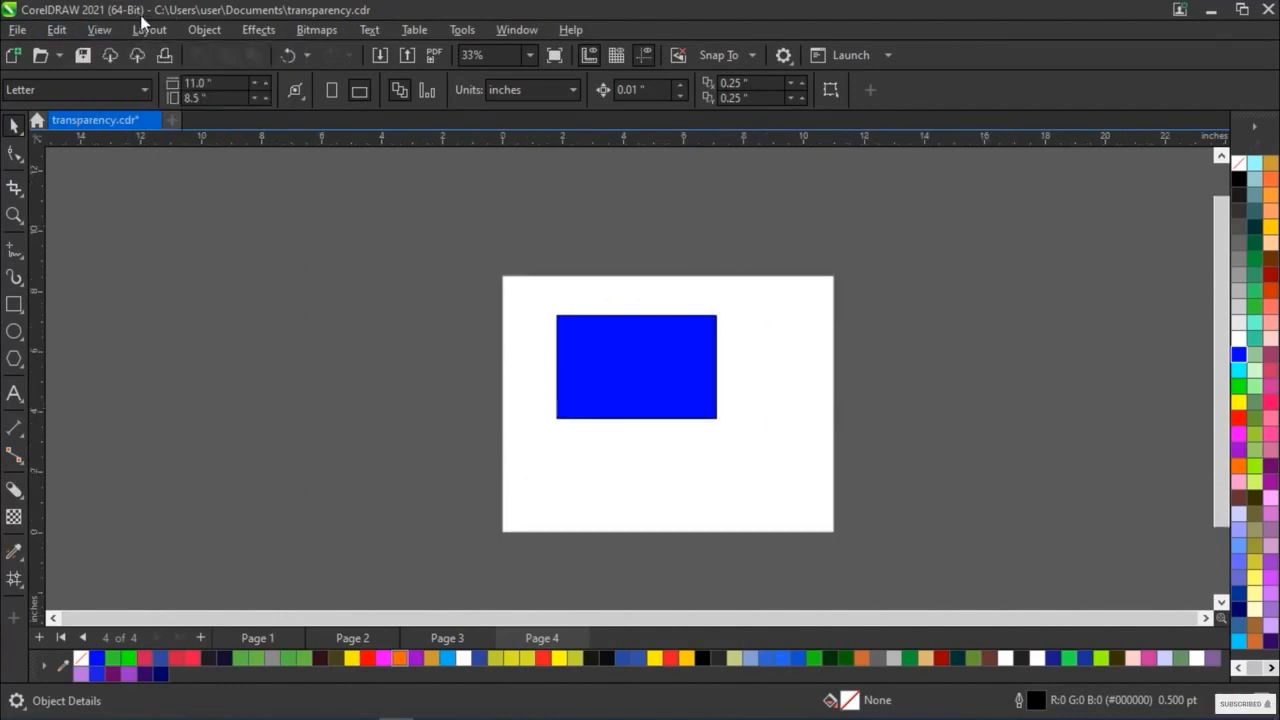
left_click(104, 29)
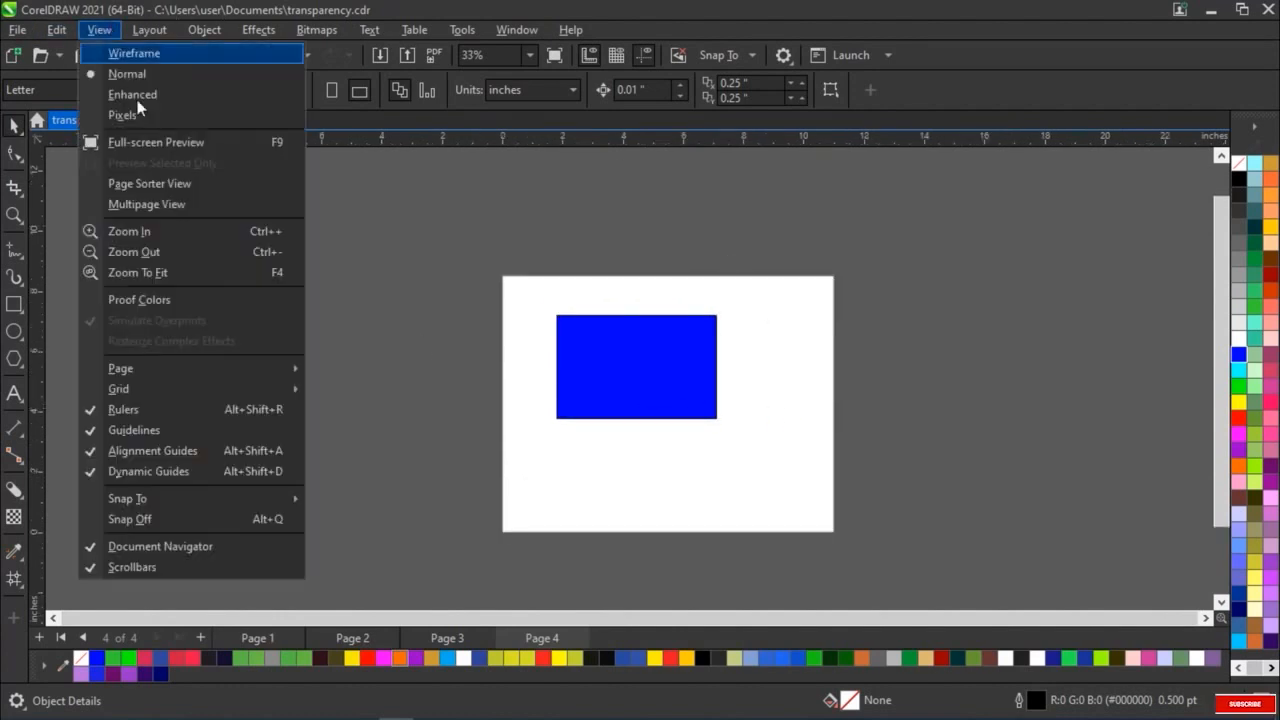
left_click(201, 233)
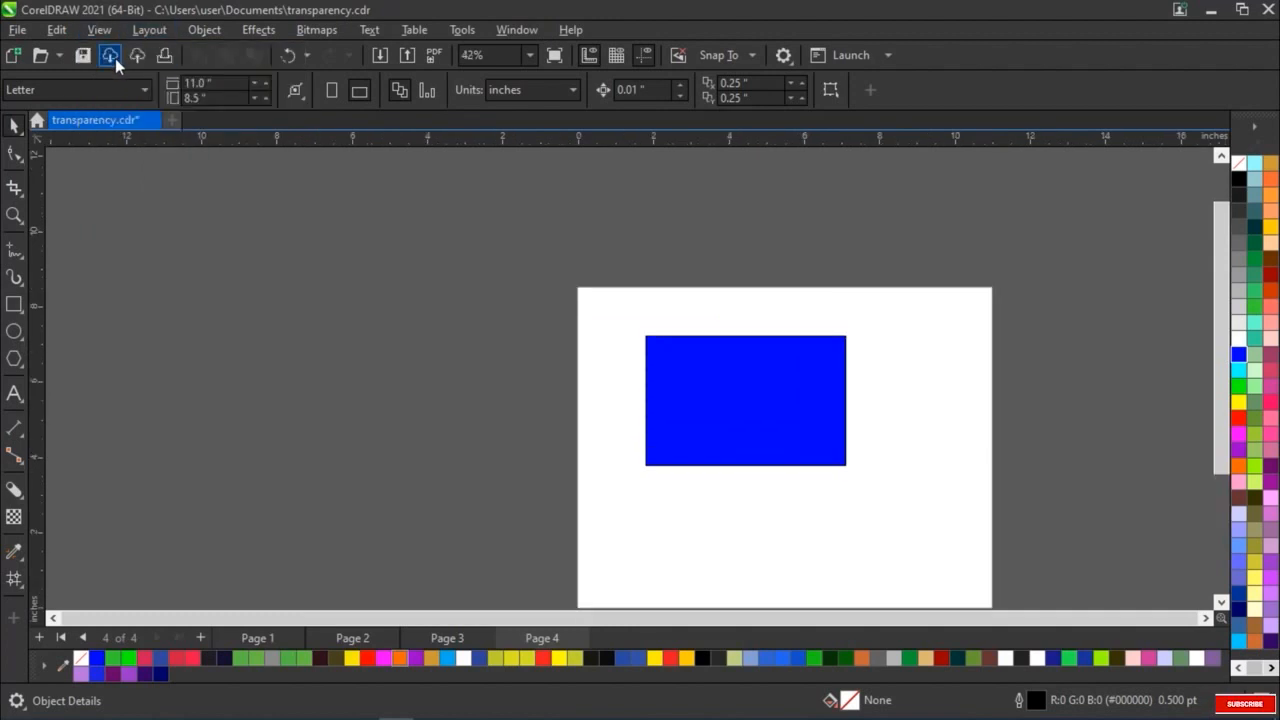
Reduce the magnification of Page 4 twice with the Zoom Out command
left_click(100, 29)
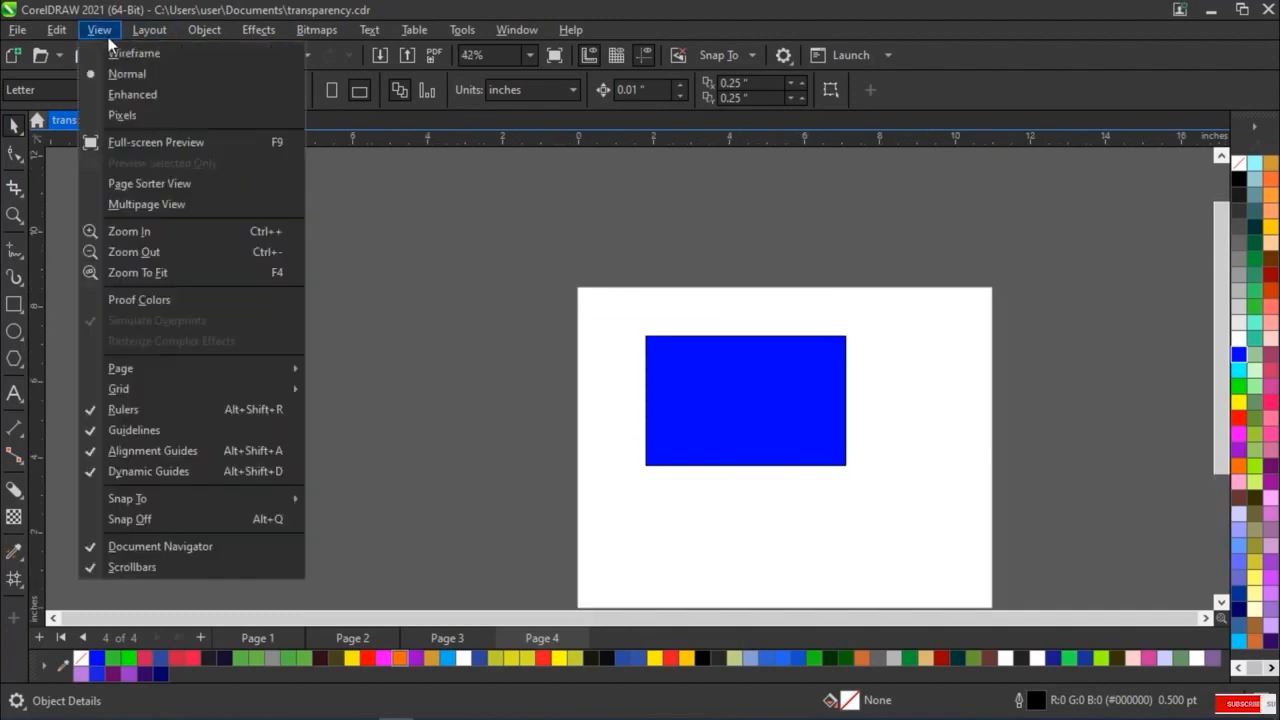
left_click(126, 253)
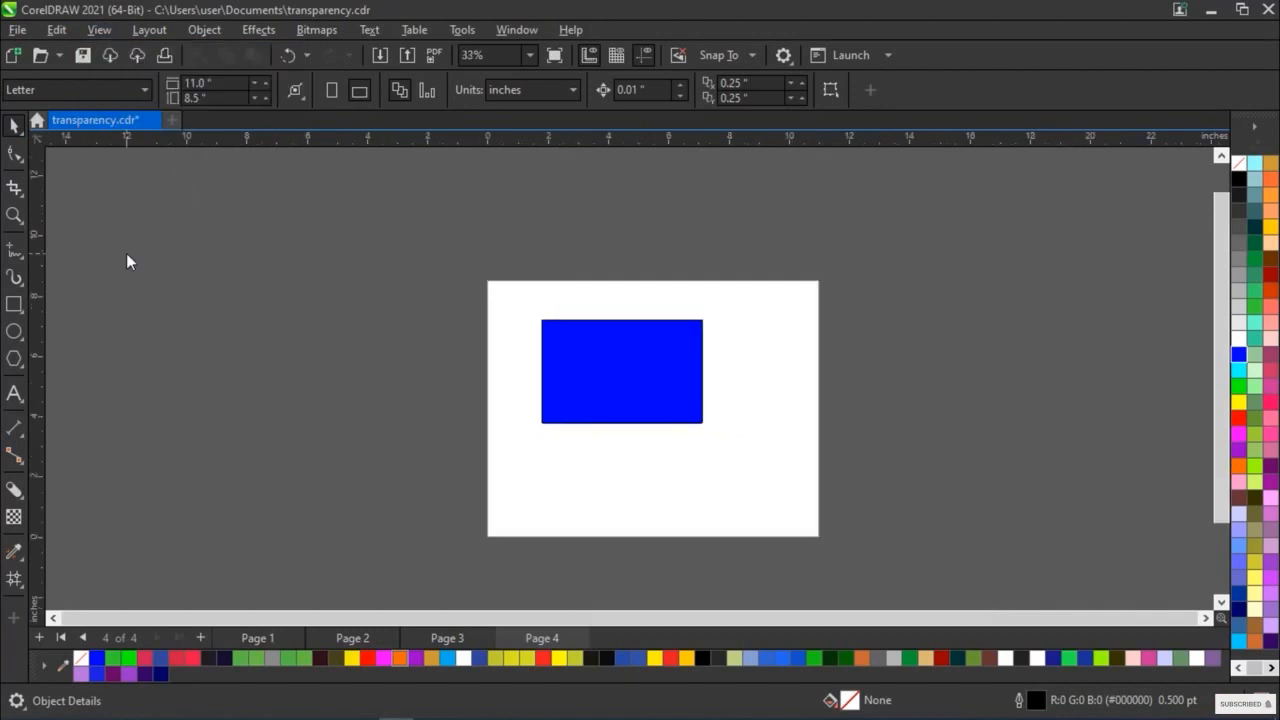
left_click(116, 32)
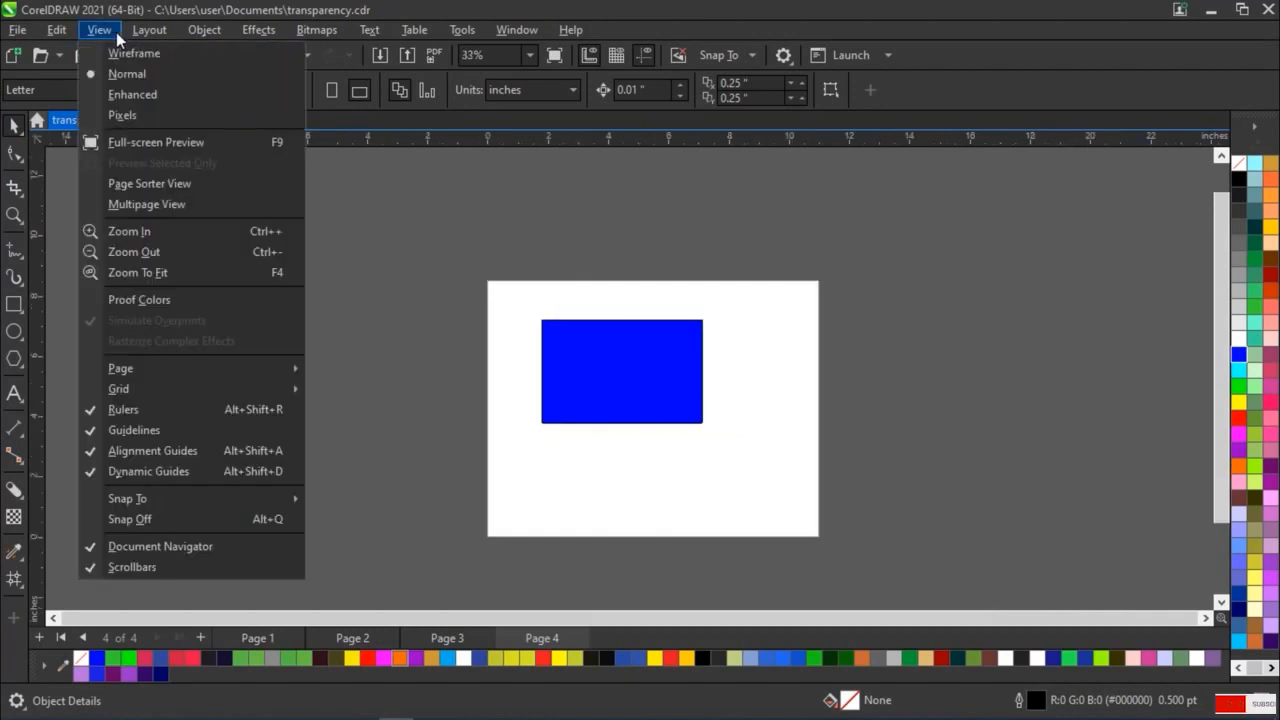
left_click(140, 252)
scroll(557, 366, "up", 3)
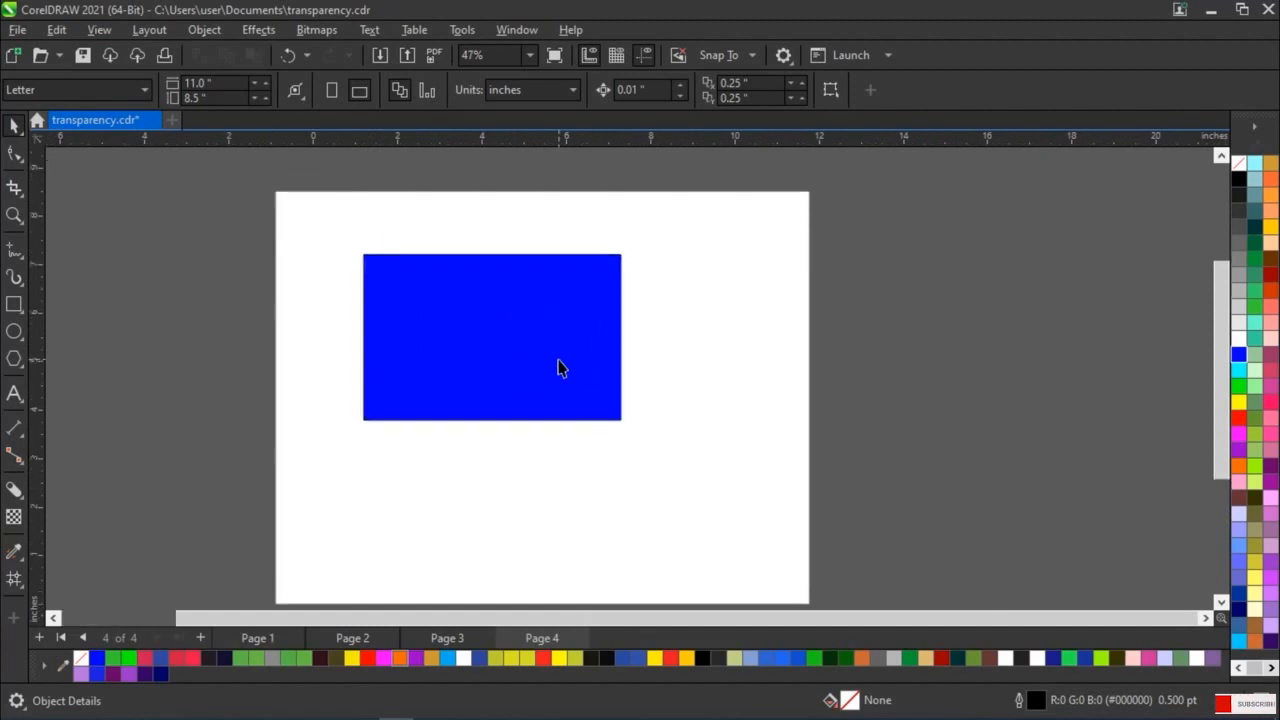
Fit Page 4's blue rectangle to the window with Zoom To Fit, then magnify and reduce the view around it
left_click(97, 31)
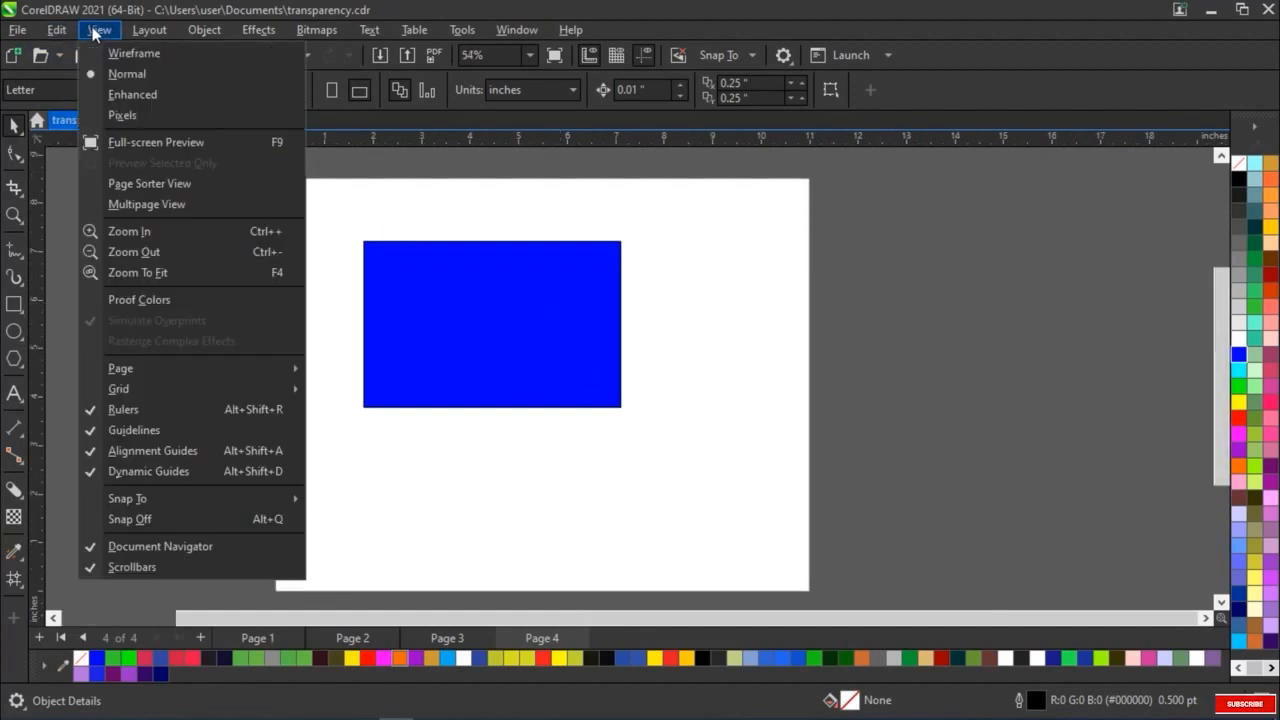
left_click(181, 272)
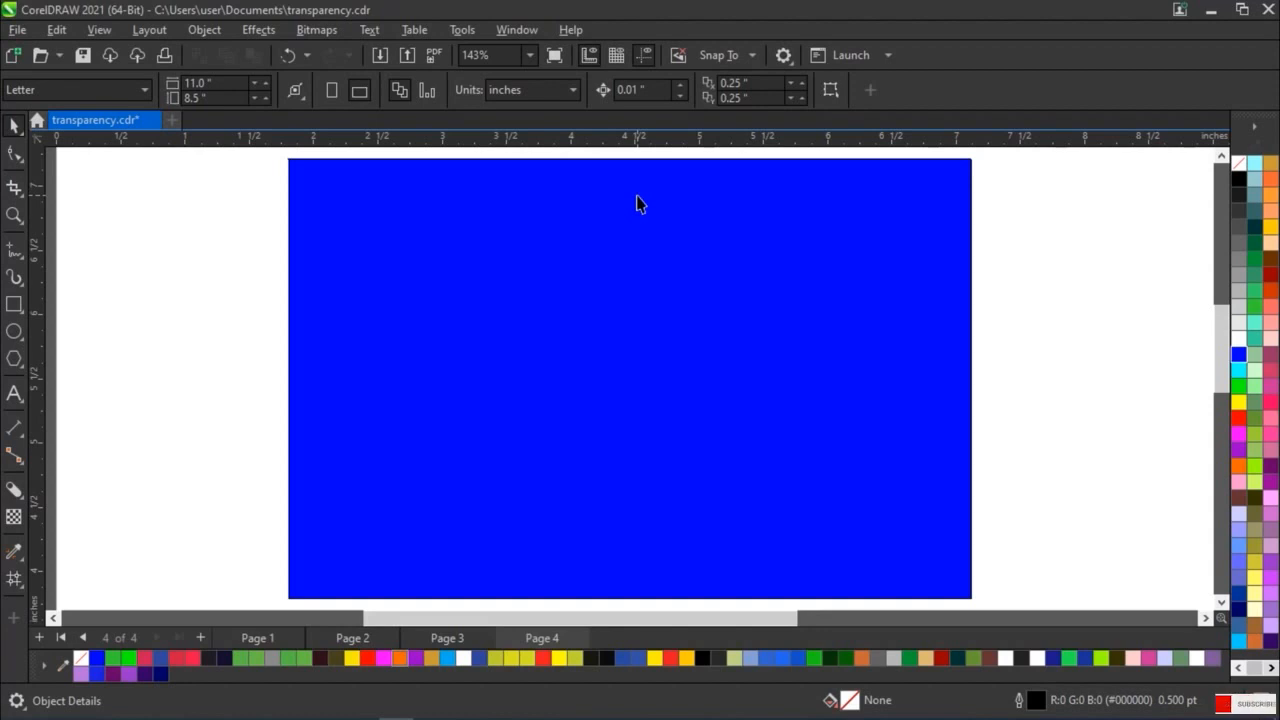
scroll(640, 203, "up", 2)
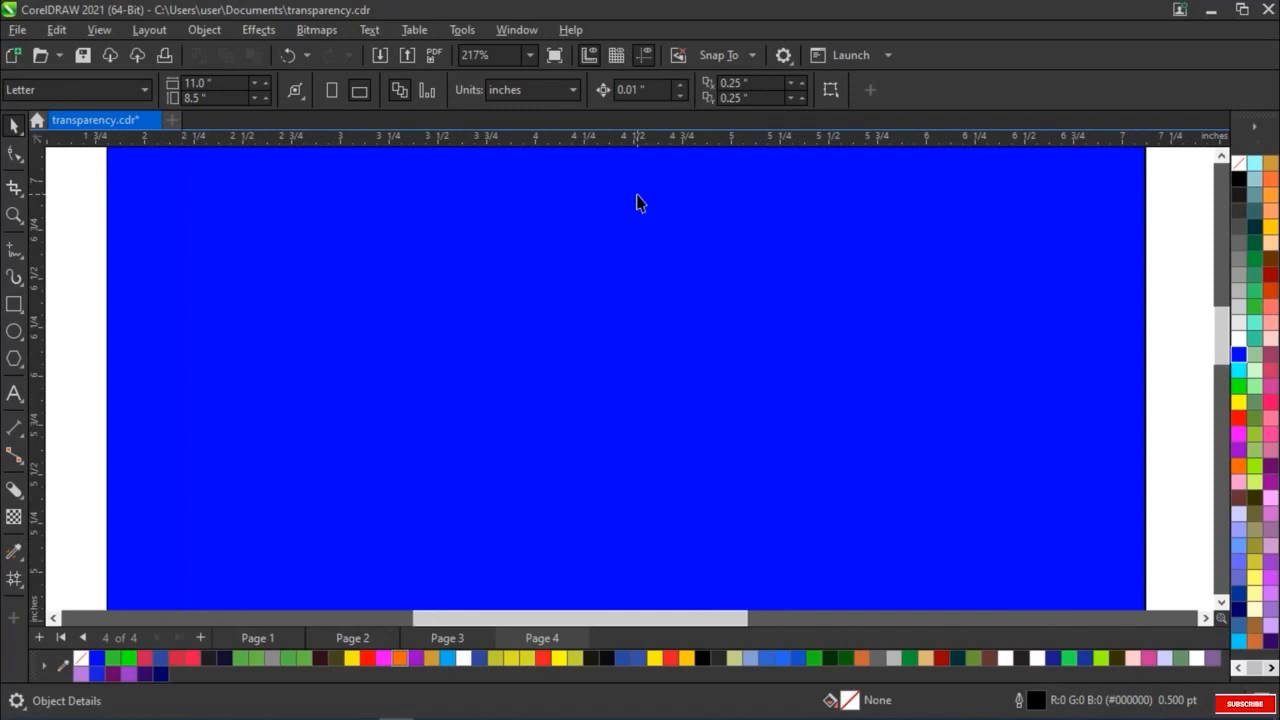
scroll(640, 203, "down", 4)
scroll(640, 203, "down", 1)
scroll(640, 203, "up", 2)
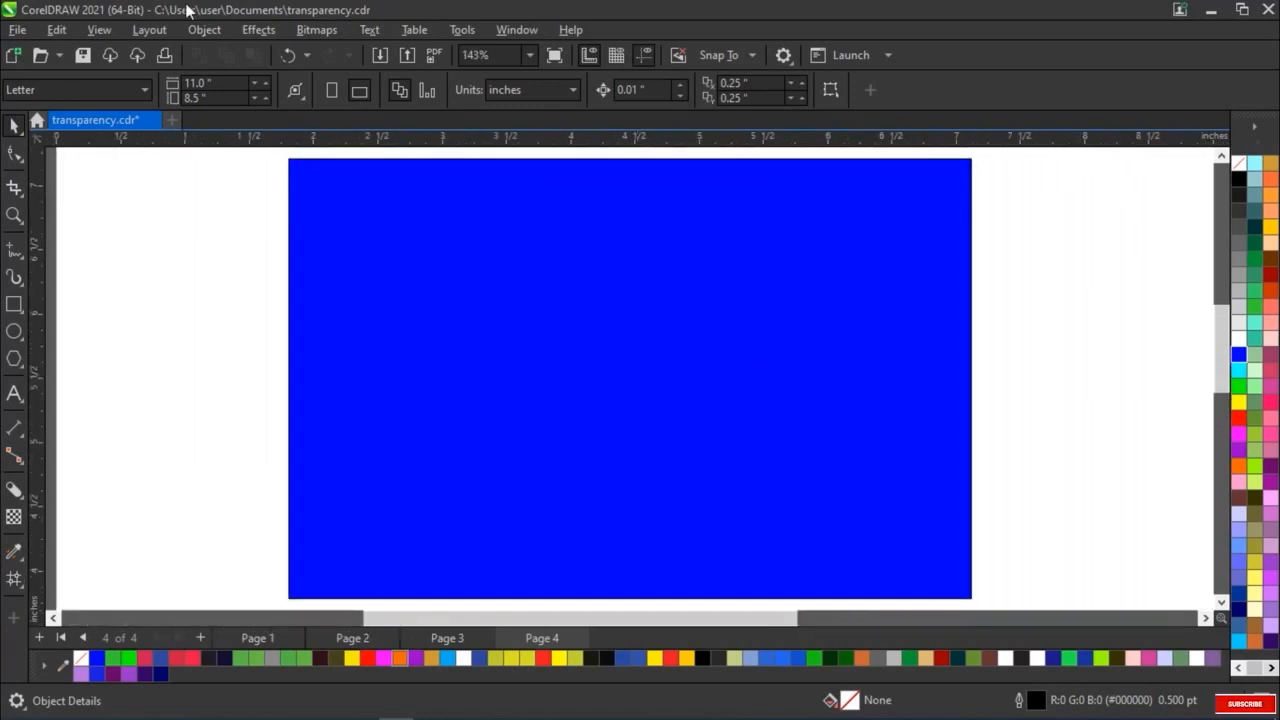
Reduce the magnification of the blue rectangle slightly and apply Zoom To Fit again
left_click(111, 29)
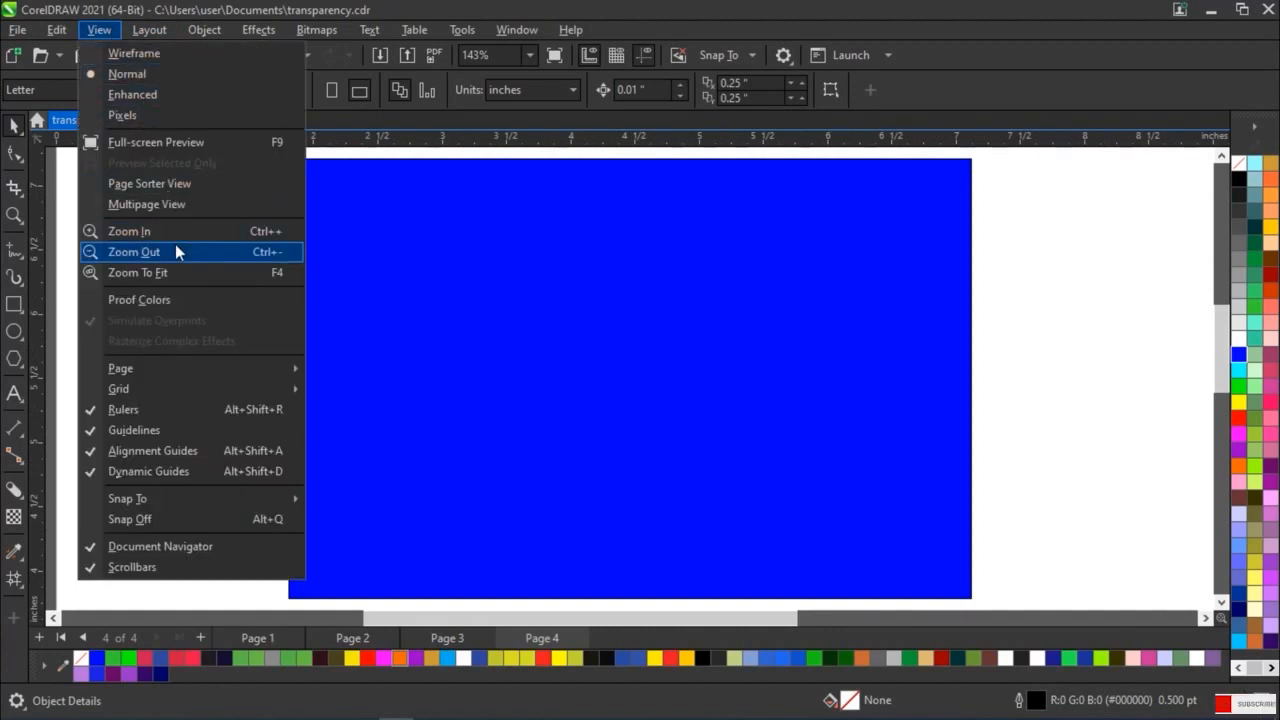
scroll(175, 244, "down", 1)
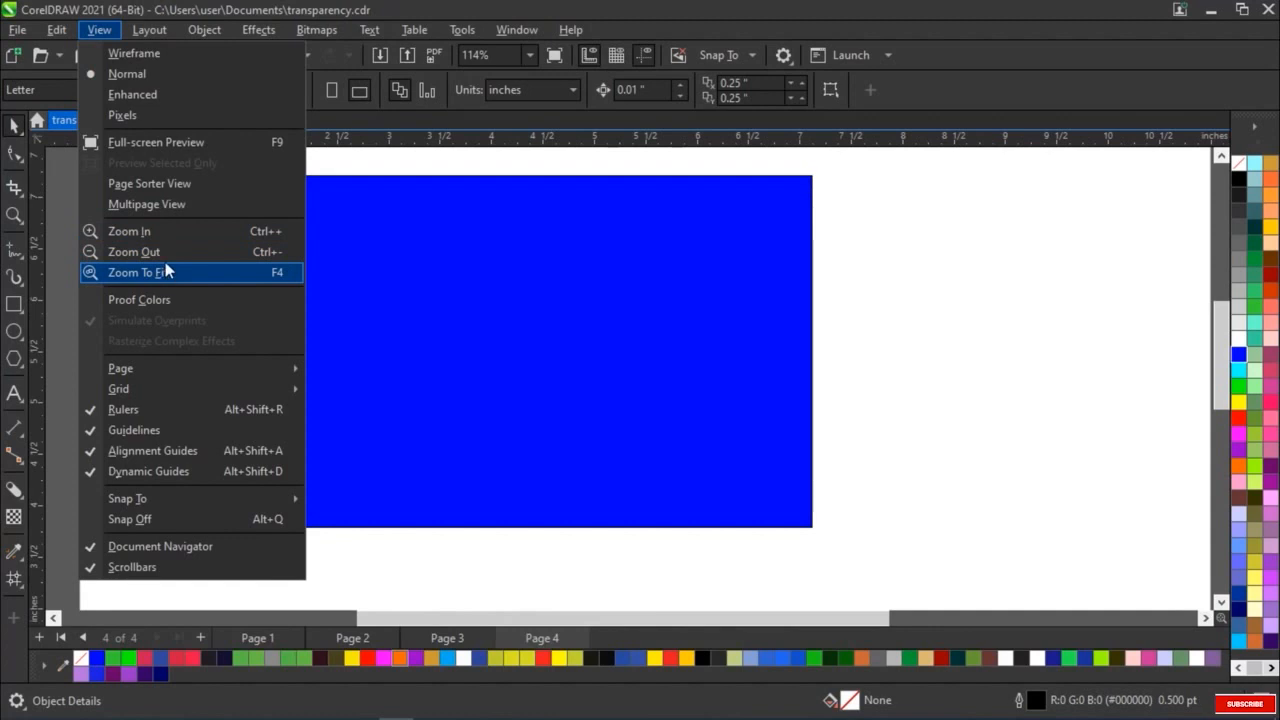
left_click(166, 270)
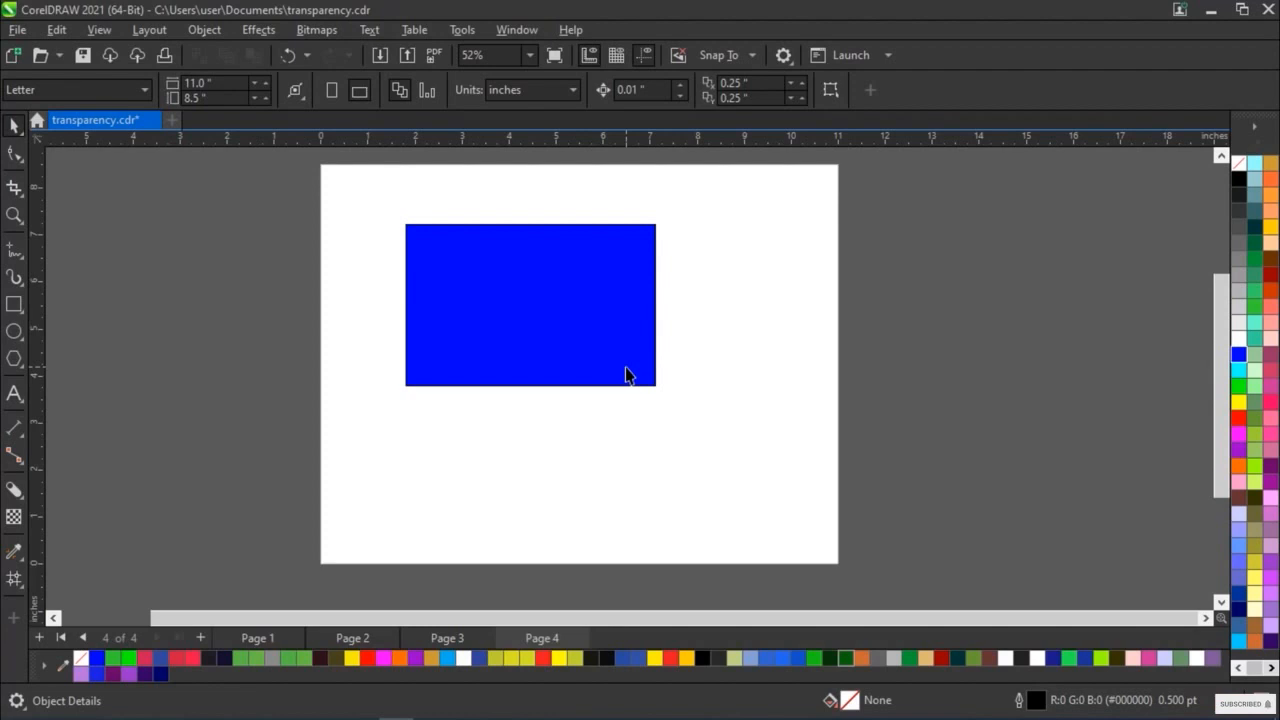
Turn on Proof Colors to preview the blue rectangle's proofed colour, and turn it off again
left_click(99, 30)
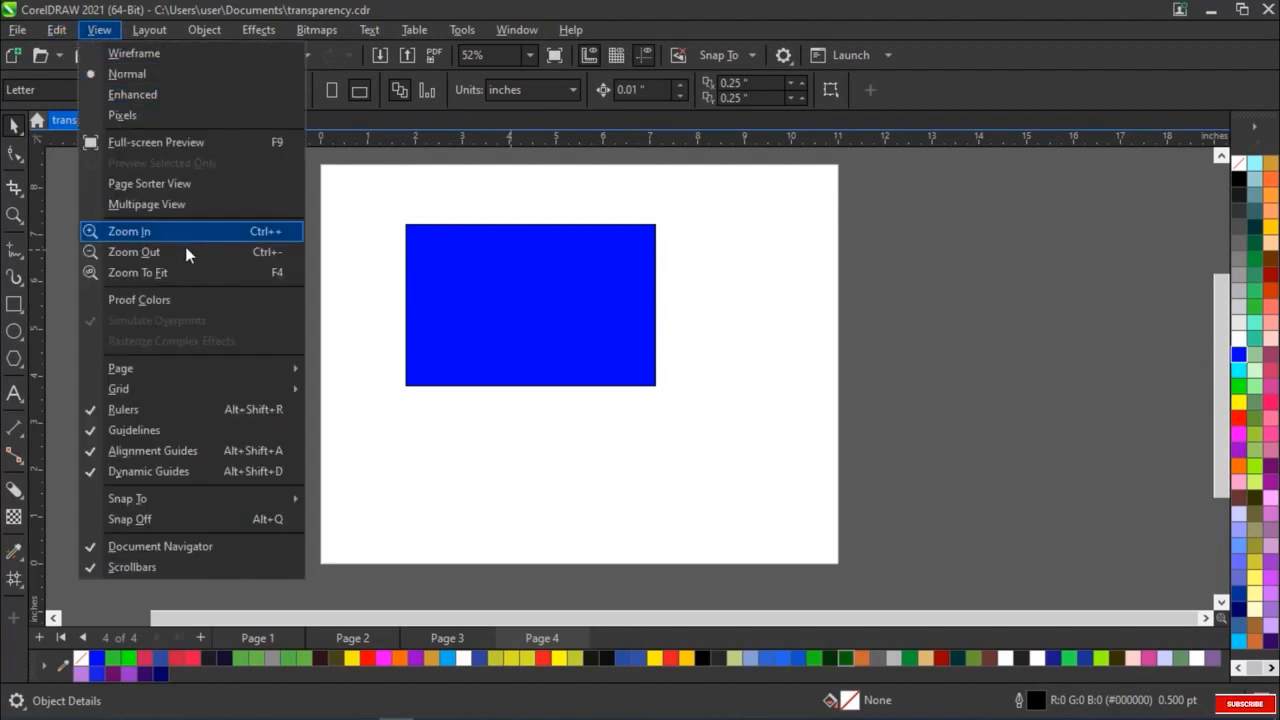
left_click(197, 301)
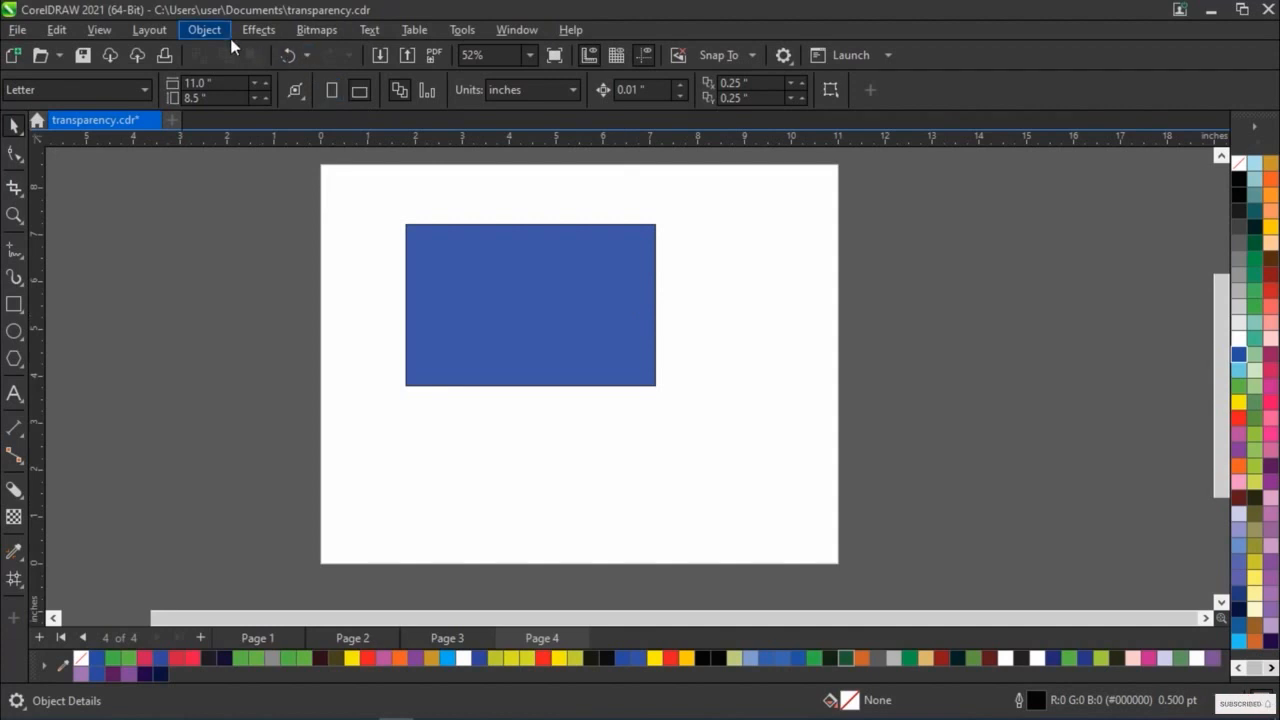
left_click(101, 30)
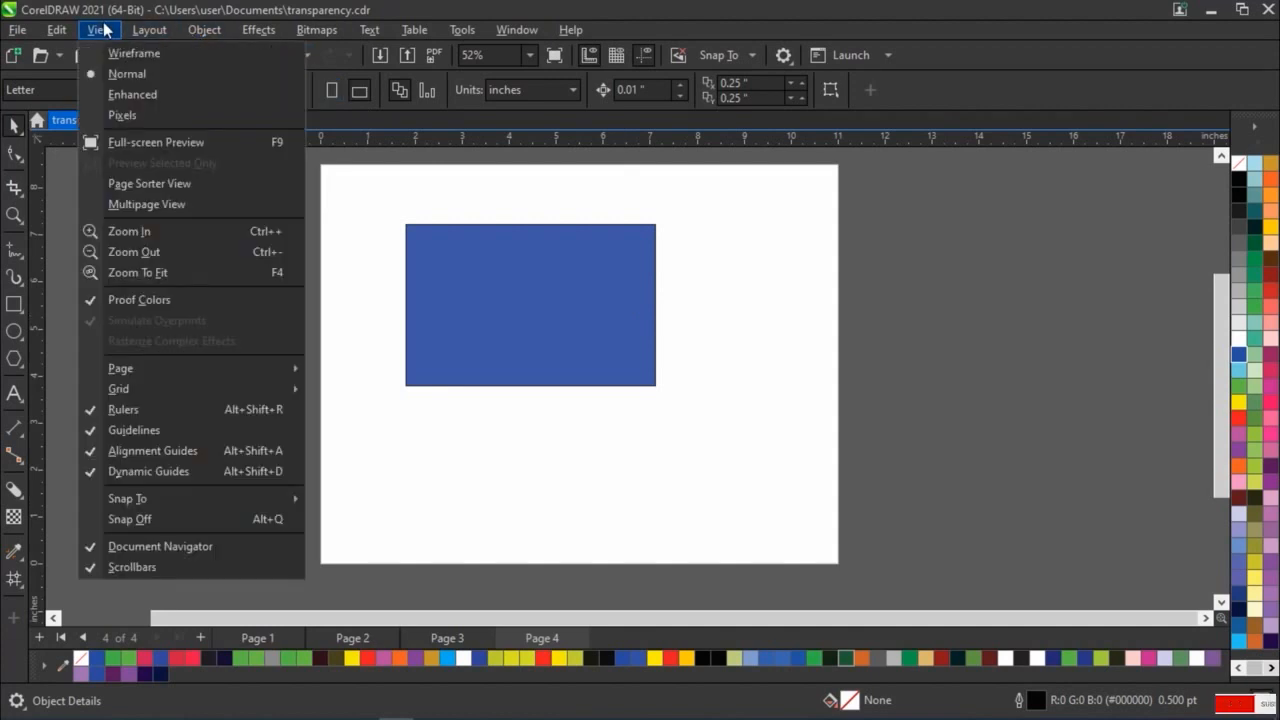
left_click(96, 298)
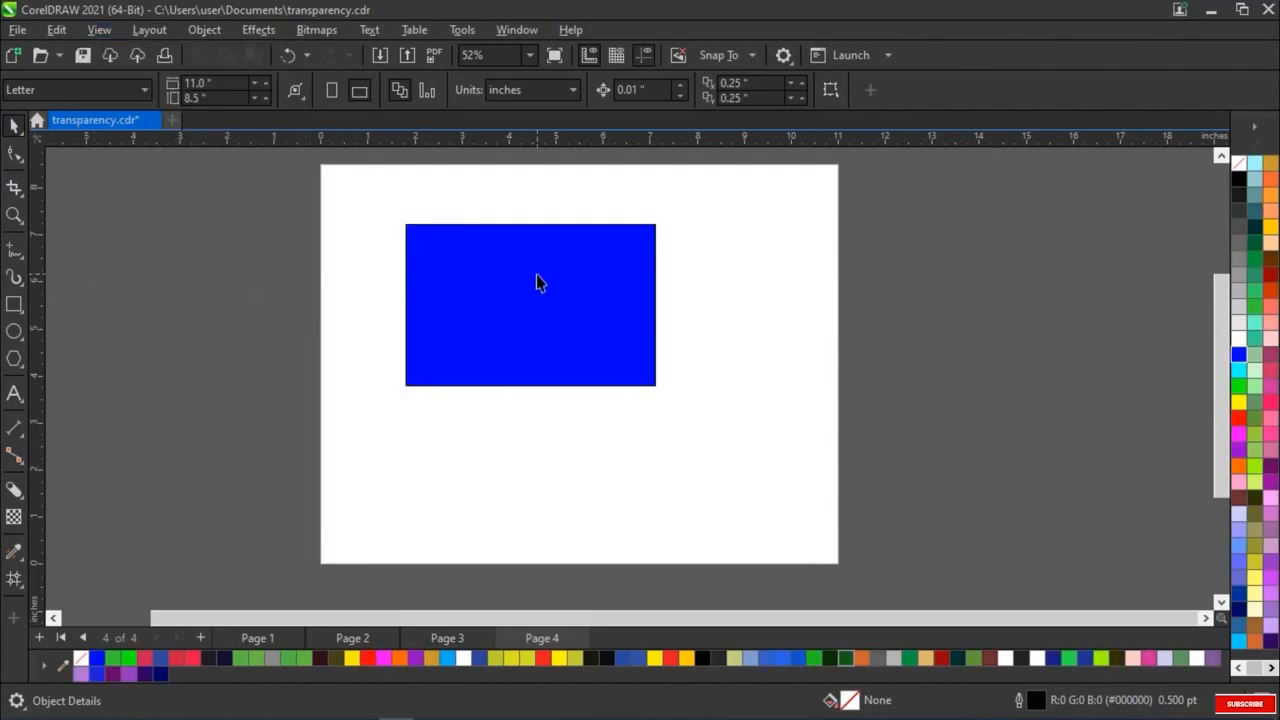
Turn on the Bleed display among the page view options for Page 4
left_click(92, 29)
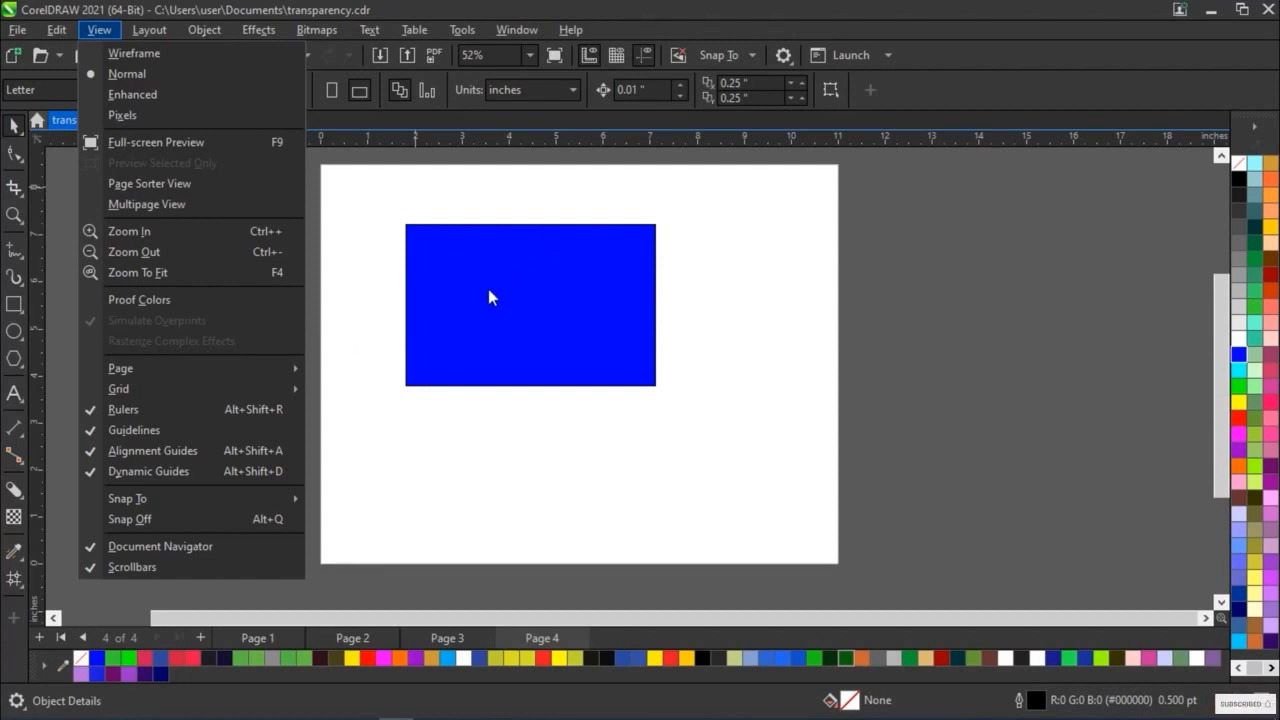
mouse_move(283, 374)
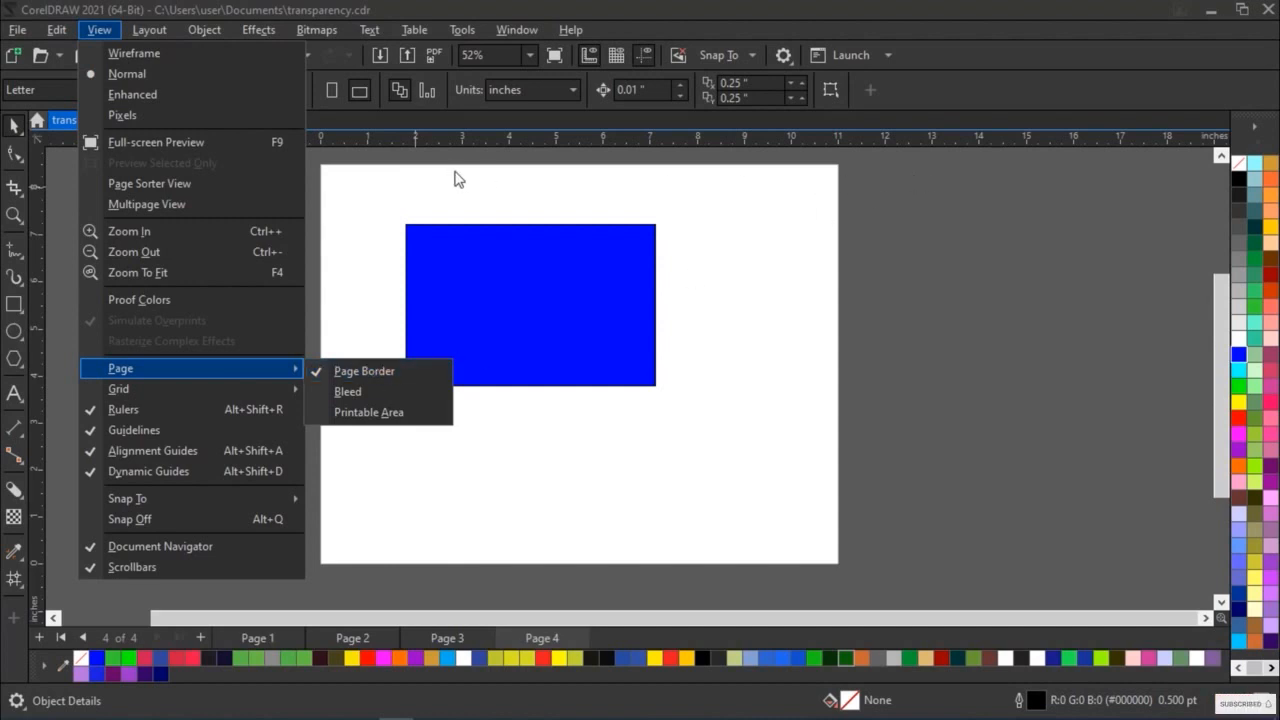
left_click(397, 392)
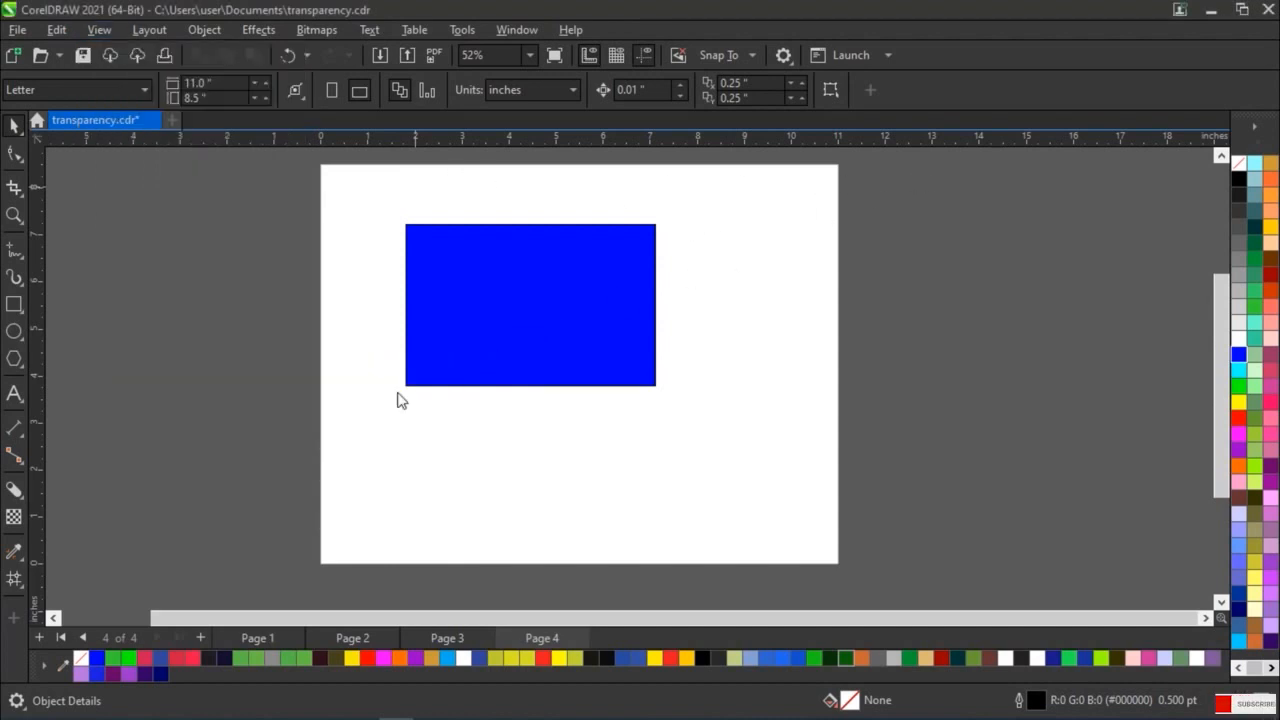
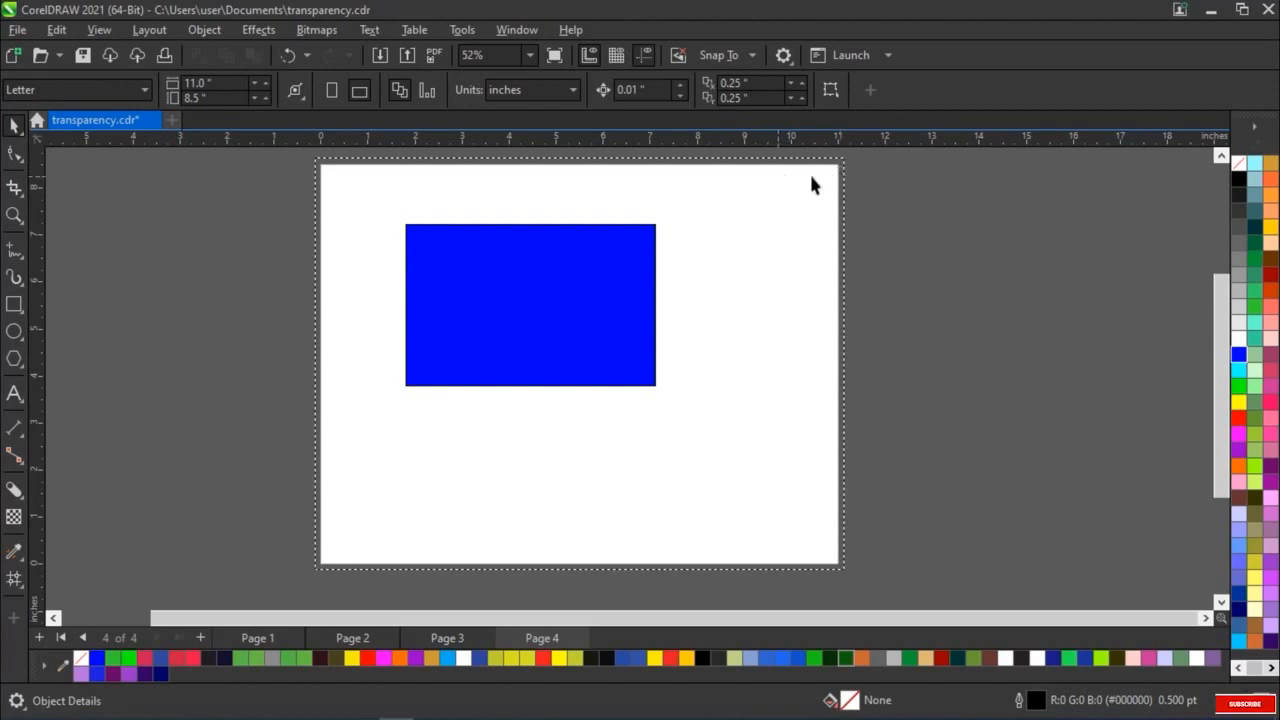
Turn on the Printable Area display among the page view options and view the whole of Page 4
left_click(112, 30)
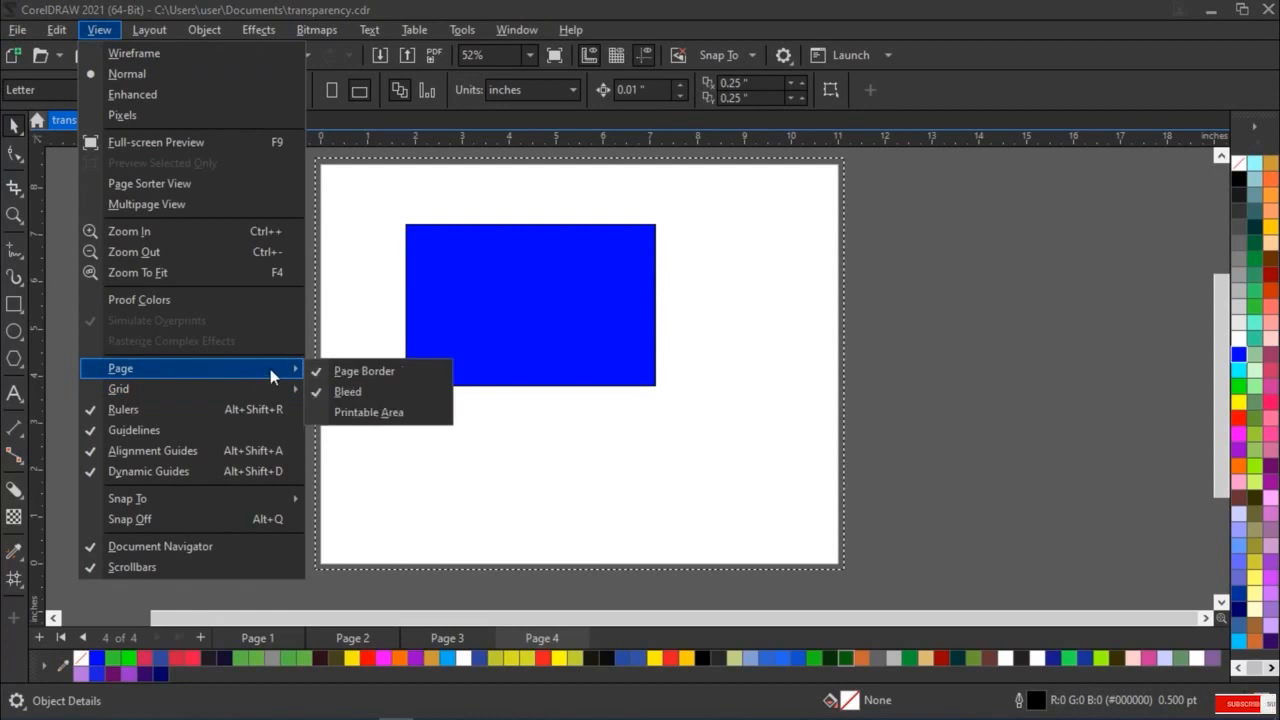
left_click(372, 413)
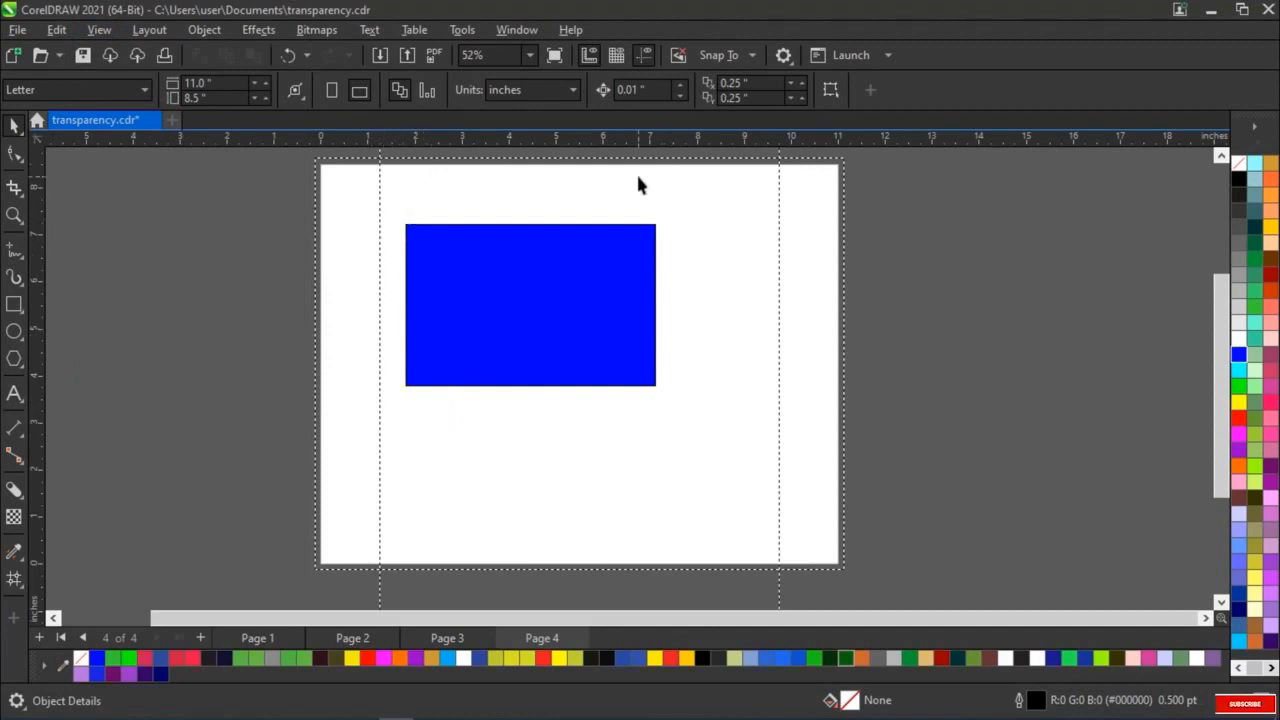
scroll(632, 176, "down", 3)
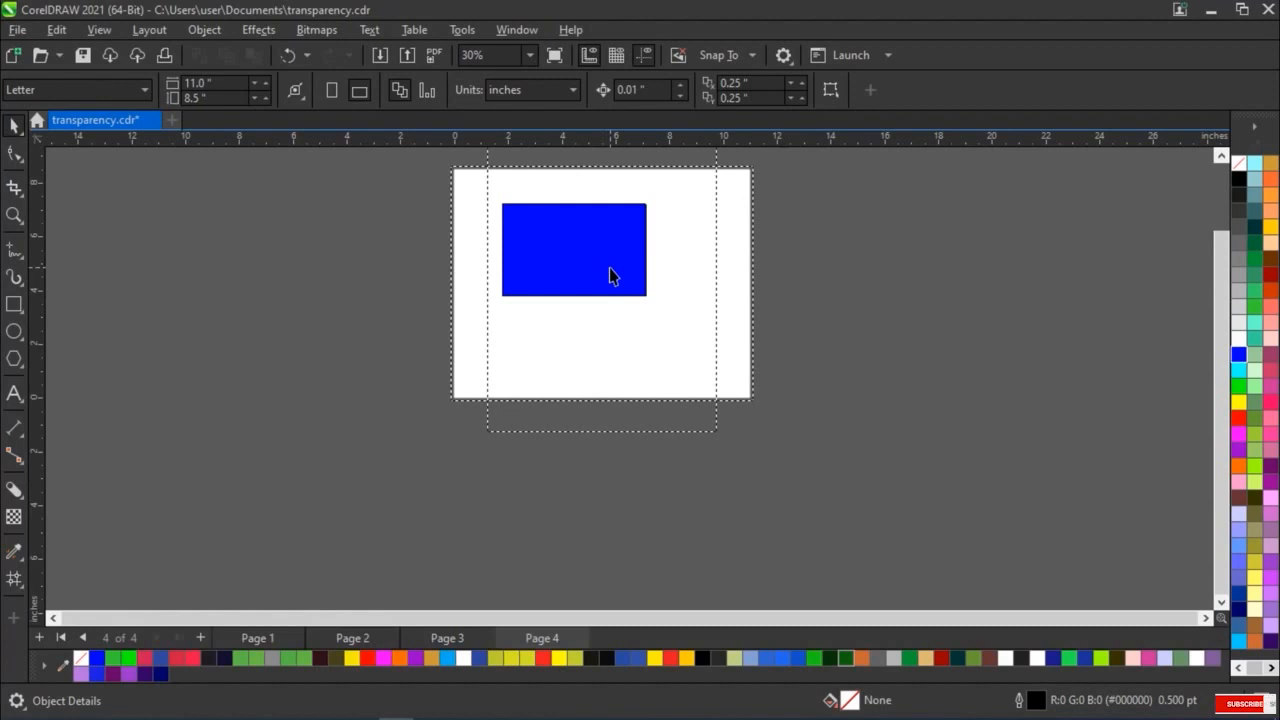
Turn off the Bleed and Printable Area displays among the page view options for Page 4
left_click(108, 32)
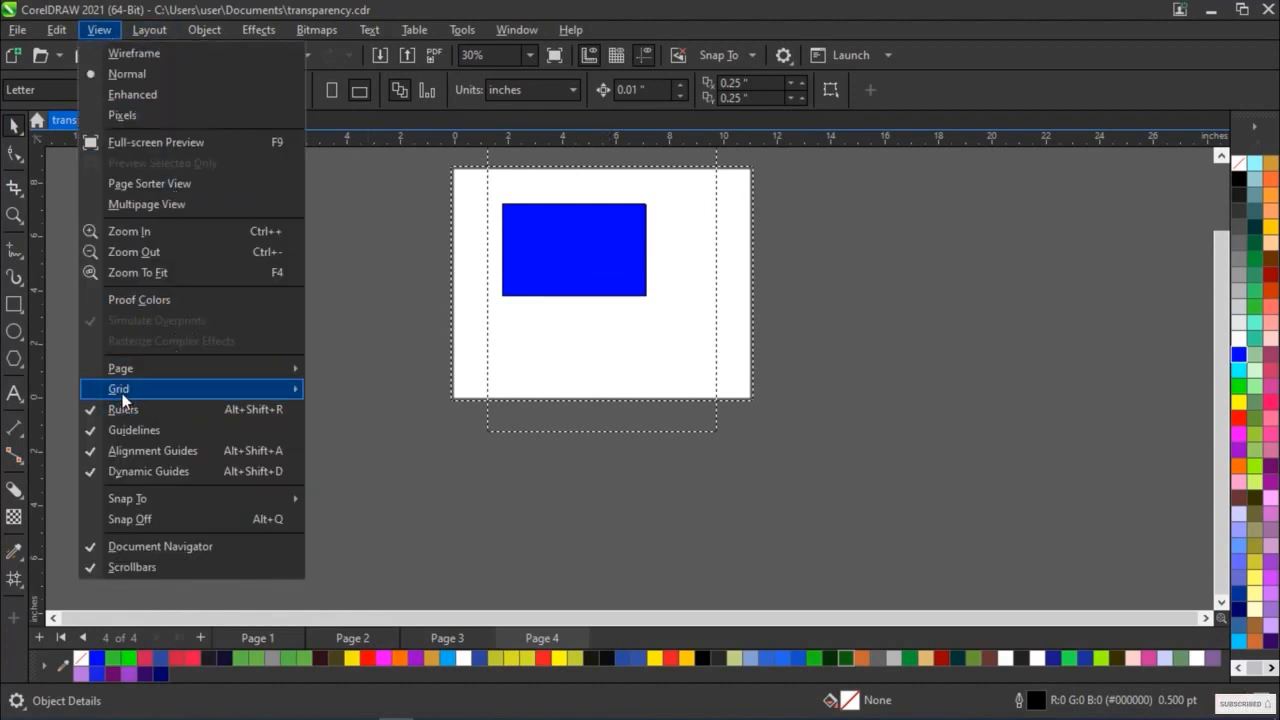
mouse_move(295, 368)
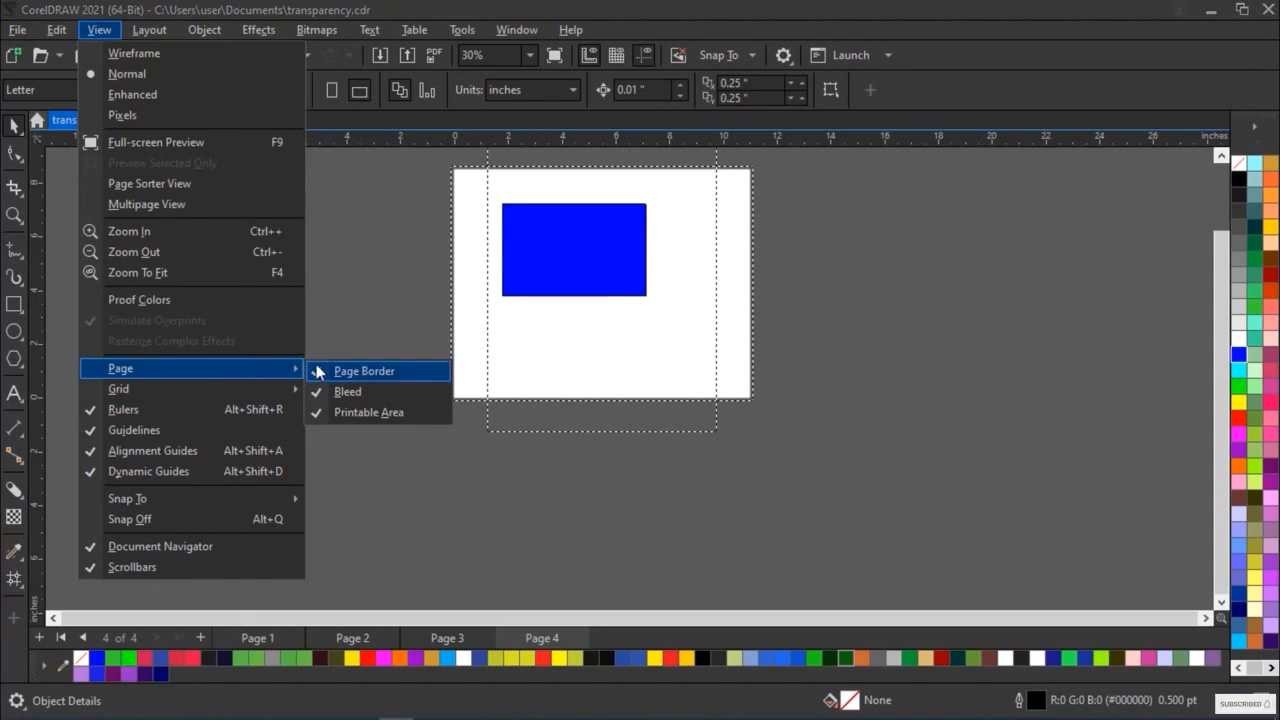
left_click(320, 392)
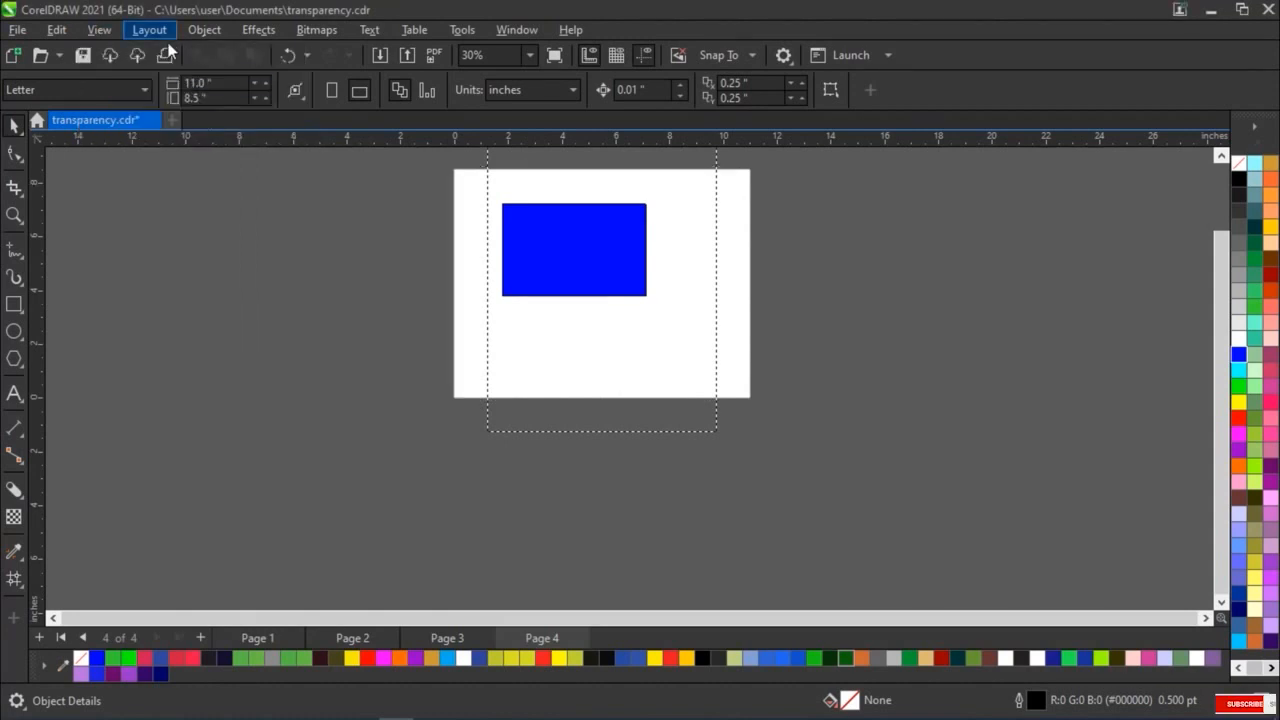
left_click(99, 29)
left_click(99, 29)
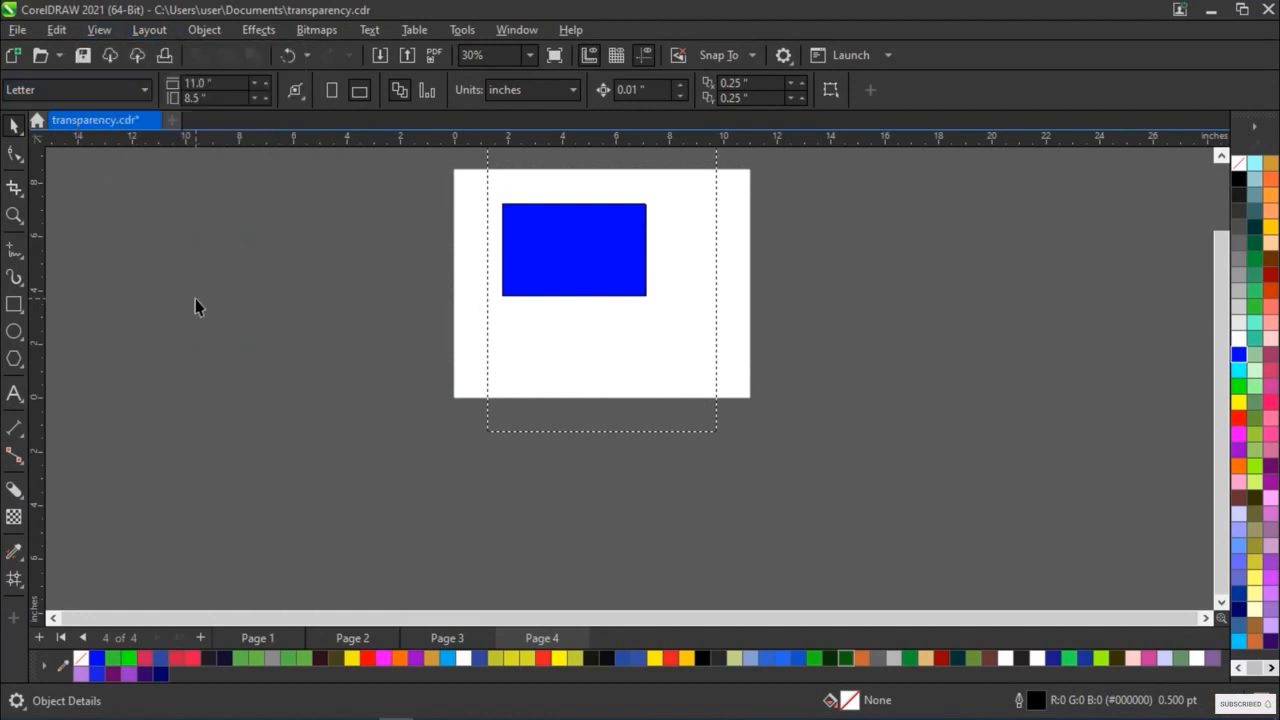
left_click(99, 29)
mouse_move(291, 377)
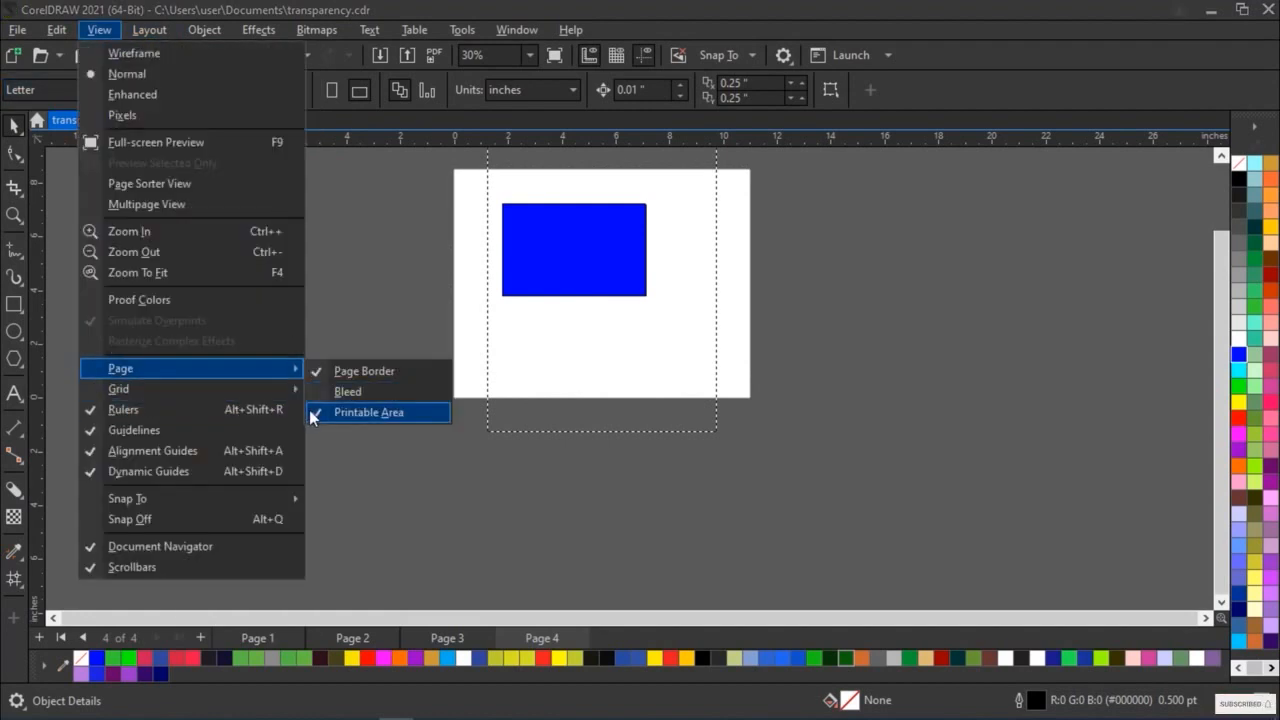
left_click(310, 413)
Turn on the Document Grid and inspect it around Page 4's blue rectangle at several magnifications
scroll(657, 243, "up", 2)
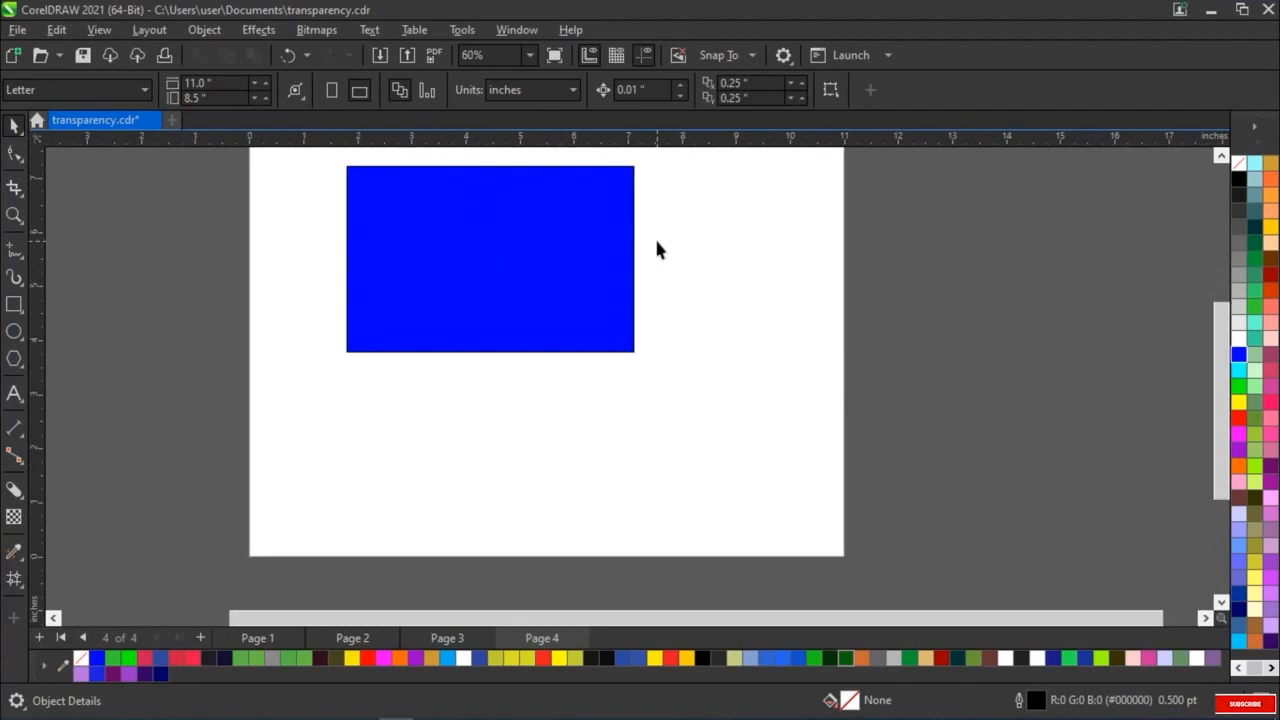
scroll(657, 249, "up", 1)
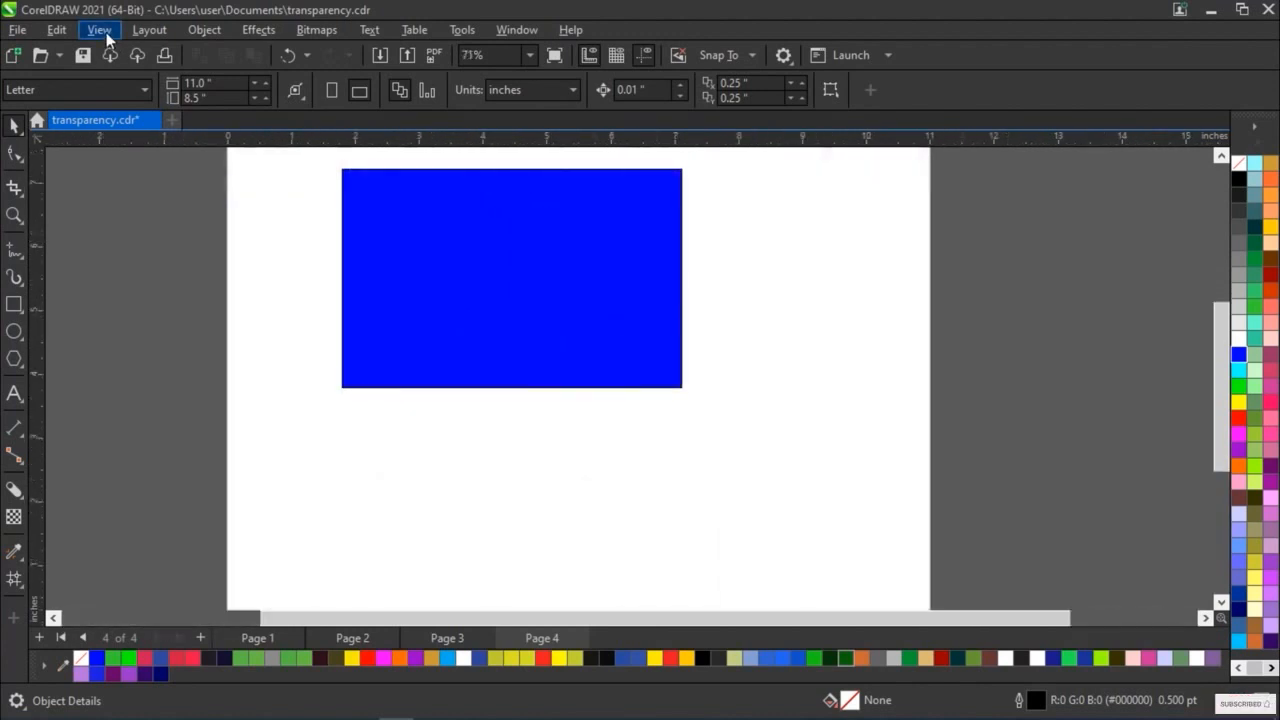
left_click(99, 29)
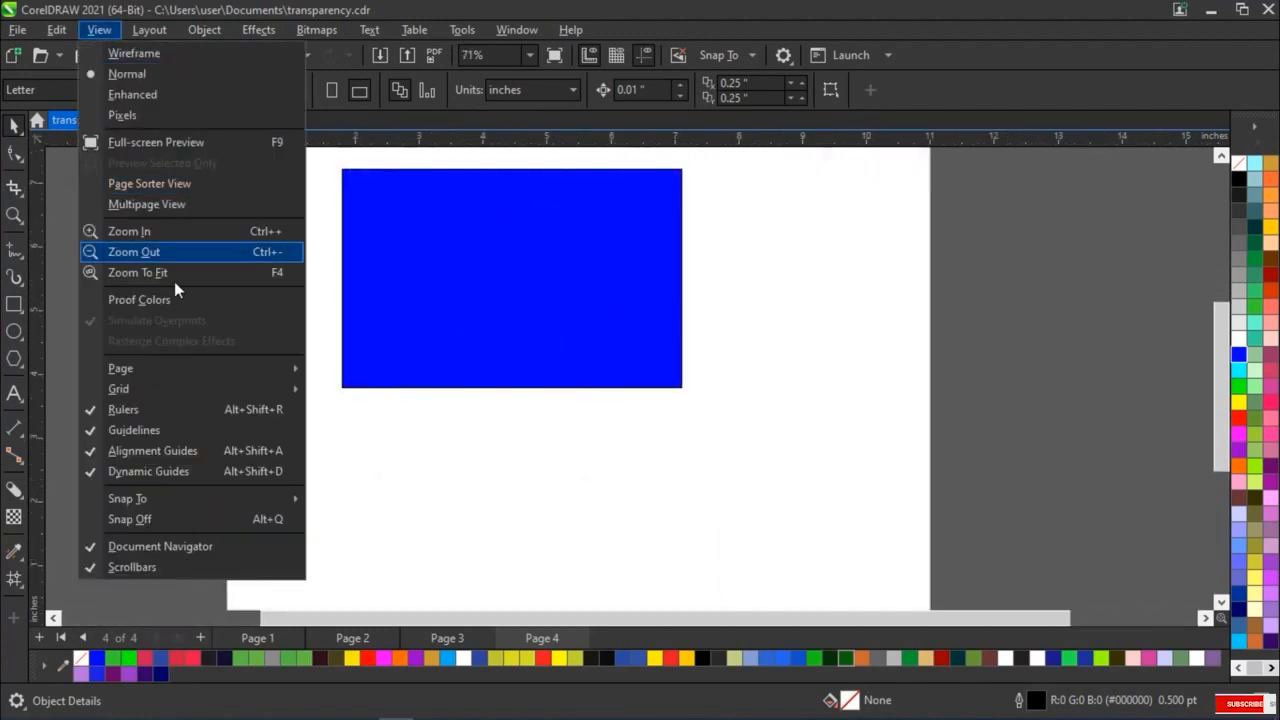
mouse_move(205, 388)
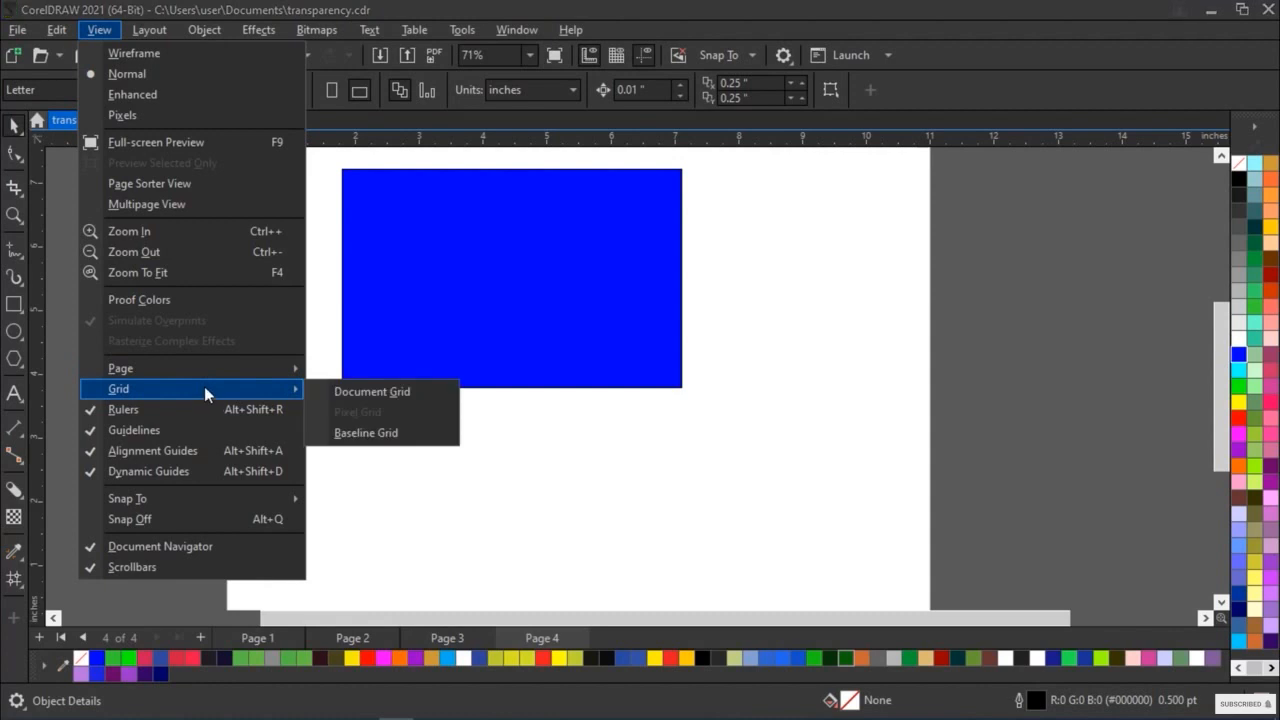
left_click(336, 392)
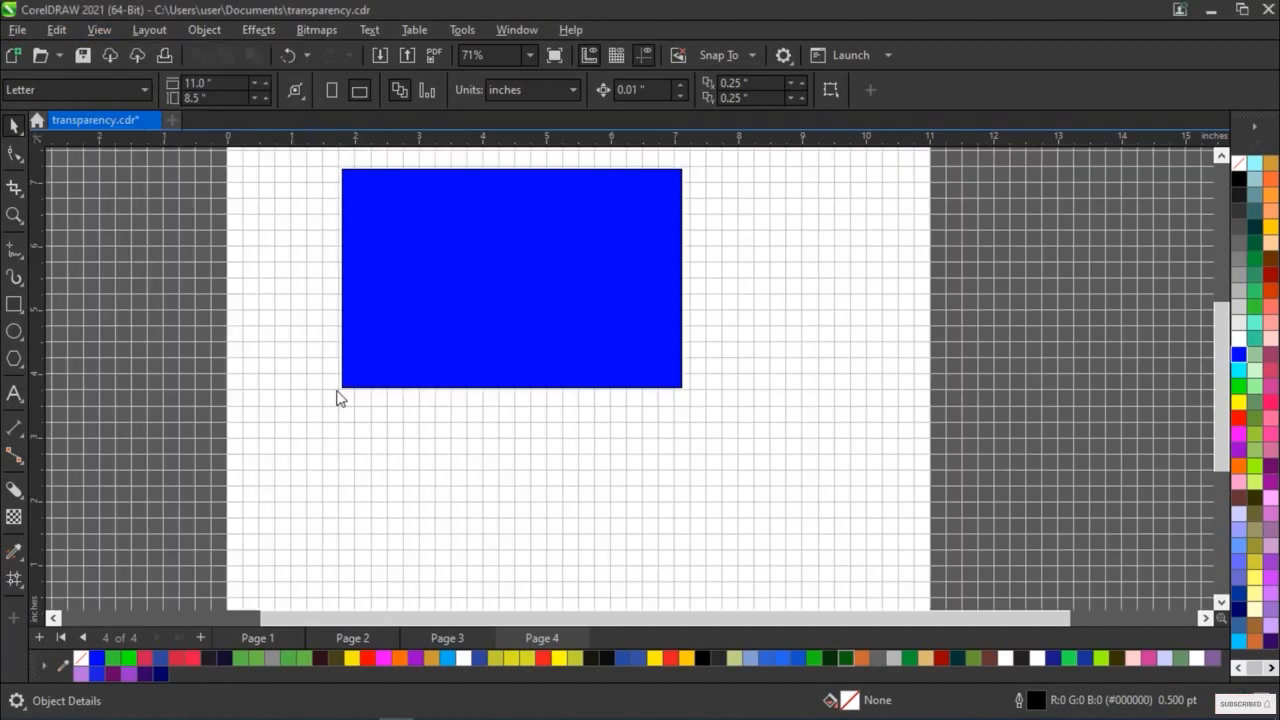
scroll(816, 265, "down", 2)
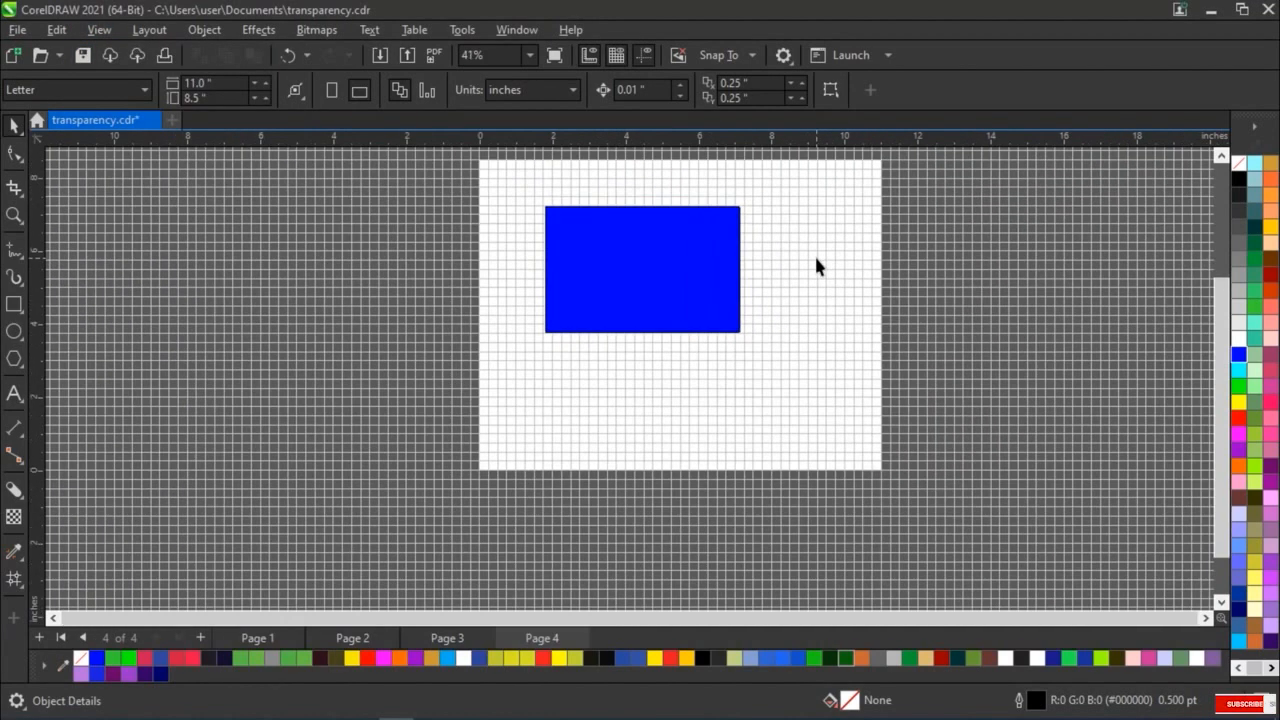
scroll(816, 265, "down", 1)
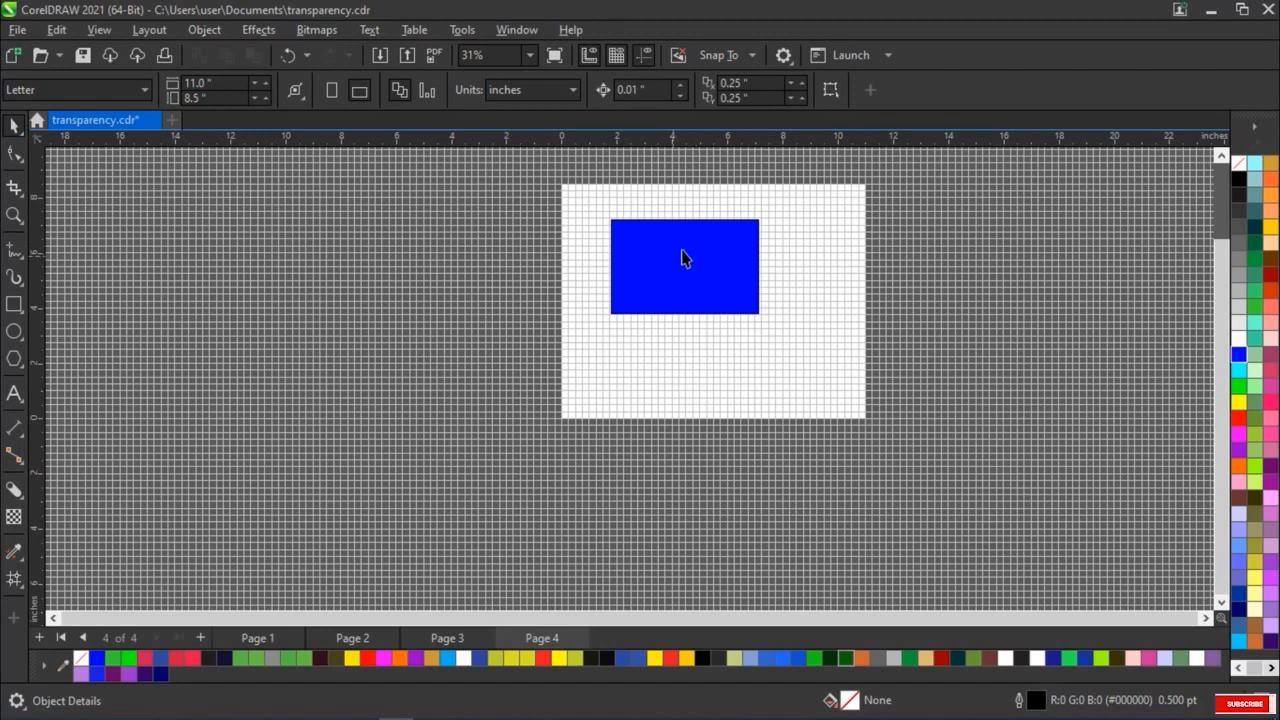
scroll(636, 249, "up", 3)
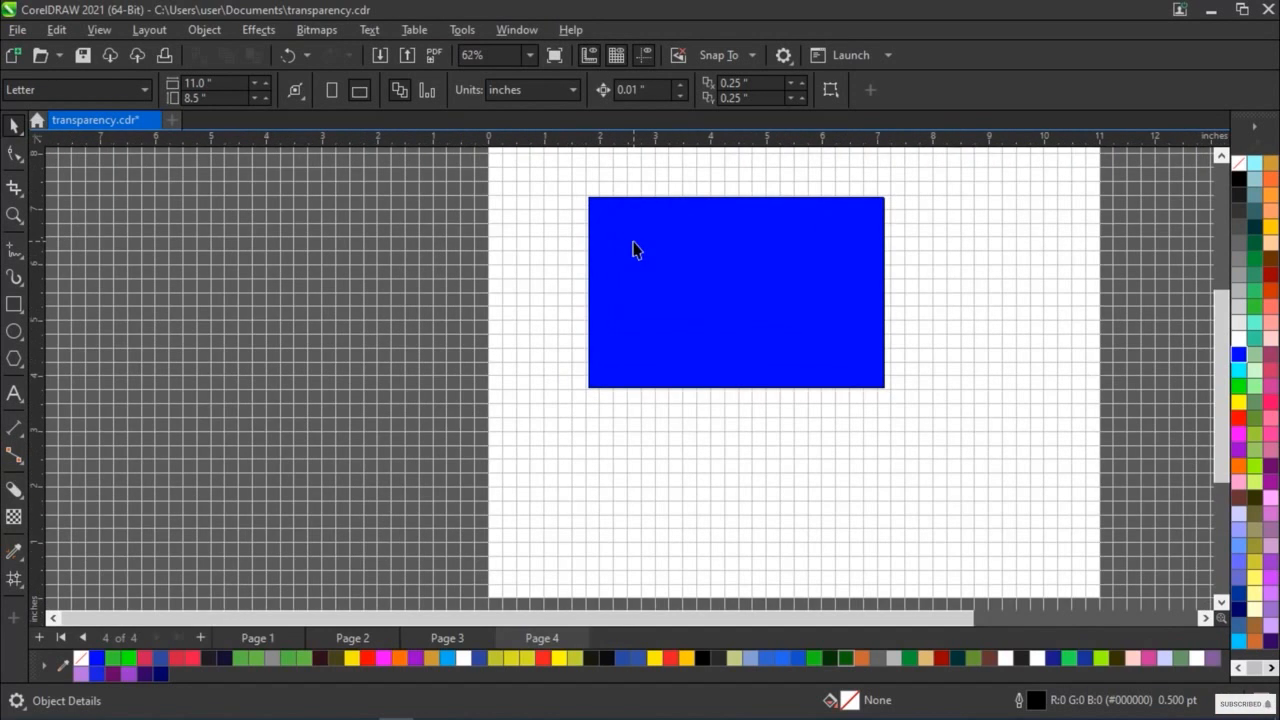
scroll(686, 235, "up", 2)
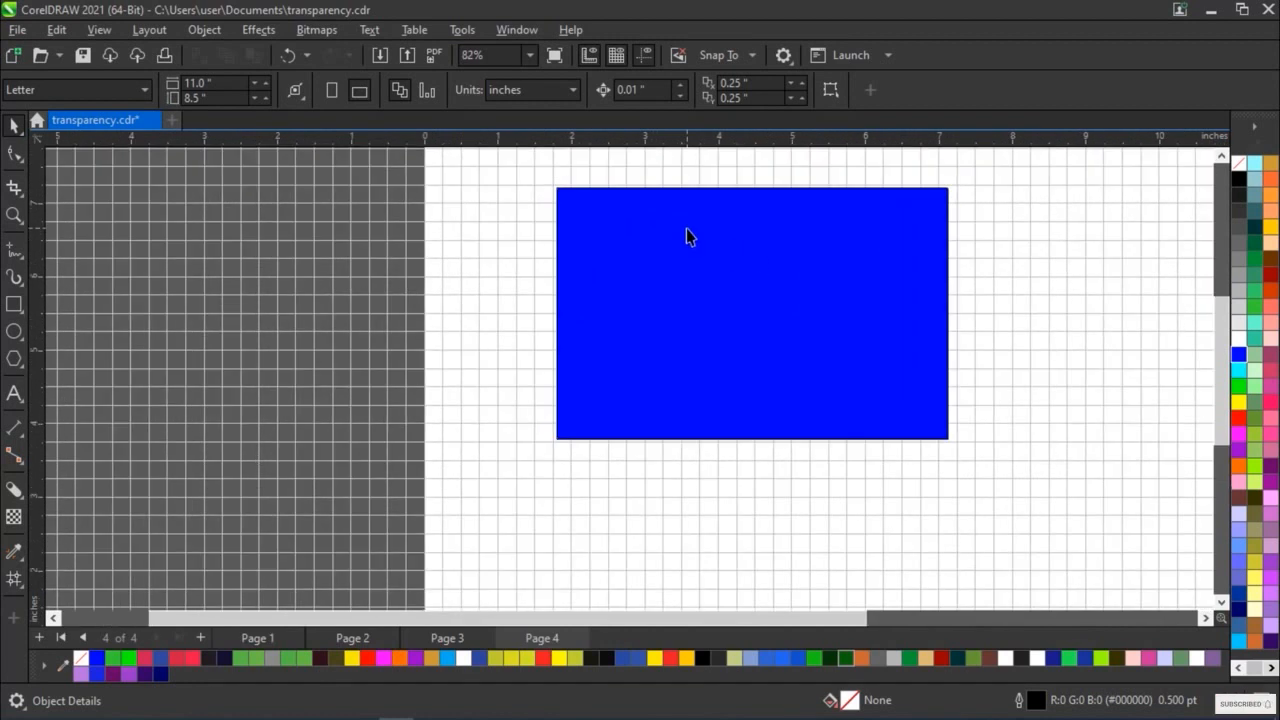
Select the blue rectangle and turn on the Baseline Grid in addition to the Document Grid
left_click(686, 237)
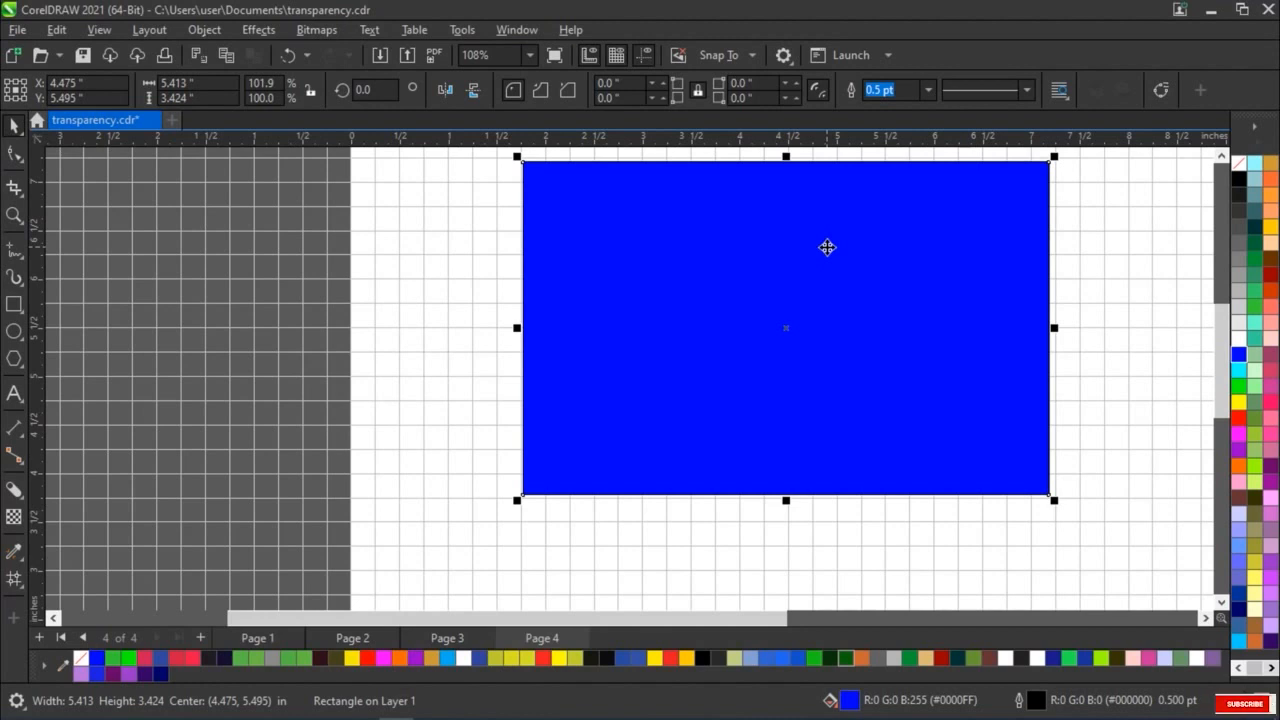
left_click(113, 31)
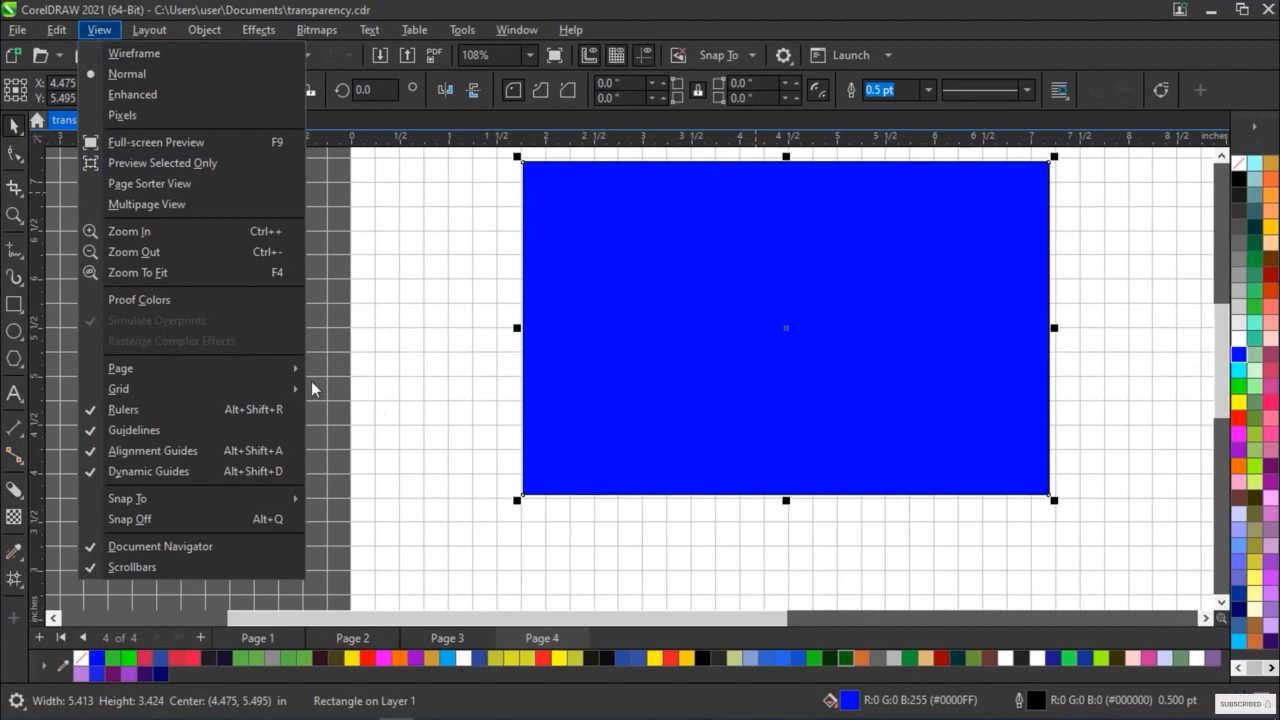
mouse_move(300, 390)
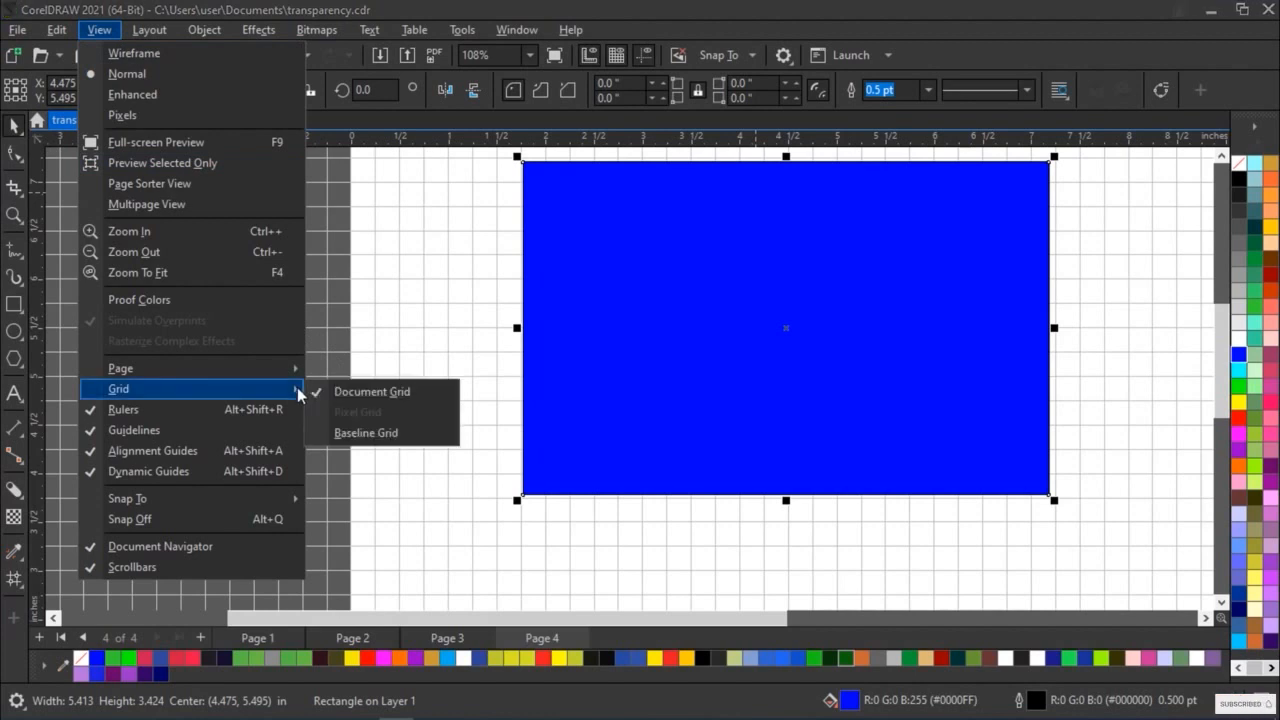
left_click(357, 434)
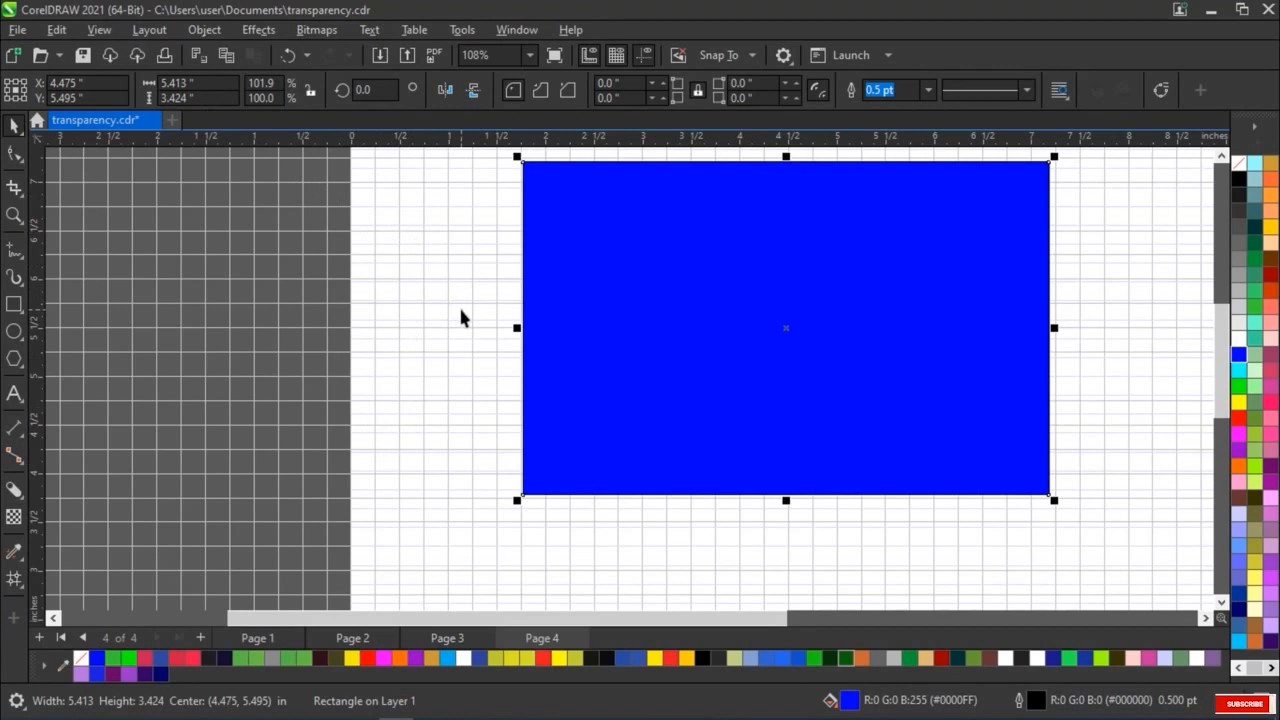
Turn off the Document Grid and inspect the Baseline Grid lines on Page 4
left_click(110, 33)
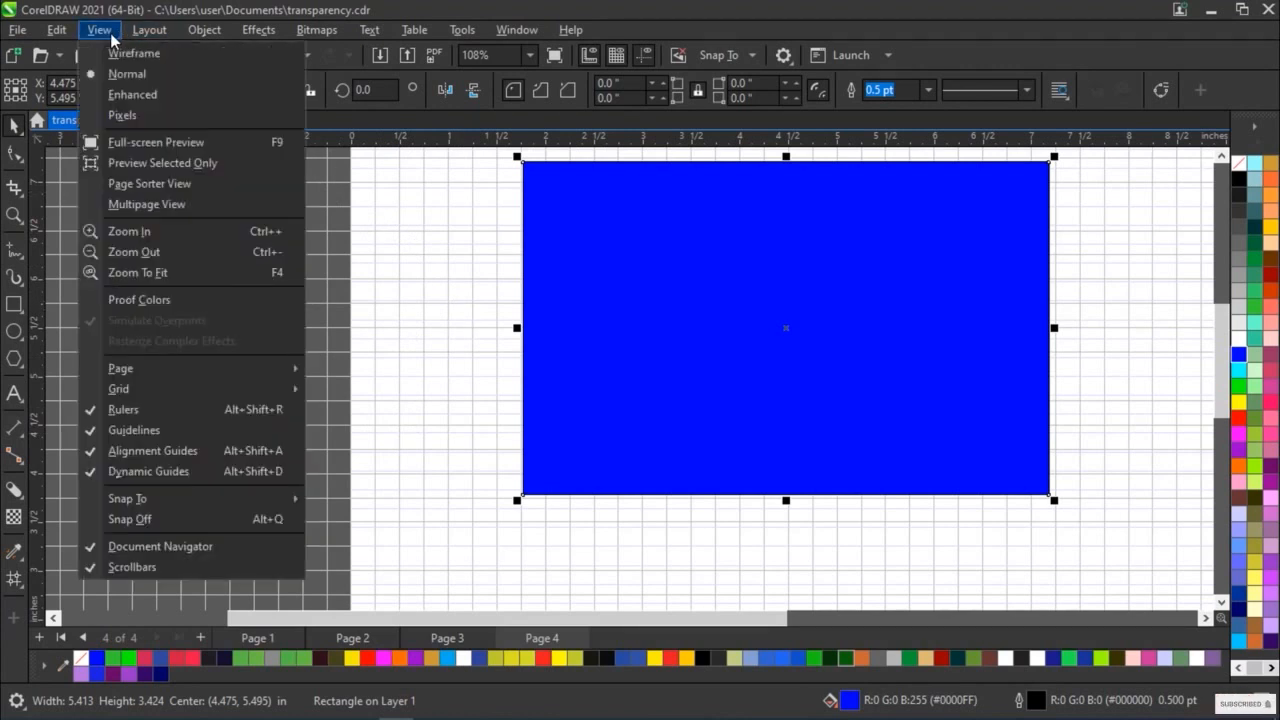
mouse_move(300, 395)
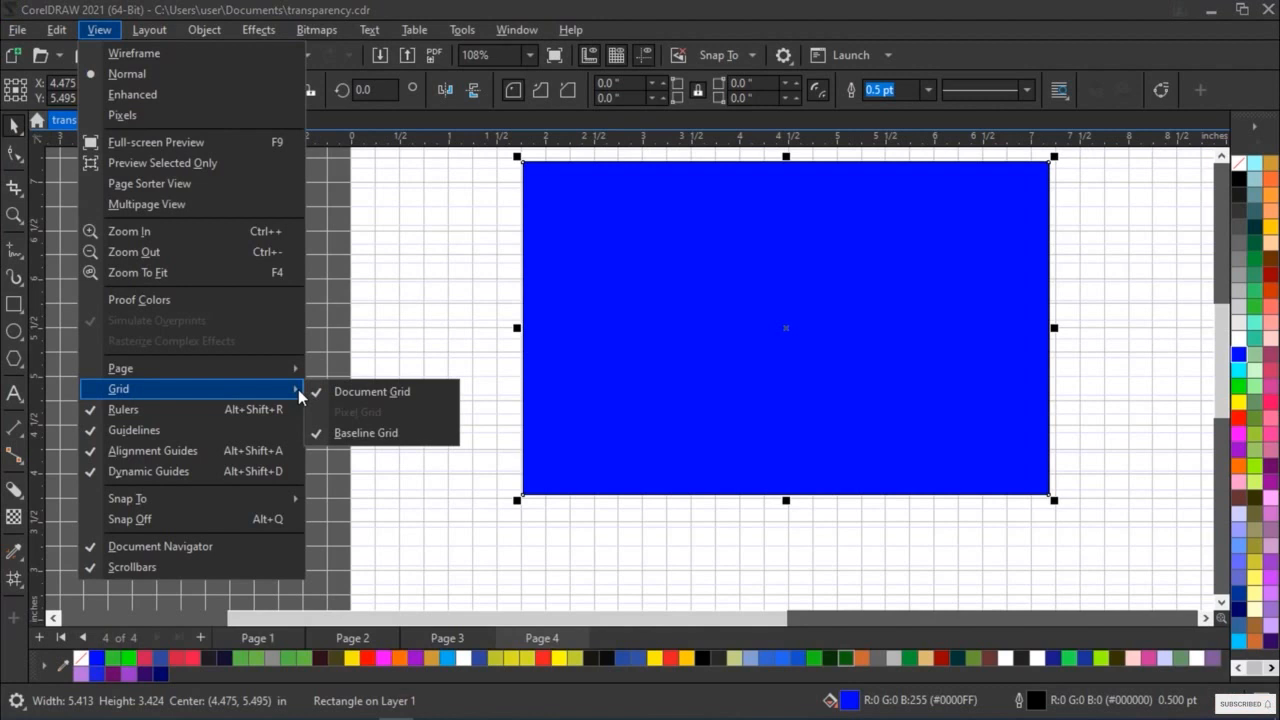
left_click(315, 393)
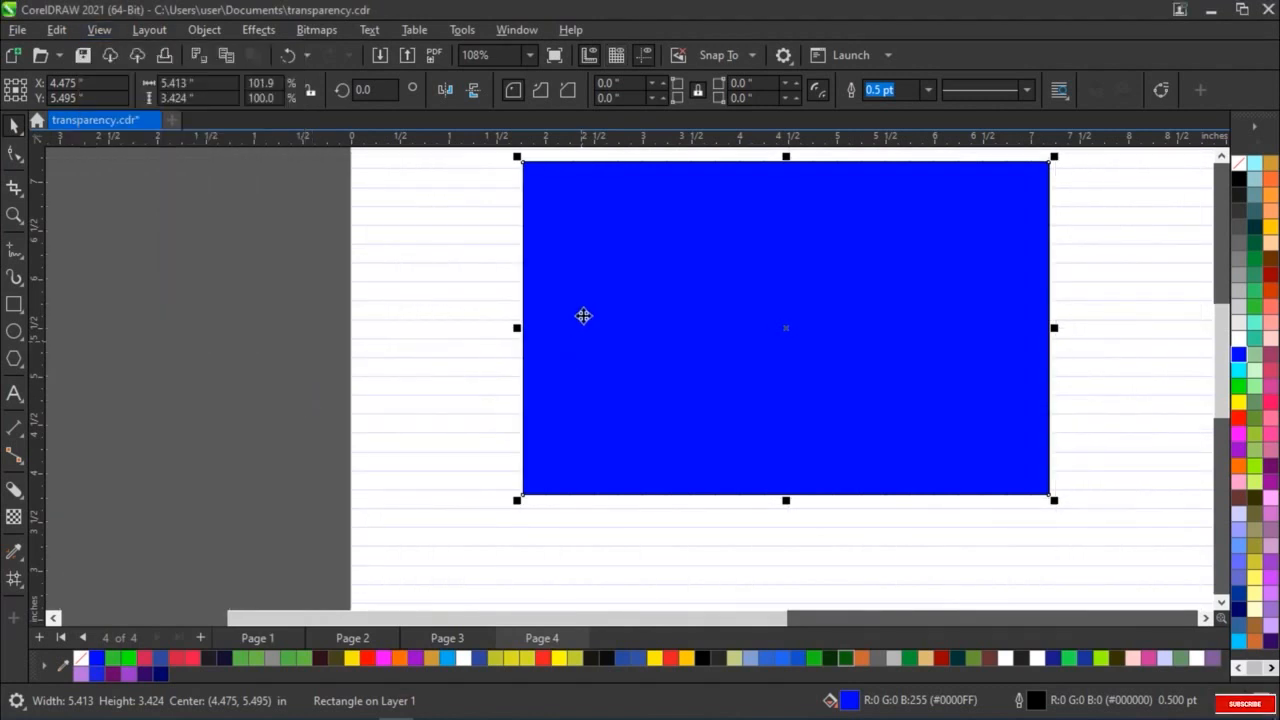
scroll(594, 317, "up", 2)
scroll(290, 293, "down", 2)
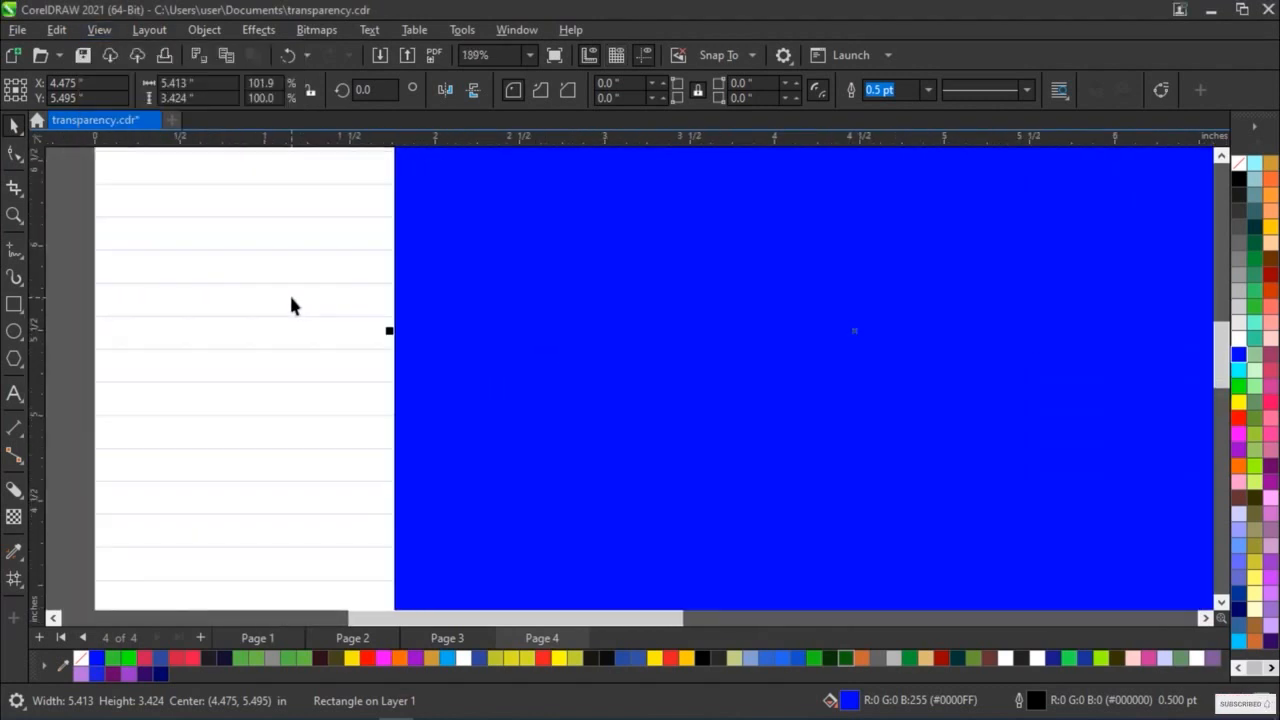
scroll(290, 292, "down", 1)
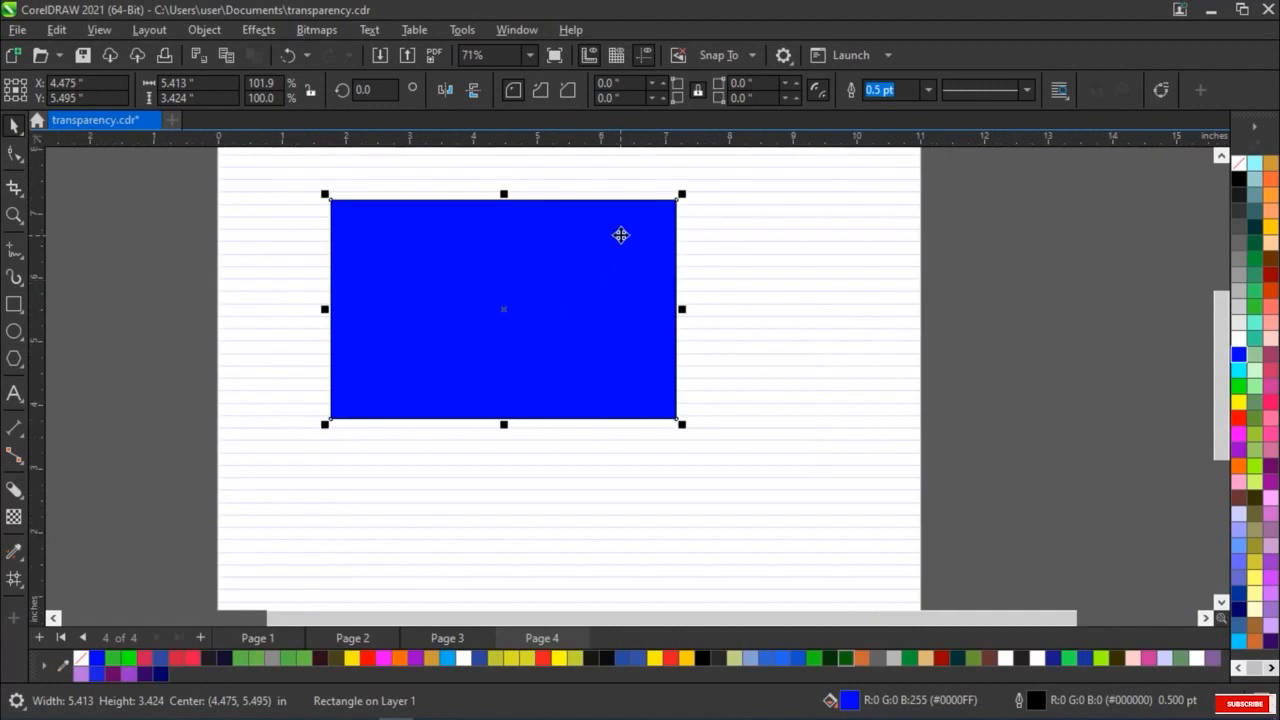
Hide the rulers around the drawing window and show them again
left_click(99, 29)
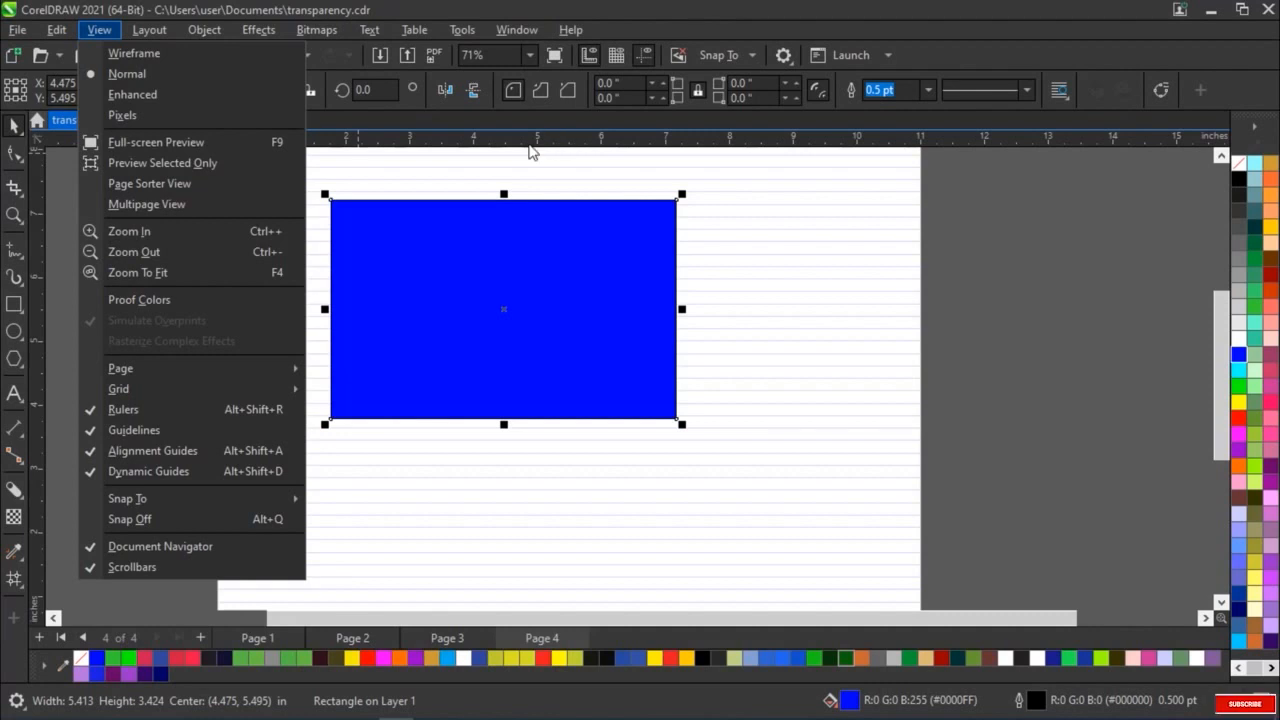
left_click(93, 412)
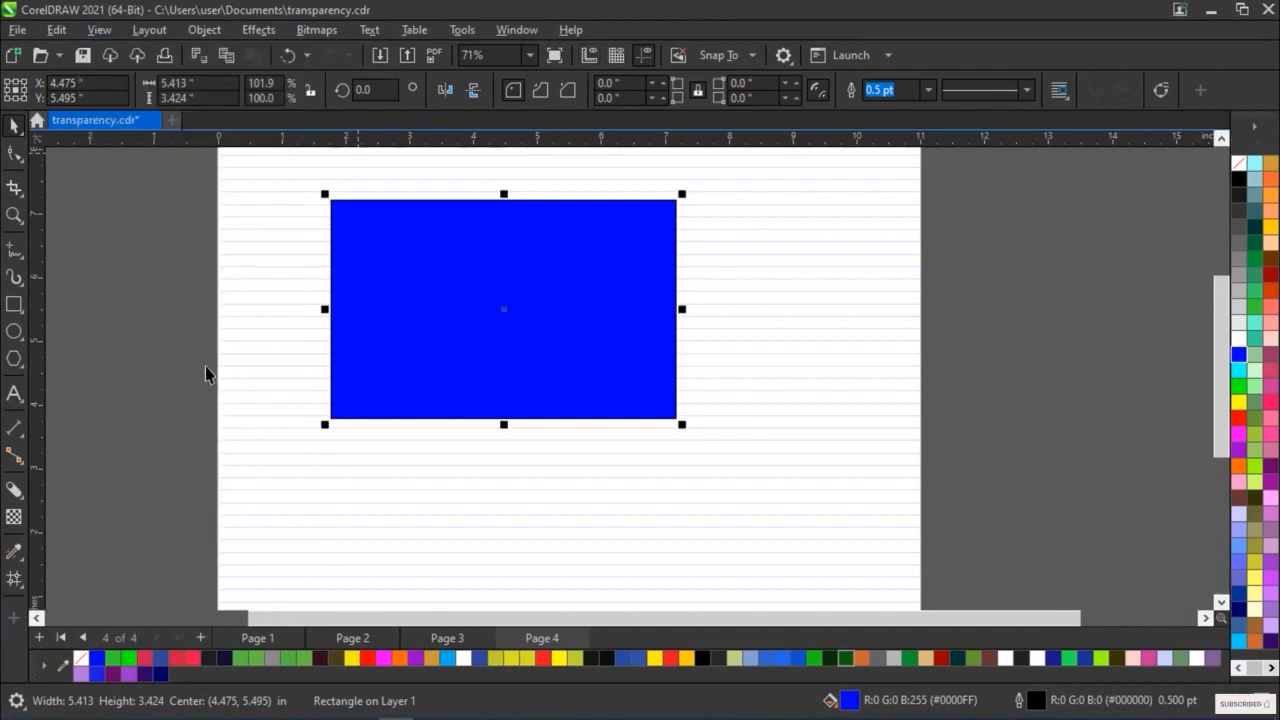
left_click(99, 30)
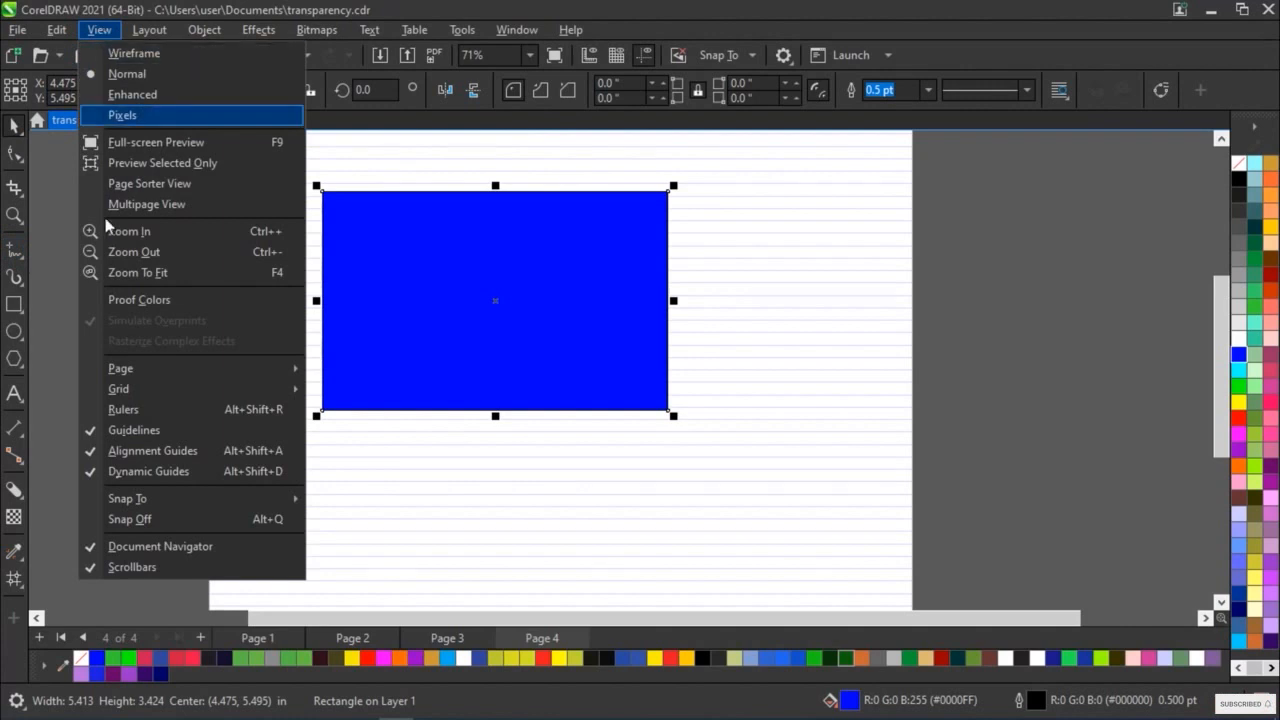
left_click(110, 411)
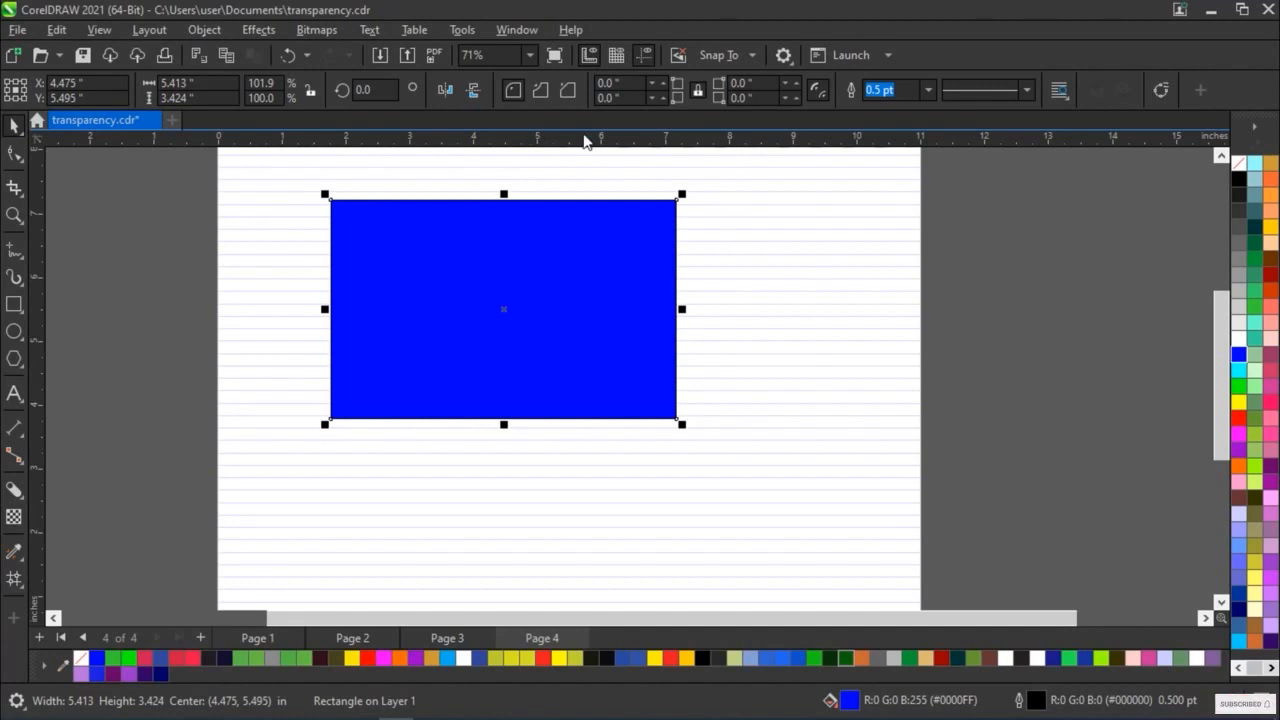
Turn off the Baseline Grid on Page 4
left_click(97, 29)
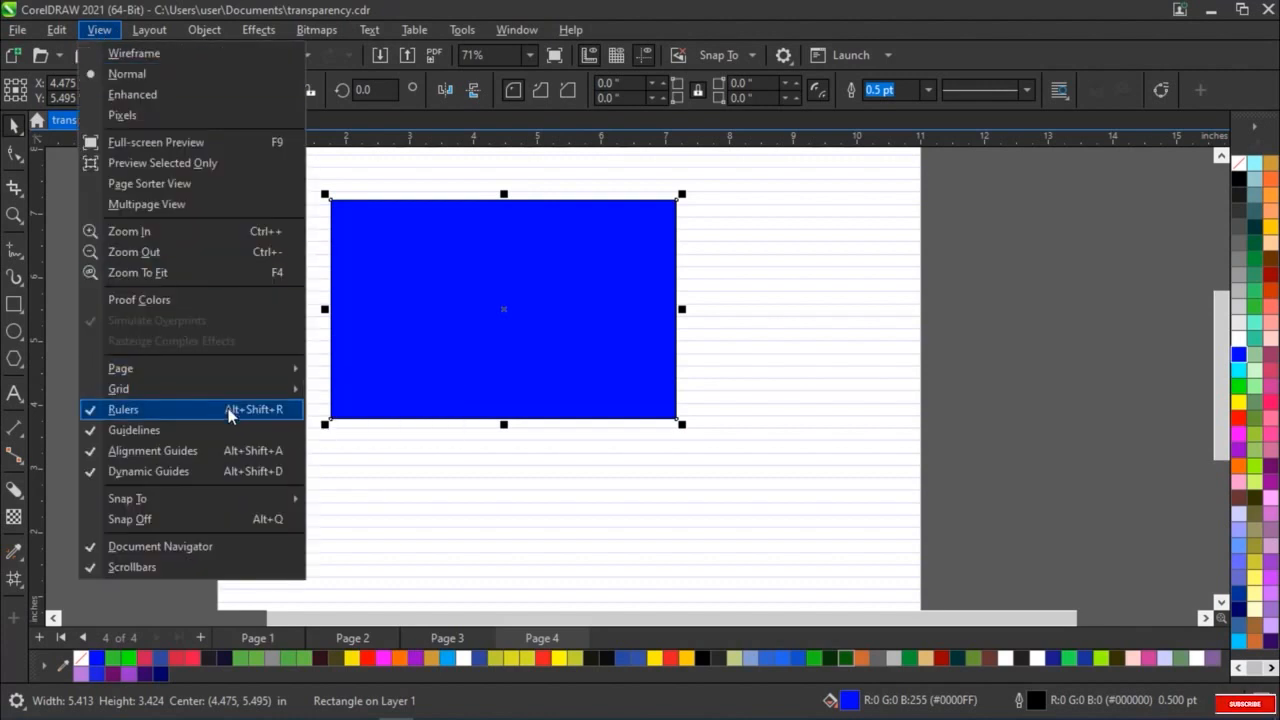
mouse_move(294, 396)
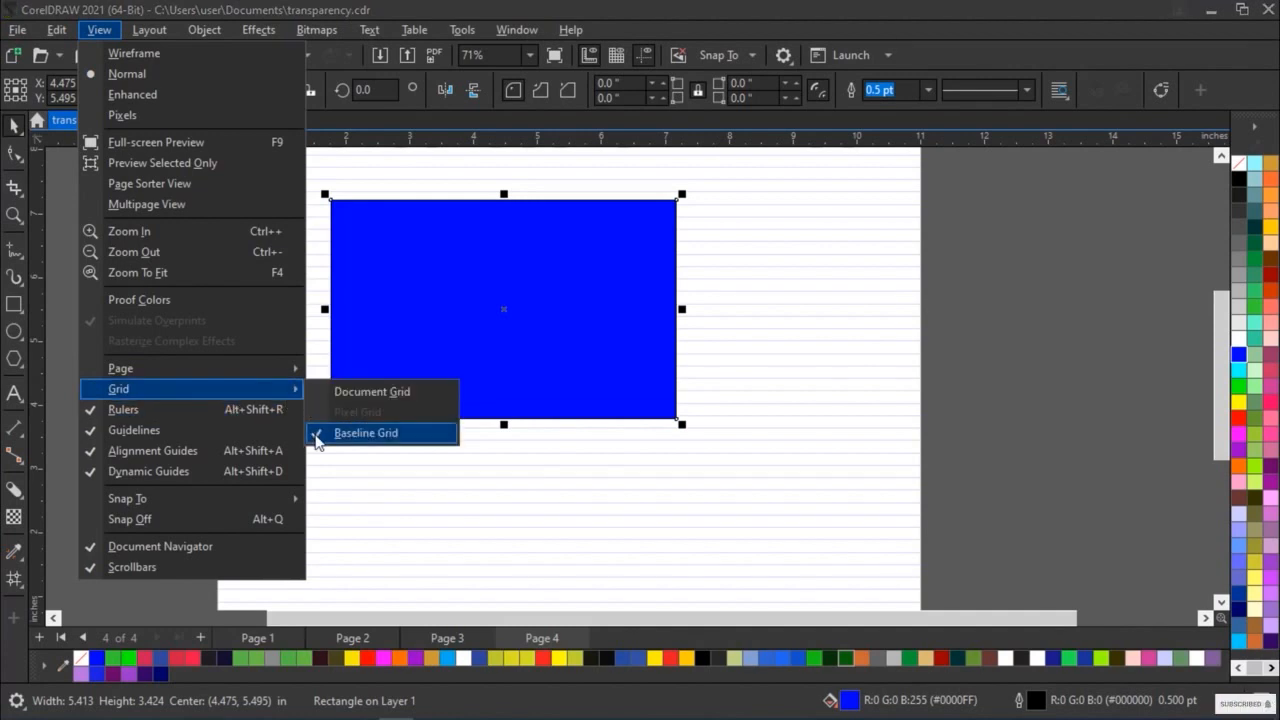
left_click(318, 436)
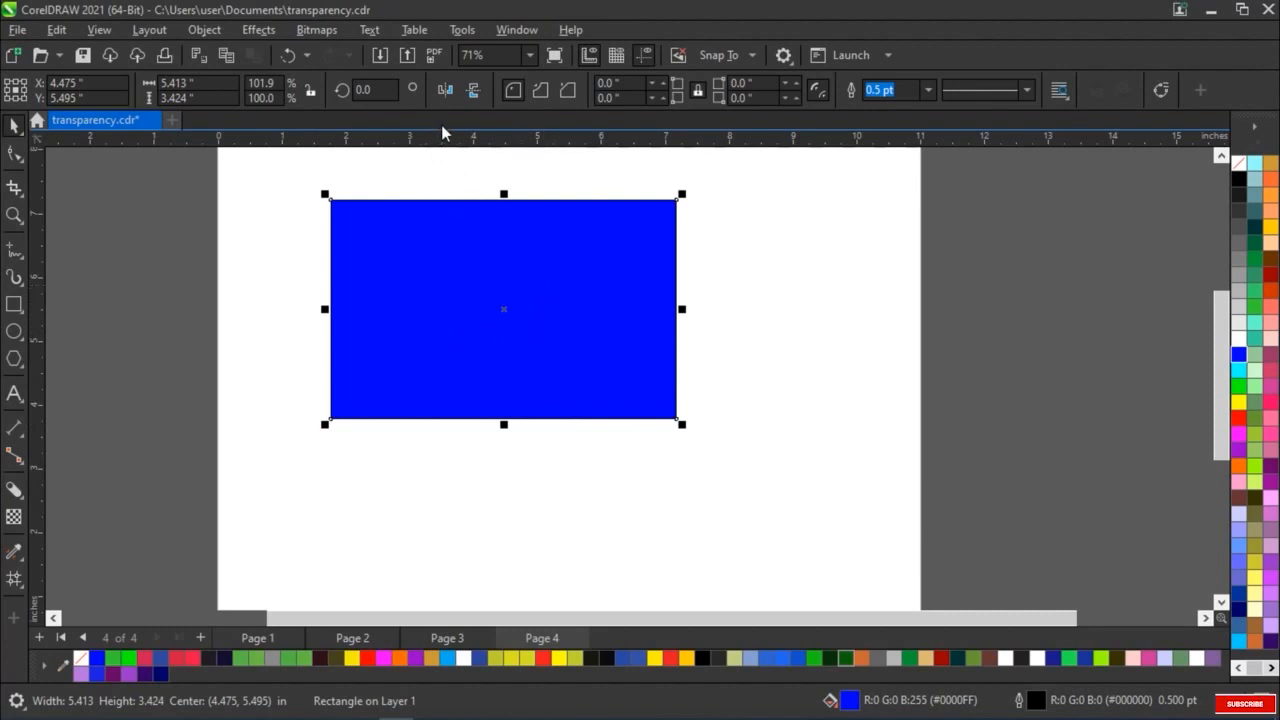
Place a horizontal guideline at about 7.21 inches, along the upper edge of the blue rectangle
scroll(598, 146, "down", 1)
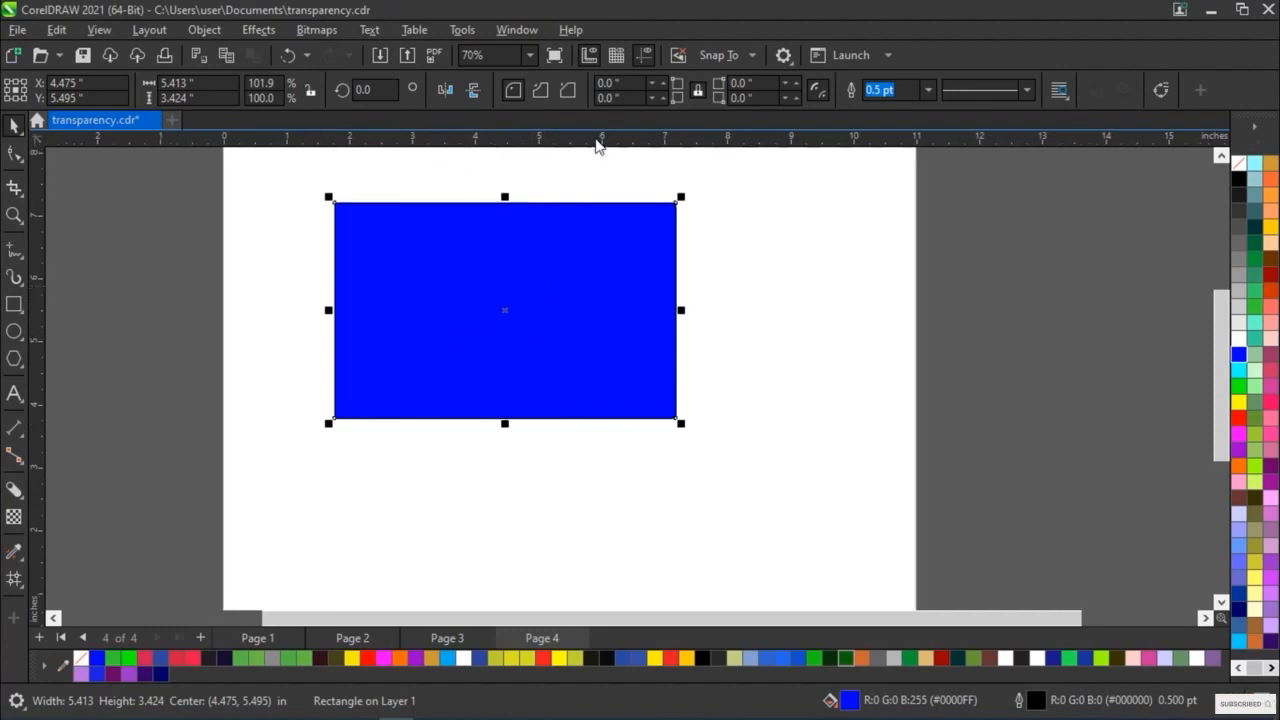
left_click_drag(581, 130, 597, 205)
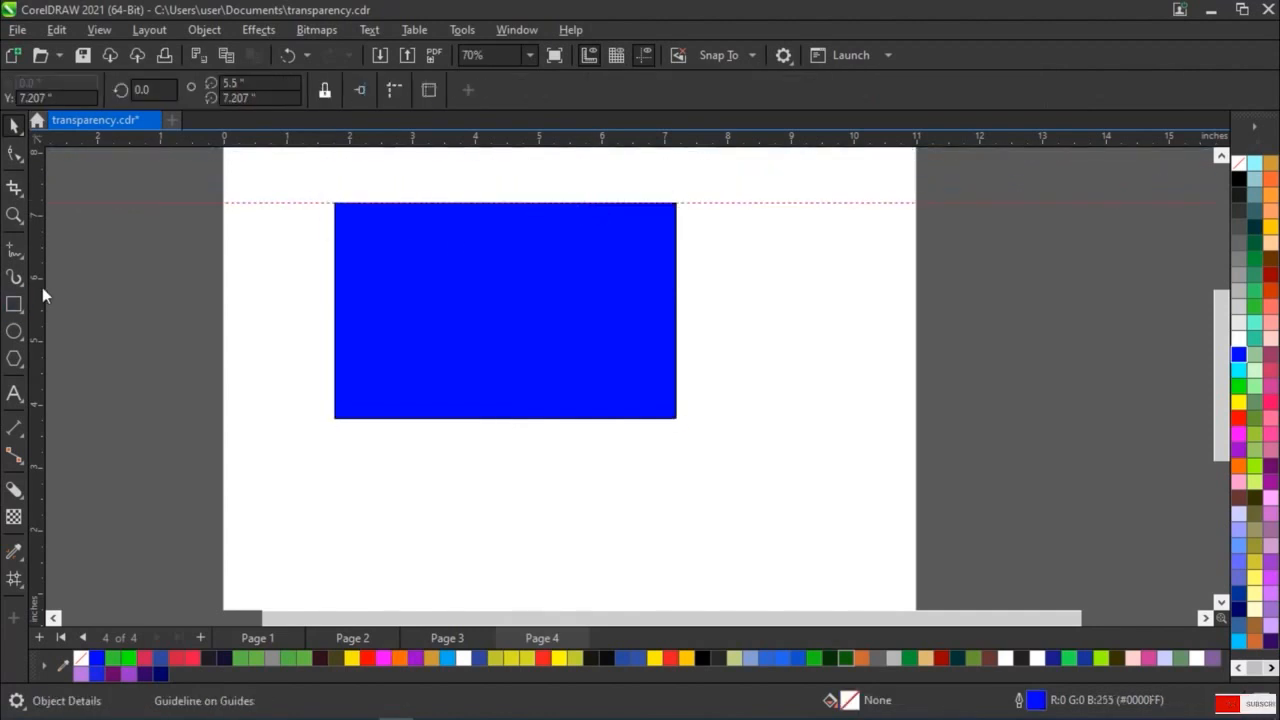
Add vertical guidelines along the blue rectangle's left and right edges, at about 1.77 and 7.18 inches, and delete the left one
left_click_drag(43, 286, 334, 309)
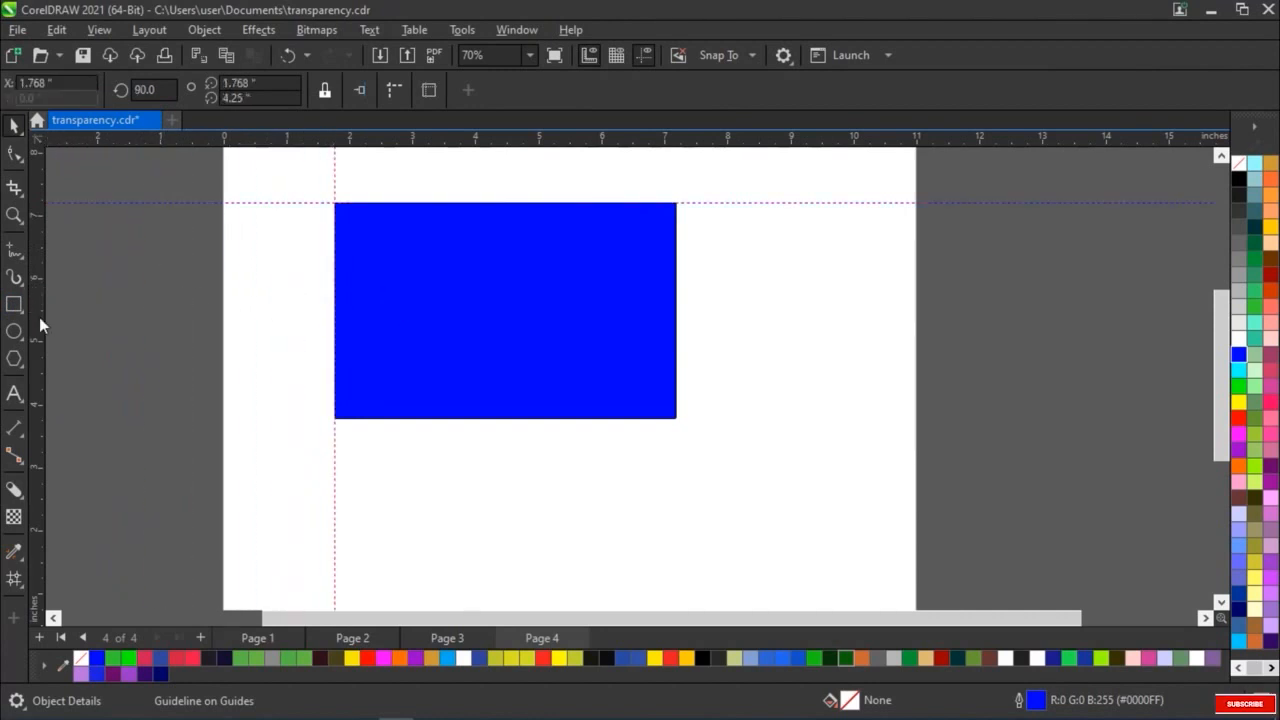
left_click_drag(39, 317, 680, 395)
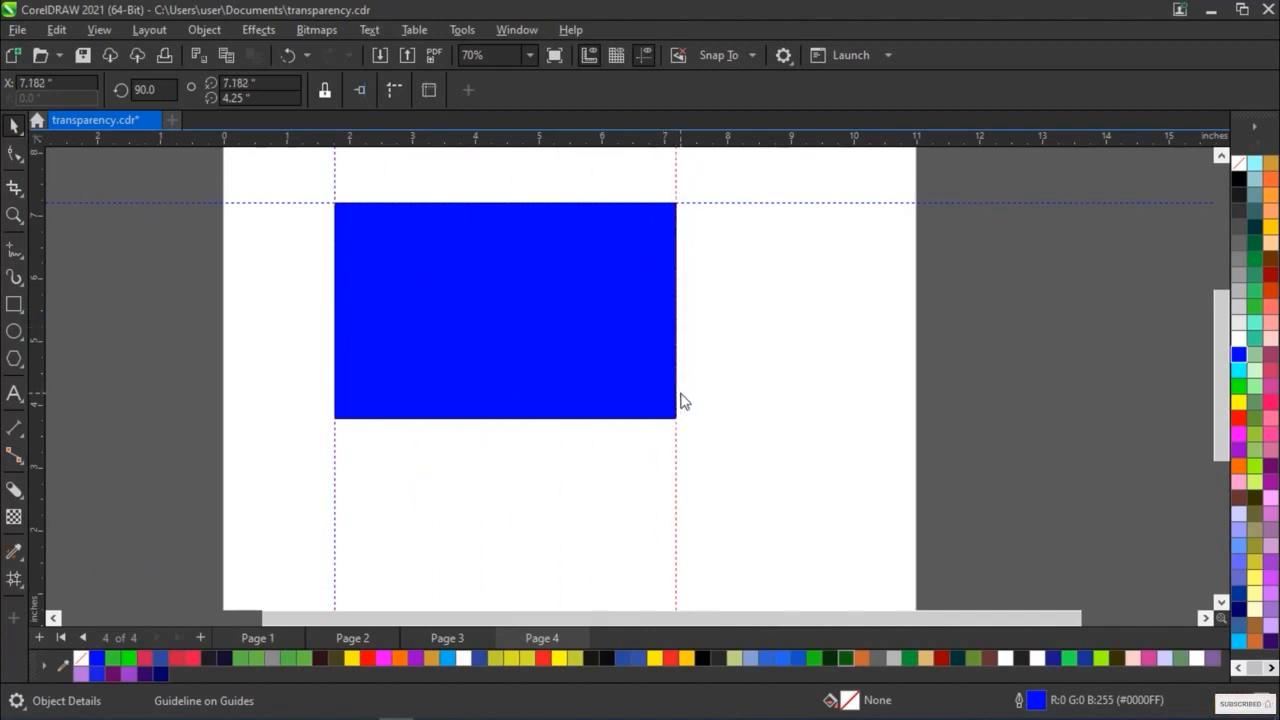
right_click(336, 500)
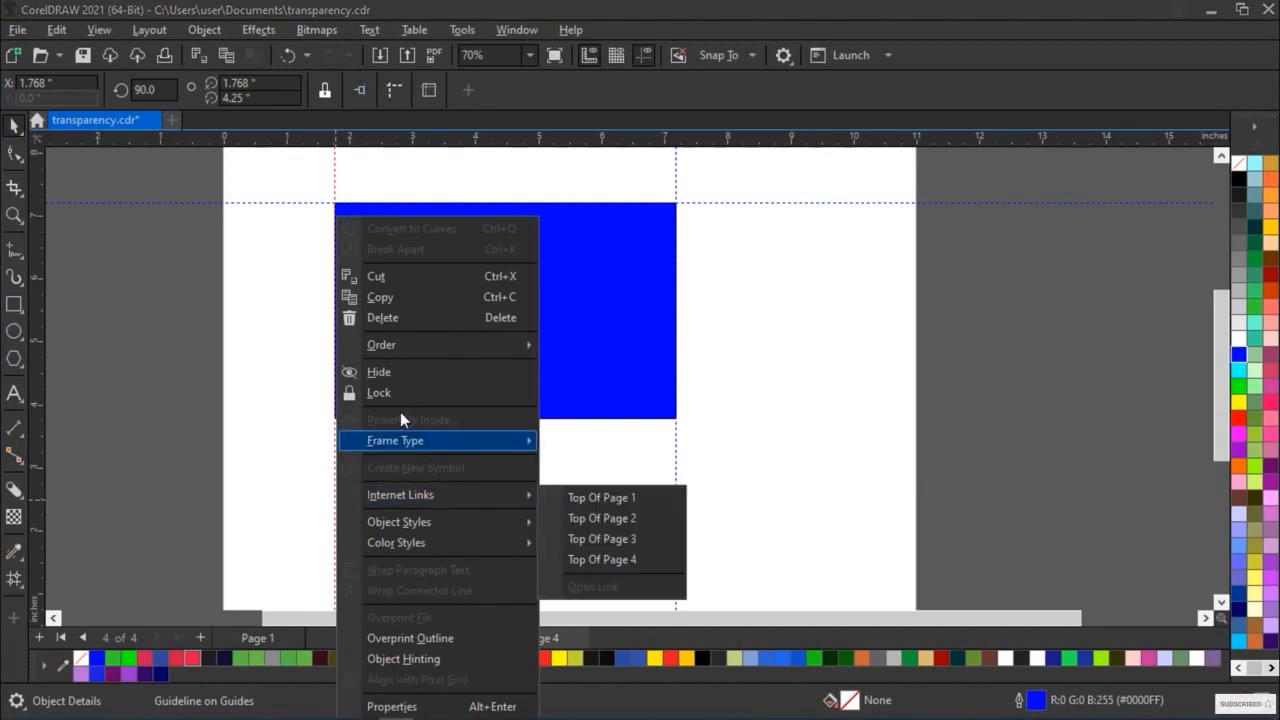
left_click(399, 320)
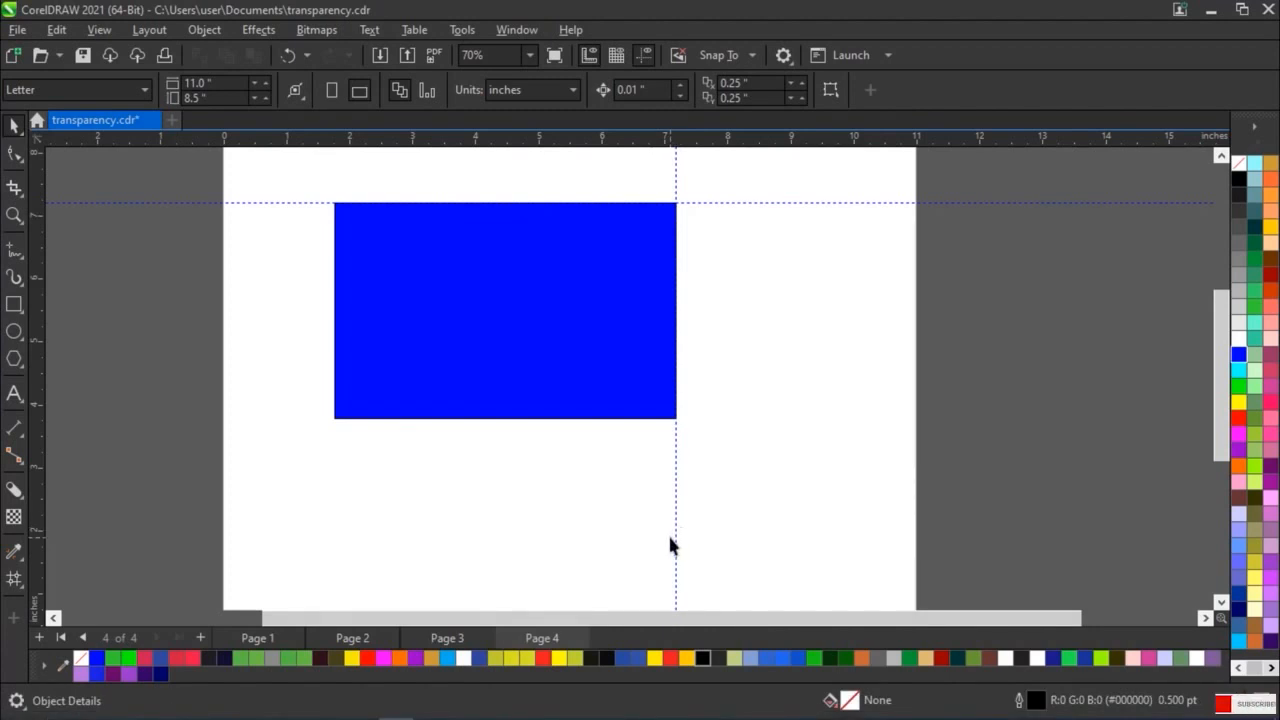
Hide the guidelines on Page 4 and move the blue rectangle's centre to about X 5.1, Y 5.35 inches
left_click(101, 30)
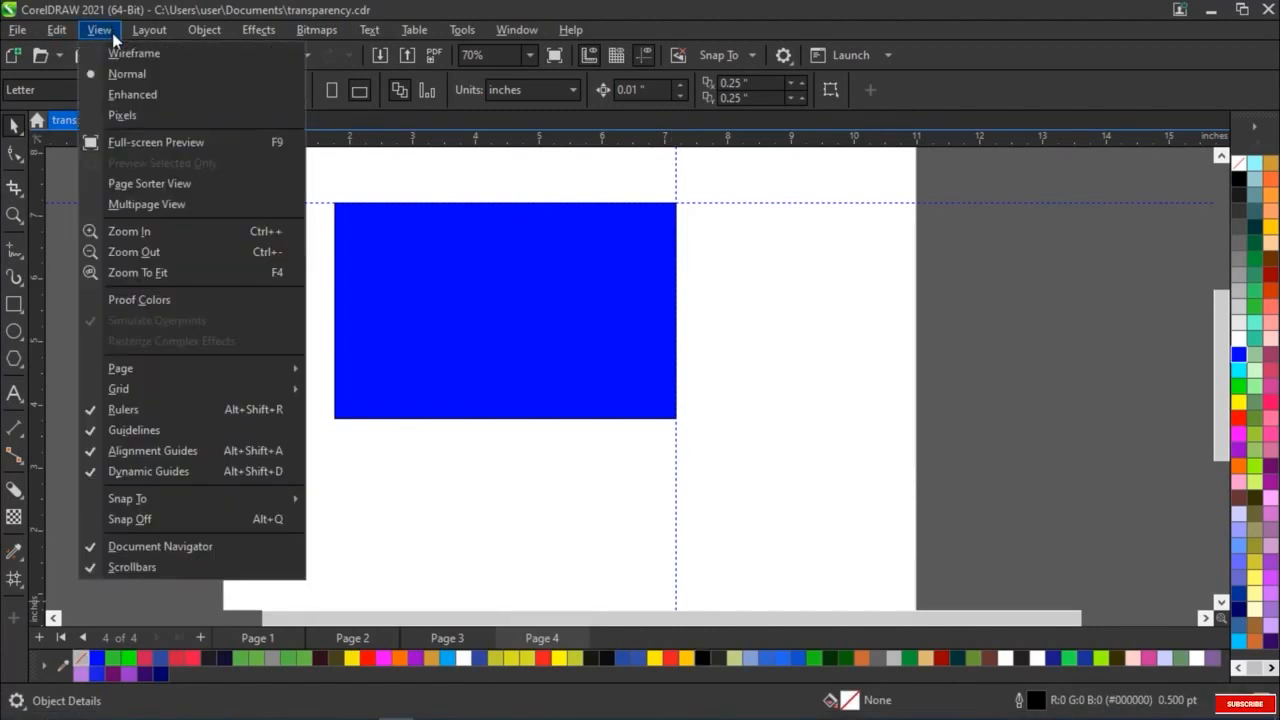
left_click(161, 433)
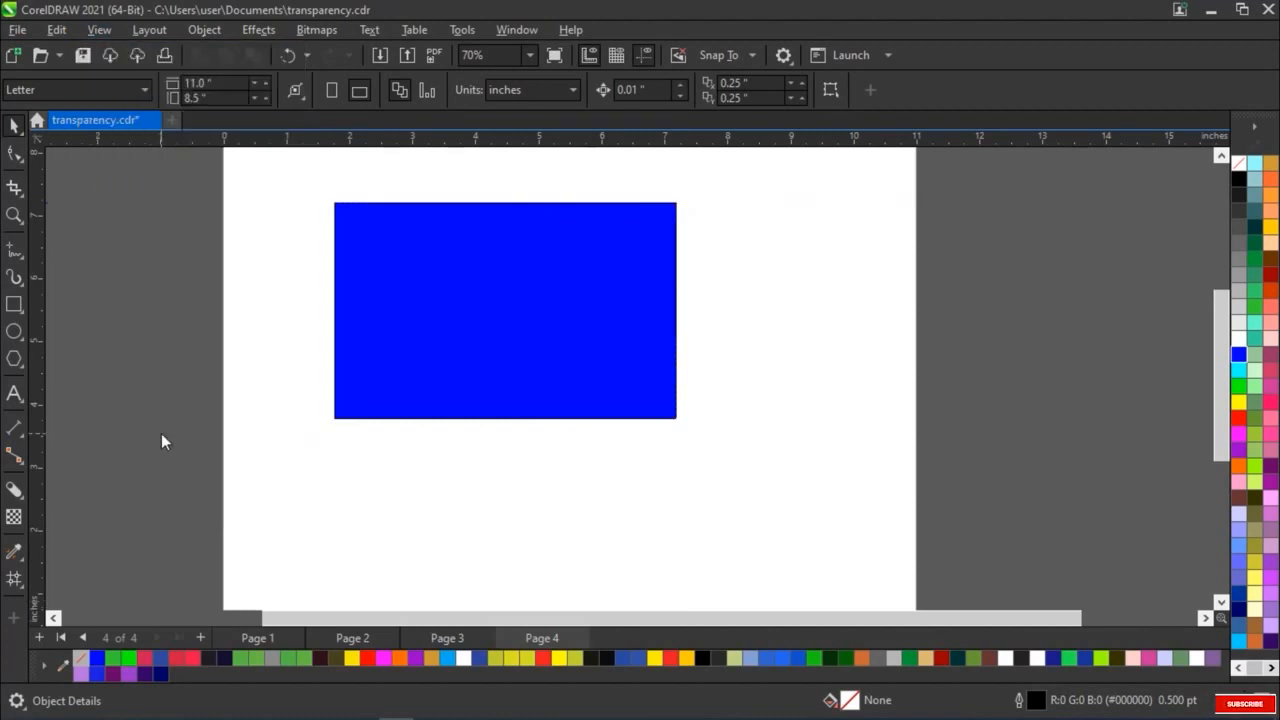
left_click_drag(546, 314, 517, 317)
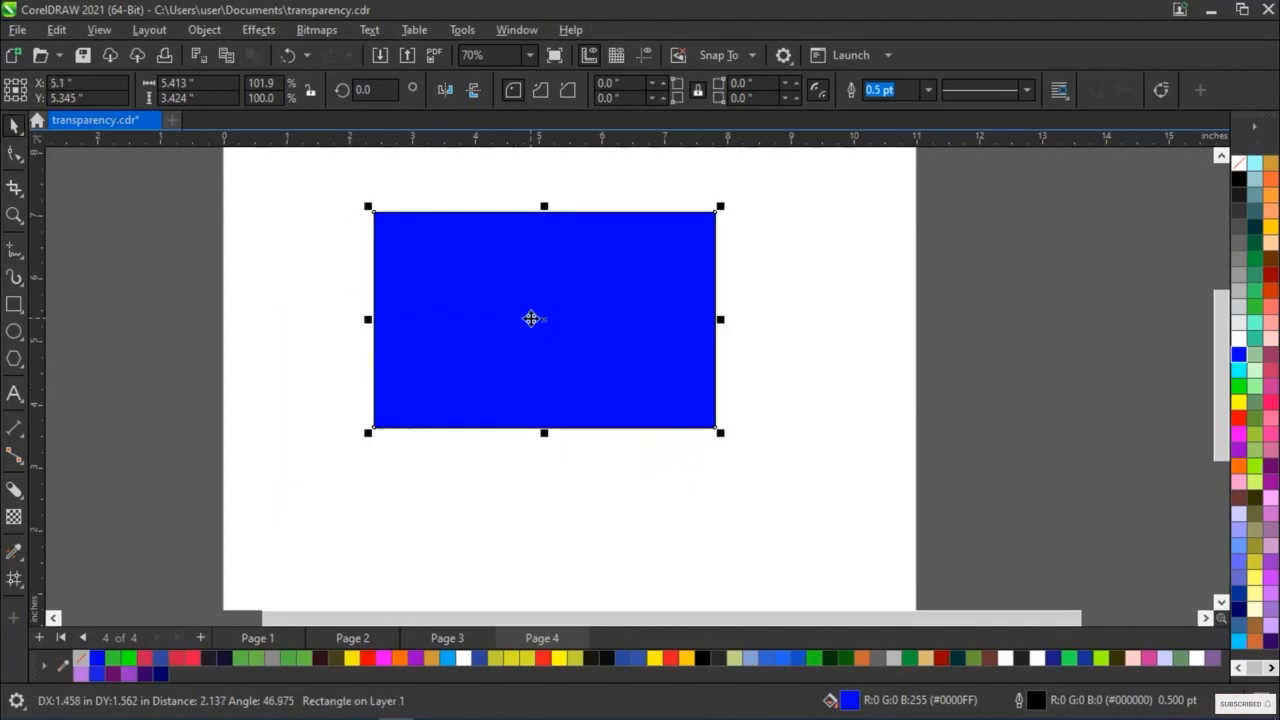
Show the guidelines again and move the blue rectangle's centre to about X 5.33, Y 4.53 inches using the alignment guides
left_click(92, 31)
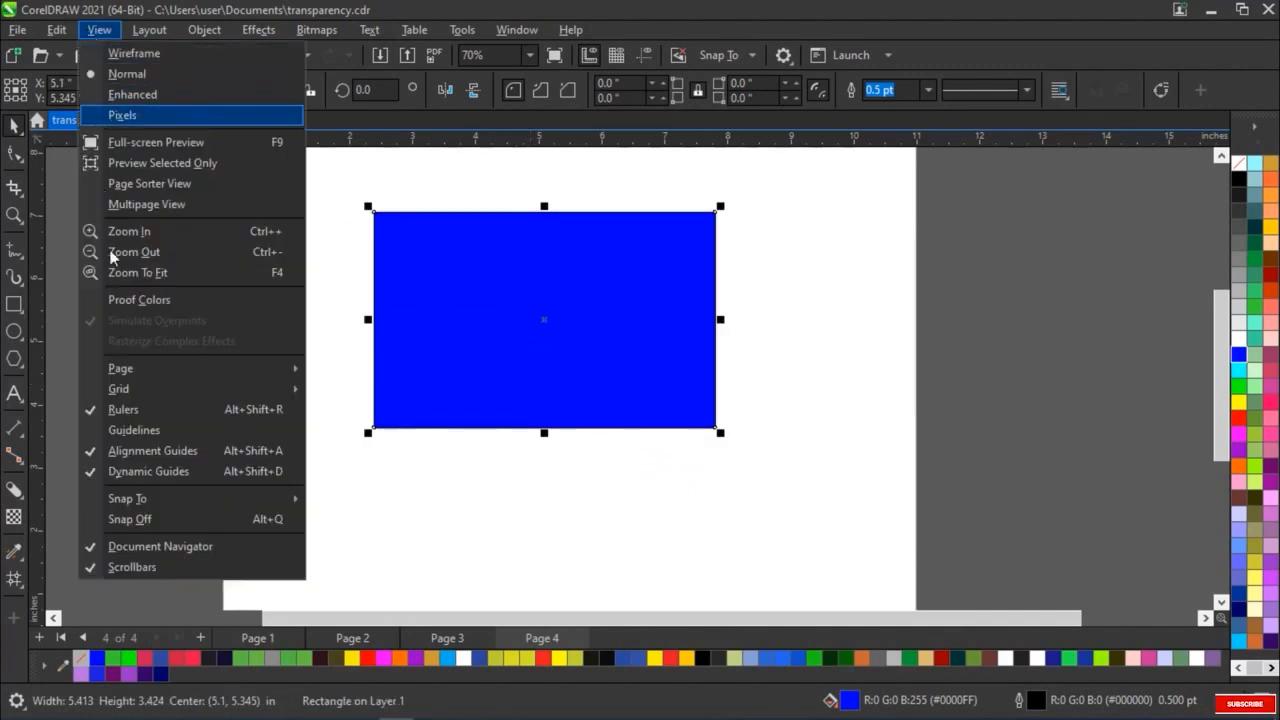
left_click(112, 430)
mouse_move(540, 318)
left_mouse_down()
mouse_move(465, 340)
mouse_move(446, 375)
mouse_move(560, 320)
left_mouse_up()
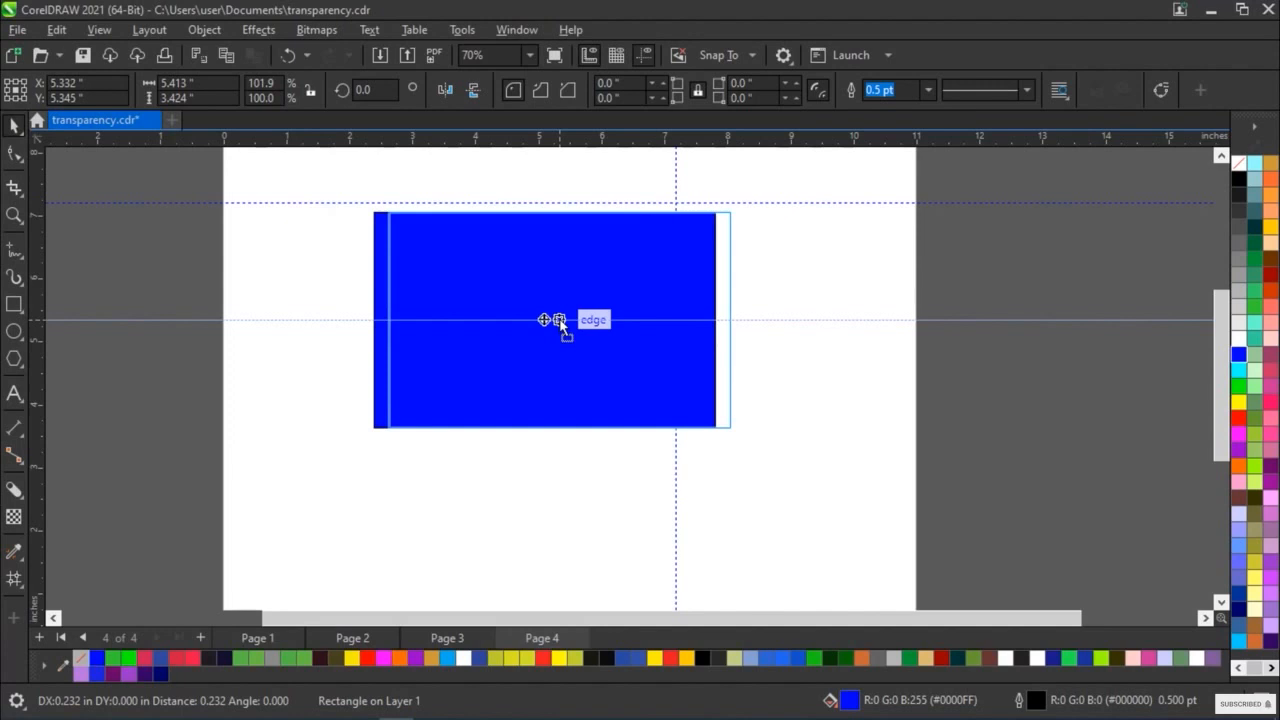
left_click_drag(559, 320, 559, 318)
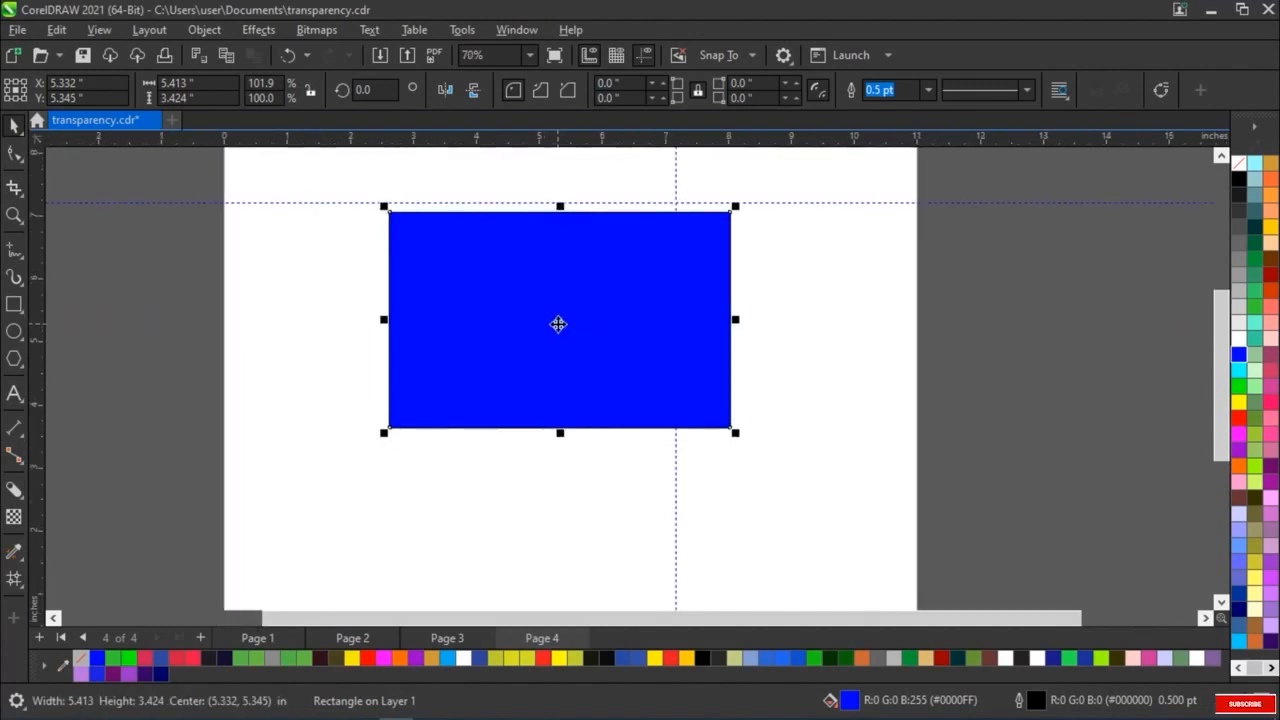
left_click_drag(570, 330, 601, 321)
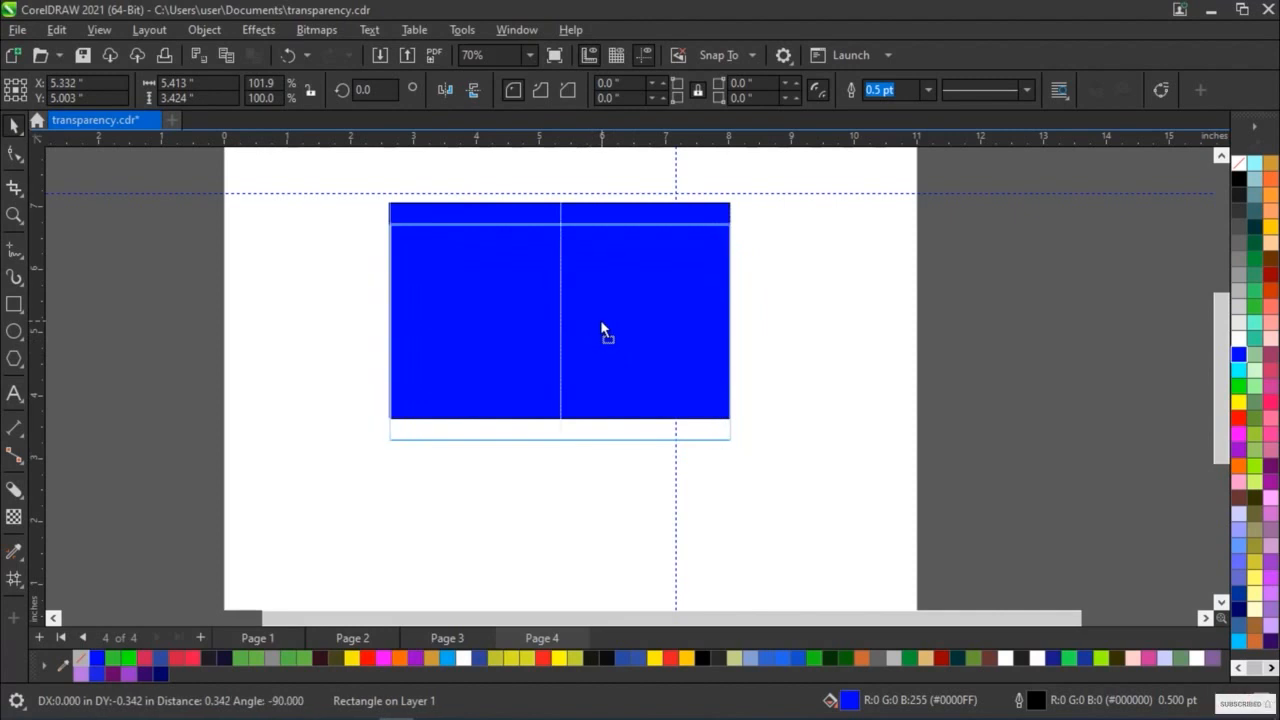
left_click_drag(601, 323, 606, 380)
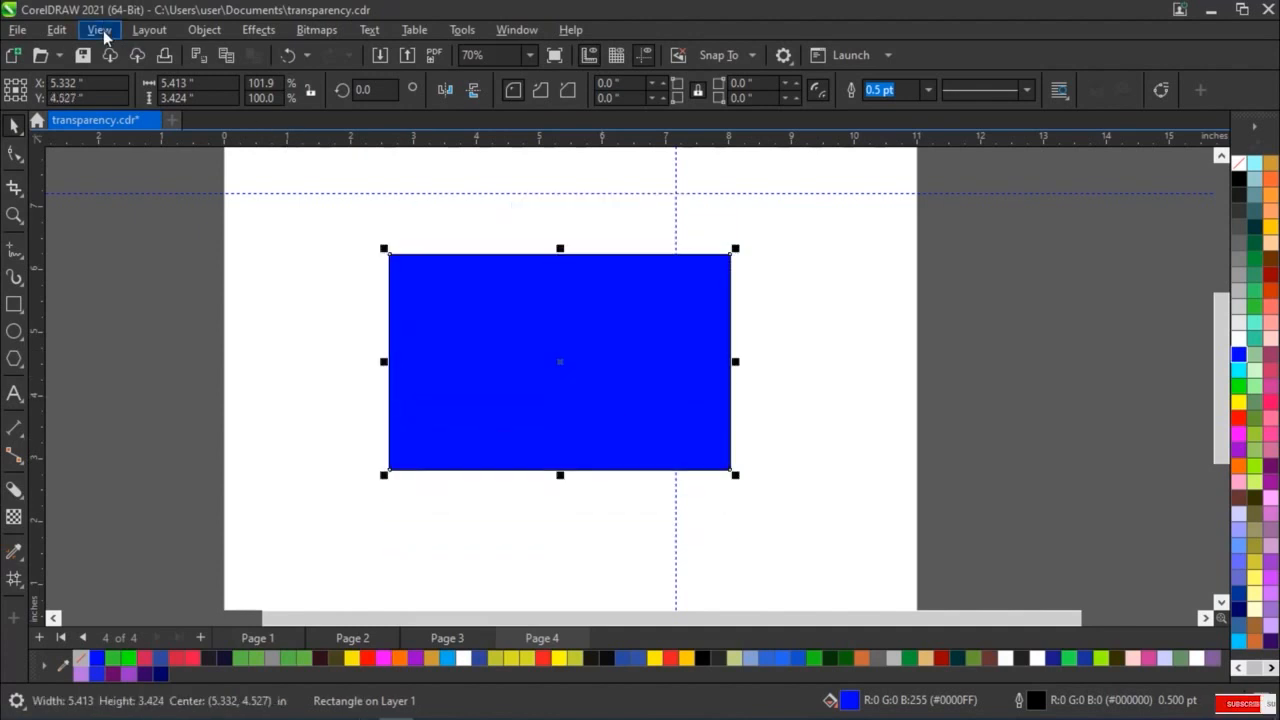
Turn off Alignment Guides and move the blue rectangle around the page, ending with its centre at about X 4.46, Y 5.5 inches
left_click(99, 30)
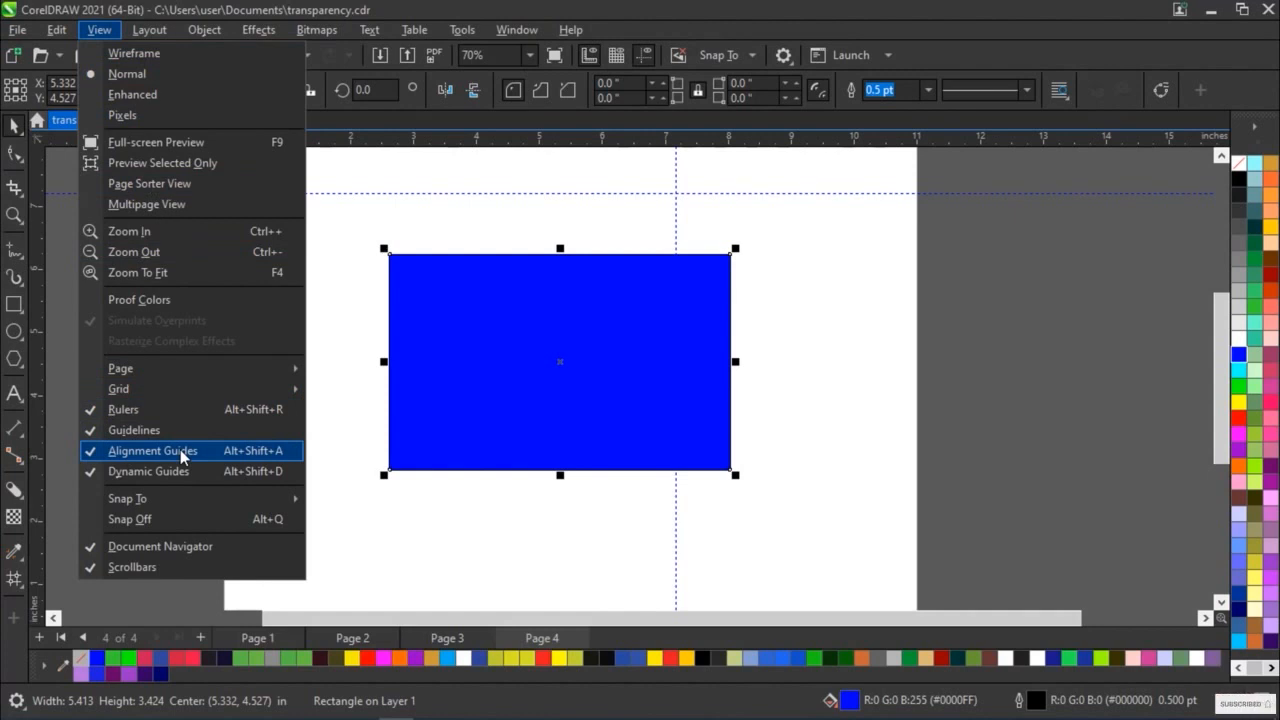
left_click(262, 456)
left_click_drag(555, 358, 542, 314)
left_click_drag(489, 249, 678, 345)
left_click_drag(736, 403, 536, 316)
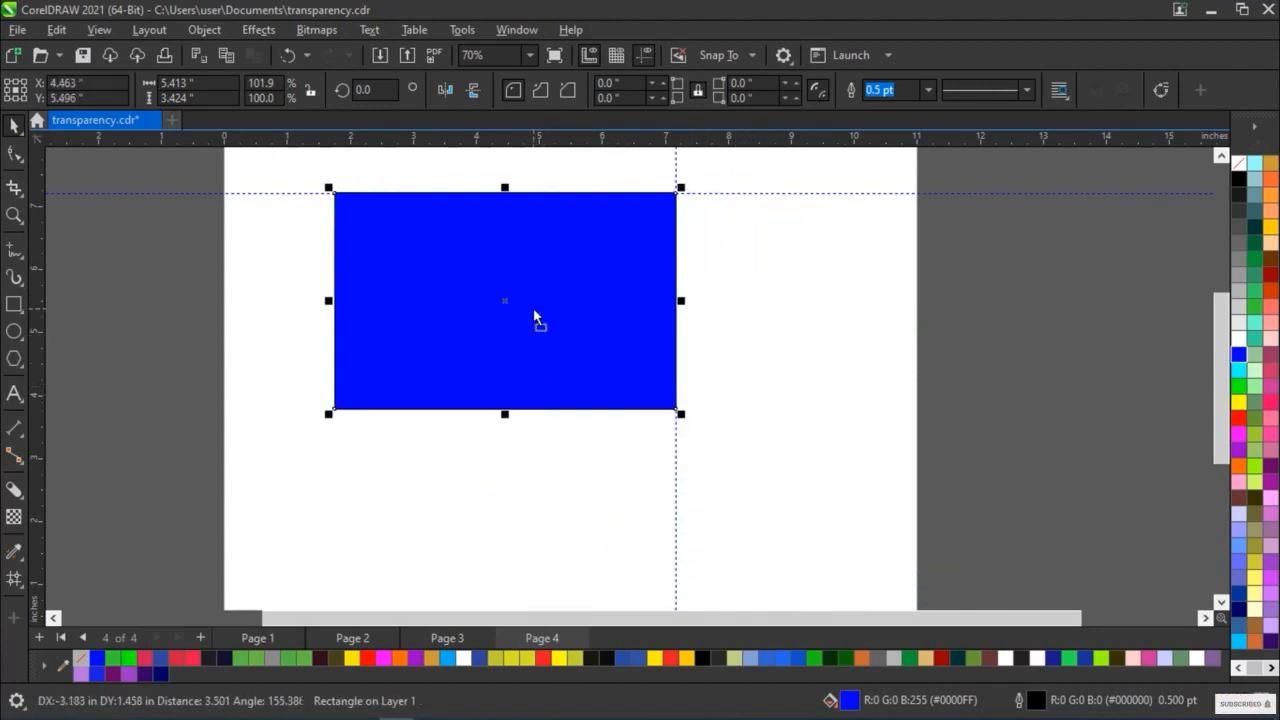
Turn Alignment Guides back on and move the blue rectangle's centre to about X 5.1, Y 5.23 inches
left_click(99, 30)
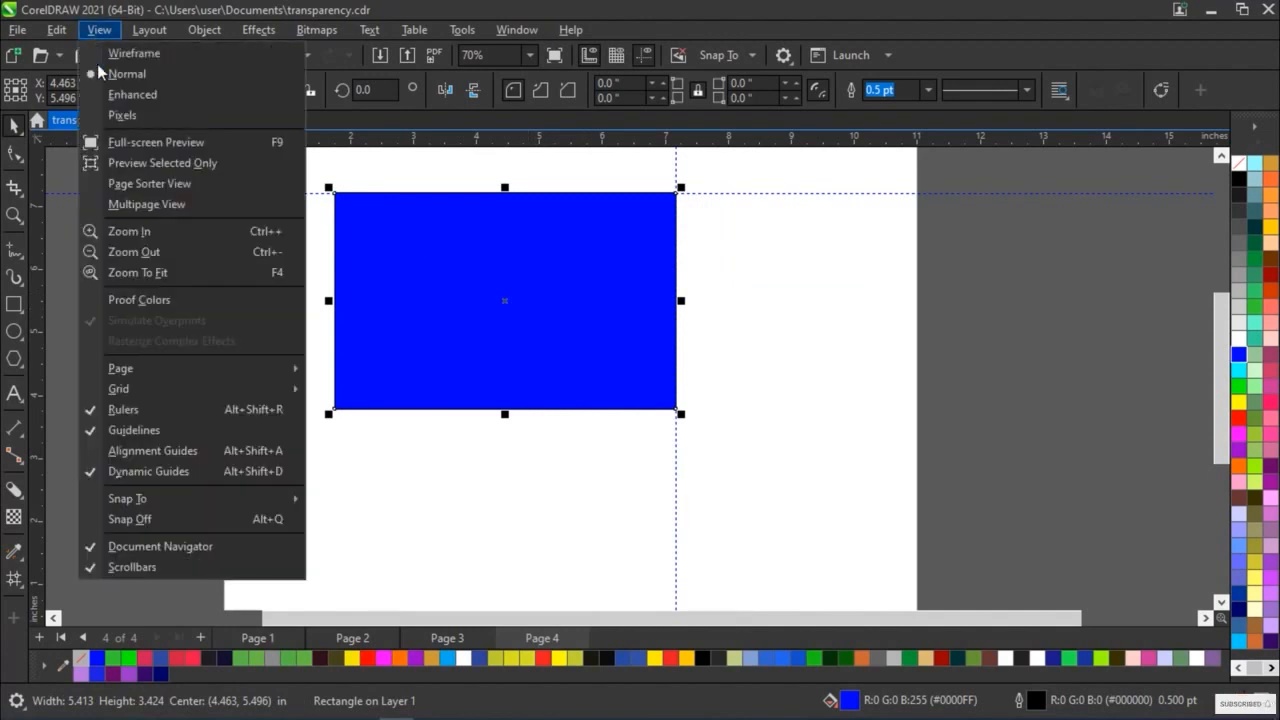
left_click(100, 455)
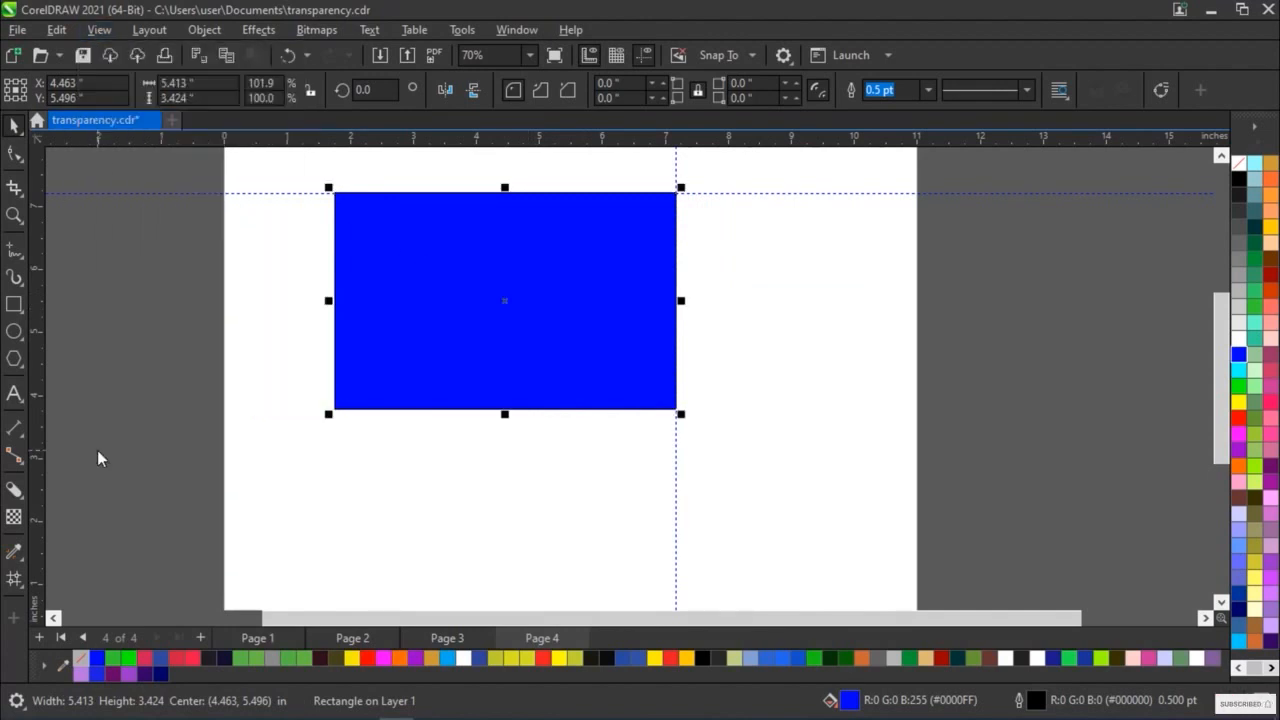
left_click_drag(507, 302, 549, 329)
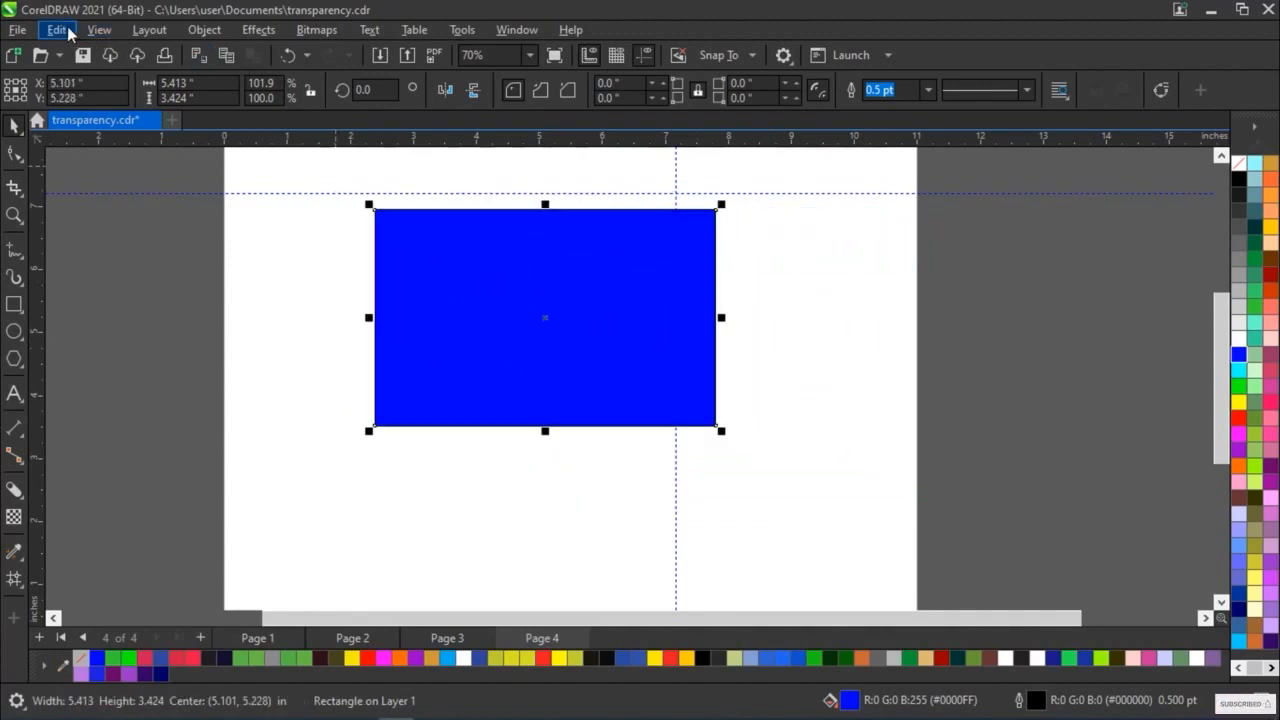
With Dynamic Guides turned off, move the blue rectangle's centre to about X 4.34, Y 5.23 inches, and turn Dynamic Guides back on
left_click(99, 29)
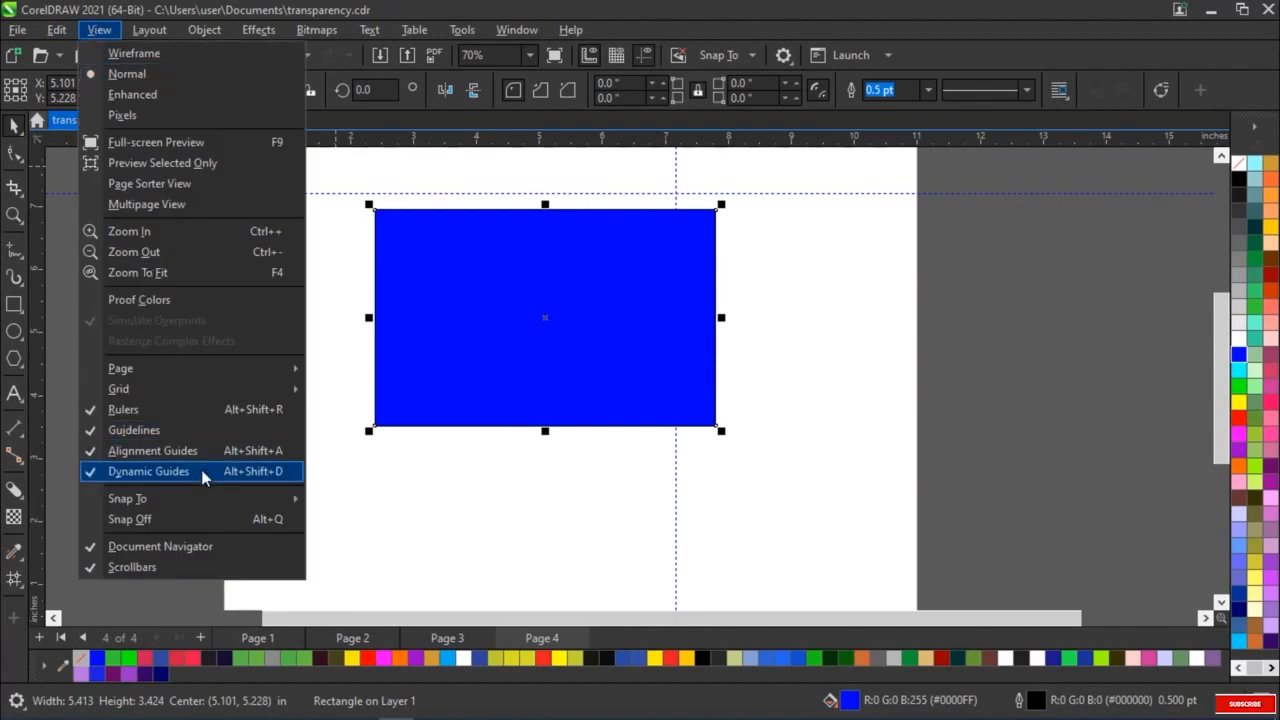
left_click(203, 476)
left_click_drag(575, 333, 531, 339)
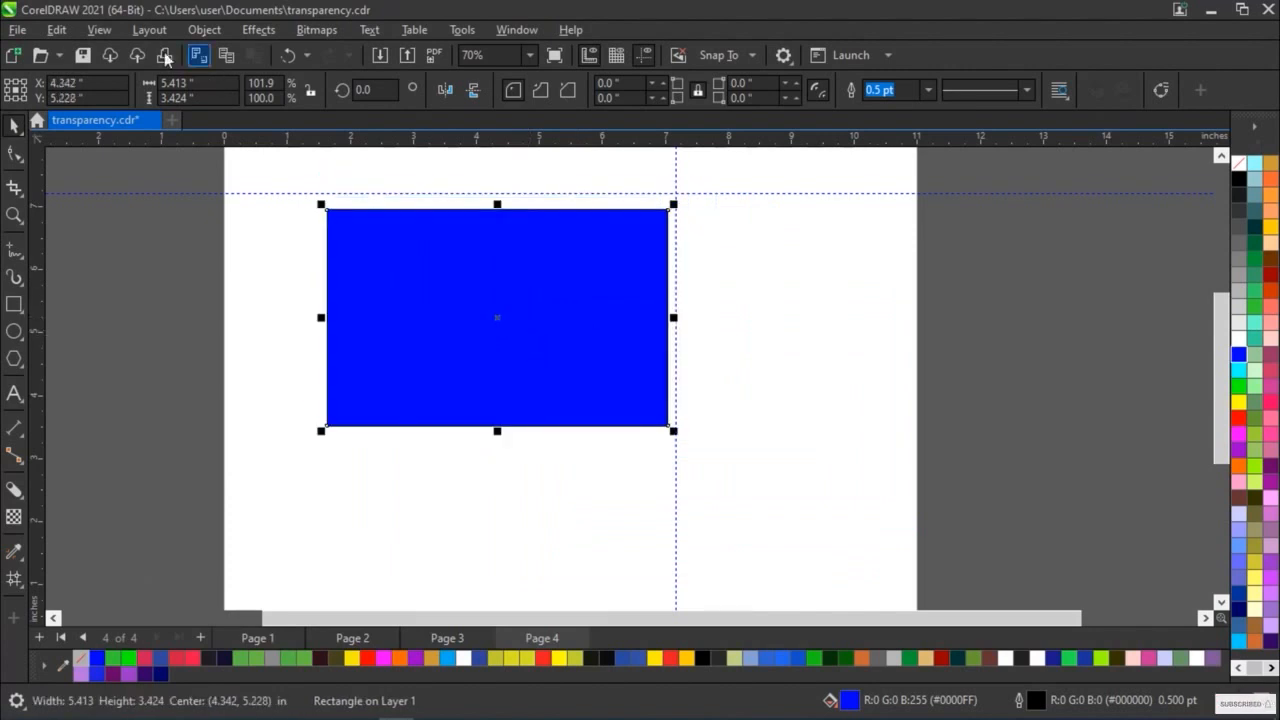
left_click(99, 31)
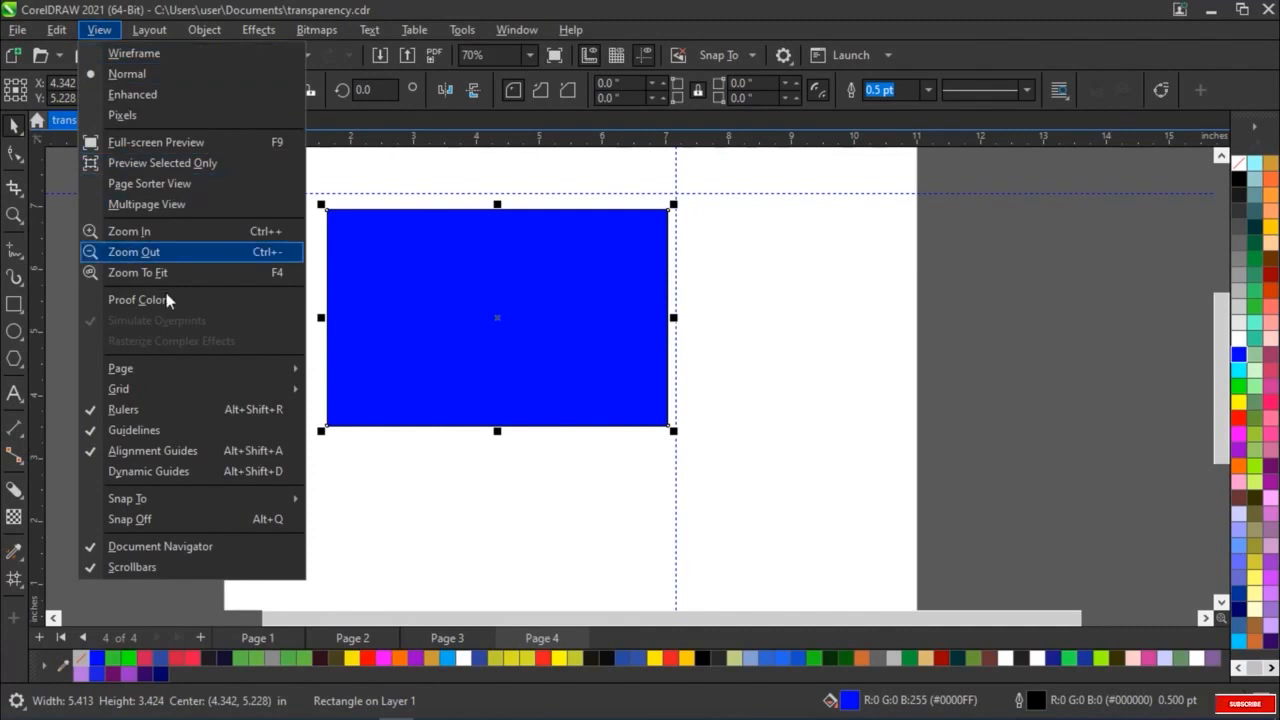
left_click(186, 471)
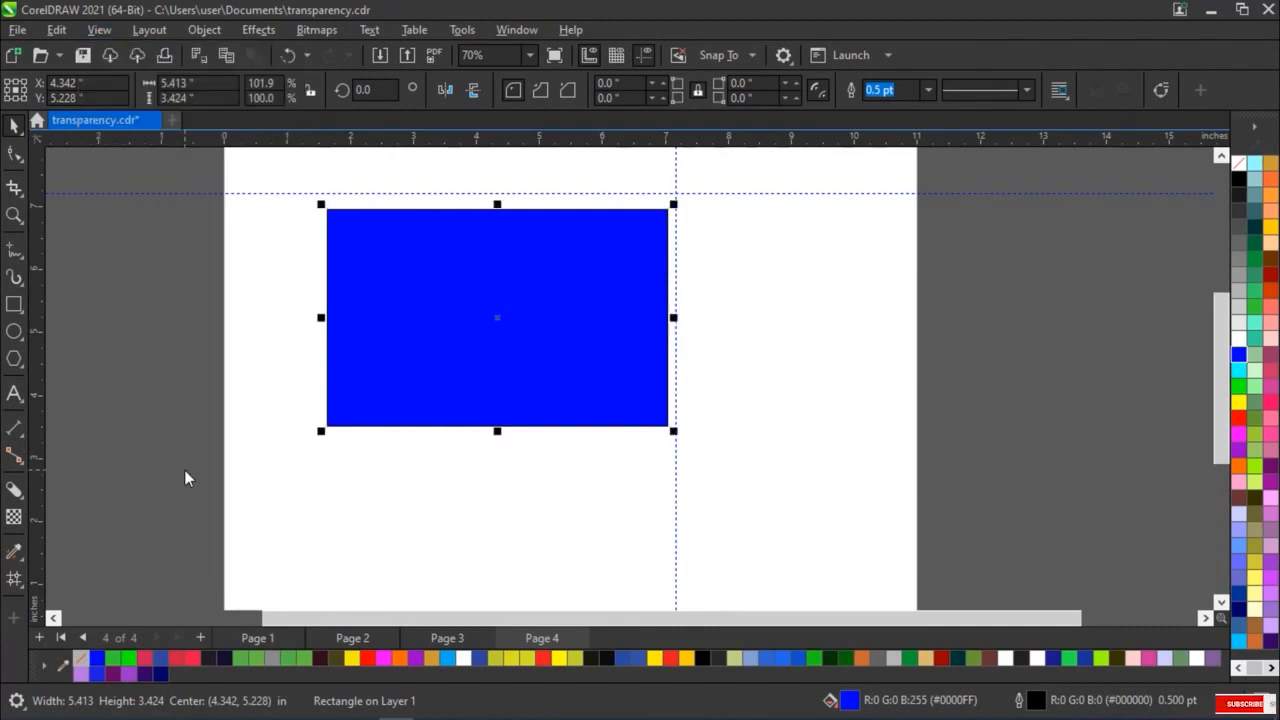
Turn on snapping to guidelines and move the blue rectangle's centre to about X 5.79, Y 4.78 inches
left_click(102, 30)
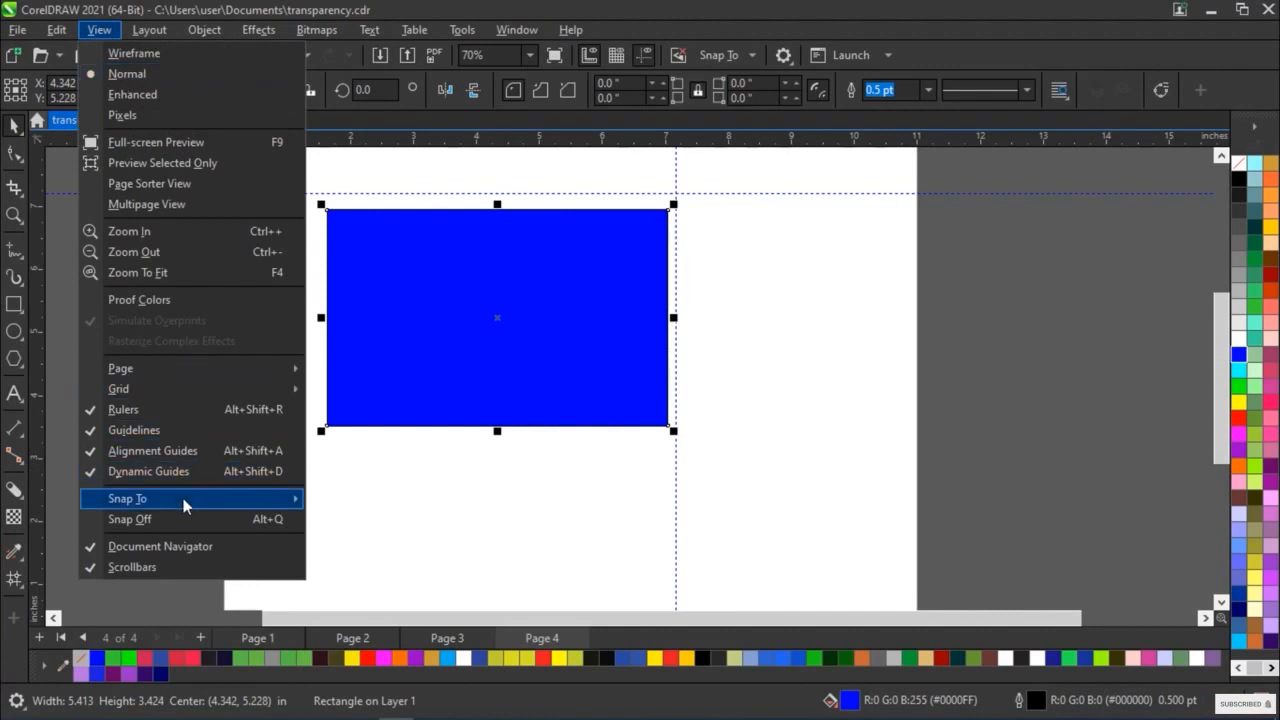
mouse_move(183, 499)
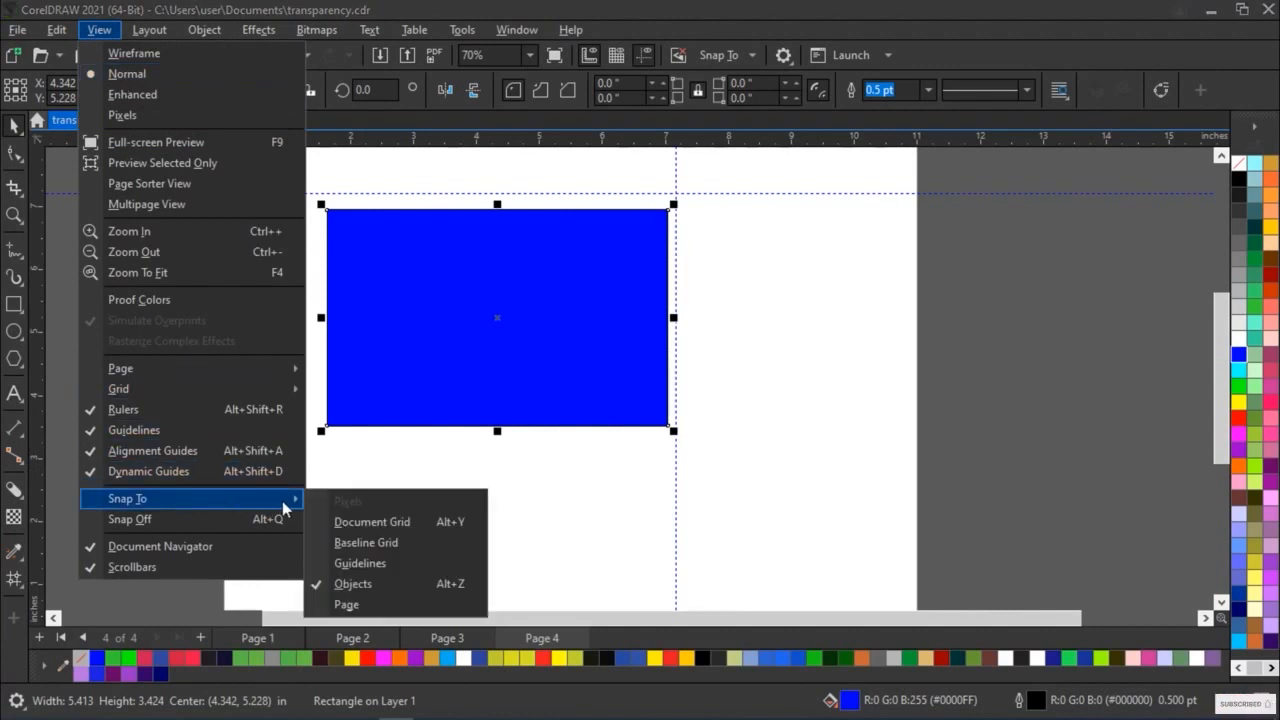
left_click(341, 563)
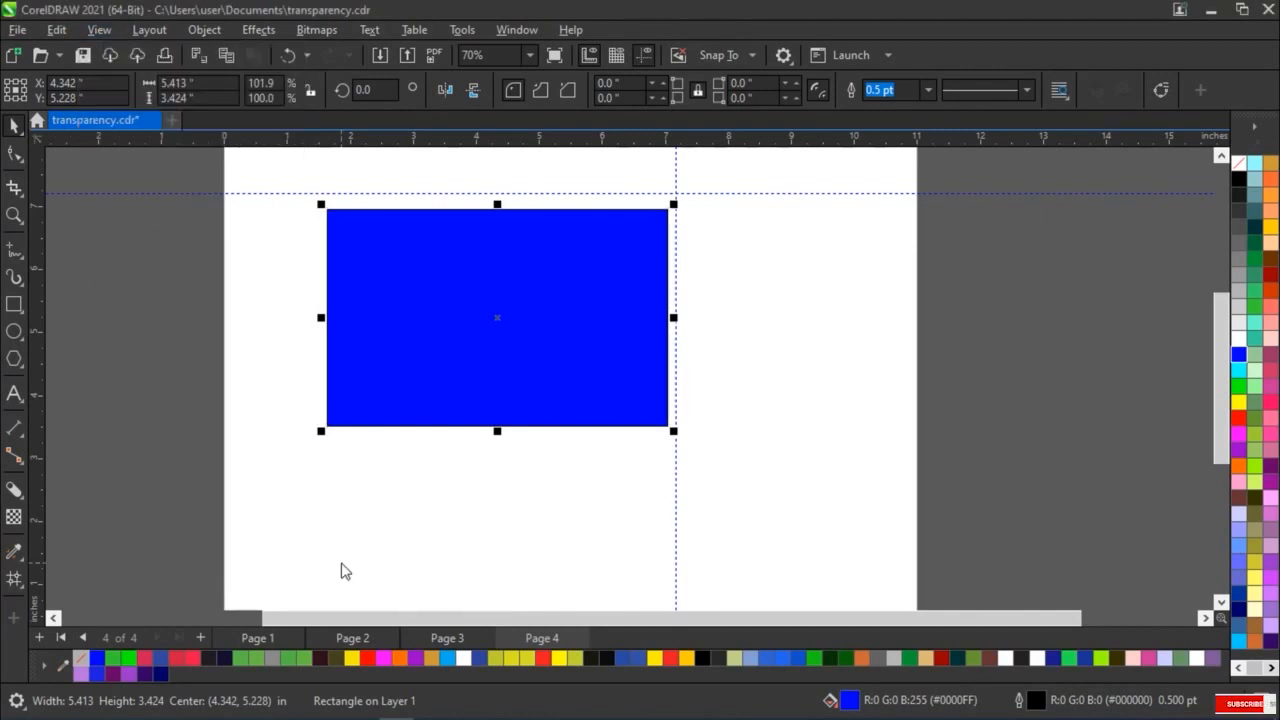
left_click_drag(466, 320, 559, 350)
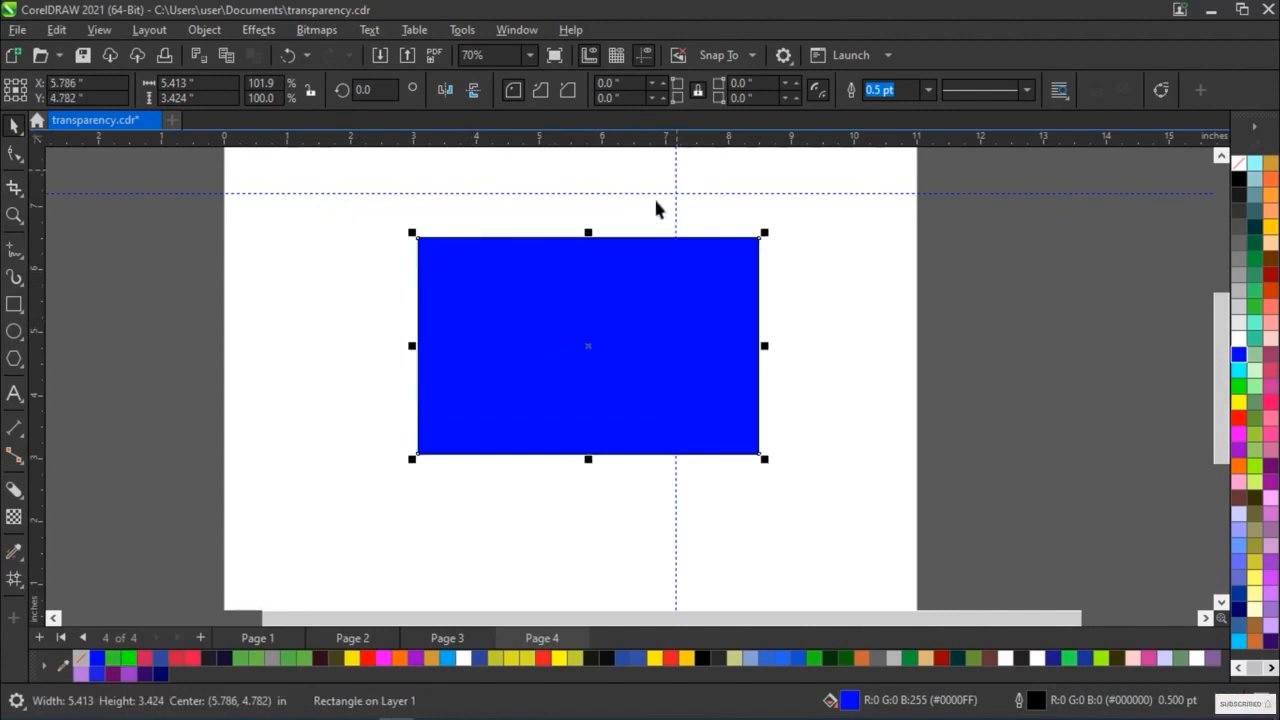
left_click(96, 31)
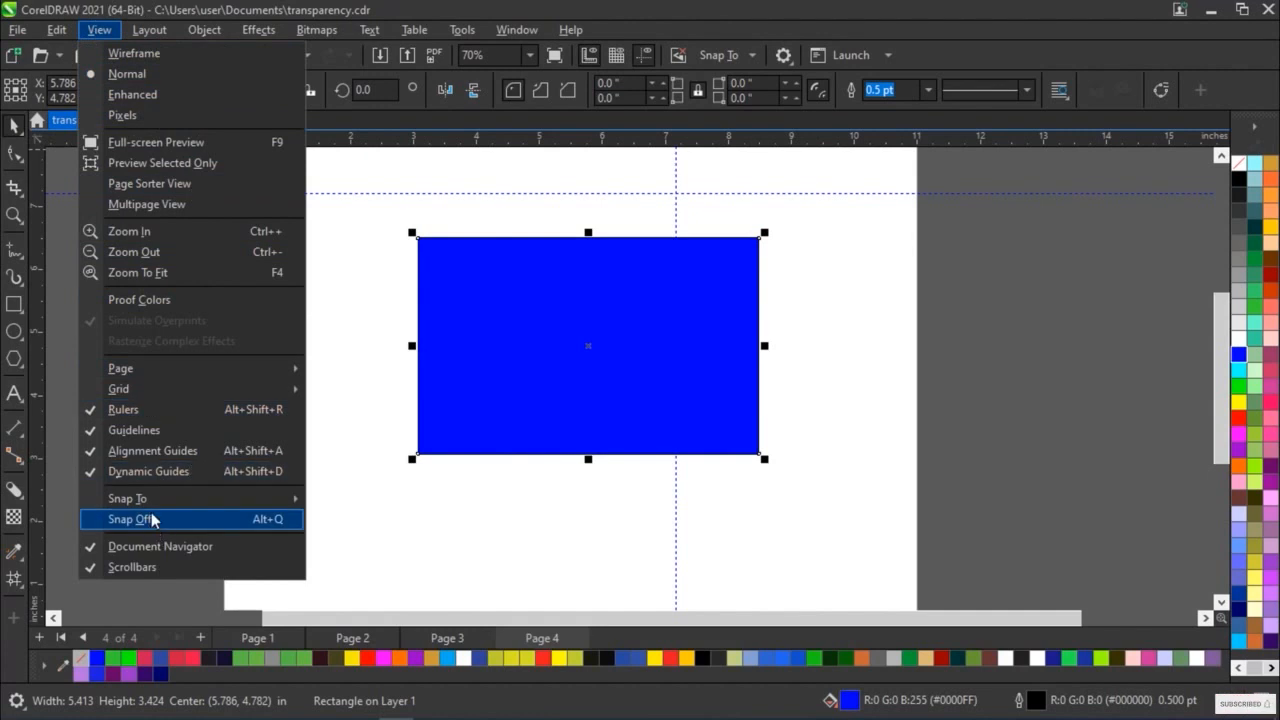
left_click(153, 519)
Hide the Document Navigator with the page tabs and show it again
left_click(99, 30)
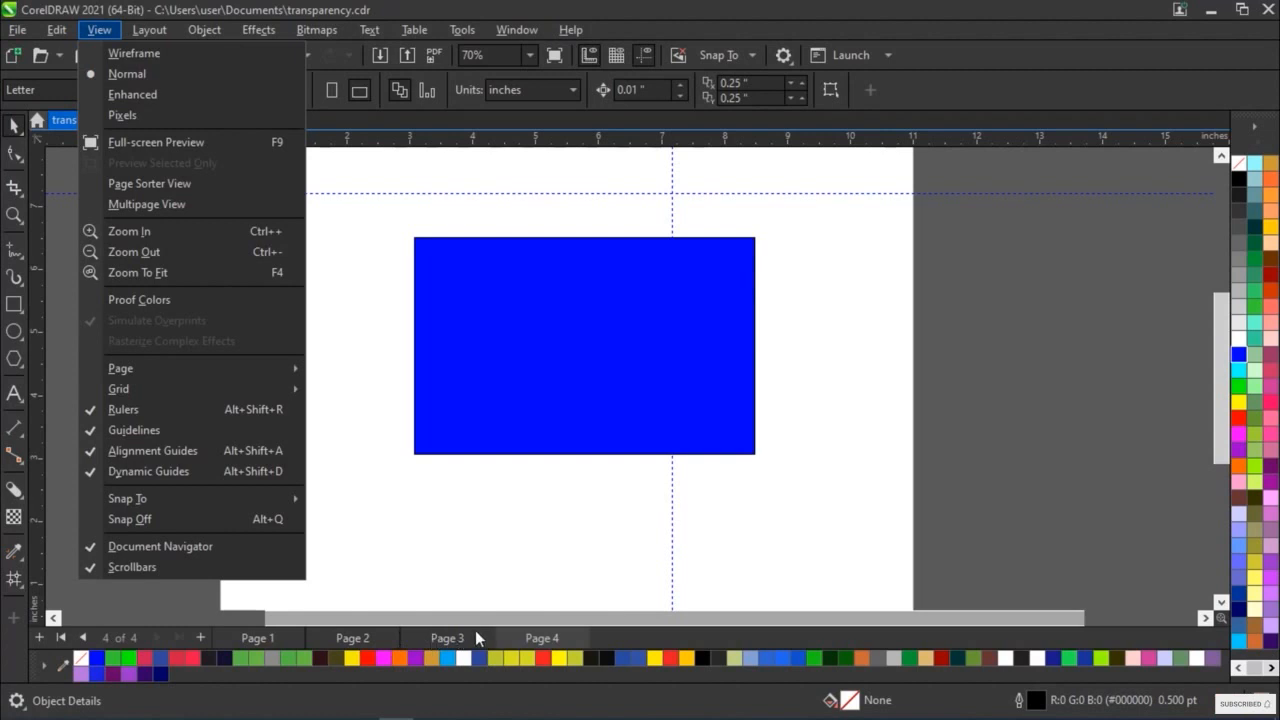
left_click(97, 546)
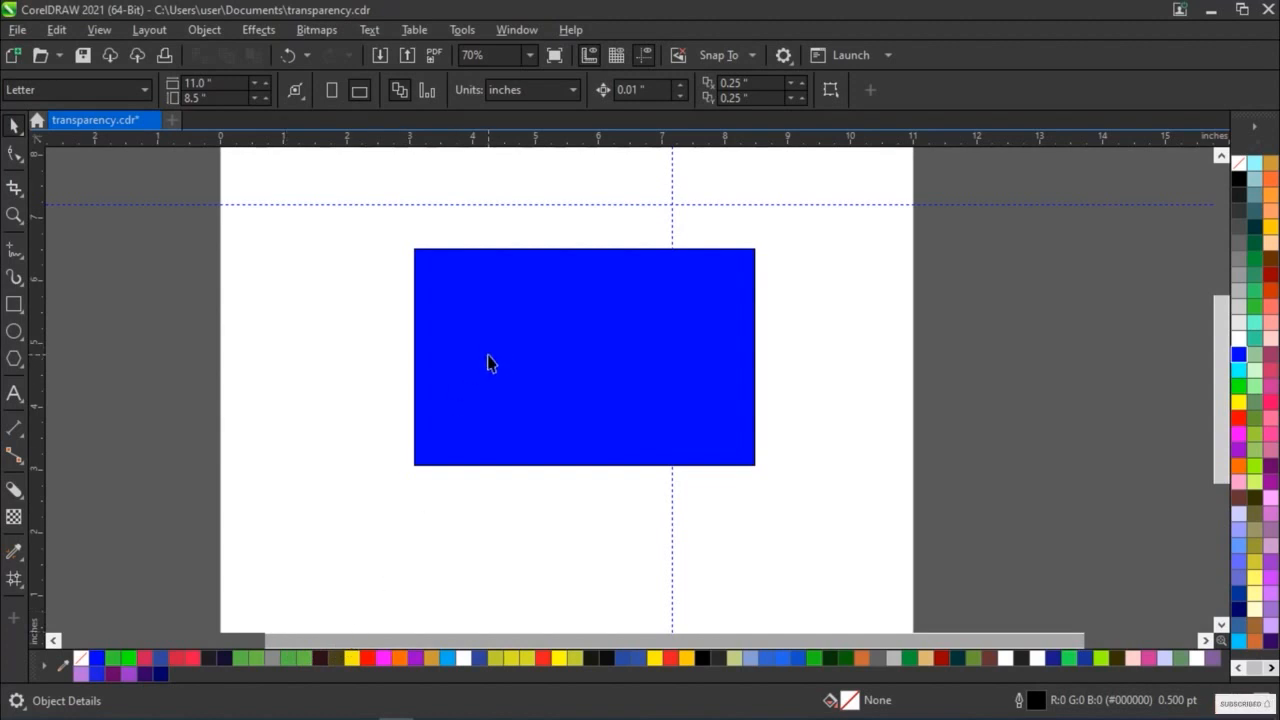
left_click(99, 34)
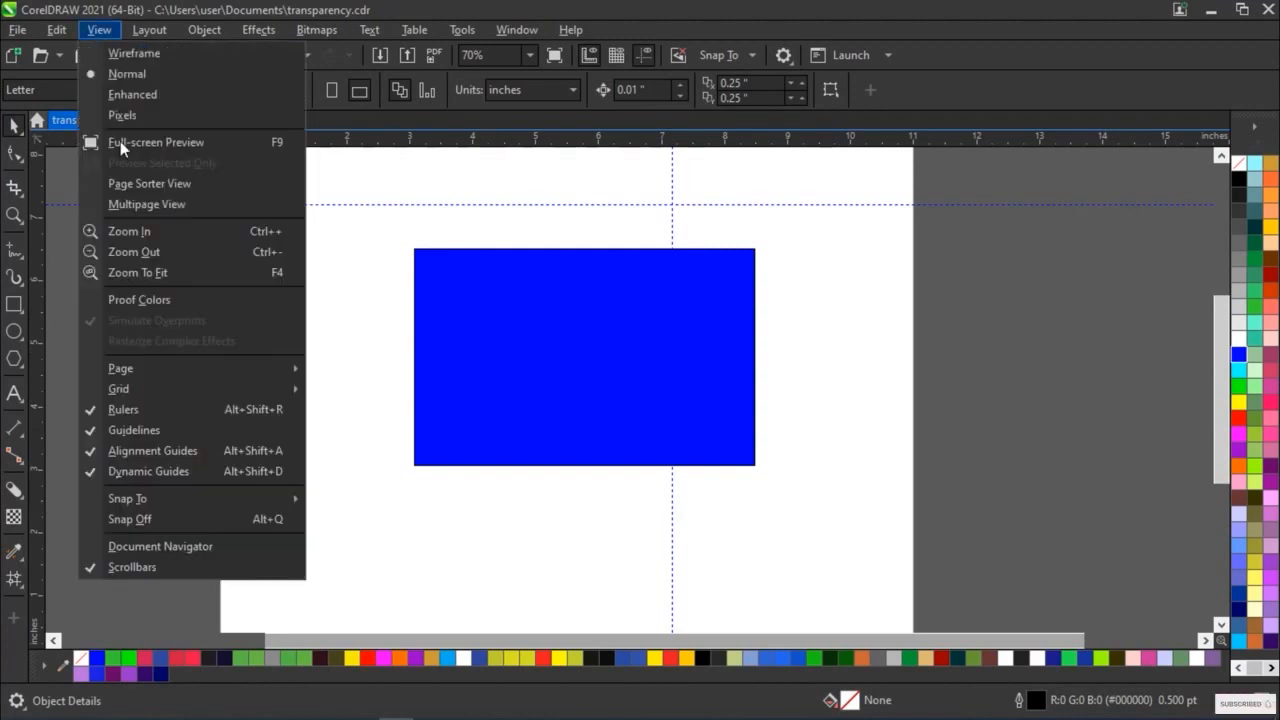
left_click(152, 547)
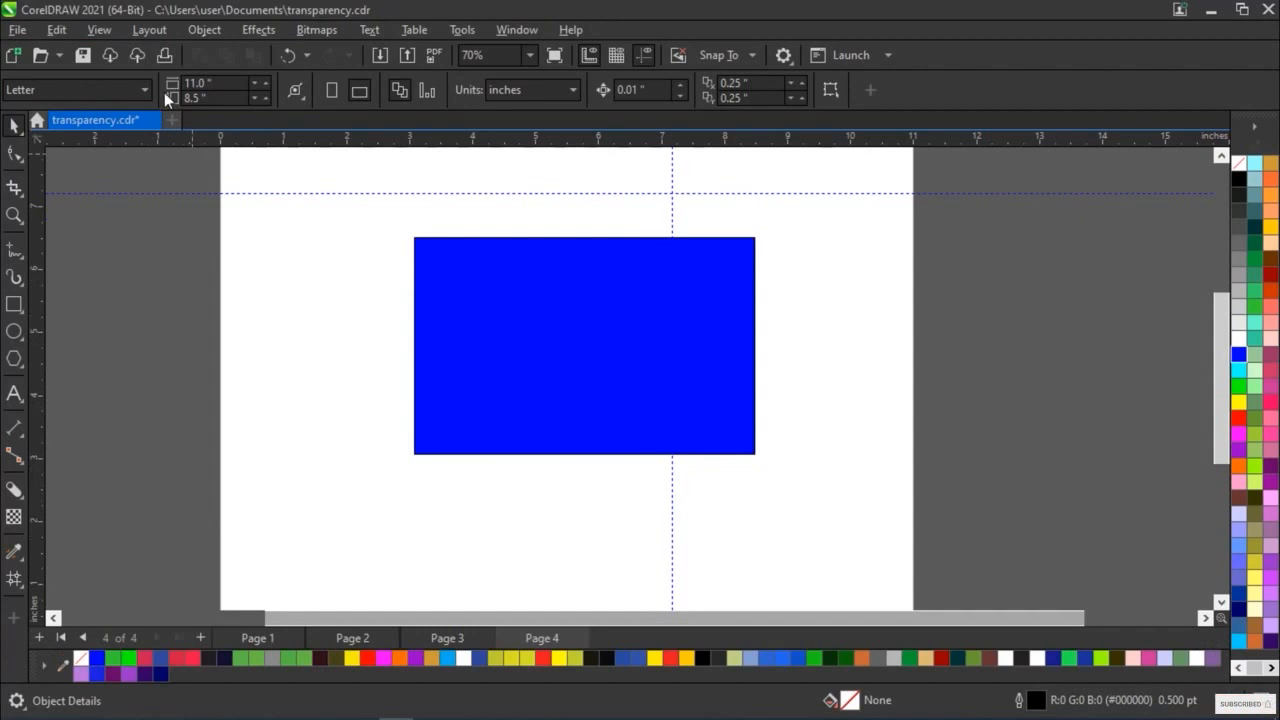
Hide the scrollbars around the drawing window
left_click(107, 31)
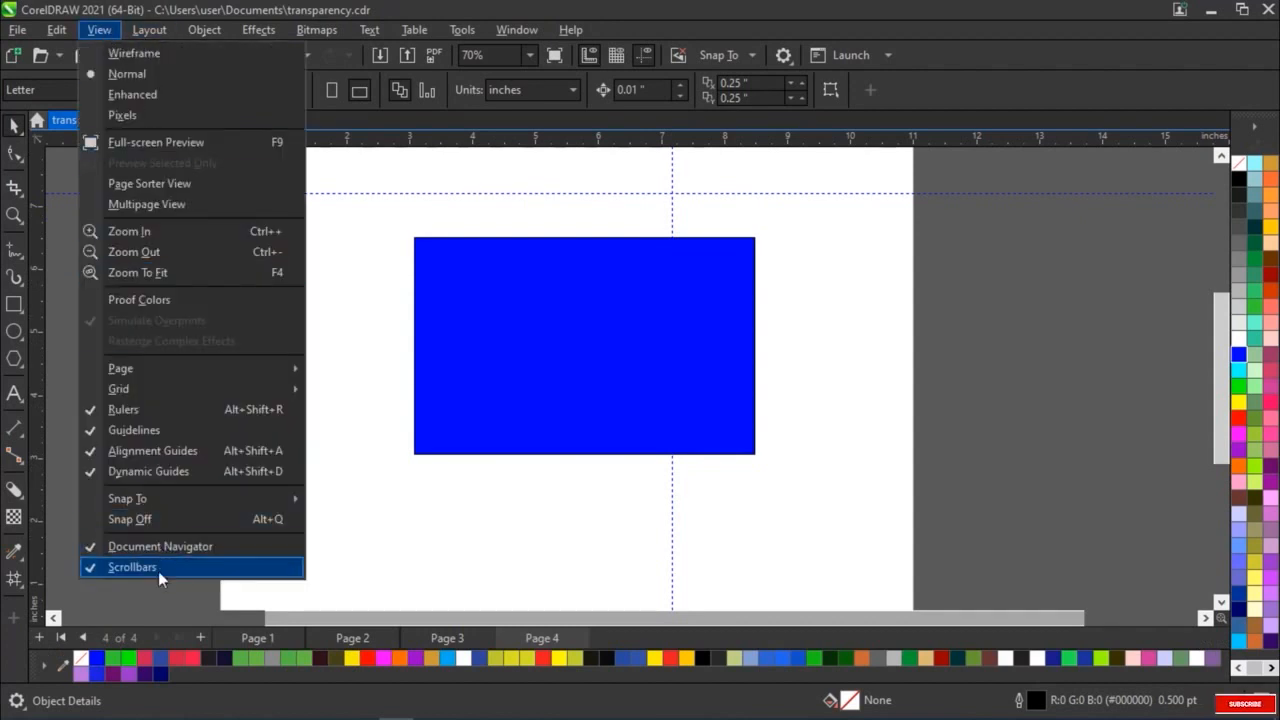
mouse_move(363, 618)
left_mouse_down()
mouse_move(281, 623)
mouse_move(383, 623)
left_mouse_up()
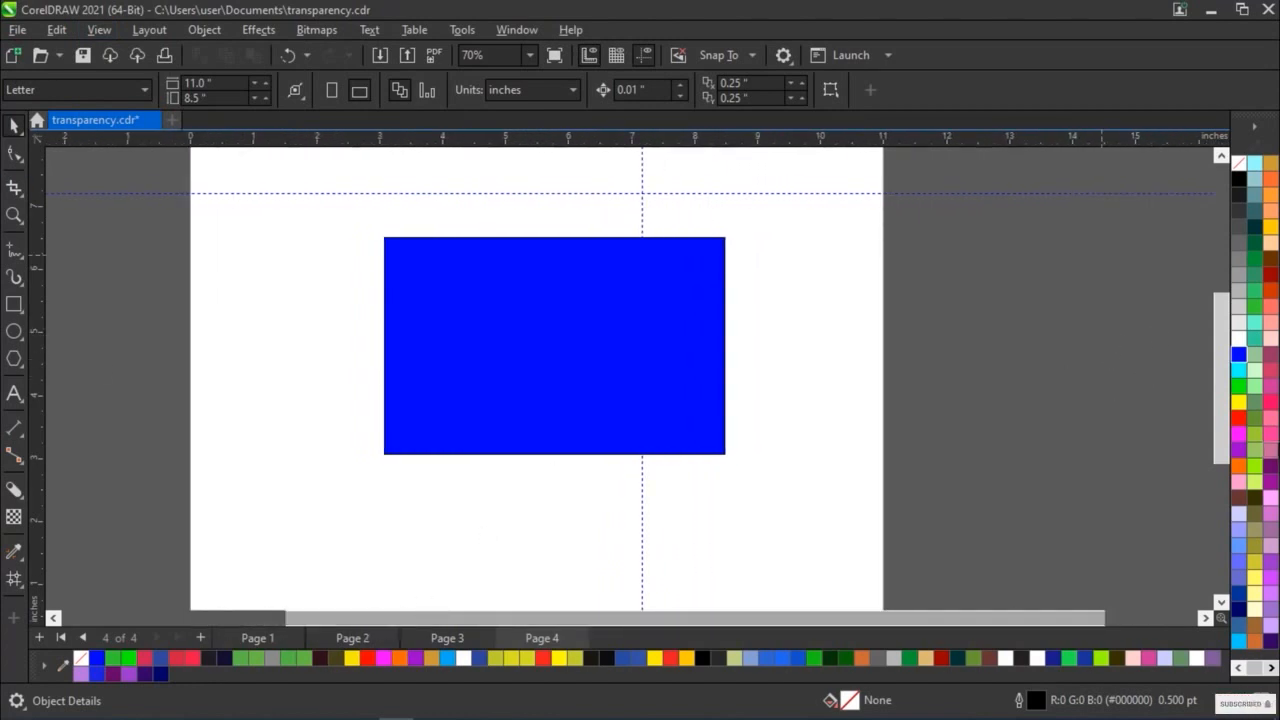
left_click_drag(1221, 445, 1215, 431)
scroll(1215, 433, "down", 3)
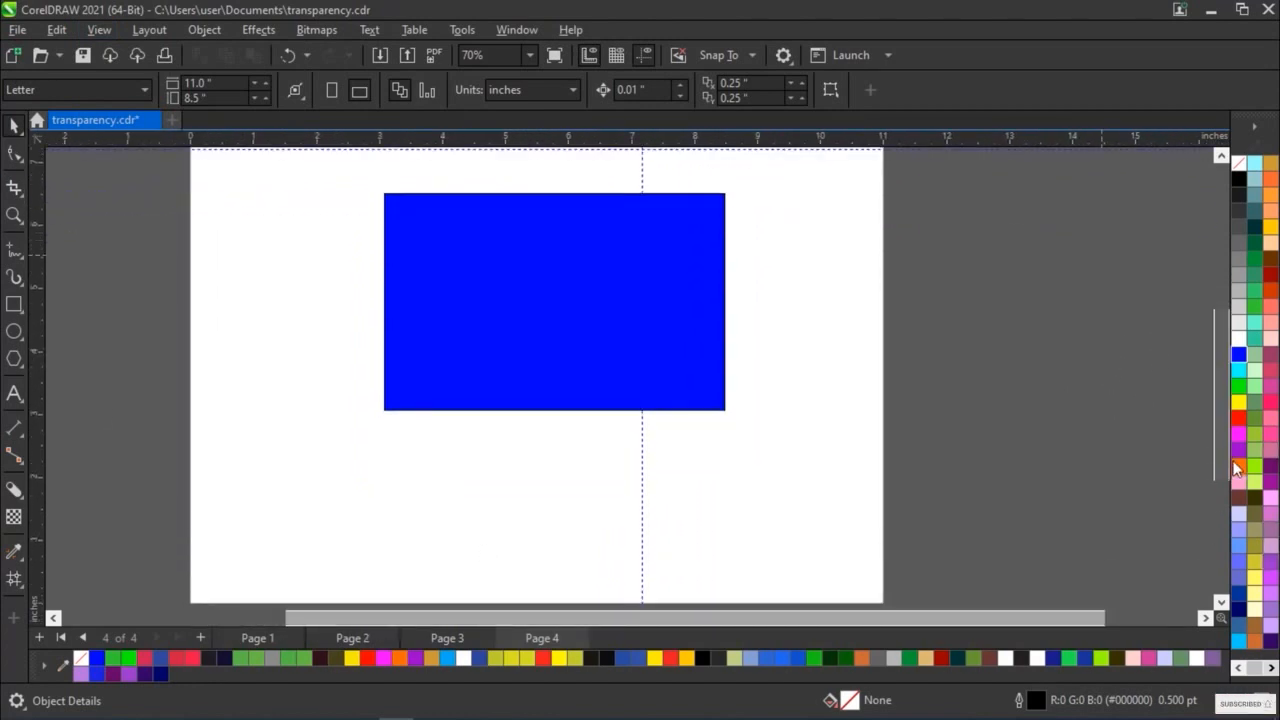
left_click(97, 32)
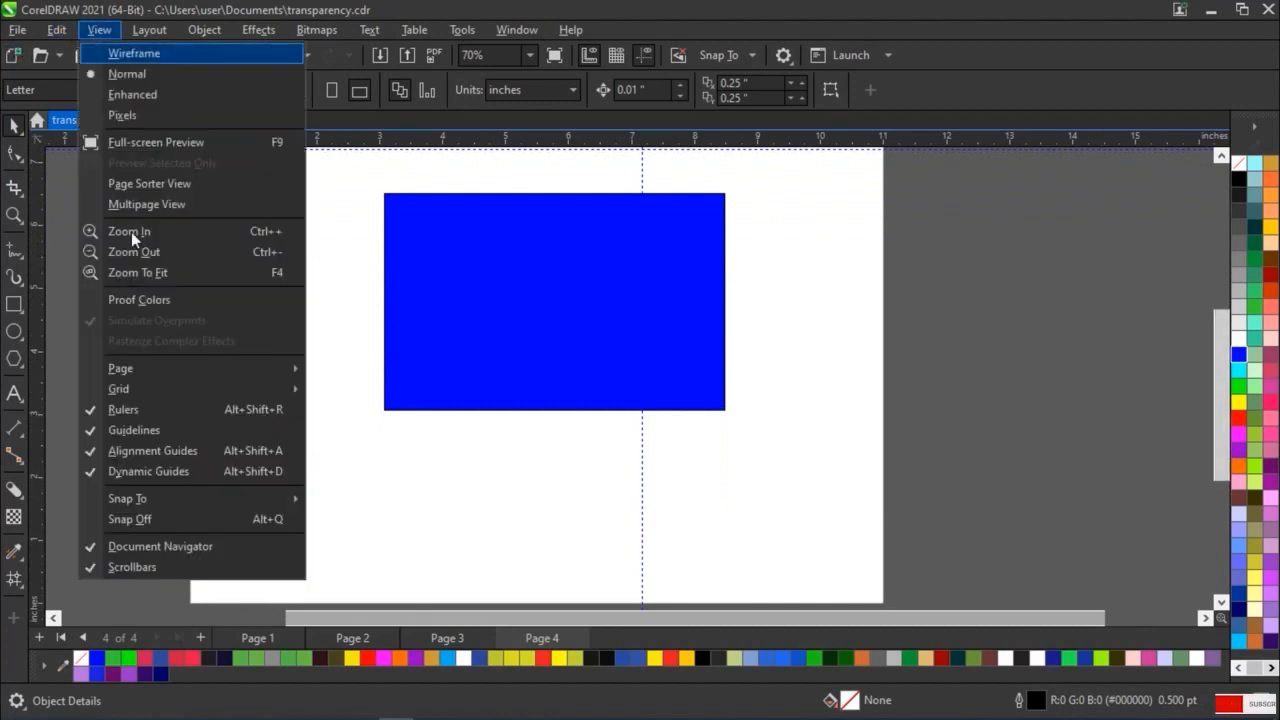
left_click(100, 567)
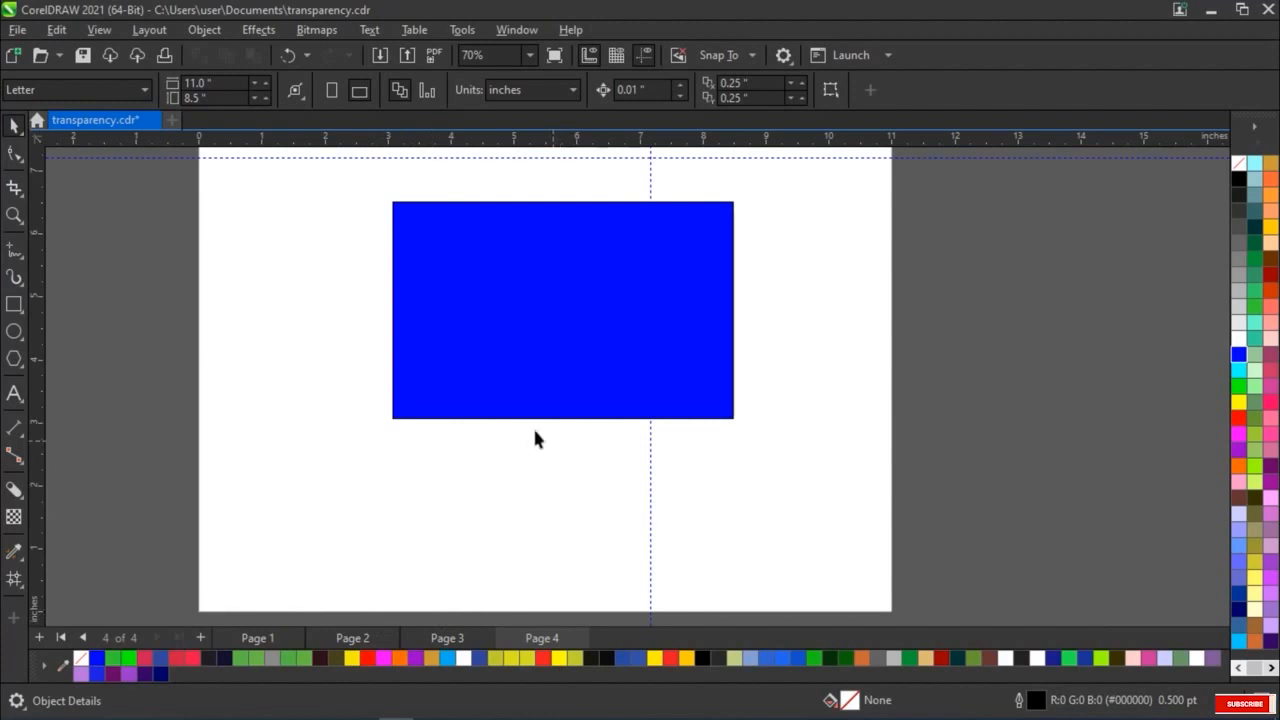
Turn the drawing window's scrollbars back on and scroll the view slightly upward with the vertical scrollbar
scroll(449, 414, "down", 1)
scroll(449, 414, "up", 1)
scroll(449, 414, "down", 1)
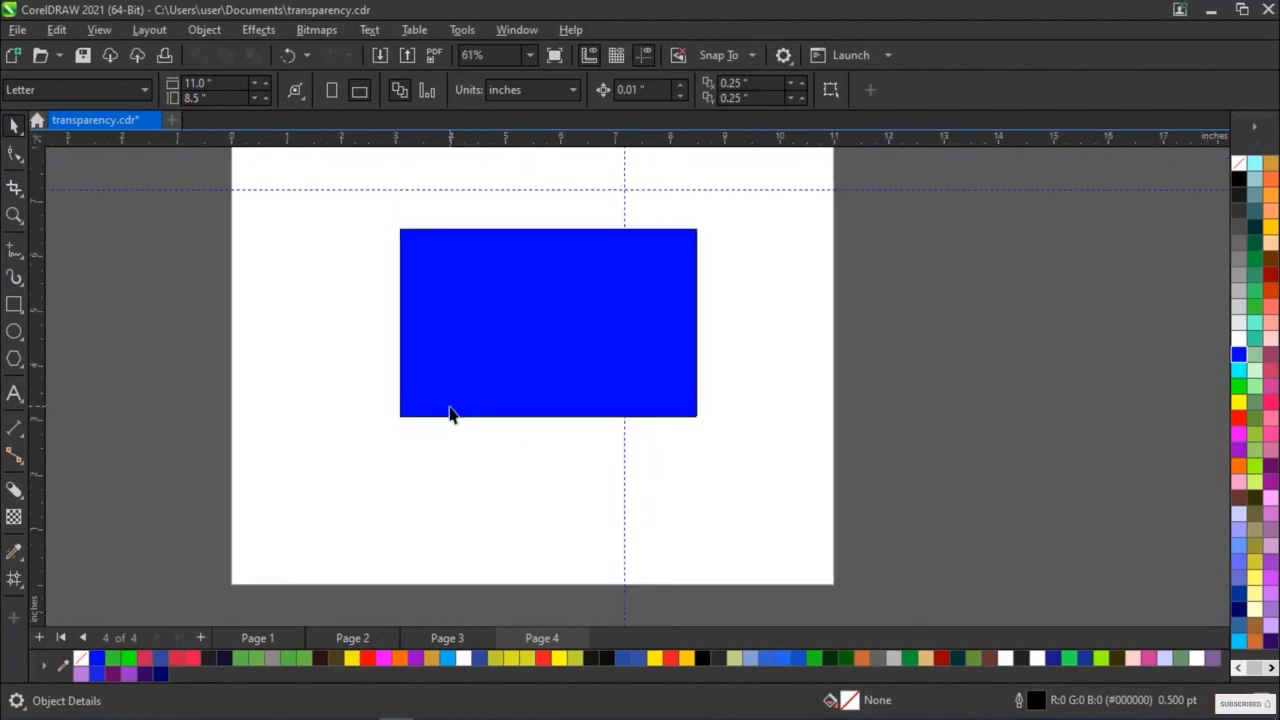
left_click(104, 31)
left_click(133, 566)
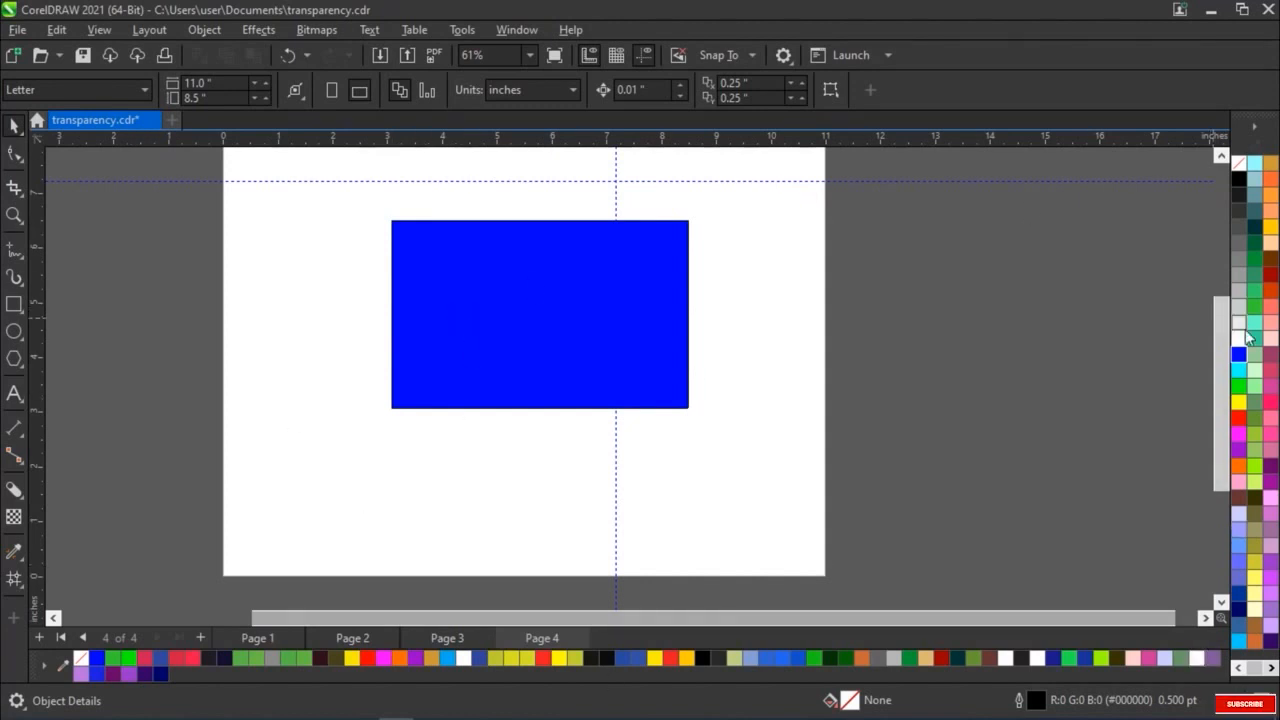
left_click_drag(1221, 364, 1222, 347)
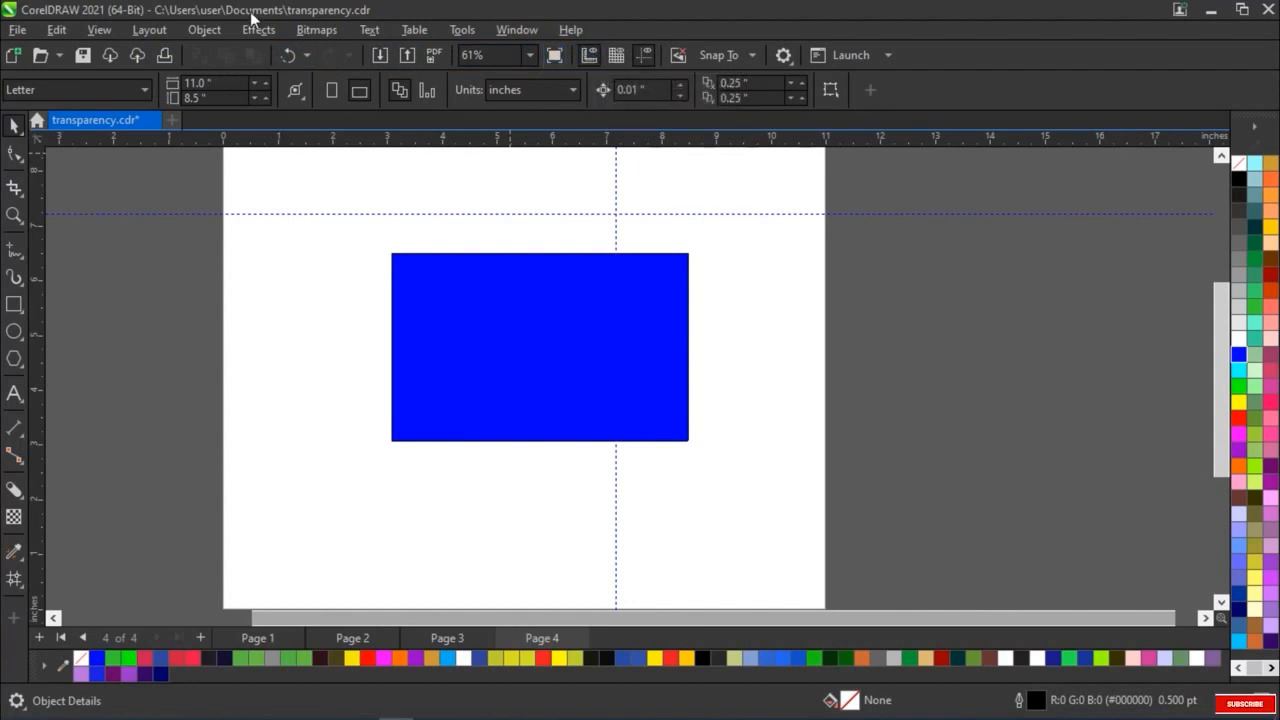
Hide the rulers and show them again, and do the same with the guidelines
left_click(597, 54)
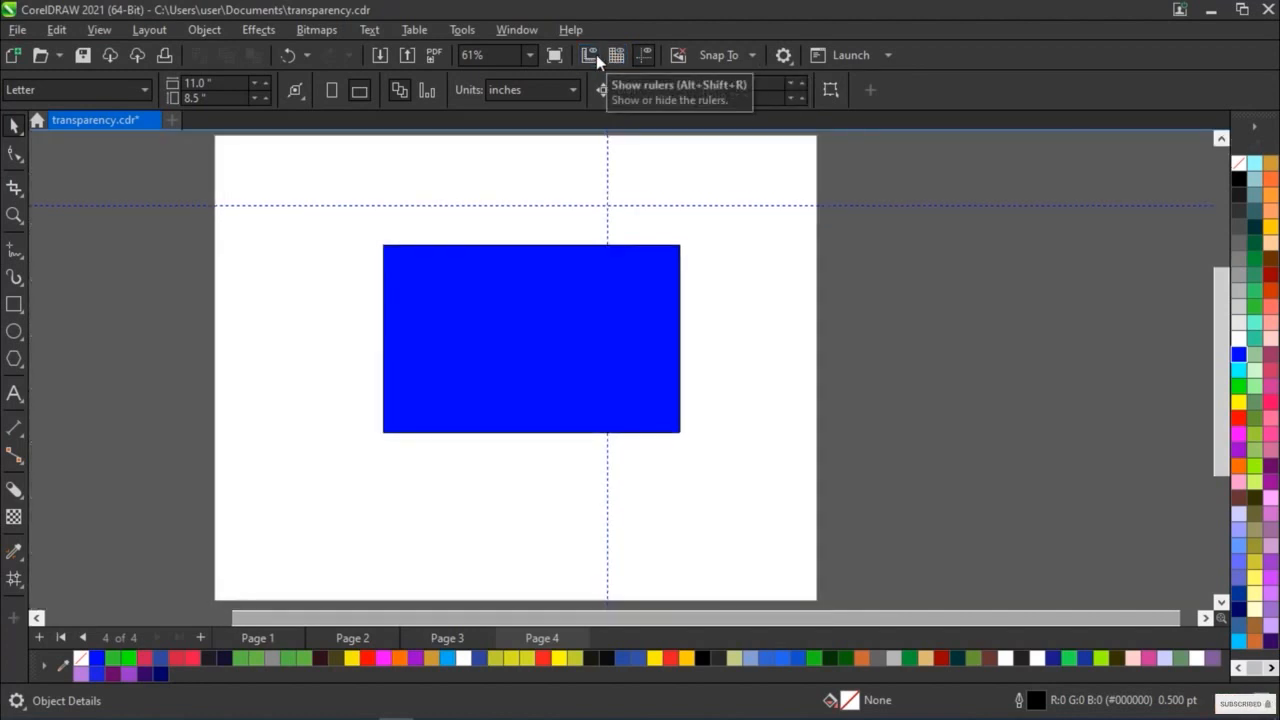
left_click(596, 54)
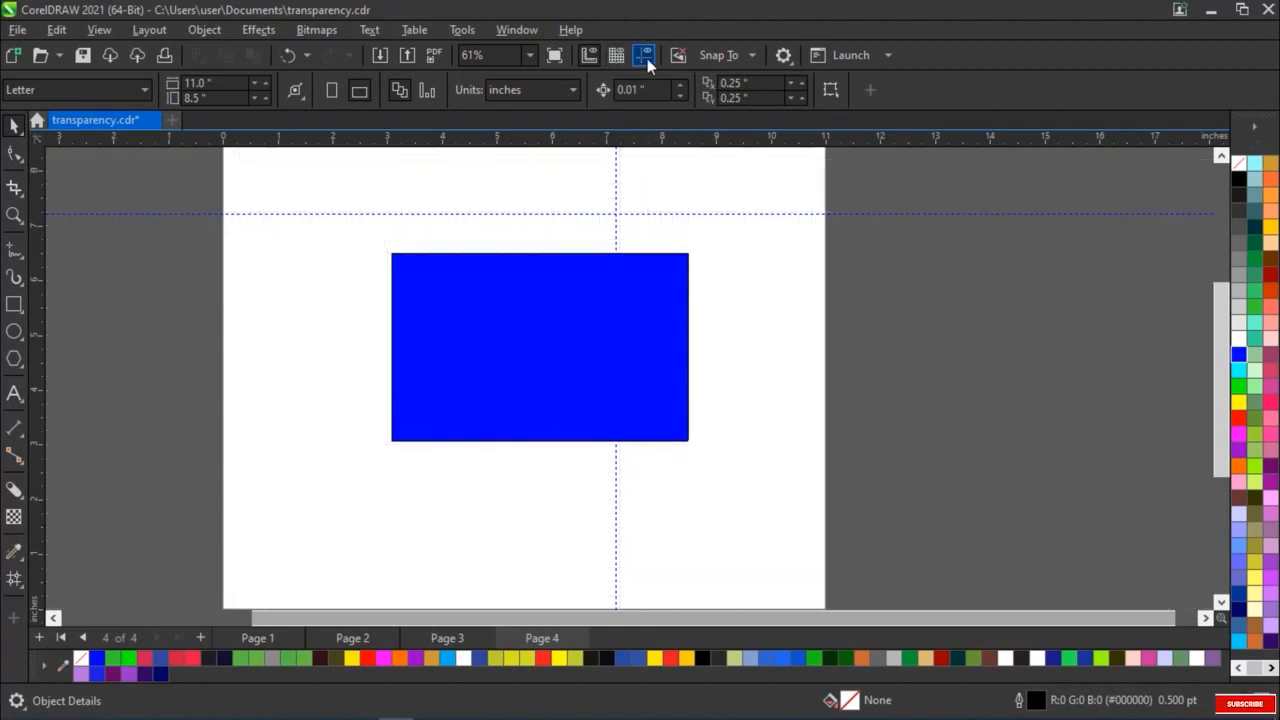
left_click(647, 58)
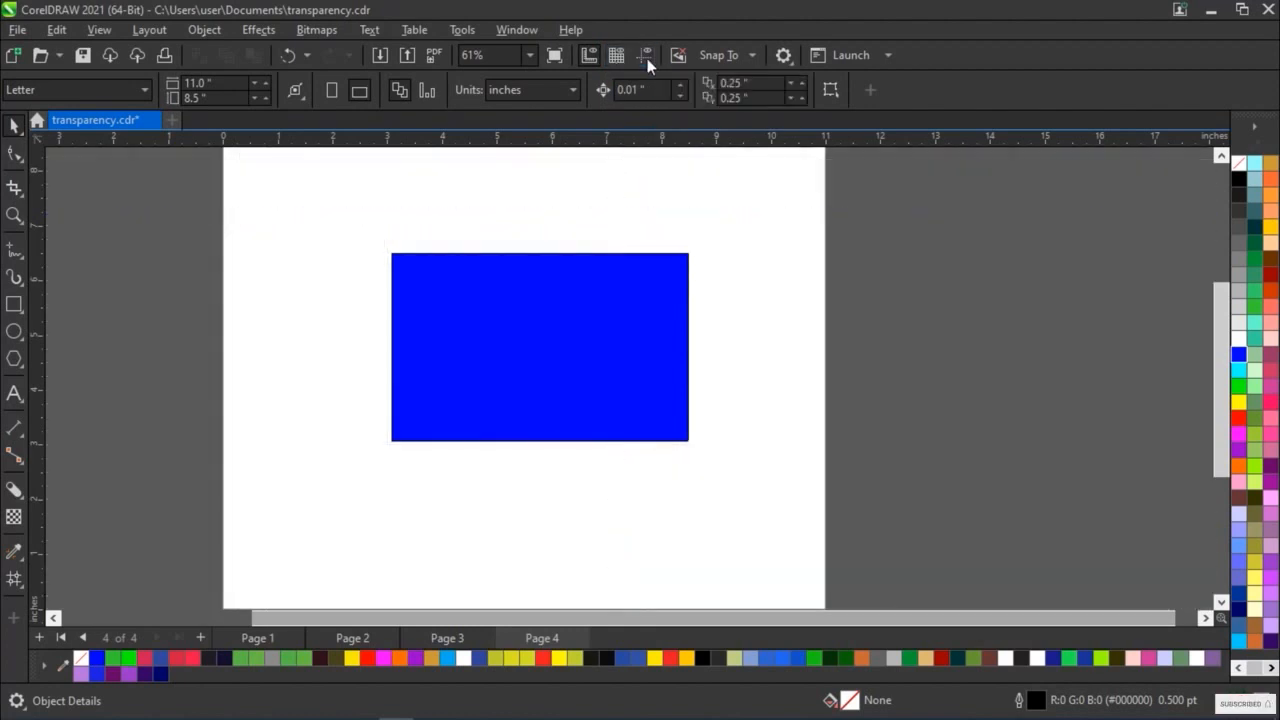
left_click(647, 58)
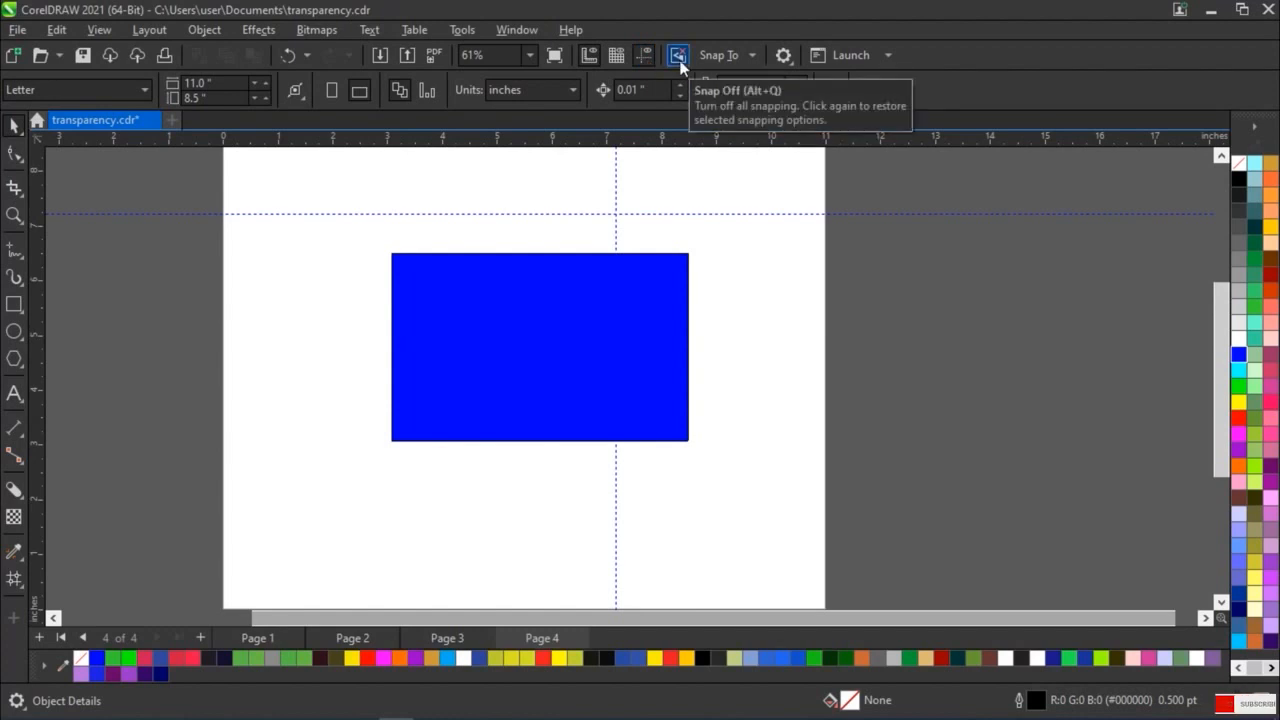
Turn off snapping to guidelines, leaving snapping to objects enabled
left_click(757, 54)
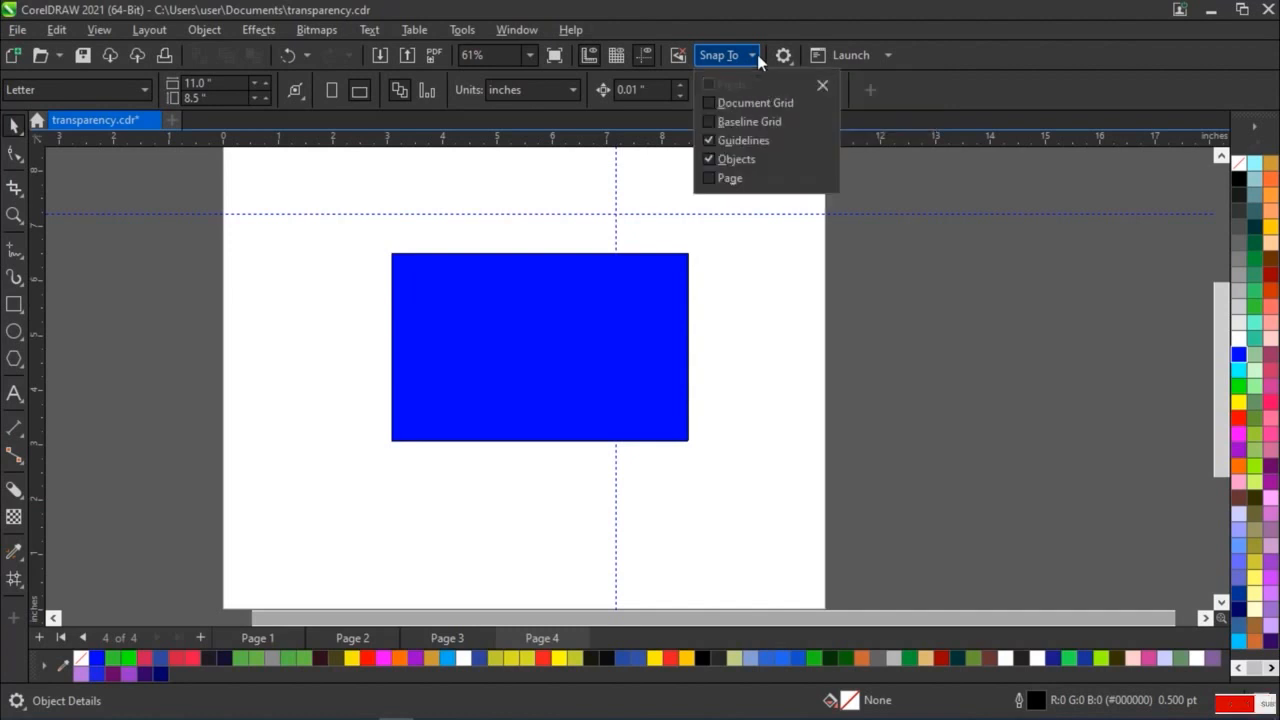
left_click(712, 140)
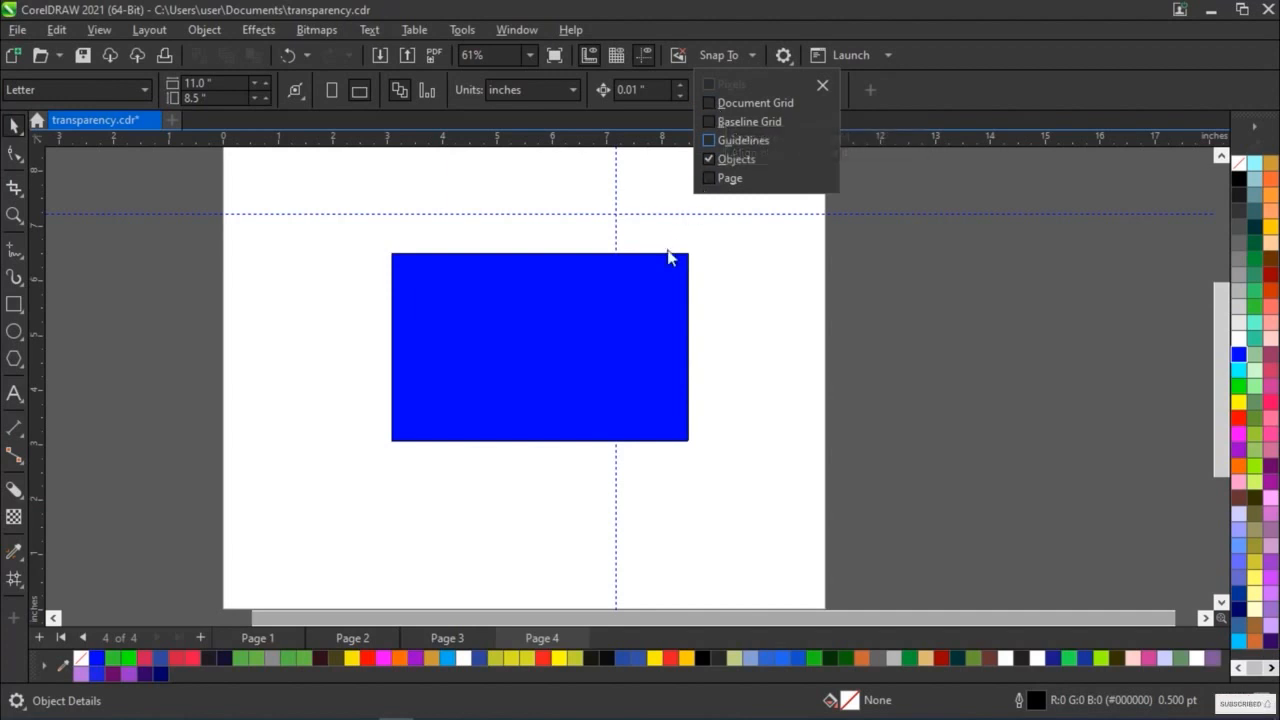
left_click(718, 288)
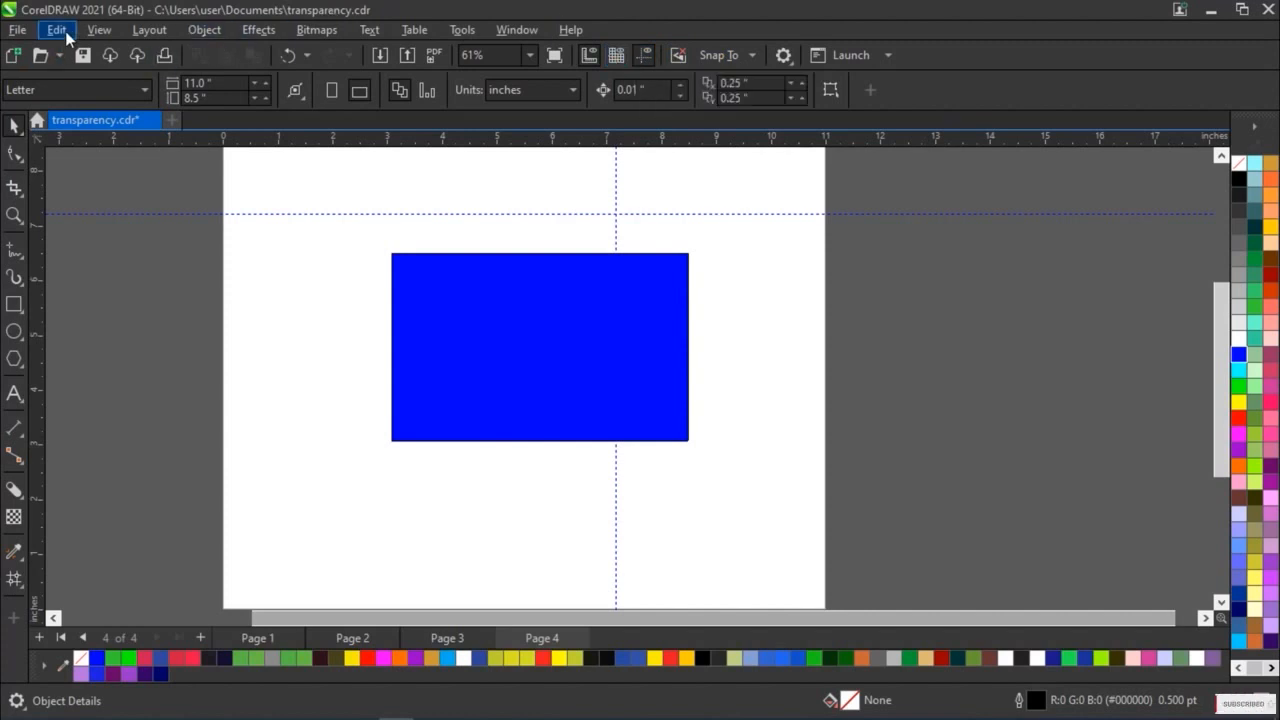
left_click(99, 30)
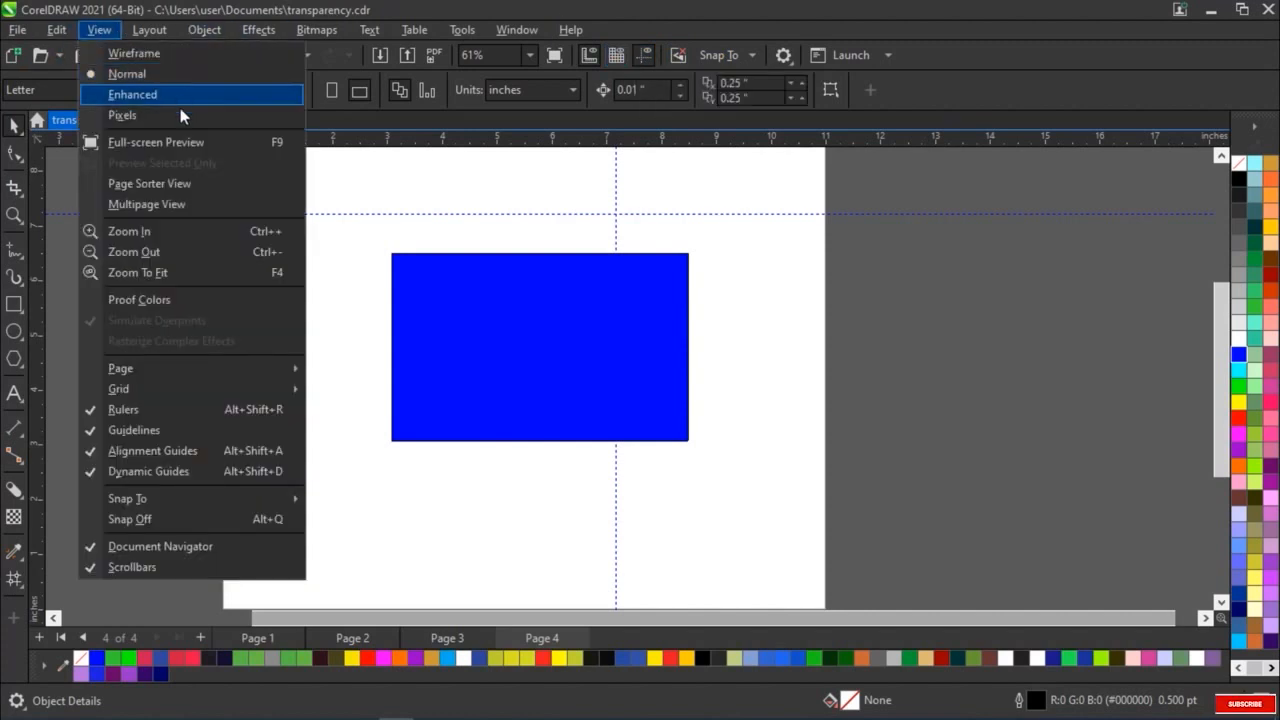